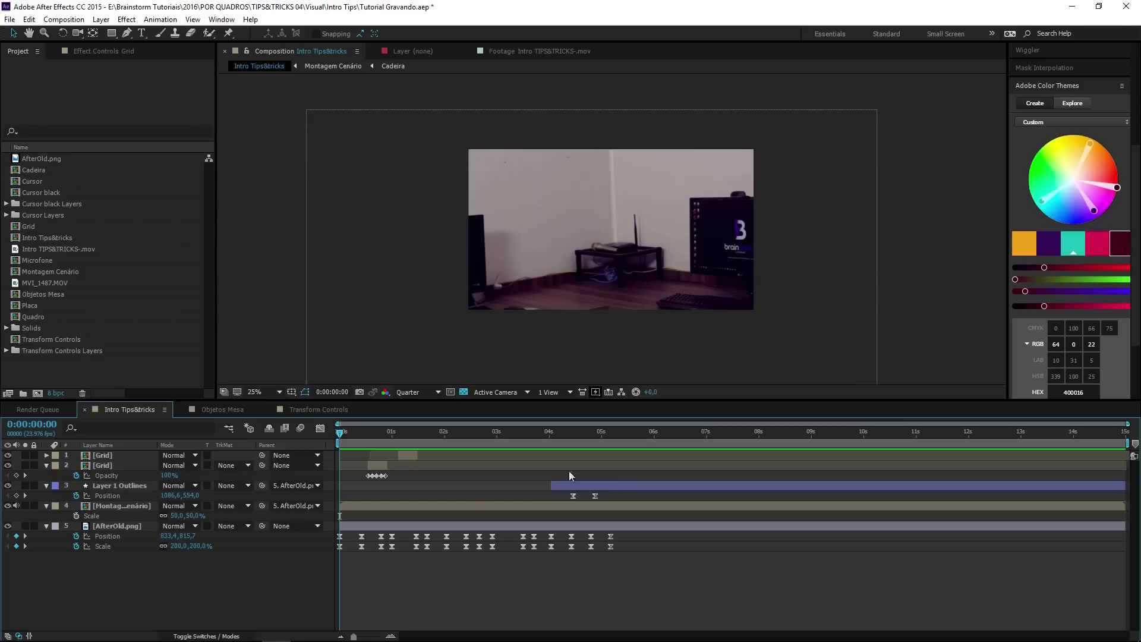
Step: Preview the Intro Tips&tricks animation, scrub back, and bring up the Import File dialog
key(space)
key(space)
key(space)
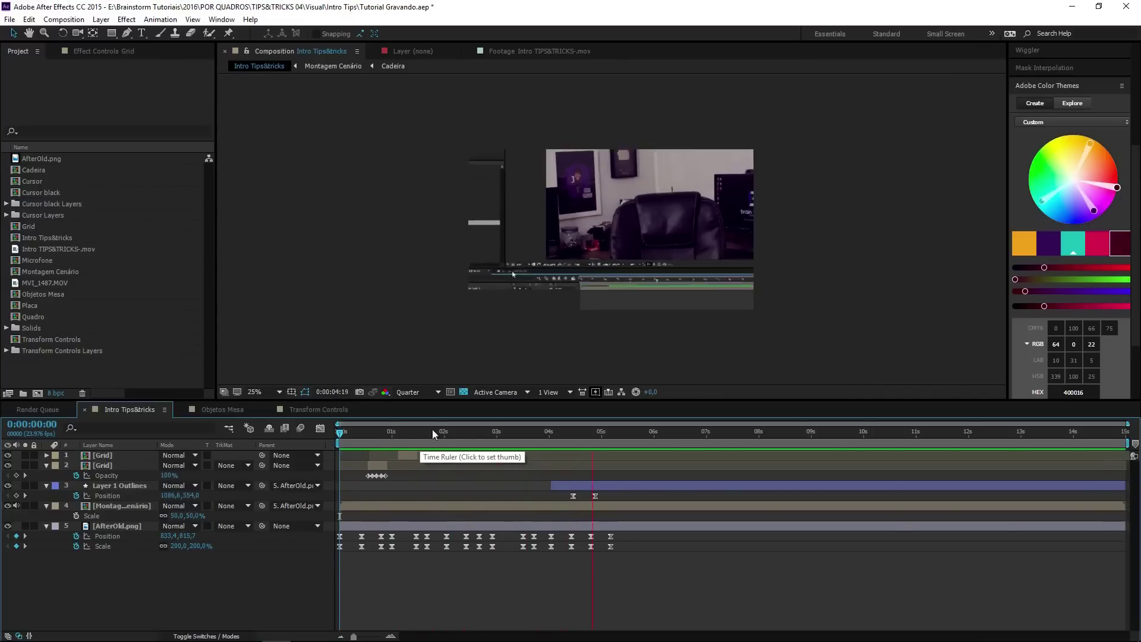
drag(602, 440, 340, 440)
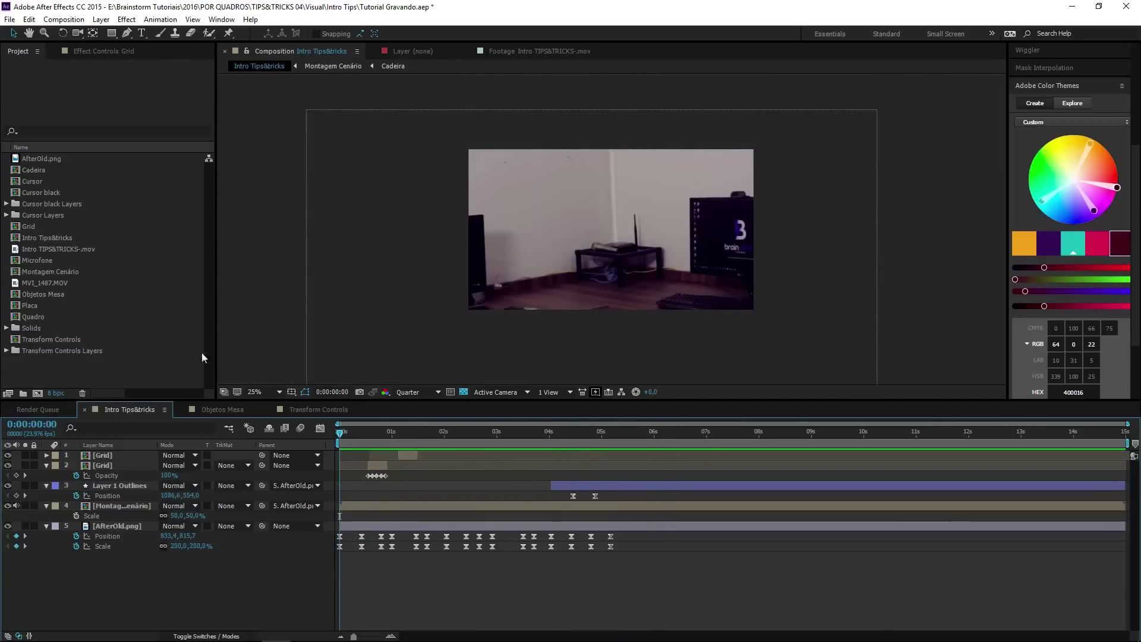
double_click(131, 370)
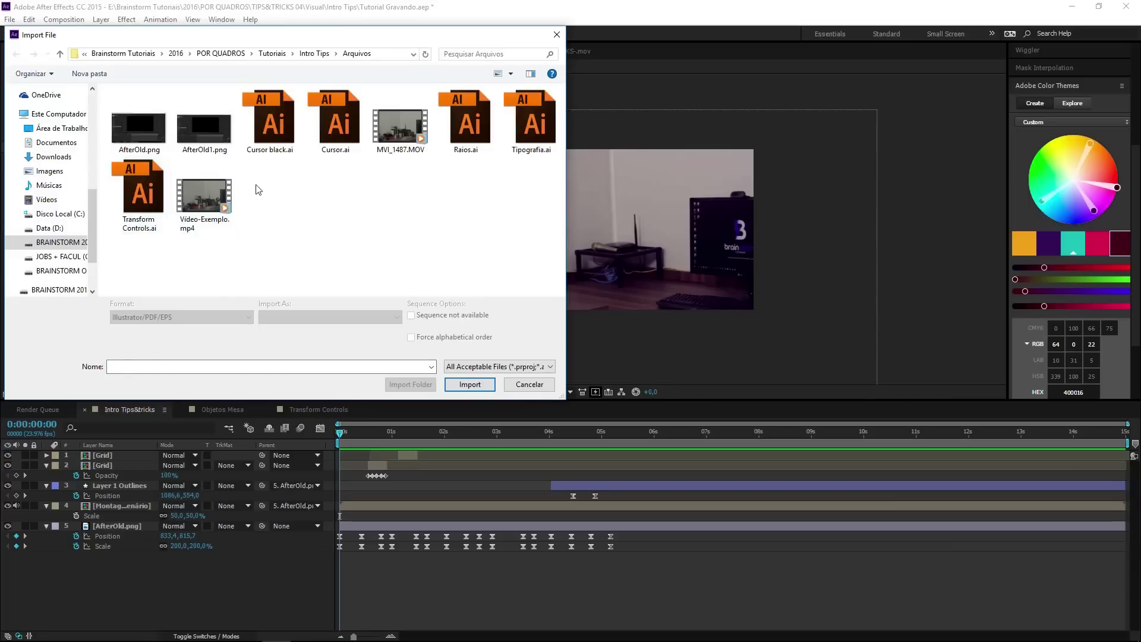
Step: Import Tipografia.ai as Composition - Retain Layer Sizes
click(547, 115)
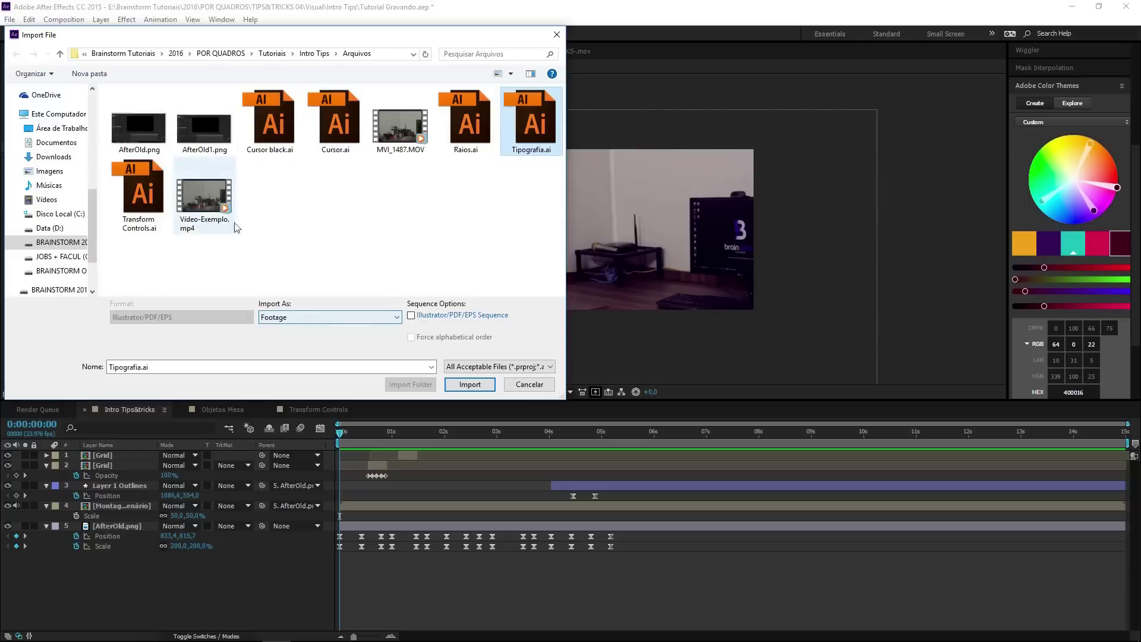
click(277, 323)
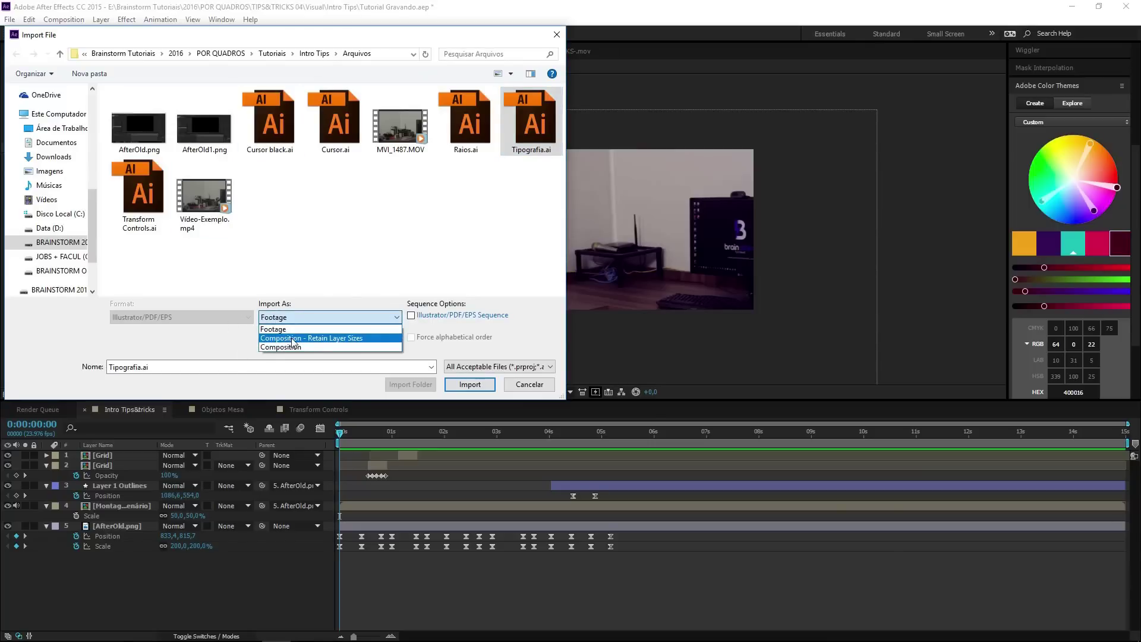
click(293, 339)
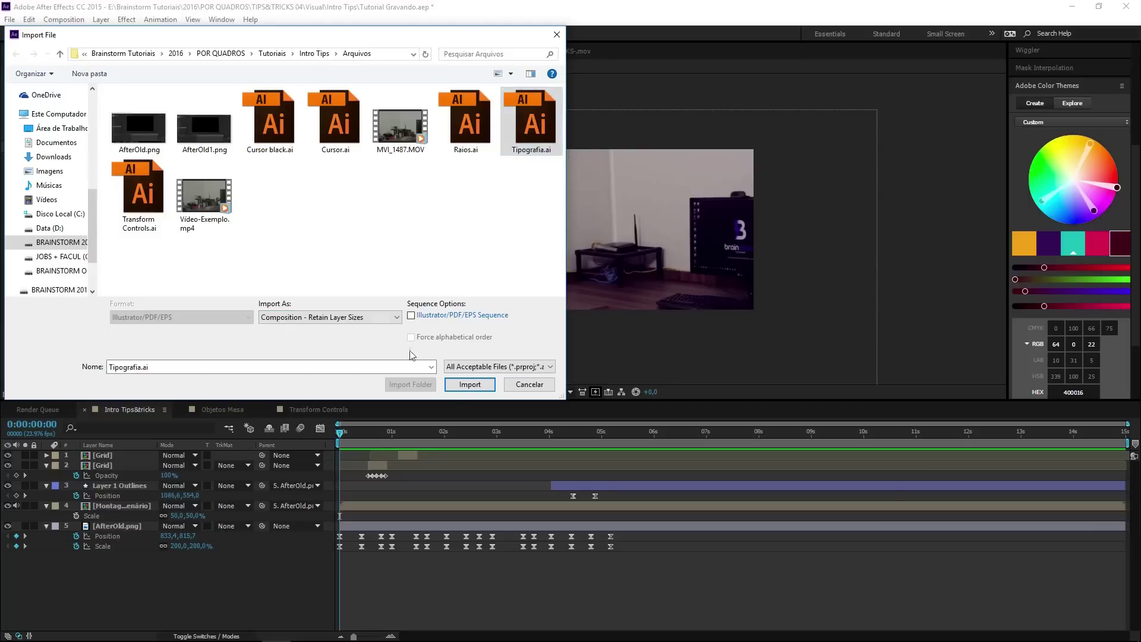
click(470, 385)
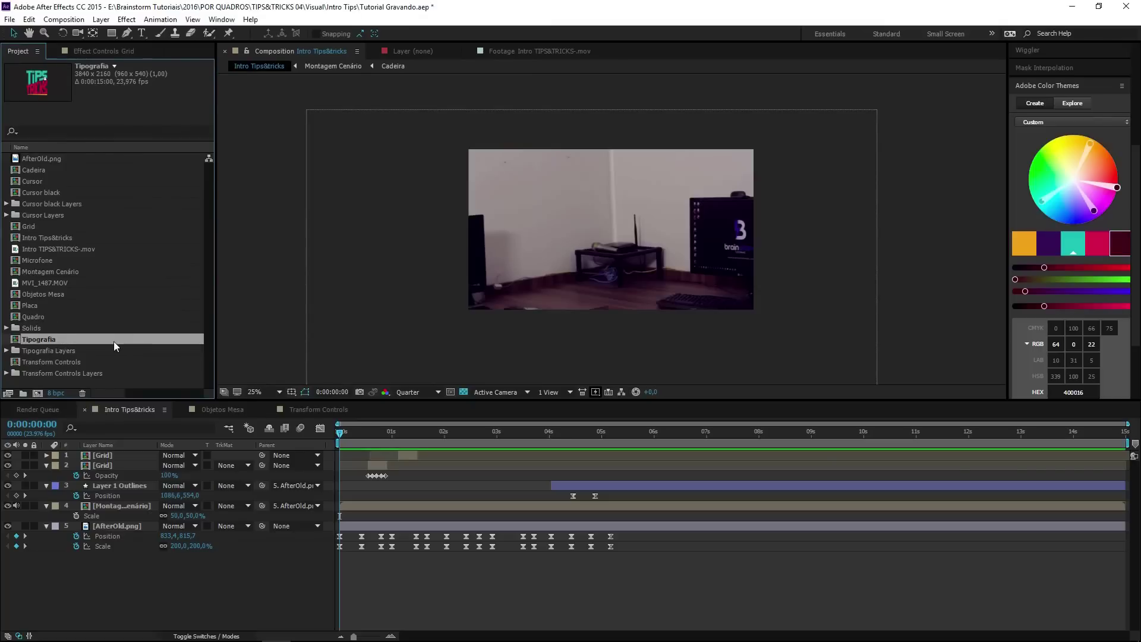
Step: Open the Tipografia comp and select all 29 of its layers for the context menu
double_click(48, 339)
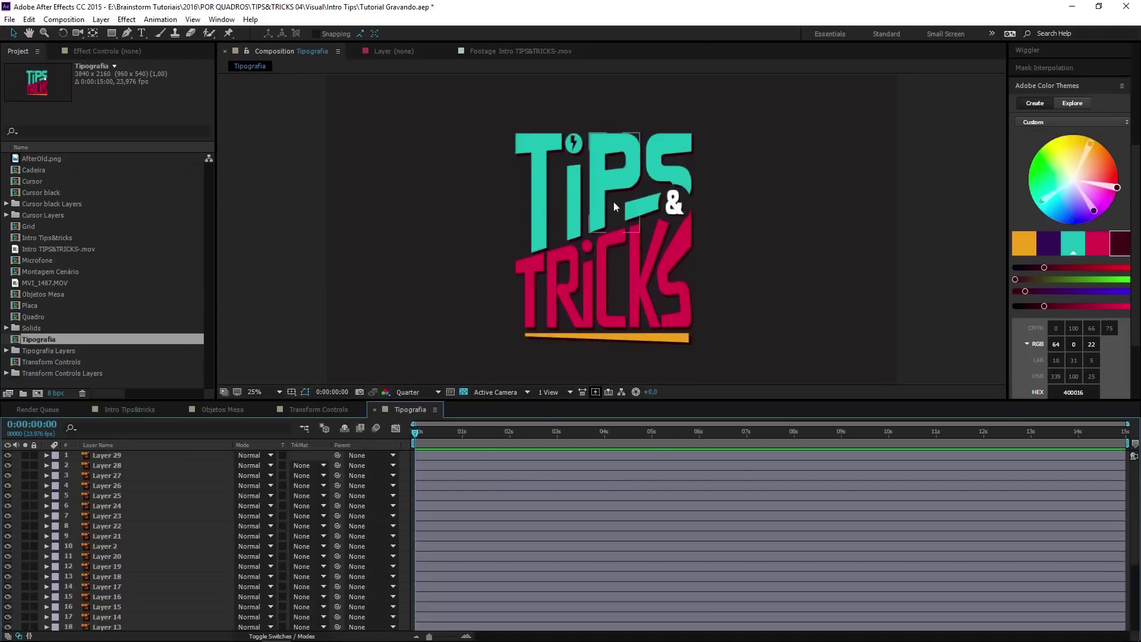
scroll(177, 522, down, 5)
click(139, 624)
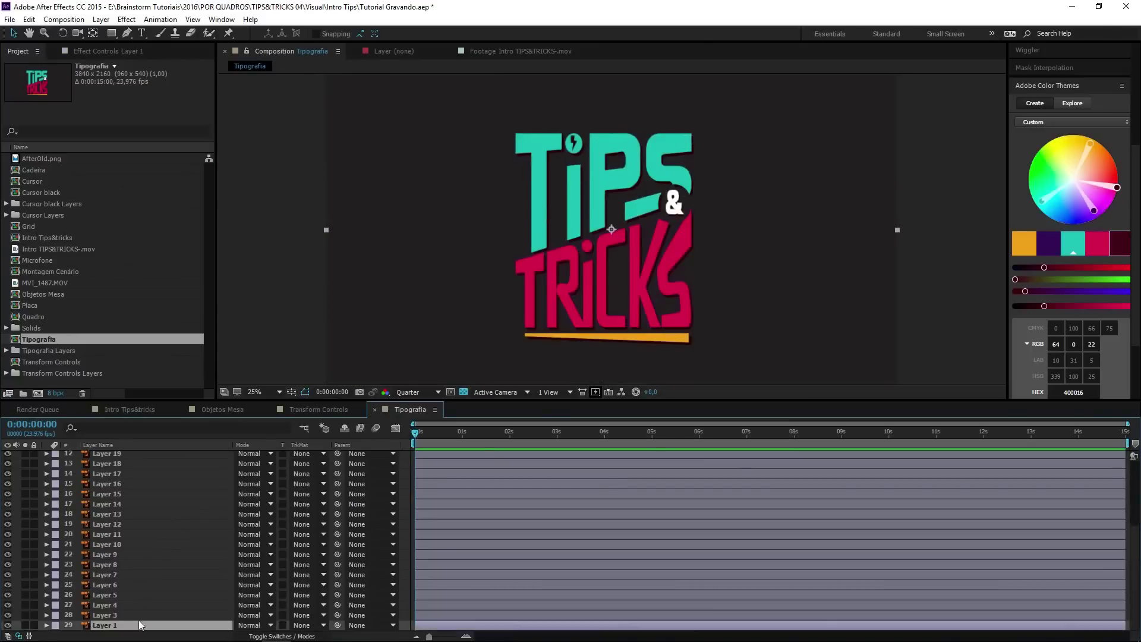
scroll(151, 565, up, 5)
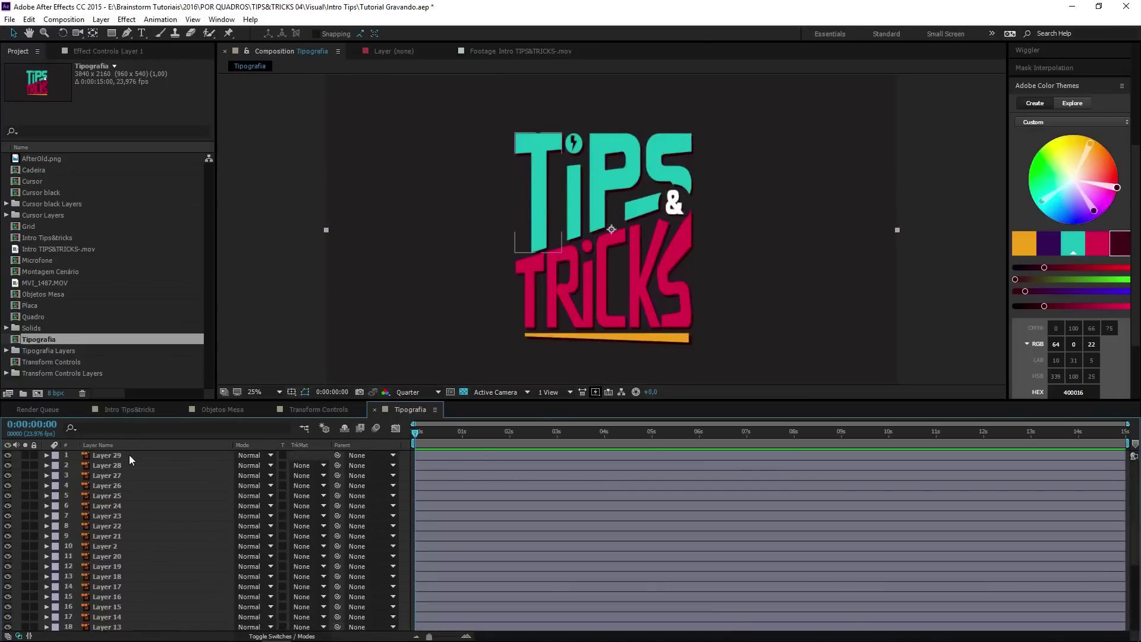
shift+click(129, 455)
right_click(139, 454)
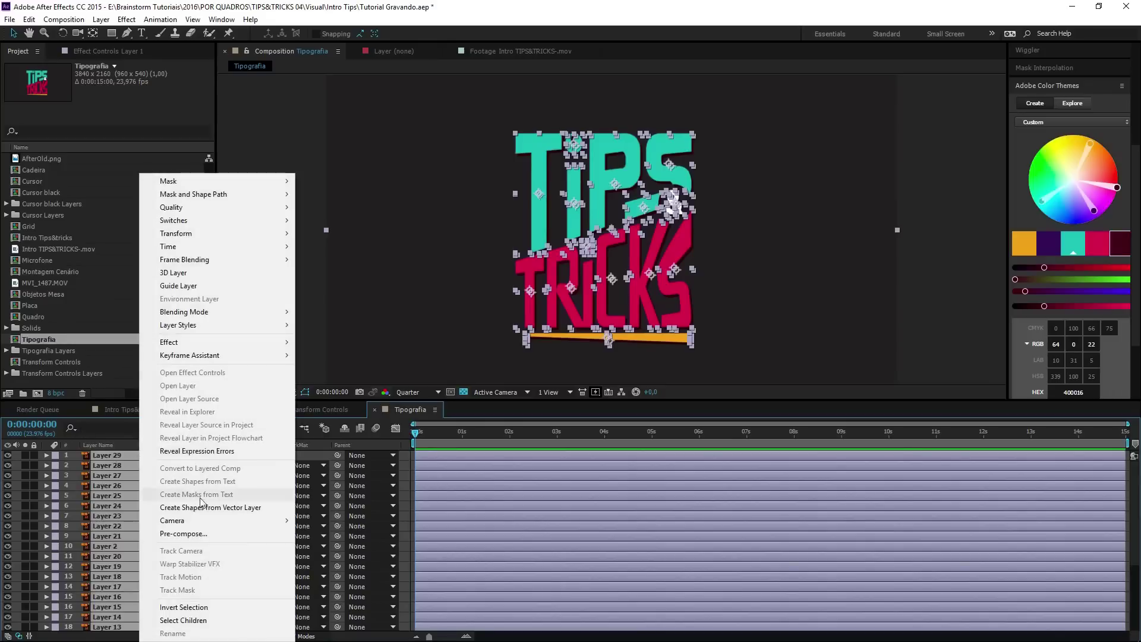
Step: Apply Create Shapes from Vector Layer to all selected layers and review the new Outlines layers
click(237, 508)
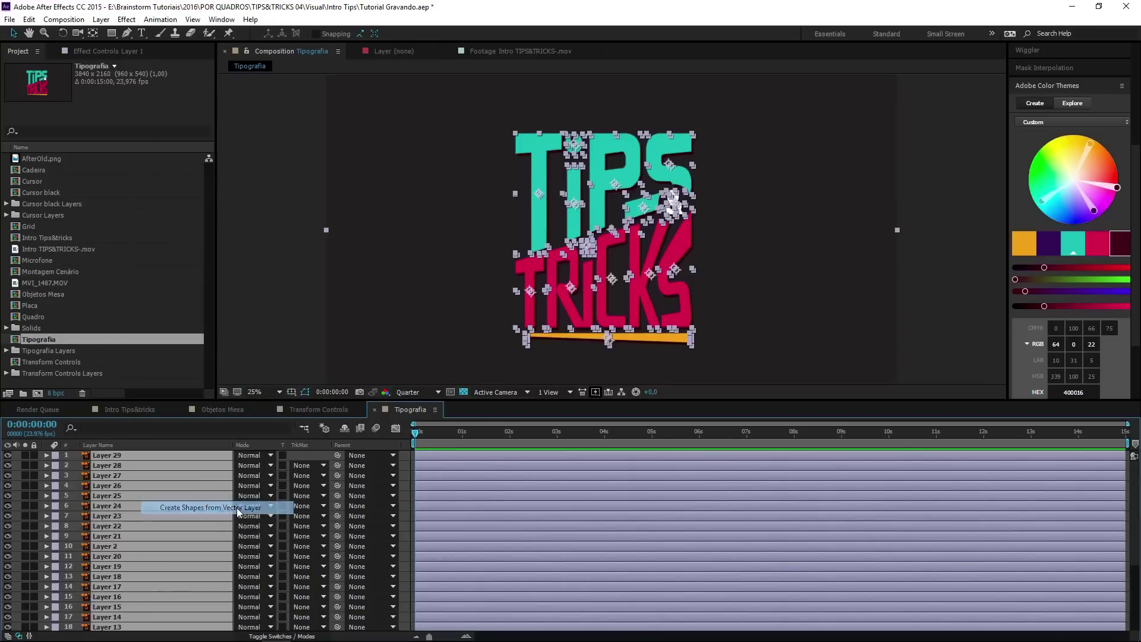
scroll(148, 486, down, 5)
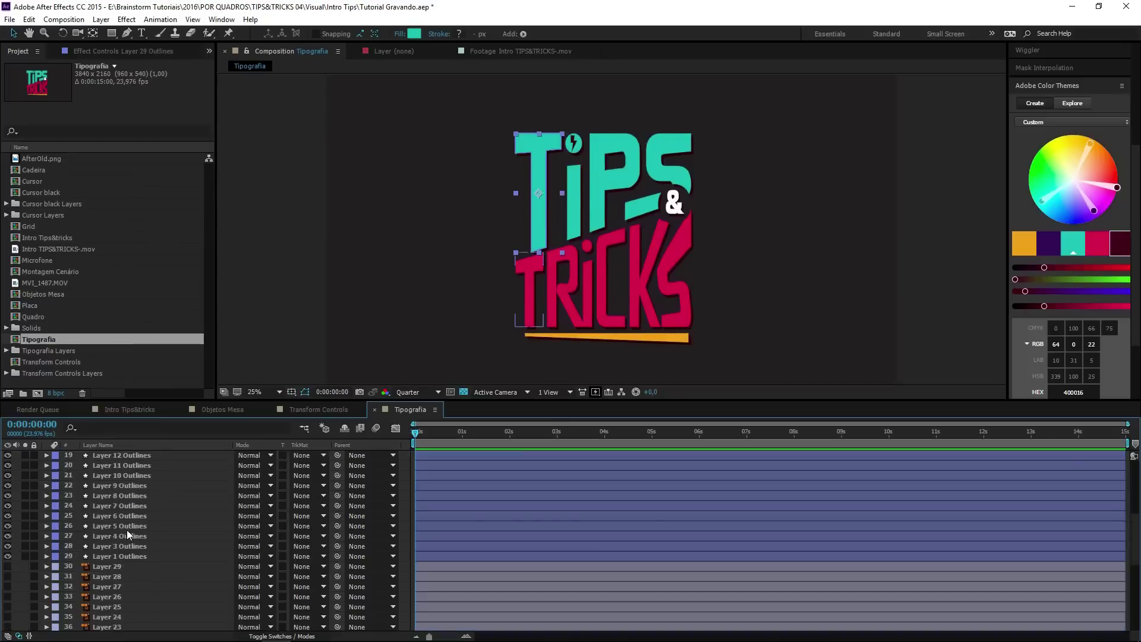
scroll(126, 530, down, 5)
scroll(138, 522, down, 3)
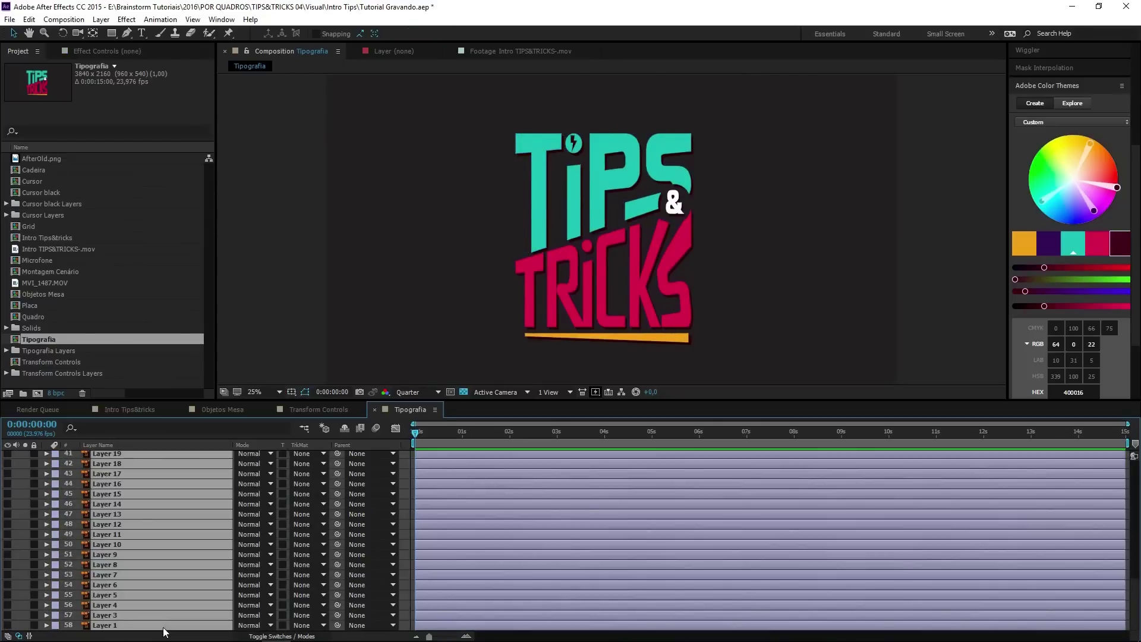
scroll(163, 626, up, 10)
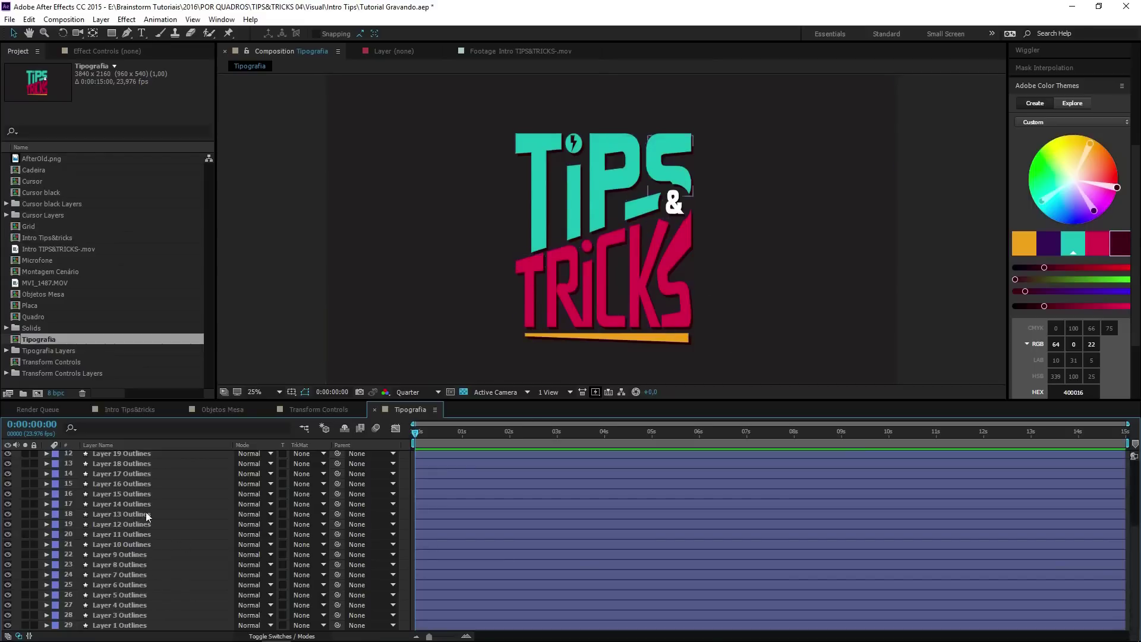
Step: Toggle visibility of layers 1 through 14 repeatedly to identify which letters they hold
click(154, 476)
scroll(155, 478, up, 3)
shift+click(153, 459)
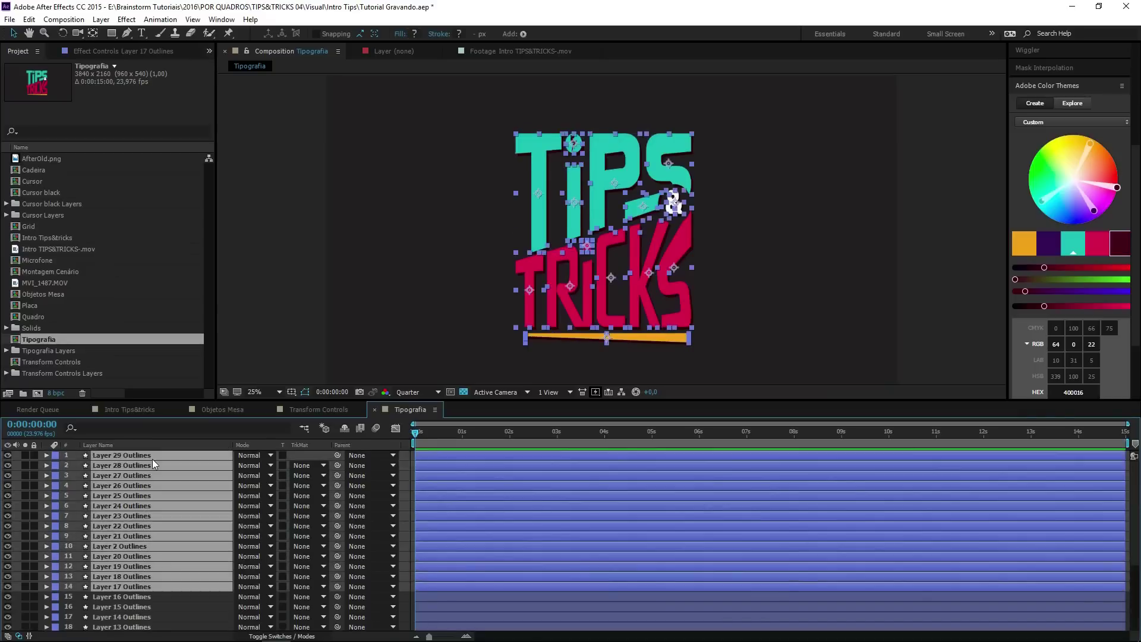
click(11, 588)
click(10, 589)
click(10, 588)
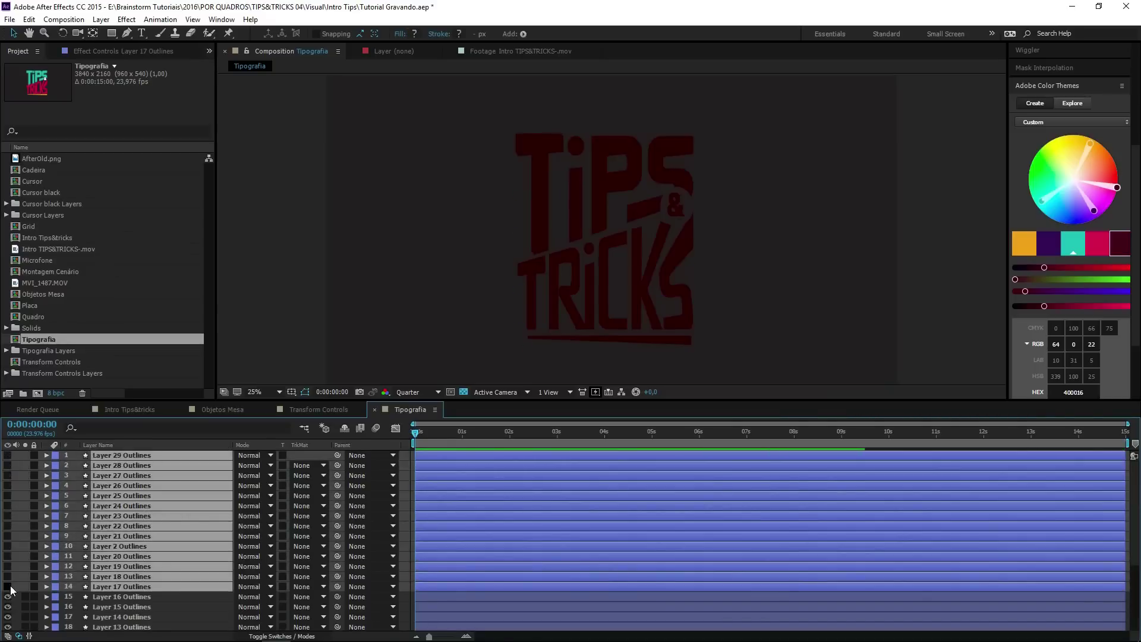
click(11, 589)
click(11, 588)
click(10, 588)
click(10, 589)
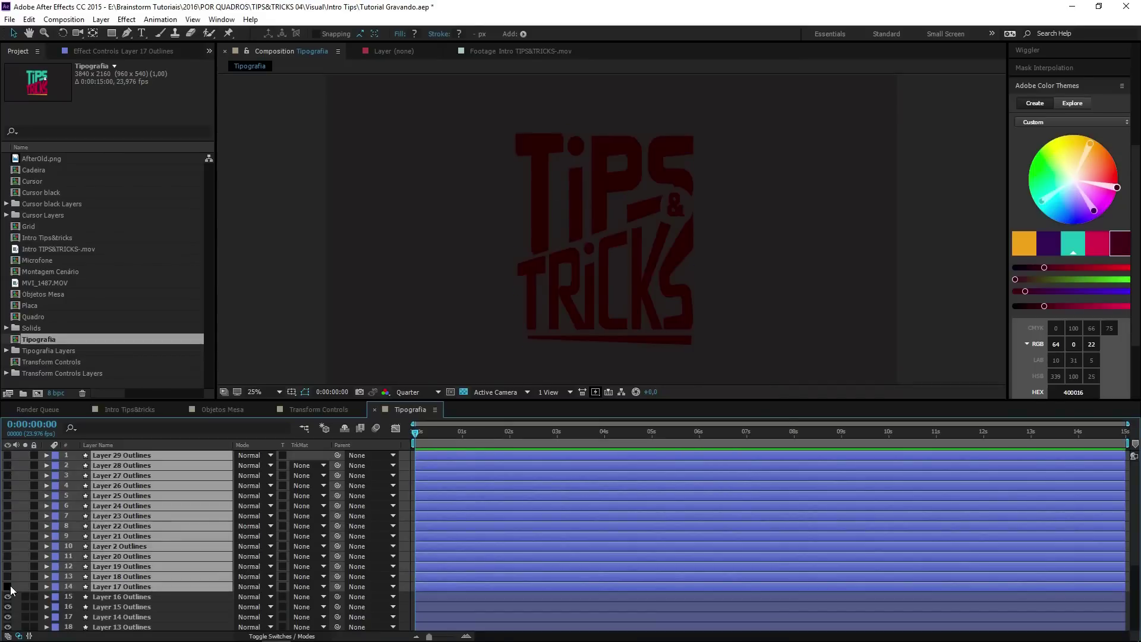
click(10, 589)
Step: Lock Layer 16 through Layer 3 Outlines, then toggle Layer 16 Outlines to spot its shape
click(141, 595)
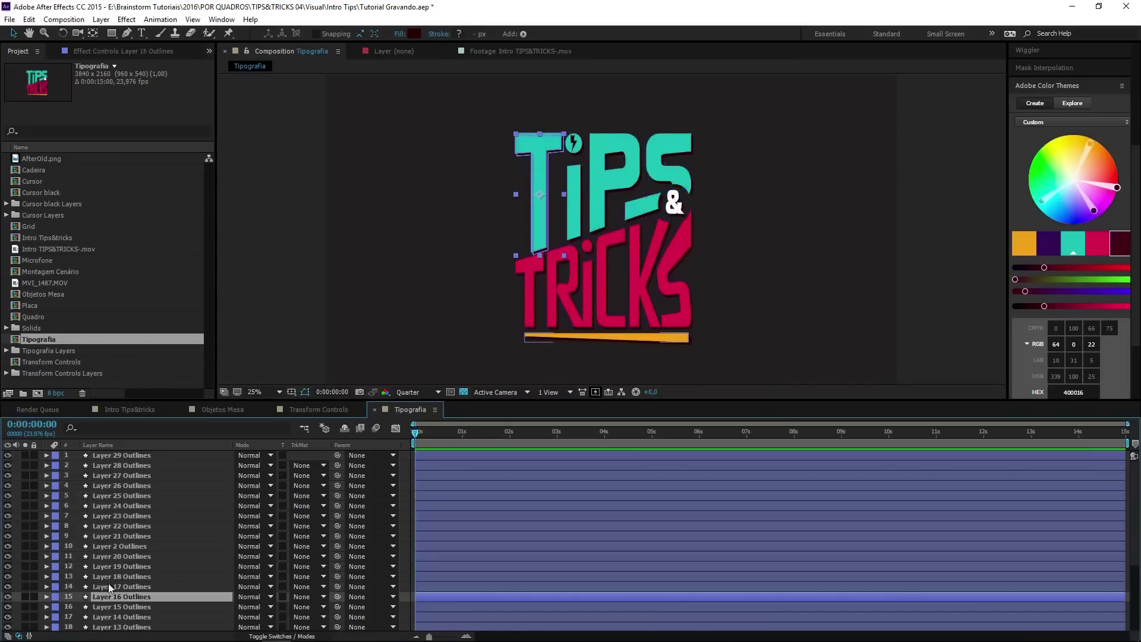
scroll(132, 546, down, 4)
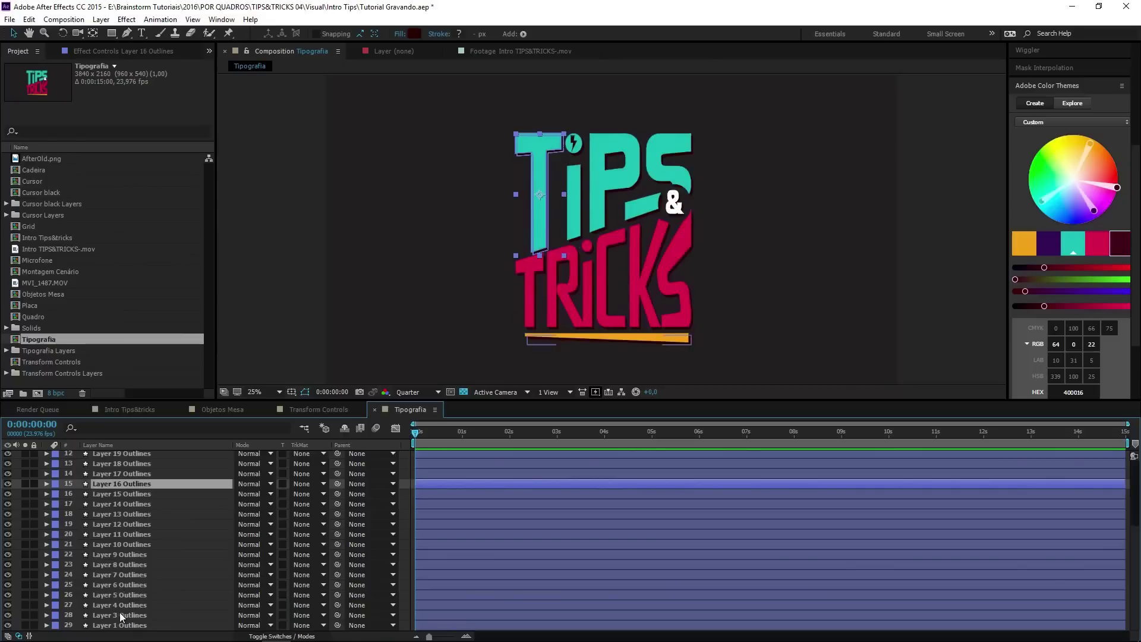
shift+click(123, 612)
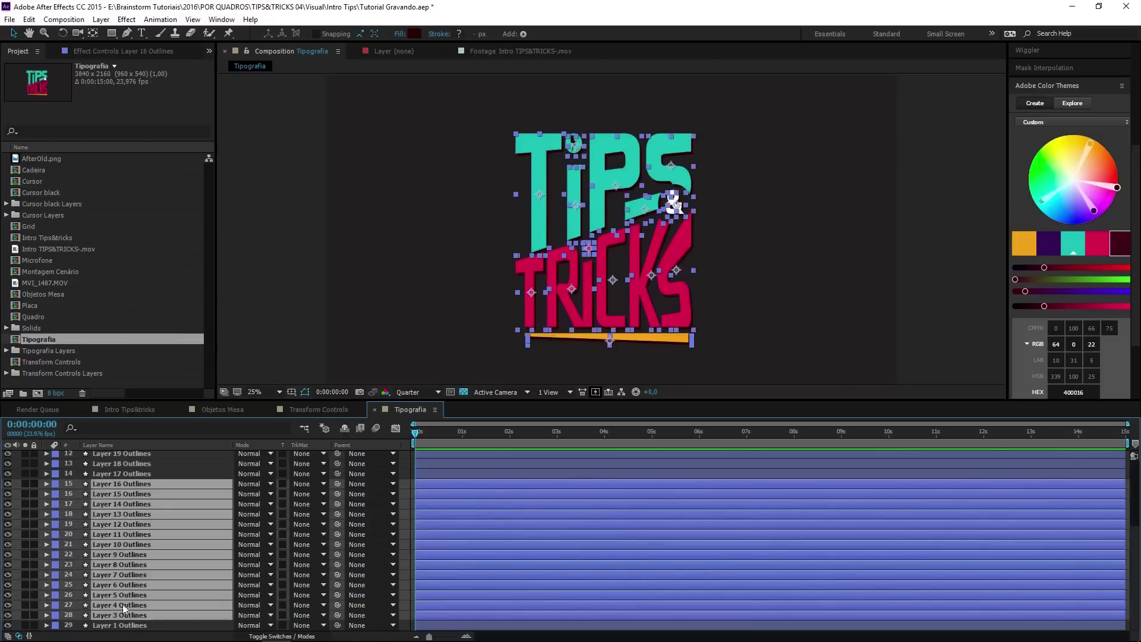
click(34, 484)
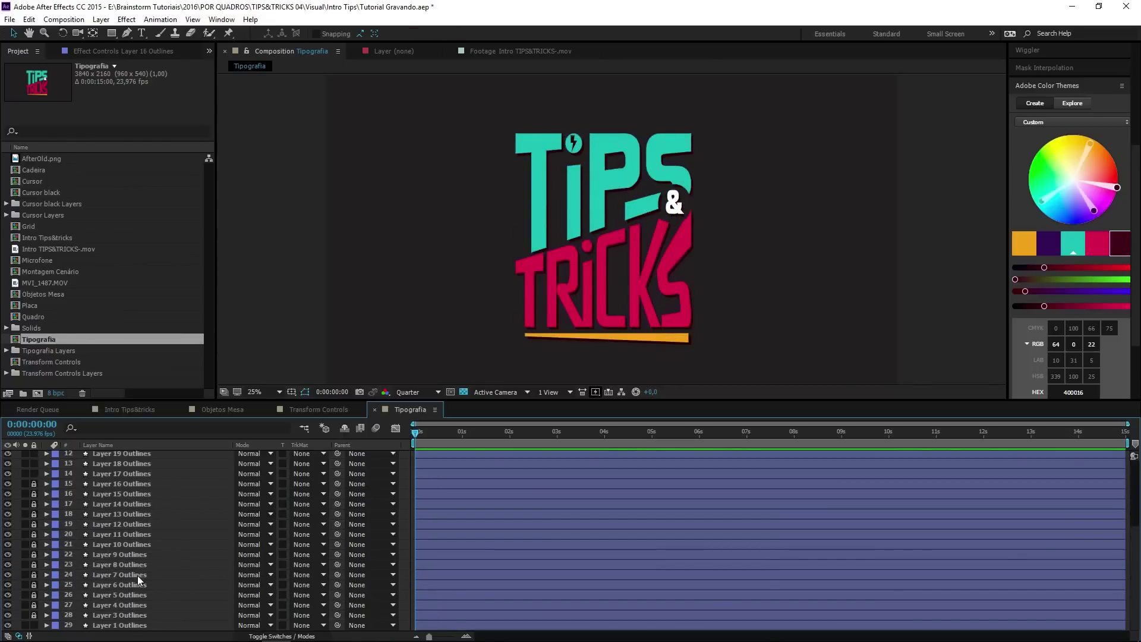
click(8, 484)
click(8, 484)
click(8, 484)
click(7, 484)
Step: Hide the Layer 1 Outlines background, turn off the transparency grid, and select Layer 29 Outlines
click(8, 625)
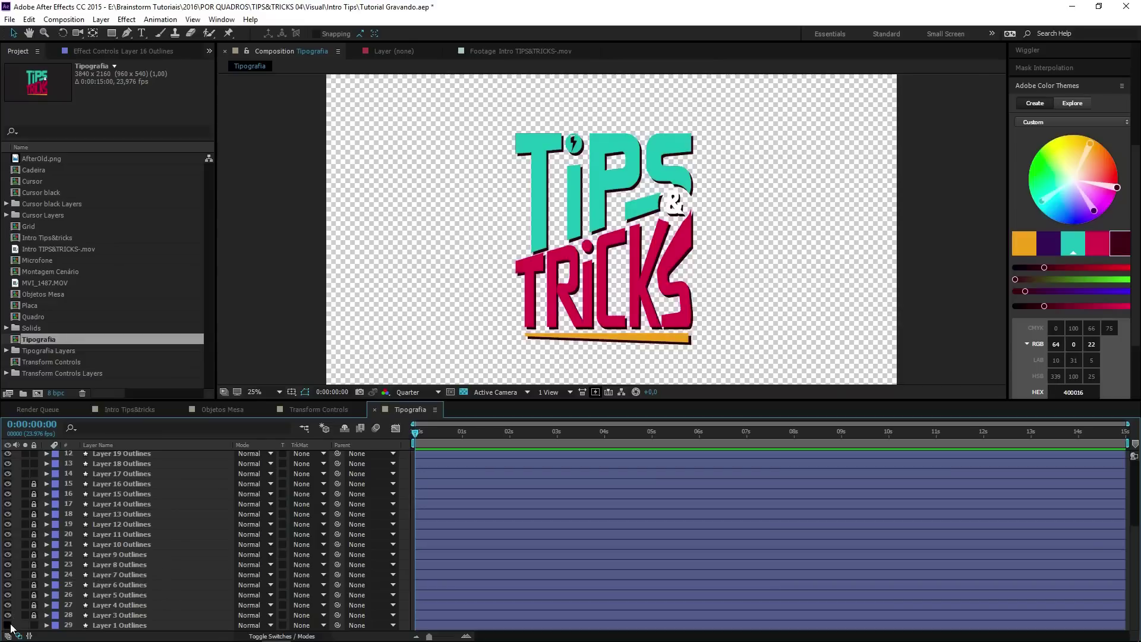
click(8, 626)
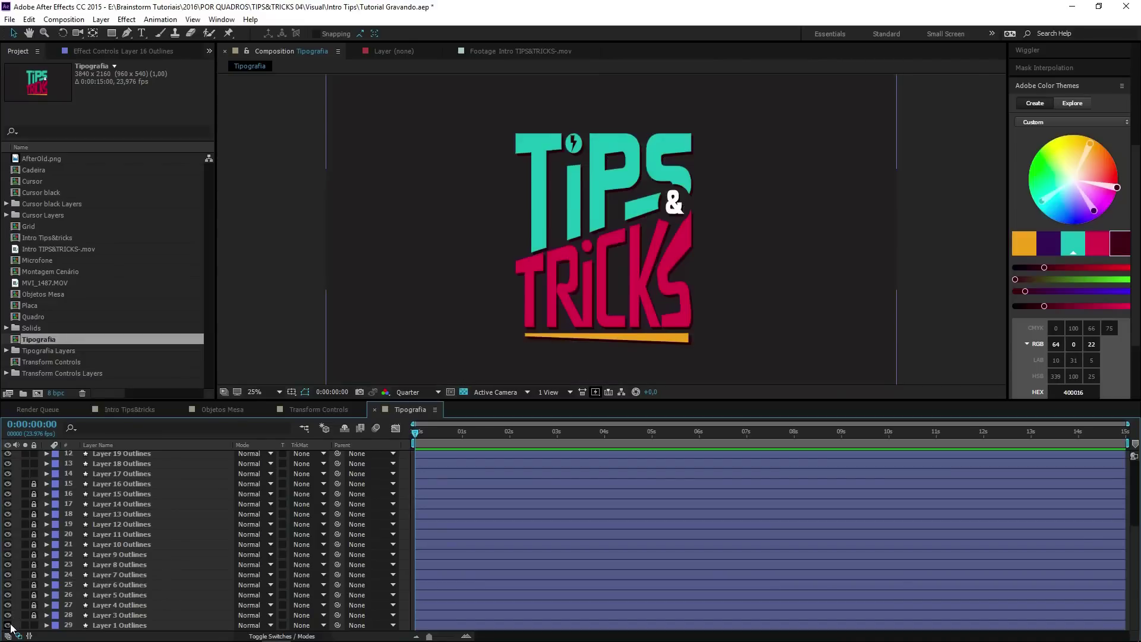
click(9, 625)
click(9, 626)
click(9, 625)
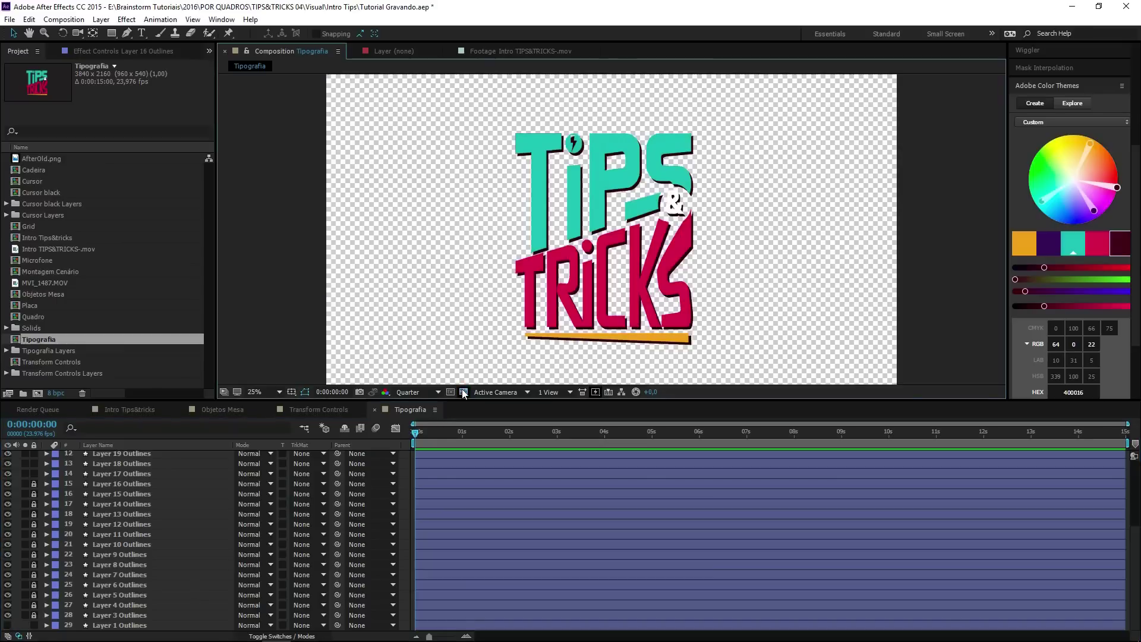
click(464, 392)
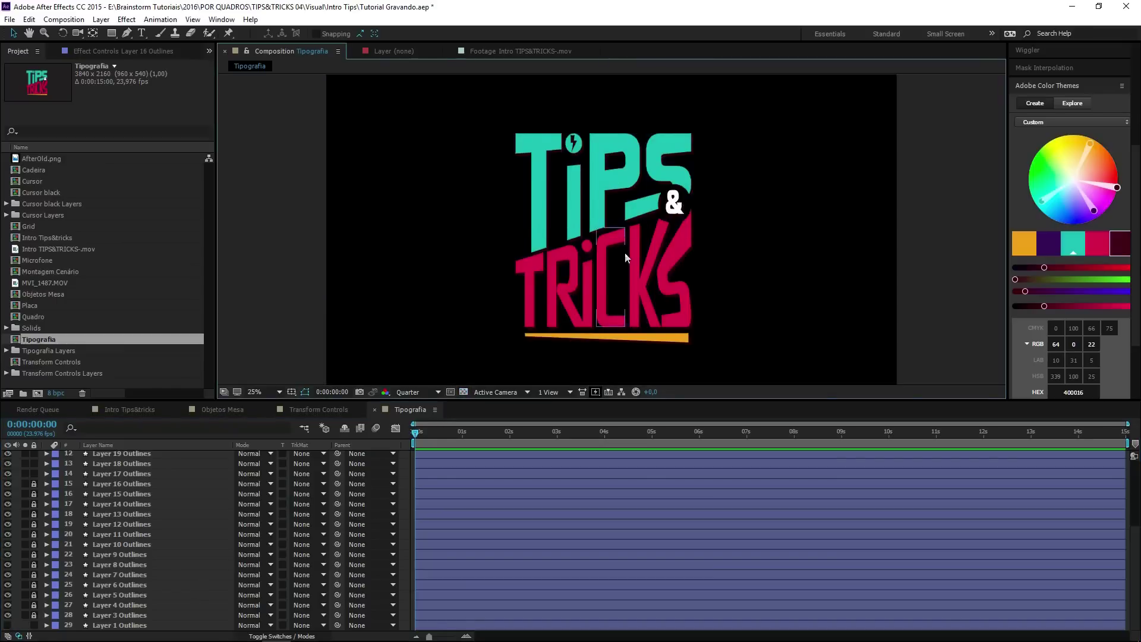
scroll(486, 513, up, 4)
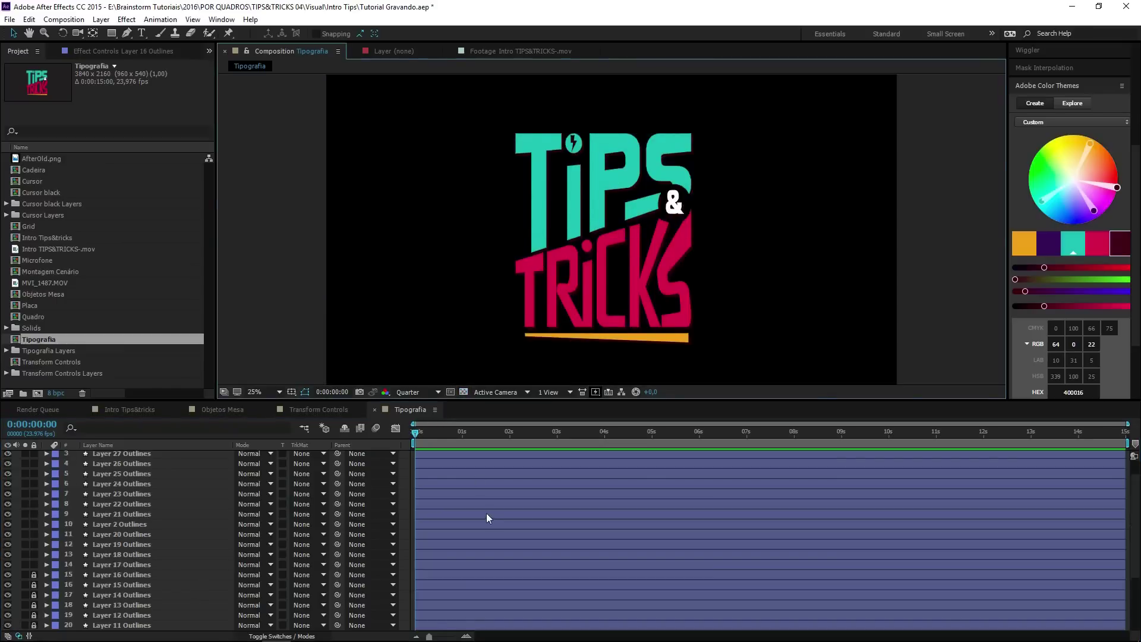
click(163, 590)
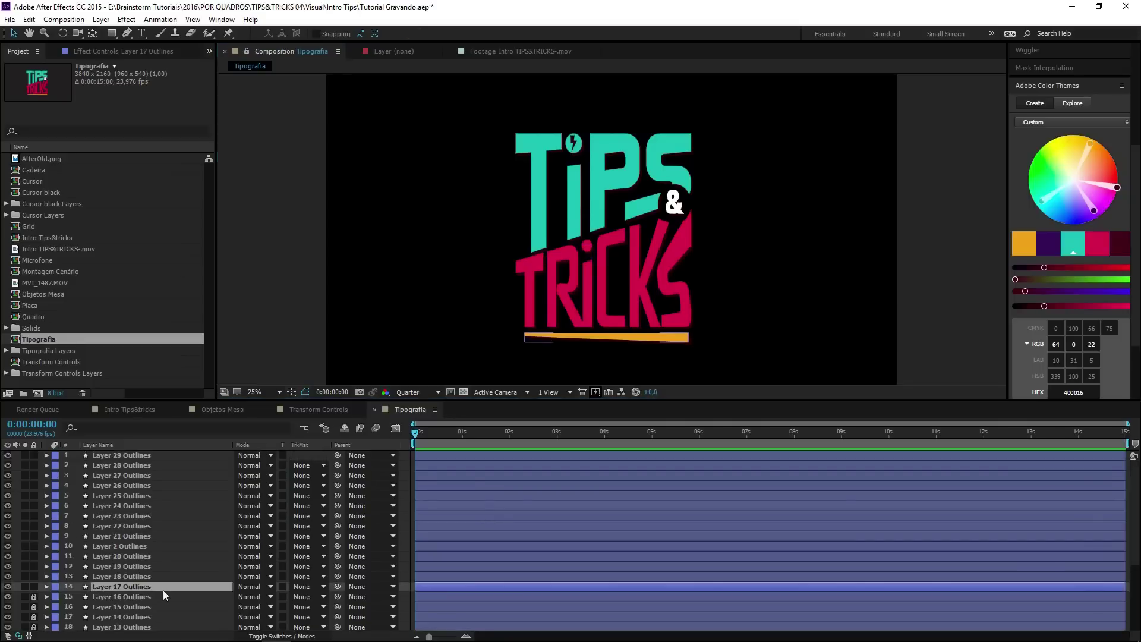
click(152, 456)
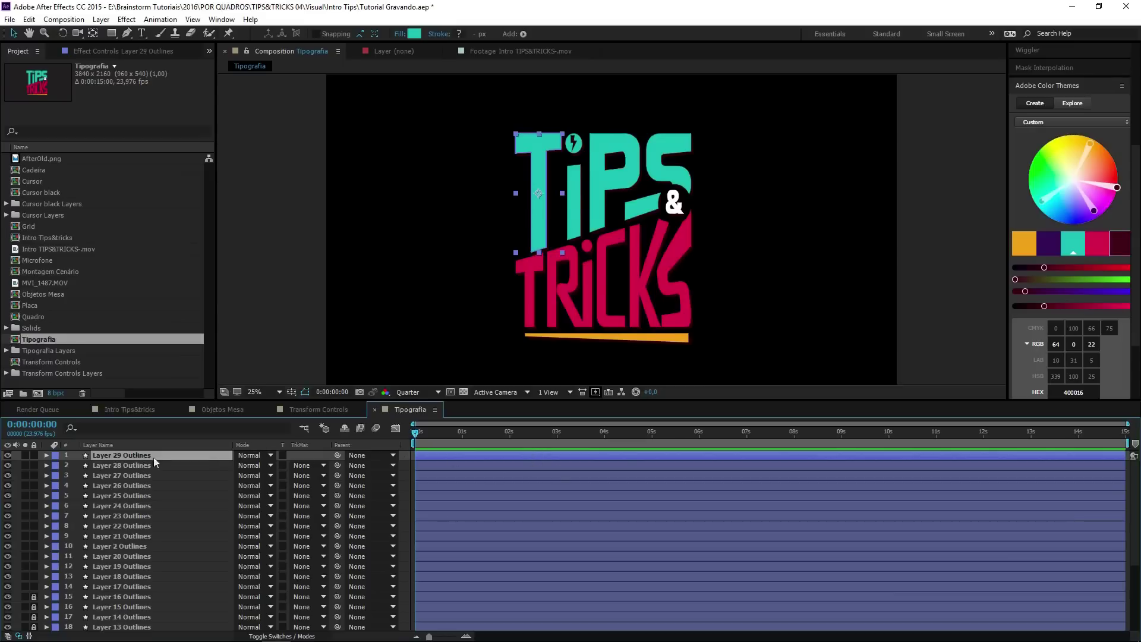
Step: With Tool Creates Mask on, place Pen mask vertices along the T (Layer 29) and the i stem (Layer 28)
click(127, 33)
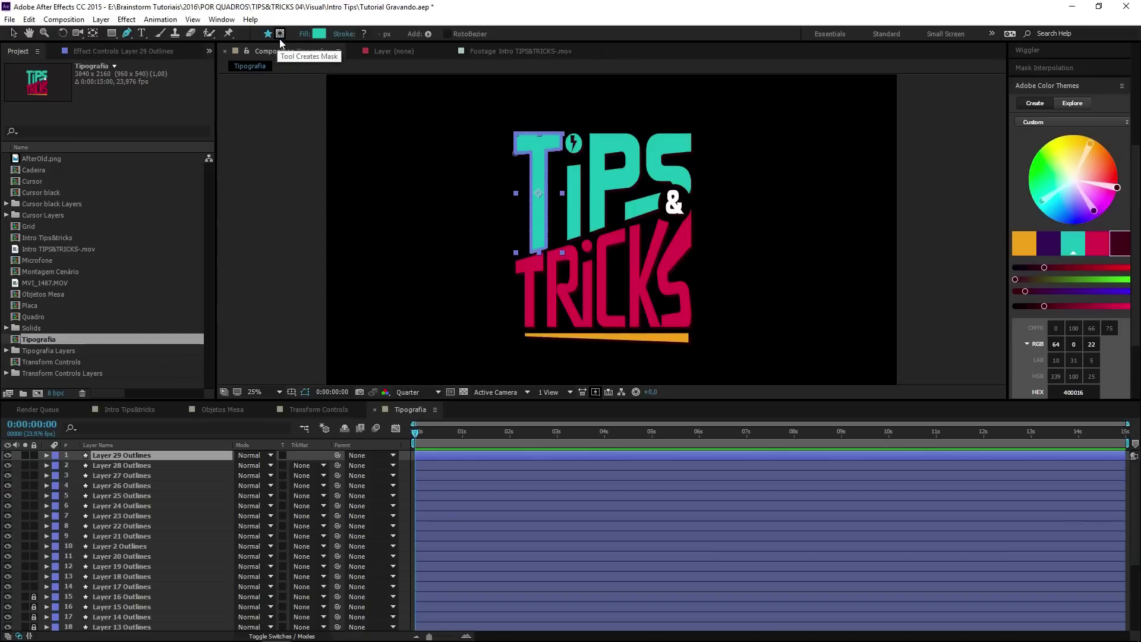
click(280, 38)
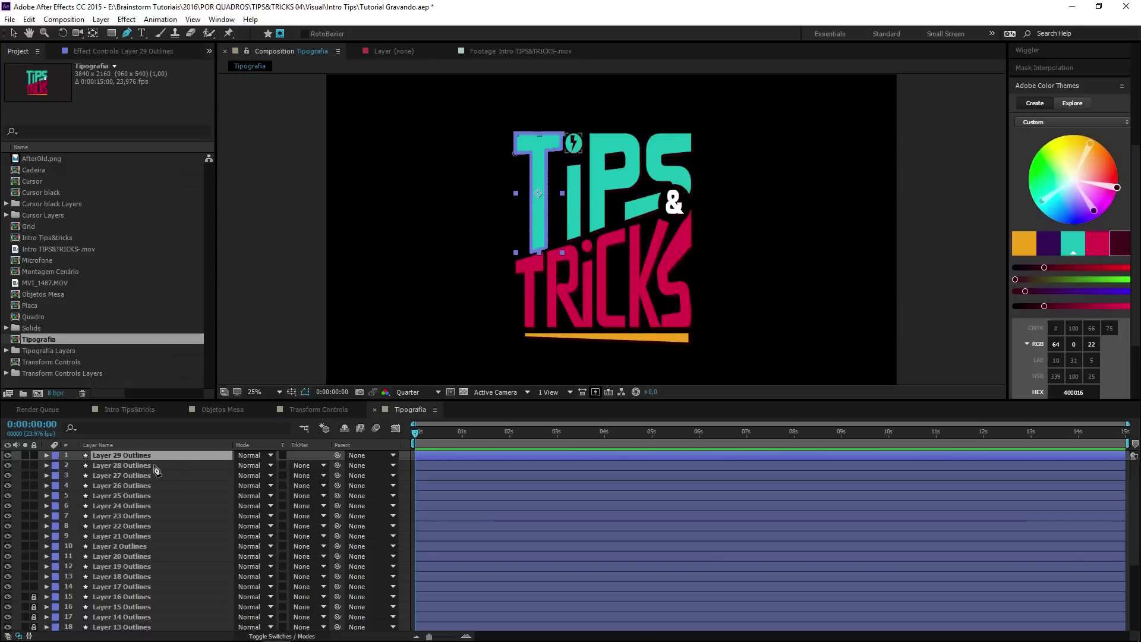
click(505, 143)
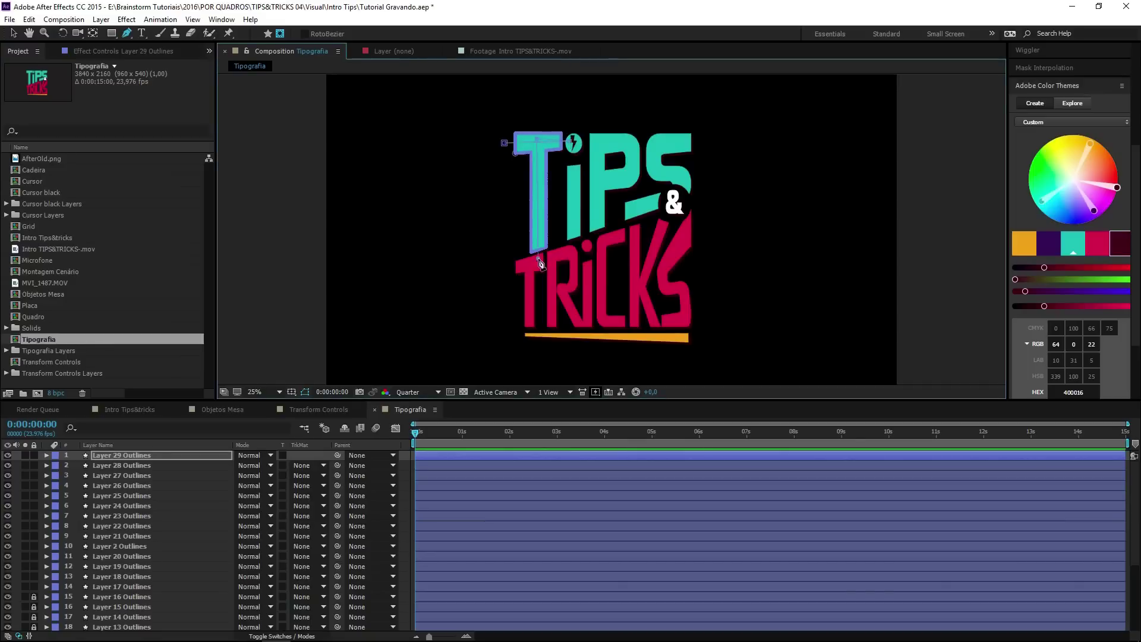
click(537, 143)
click(137, 466)
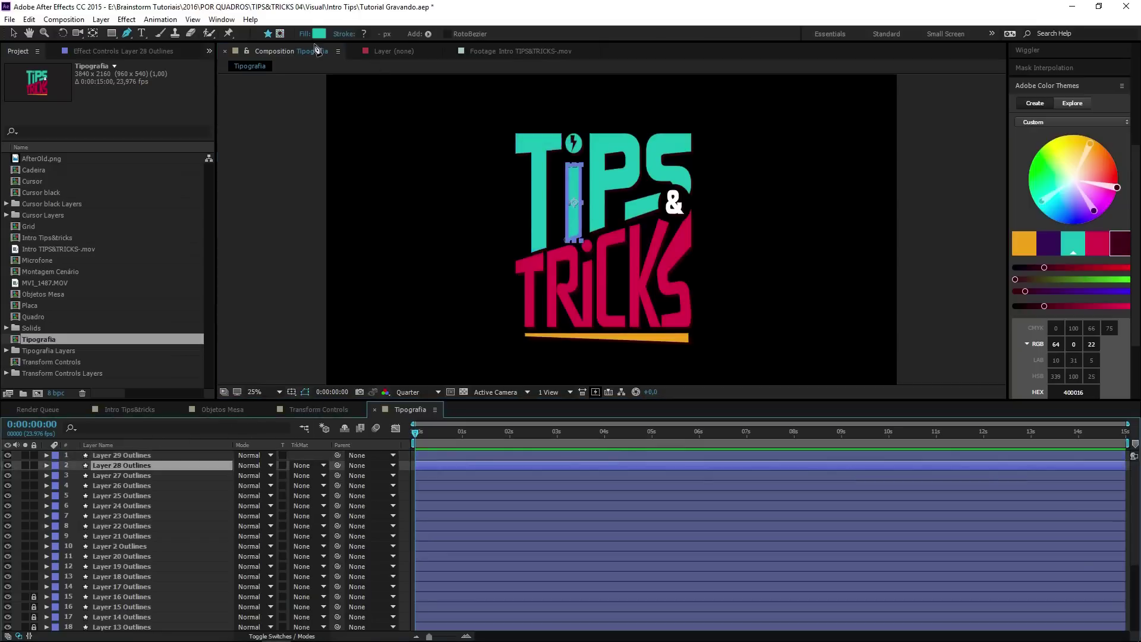
click(283, 36)
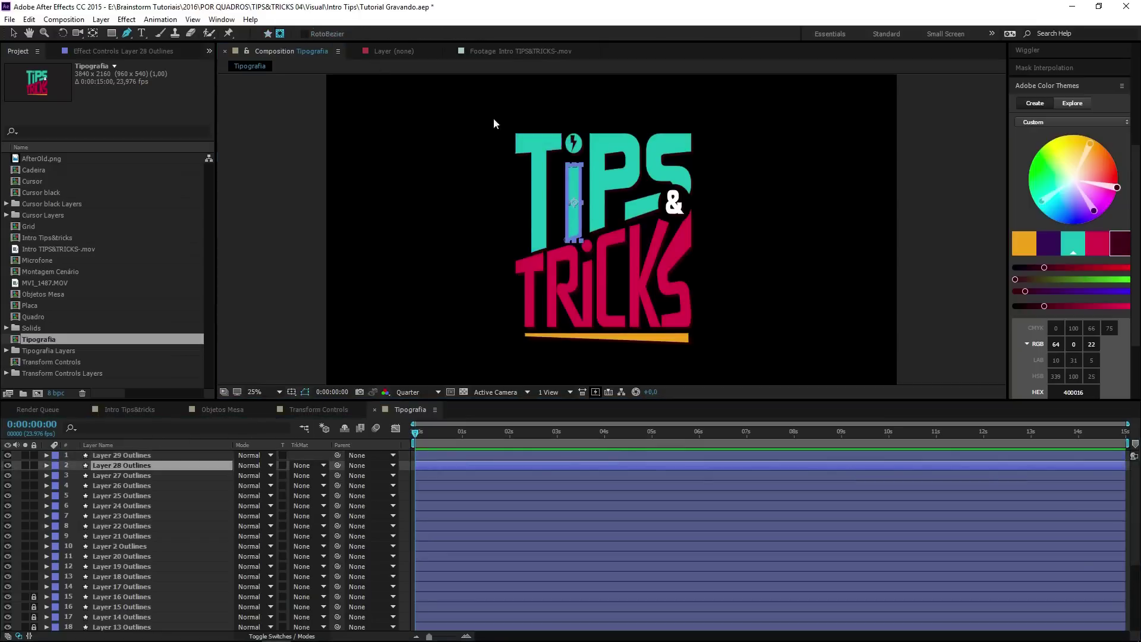
click(574, 155)
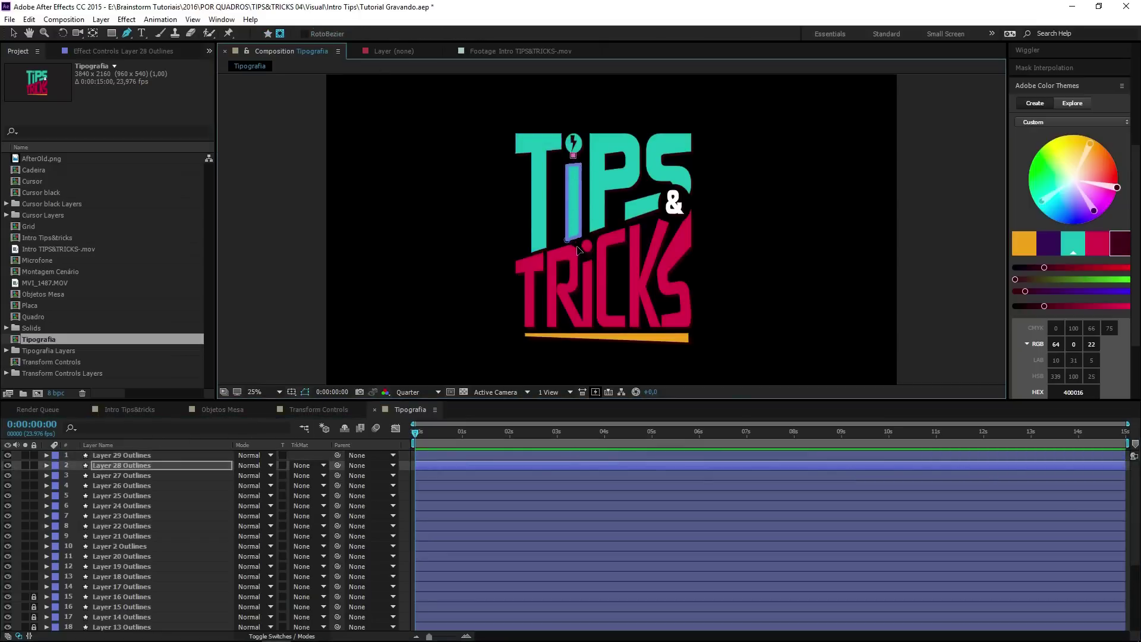
Step: Start masks above the i-dot (Layer 27) and down the P's stem (Layer 26)
click(138, 478)
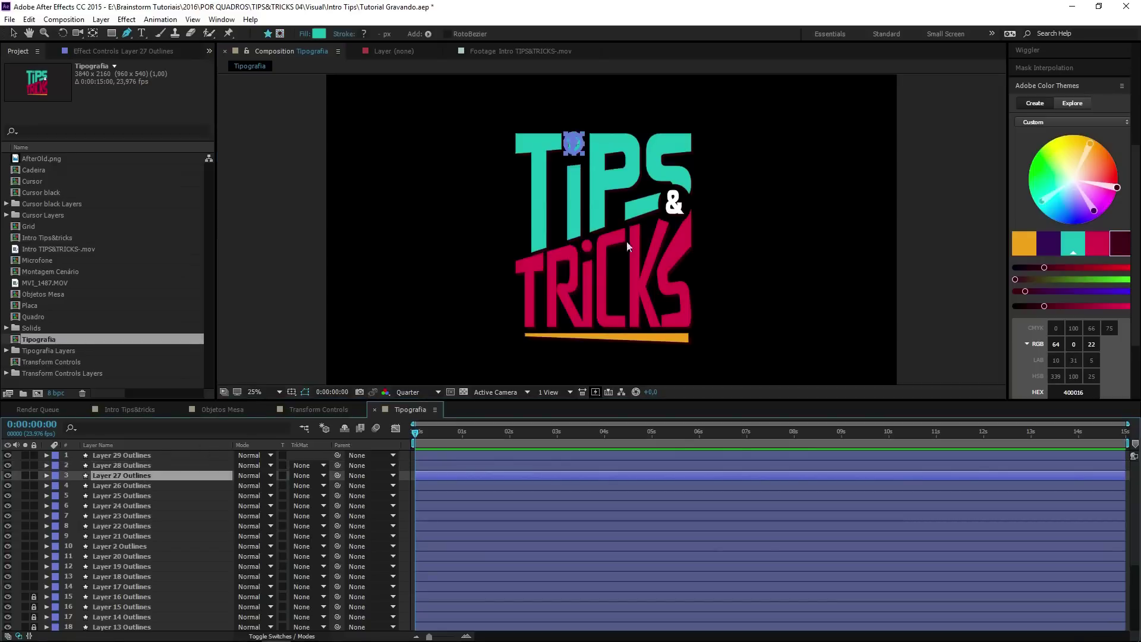
click(281, 34)
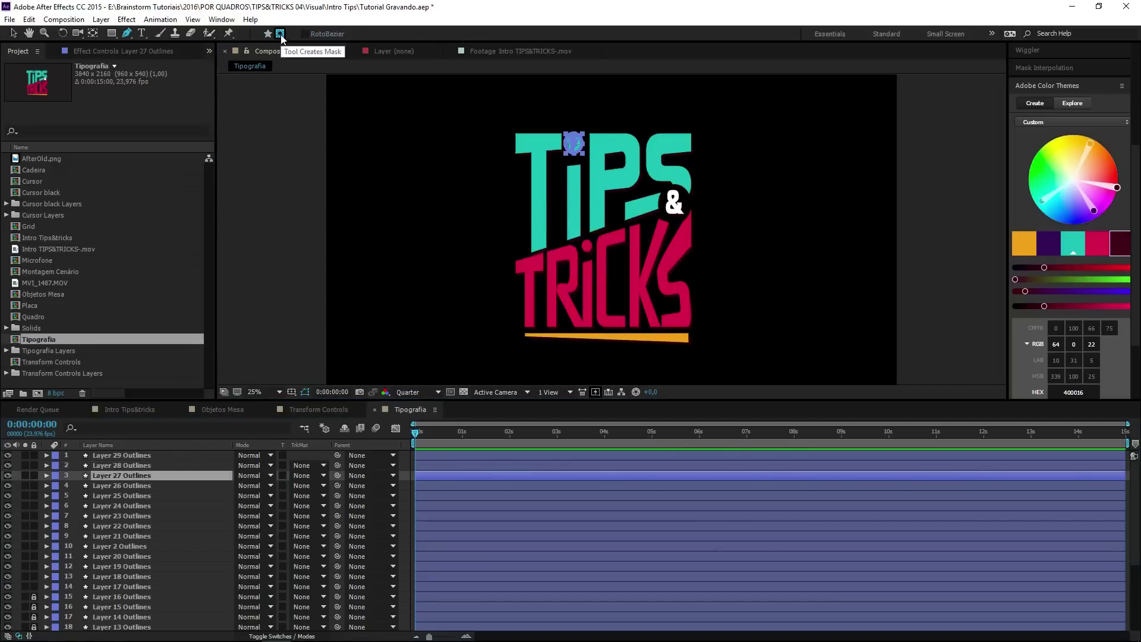
click(575, 117)
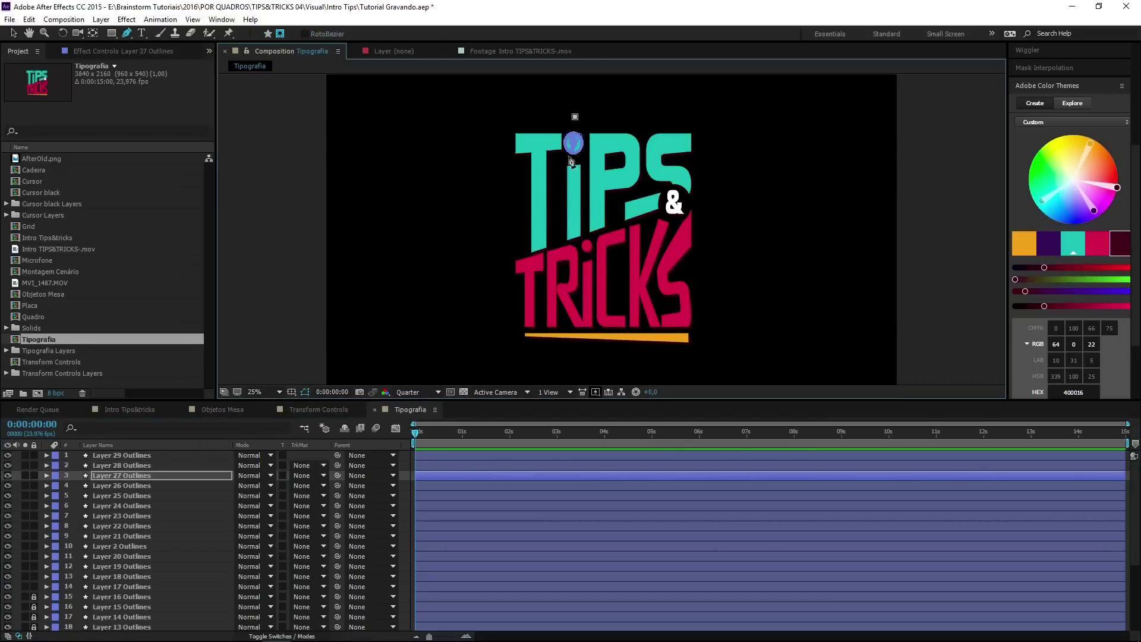
click(149, 485)
click(281, 34)
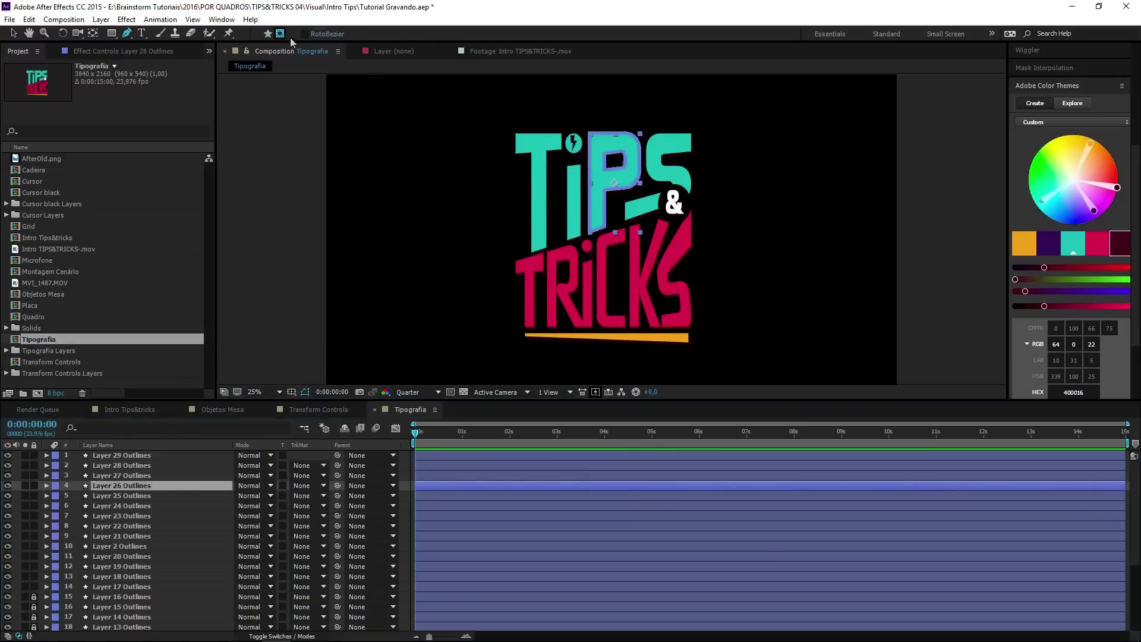
click(599, 119)
click(597, 246)
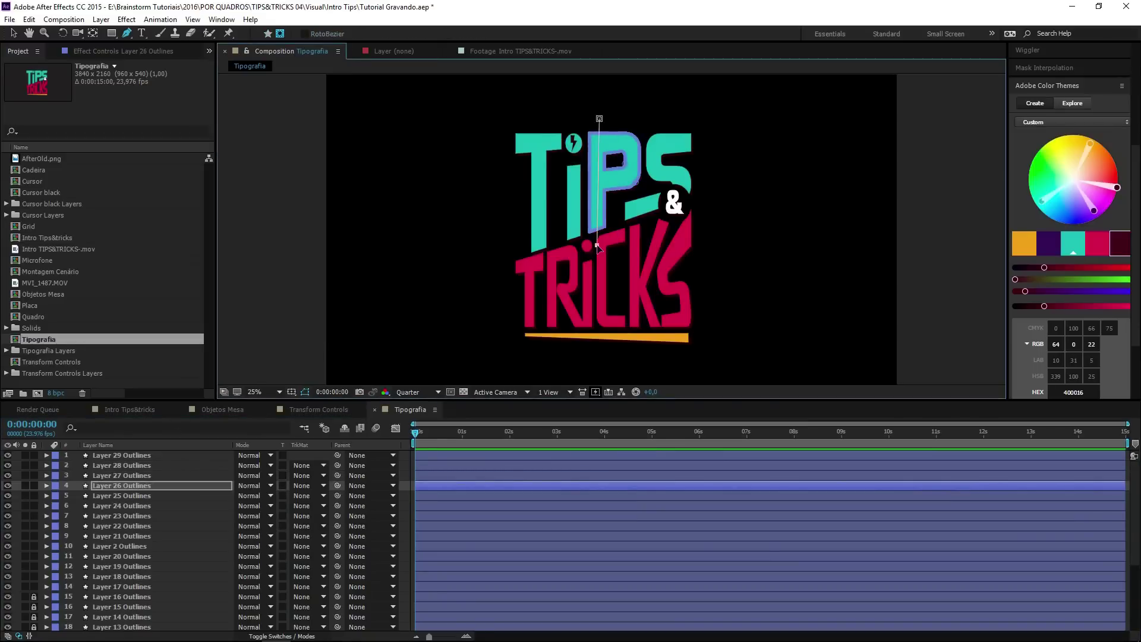
Step: Extend the P mask around its bowl and close it back at the stem
click(133, 486)
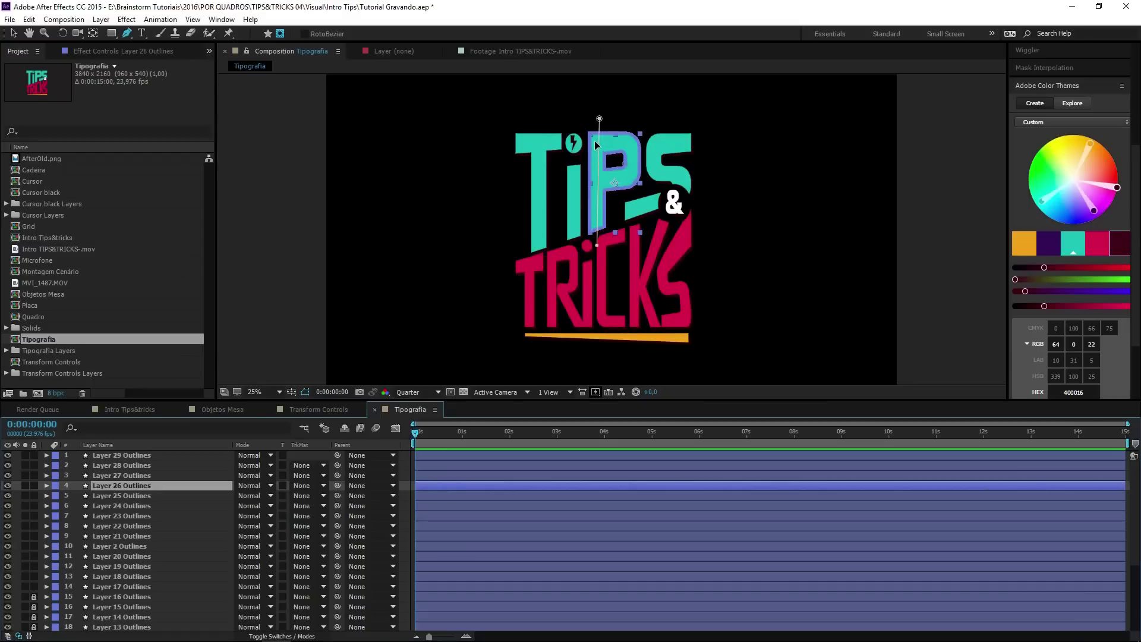
scroll(596, 138, up, 2)
drag(636, 164, 638, 206)
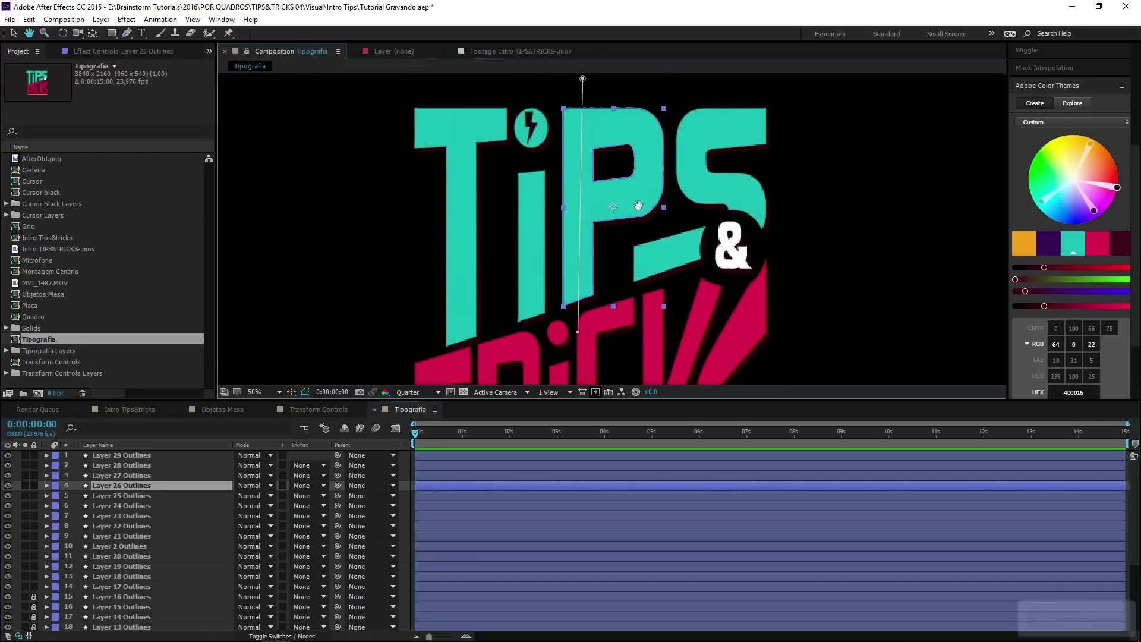
key(g)
click(649, 142)
click(648, 169)
click(642, 197)
click(572, 206)
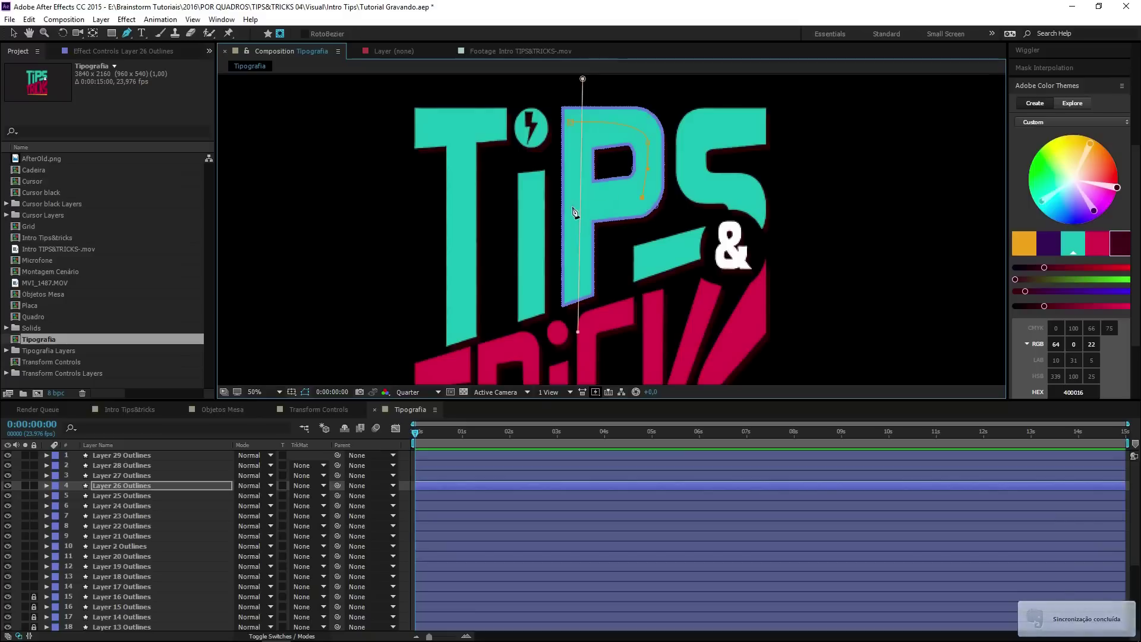
Step: Trace the S (Layer 25) with a curved mask and start a curved mask on the ampersand (Layer 24)
click(140, 497)
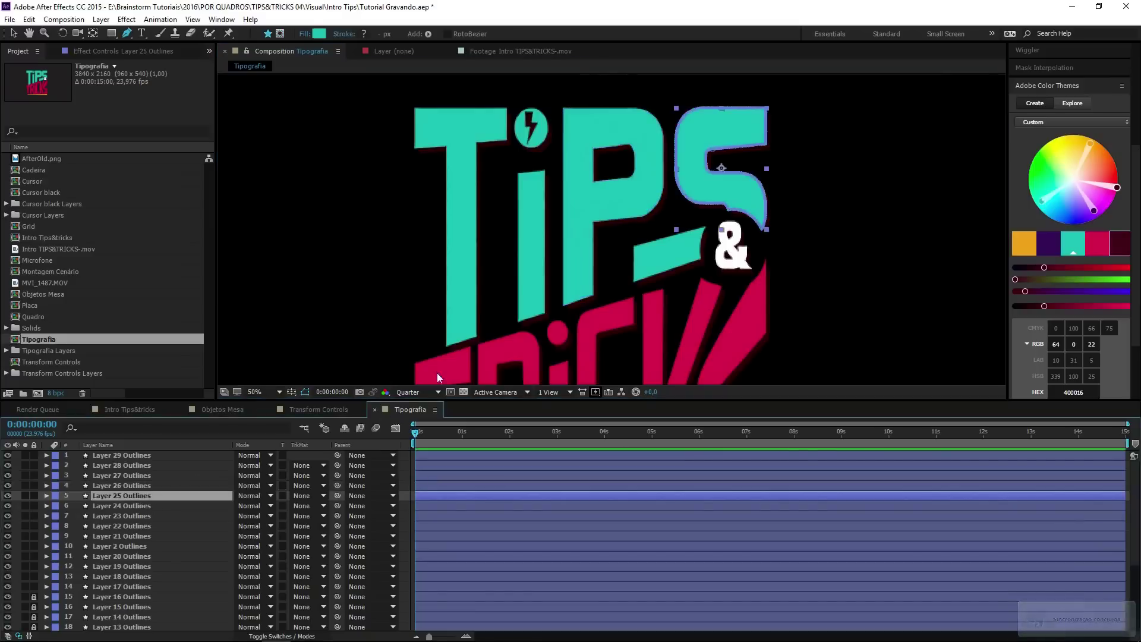
click(280, 34)
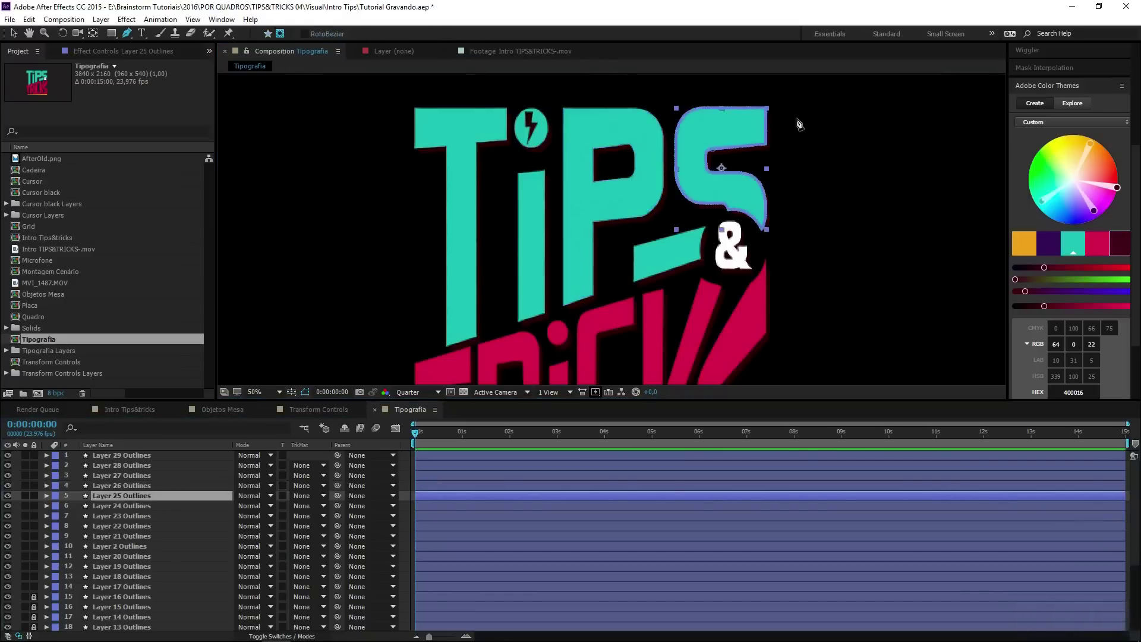
click(790, 122)
drag(687, 132, 689, 149)
click(710, 190)
click(739, 193)
drag(746, 229, 742, 257)
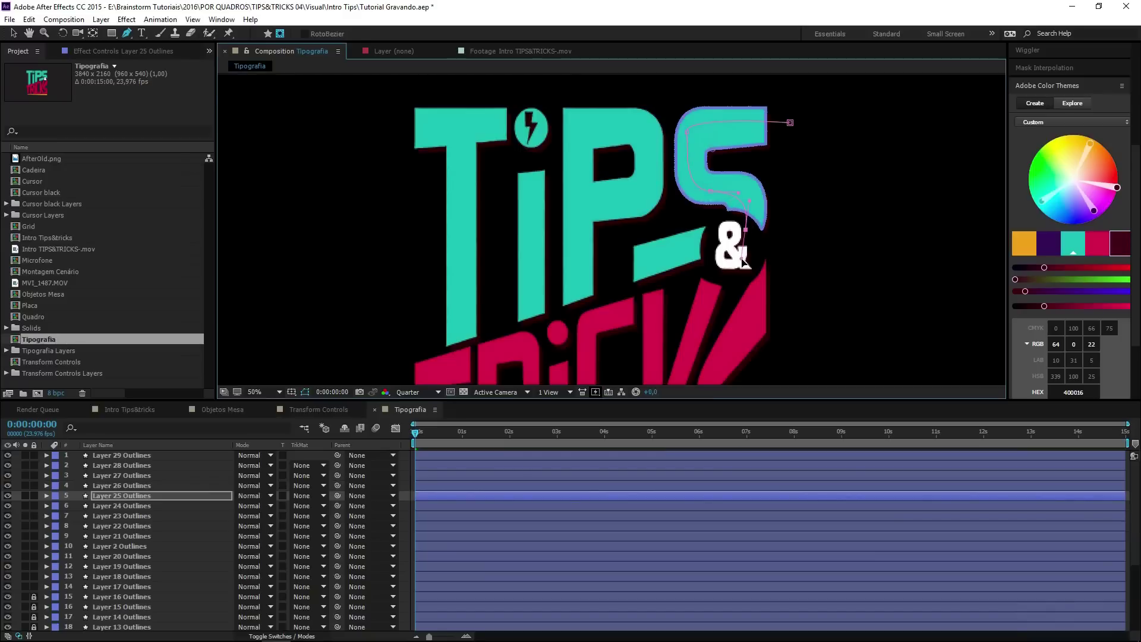
click(155, 506)
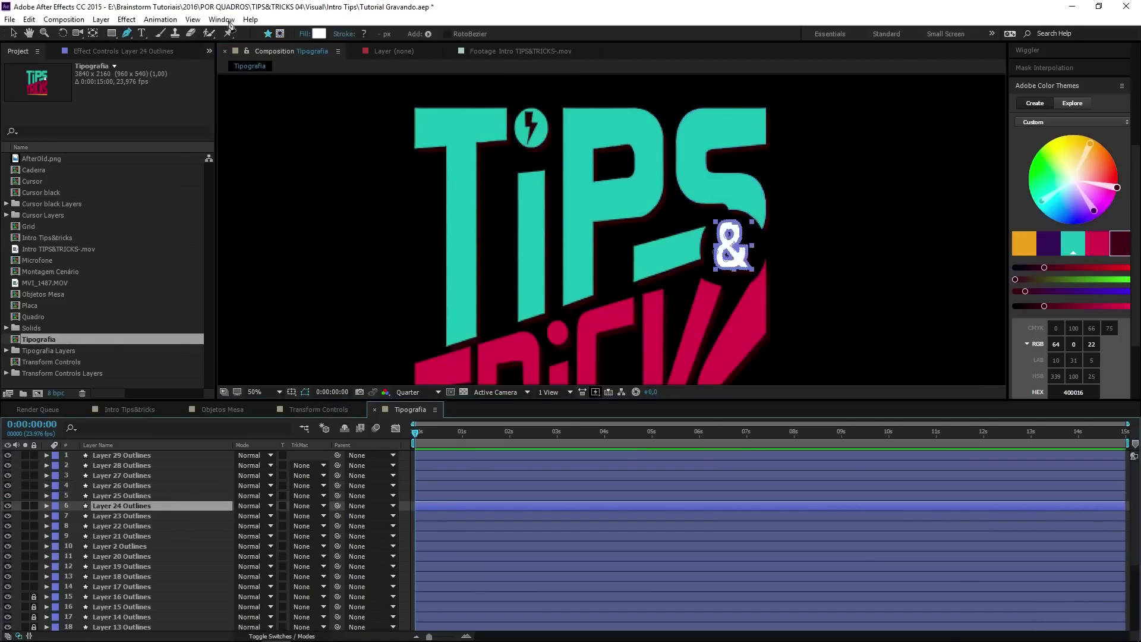
drag(728, 209, 731, 288)
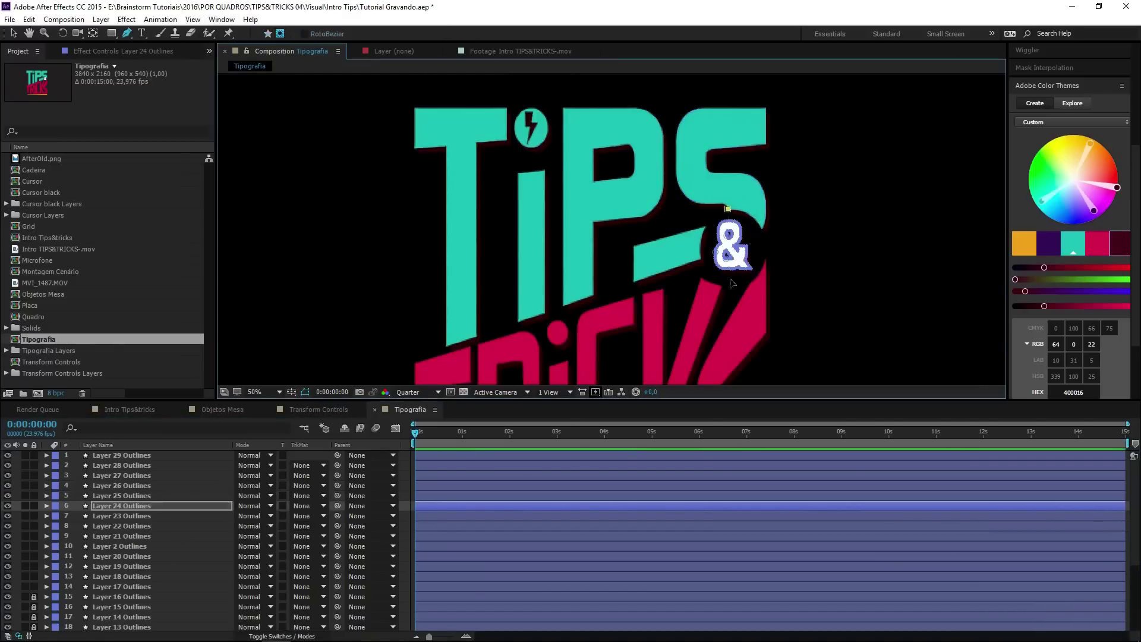
Step: Start a mask on the dash (Layer 23), then select Layer 22 and pan to TRICKS
click(112, 517)
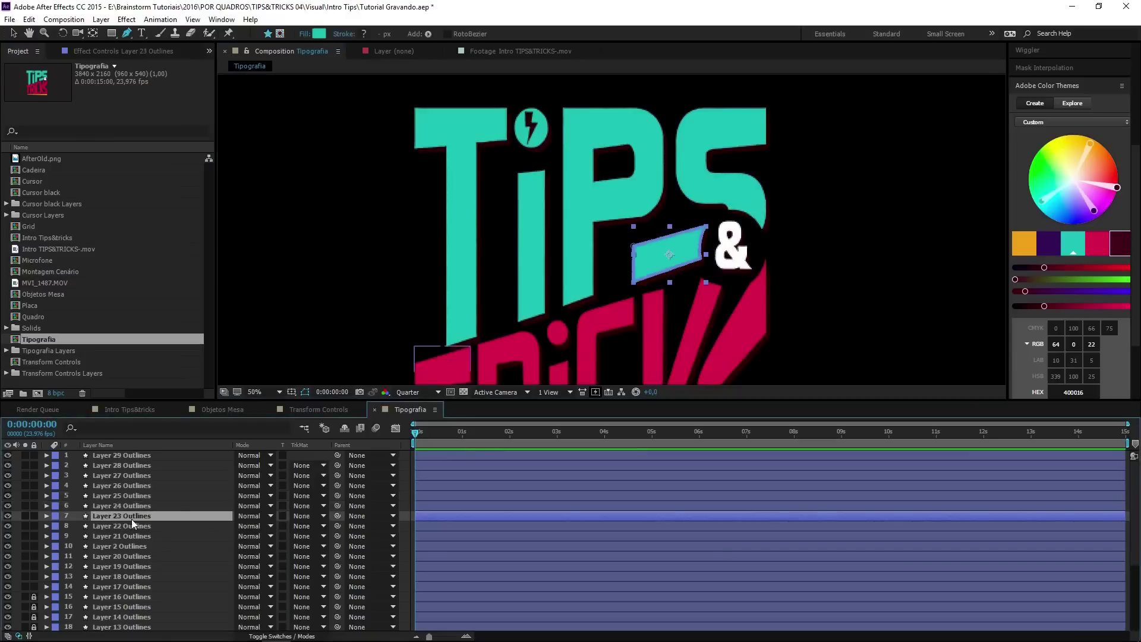
click(280, 34)
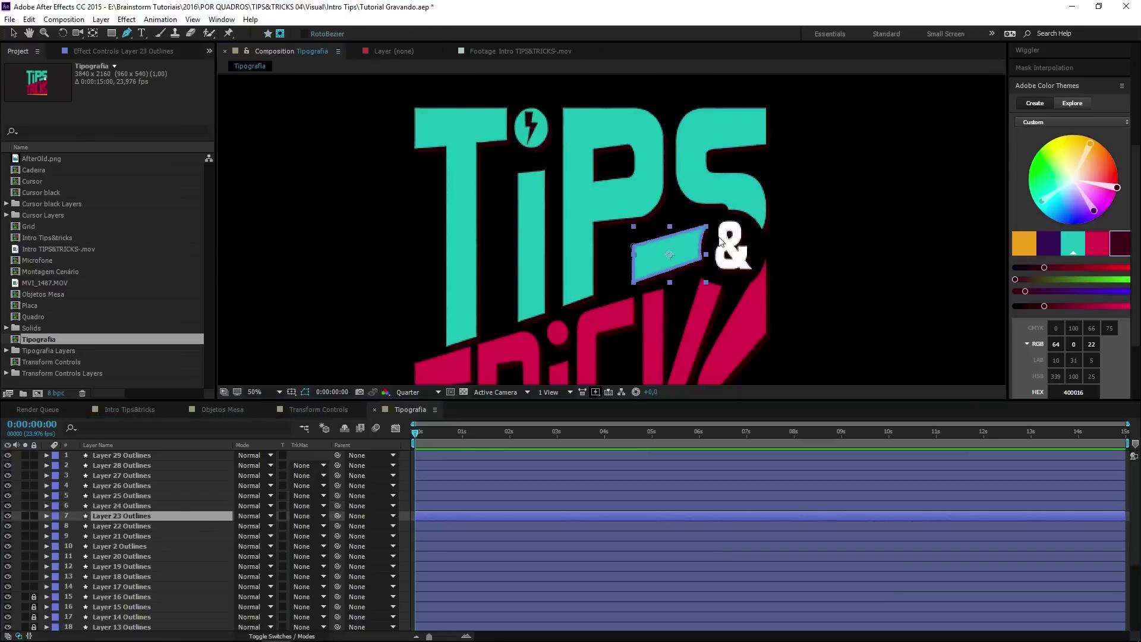
click(744, 228)
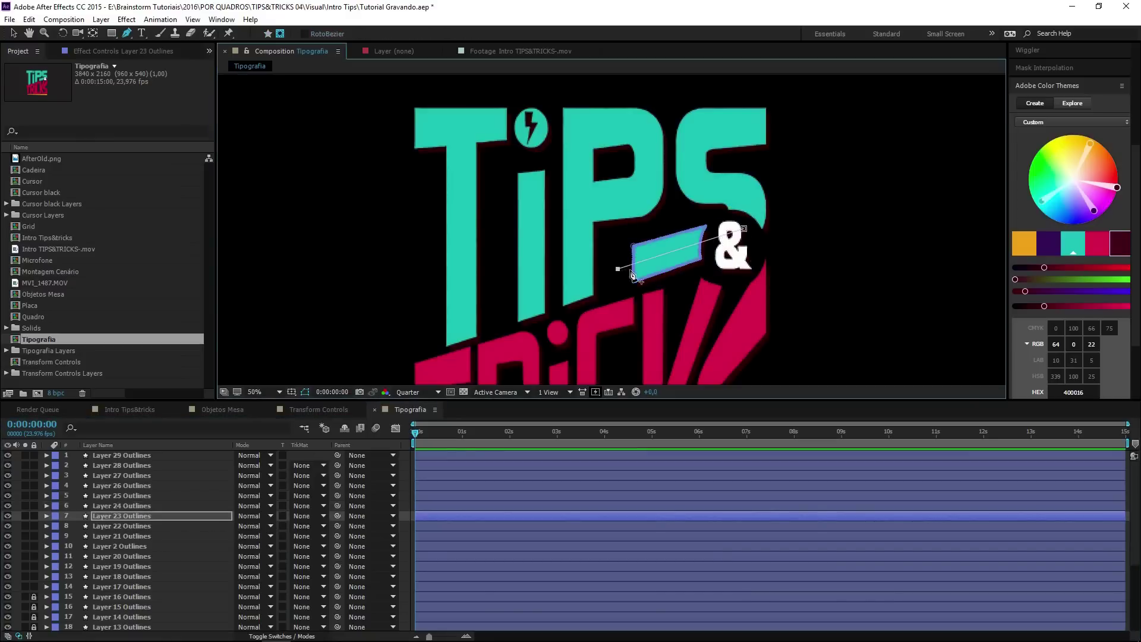
click(162, 528)
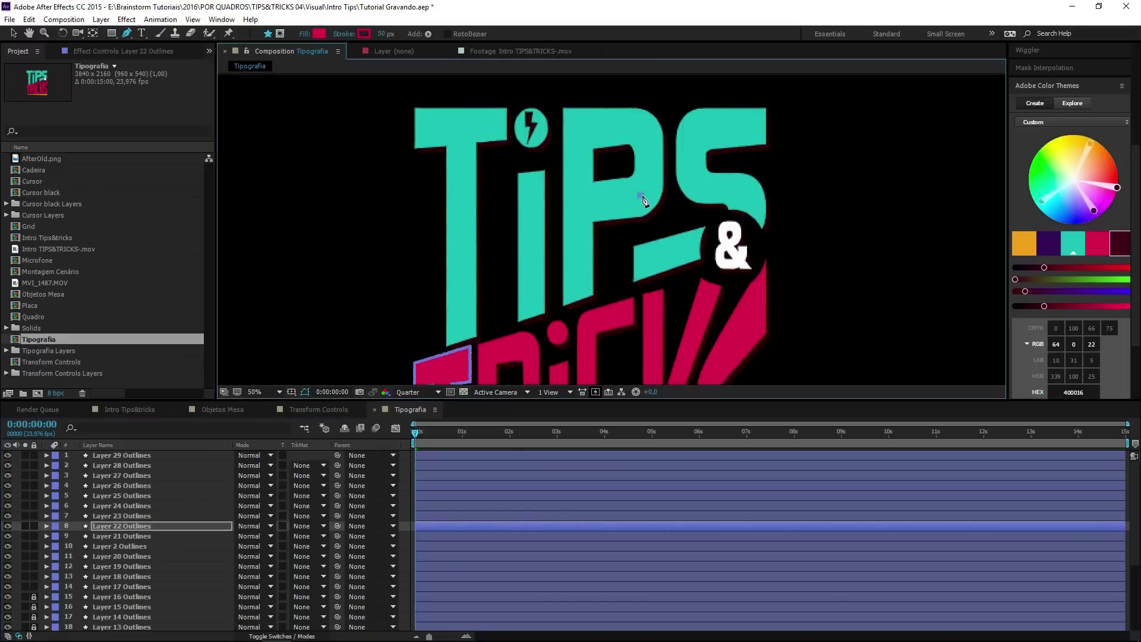
key(v)
drag(566, 278, 656, 106)
key(g)
Step: Mask the T of TRICKS across its crossbar and down its stem
click(280, 34)
click(481, 214)
click(575, 192)
click(530, 197)
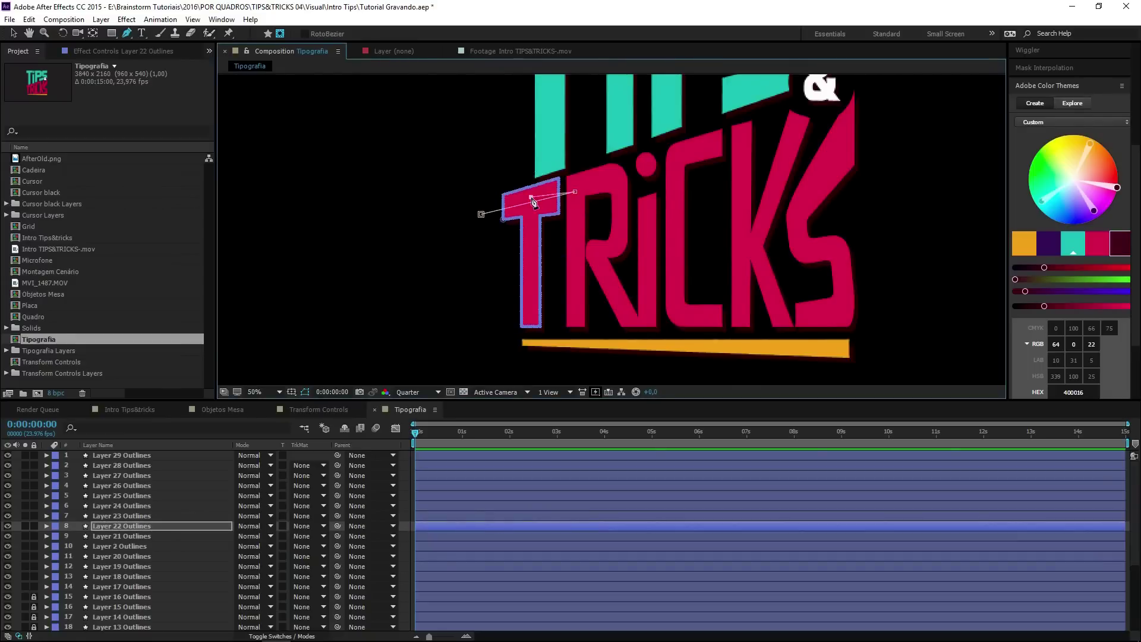
click(528, 337)
Step: Mask the R (Layer 21): one path down its stem, a second around its bowl and leg
click(161, 535)
click(280, 34)
click(577, 160)
click(575, 341)
click(141, 537)
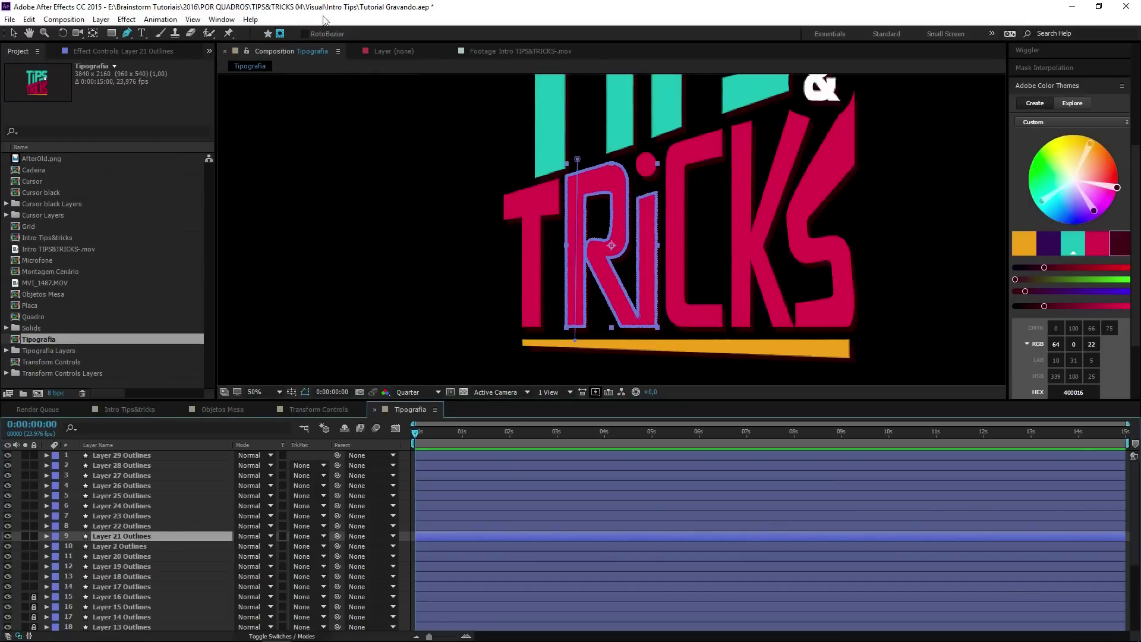
click(556, 189)
drag(617, 182, 619, 195)
click(619, 245)
click(595, 252)
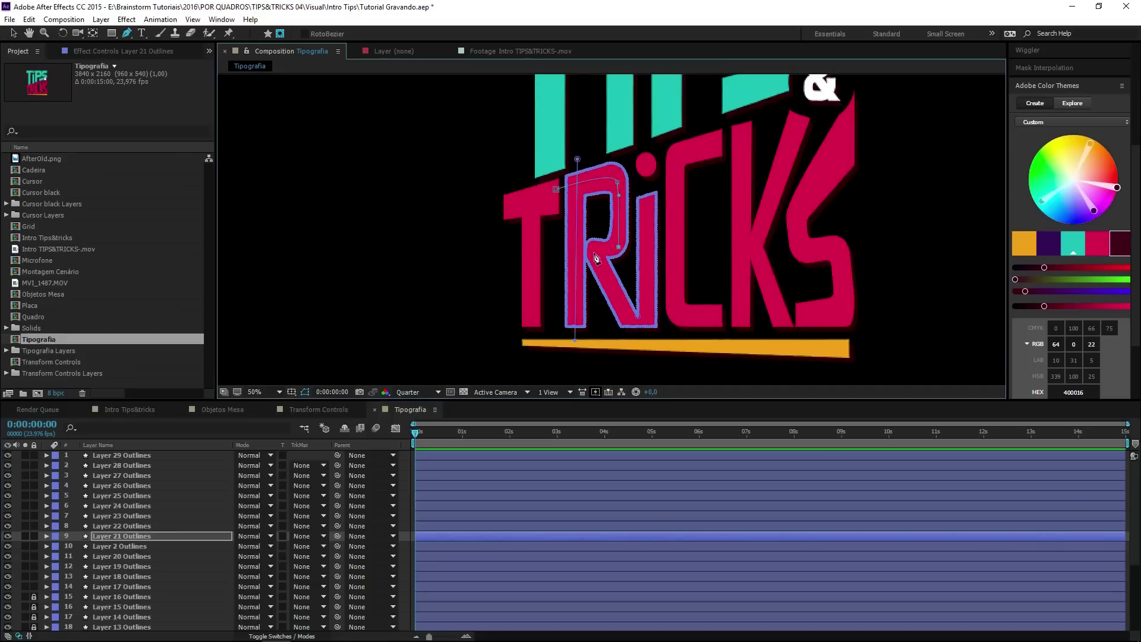
click(627, 319)
Step: Enable masking on the i-dot (Layer 2), trace the C (Layer 20), then select Layer 19
click(166, 546)
click(282, 32)
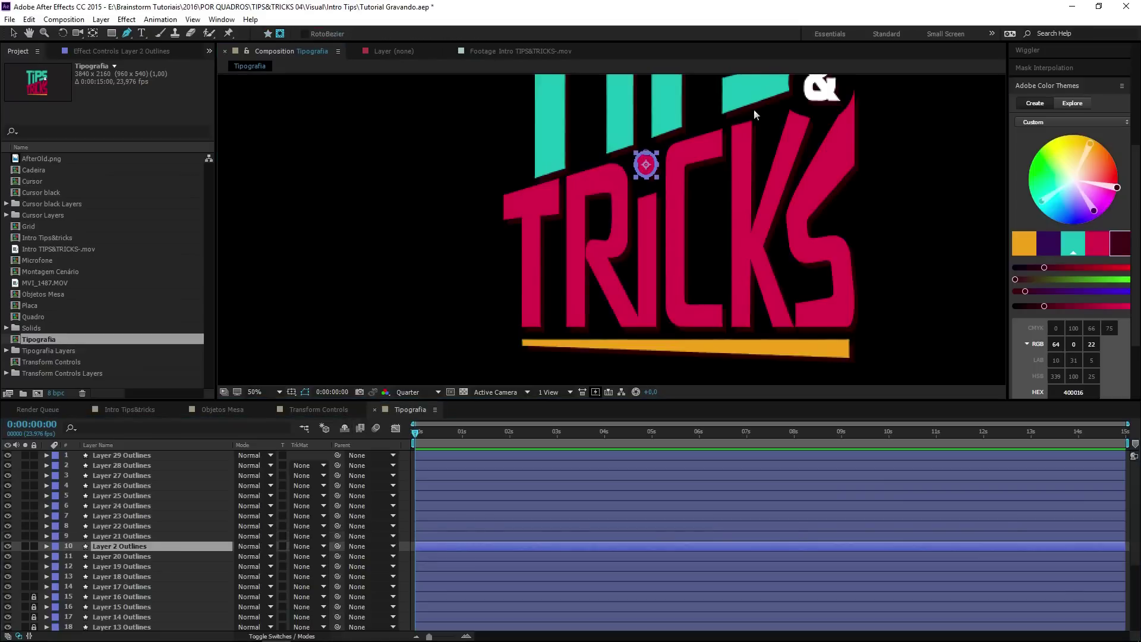
click(173, 556)
click(280, 33)
click(732, 139)
click(677, 144)
click(674, 160)
click(672, 179)
drag(688, 317, 706, 316)
key(ctrl+z)
drag(680, 316, 698, 316)
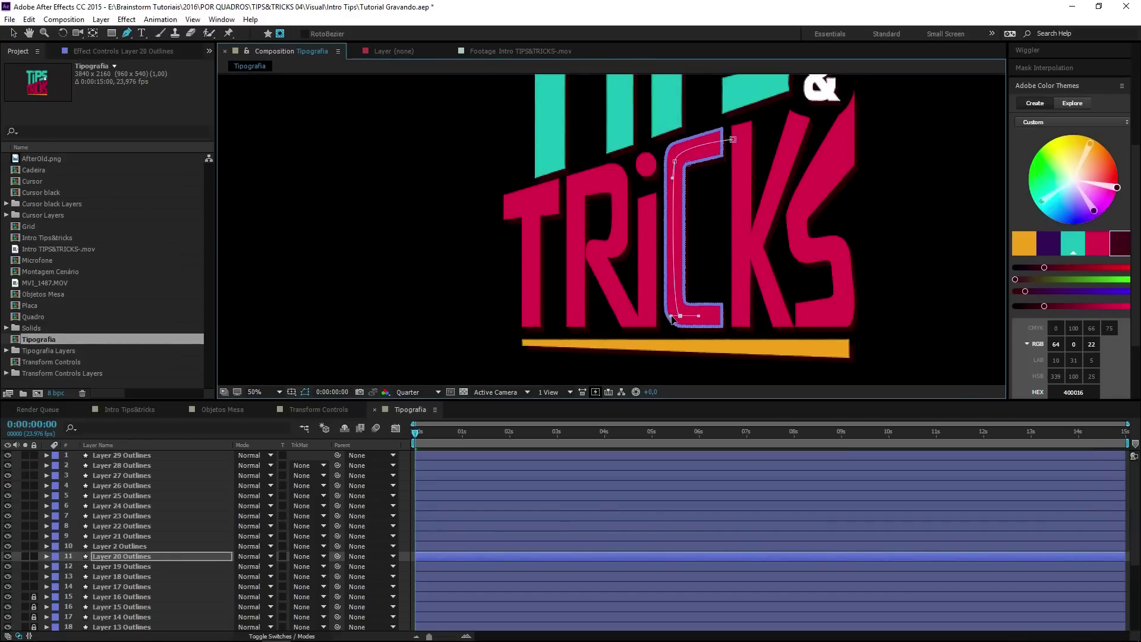
click(154, 563)
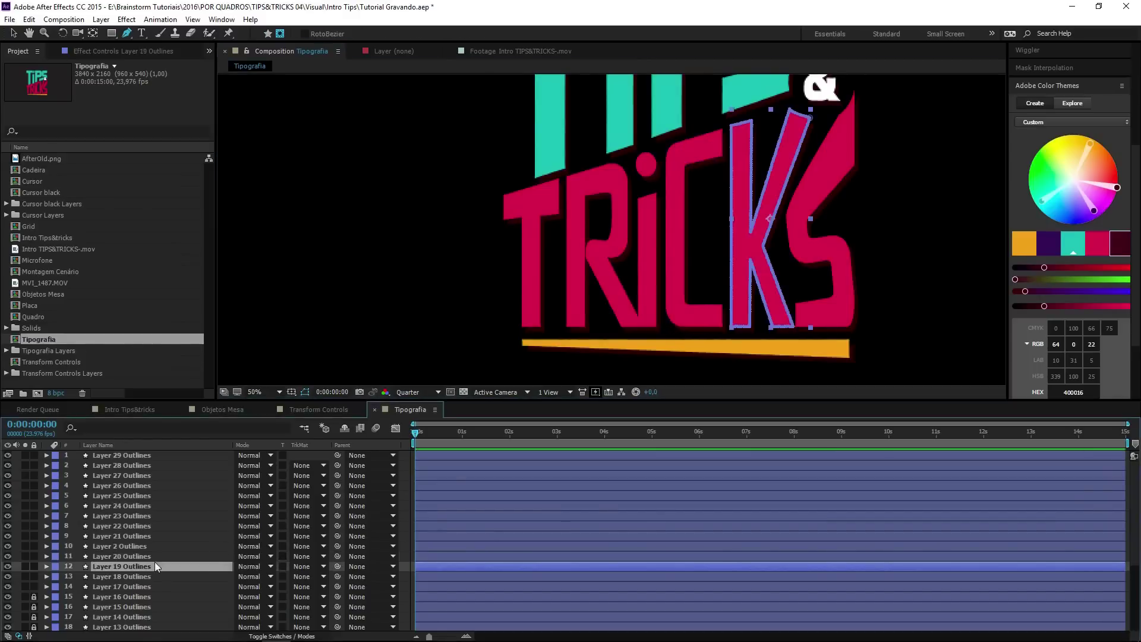
Step: Draw K masks down its stem and from its top-right corner through the inner corner to the lower leg
click(744, 106)
click(737, 351)
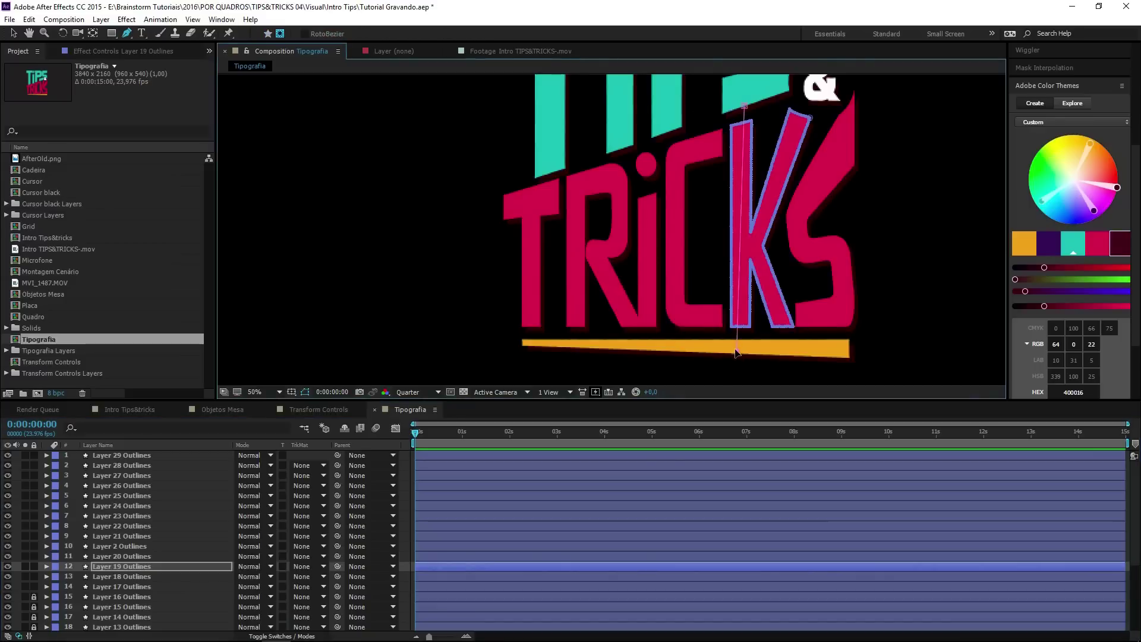
click(121, 577)
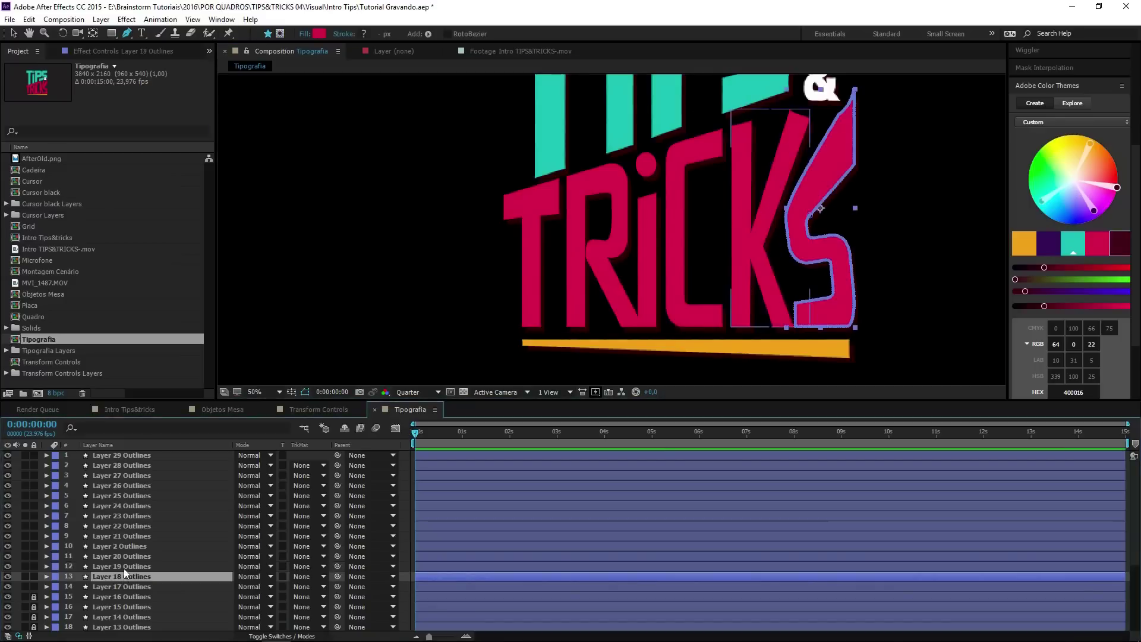
click(123, 569)
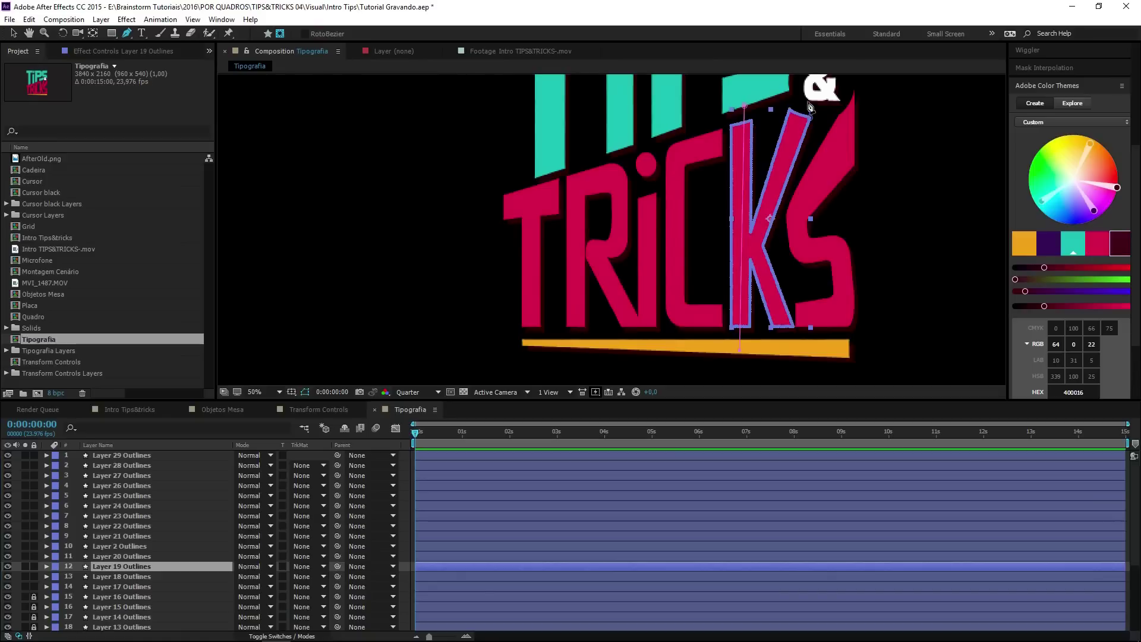
click(808, 102)
click(754, 247)
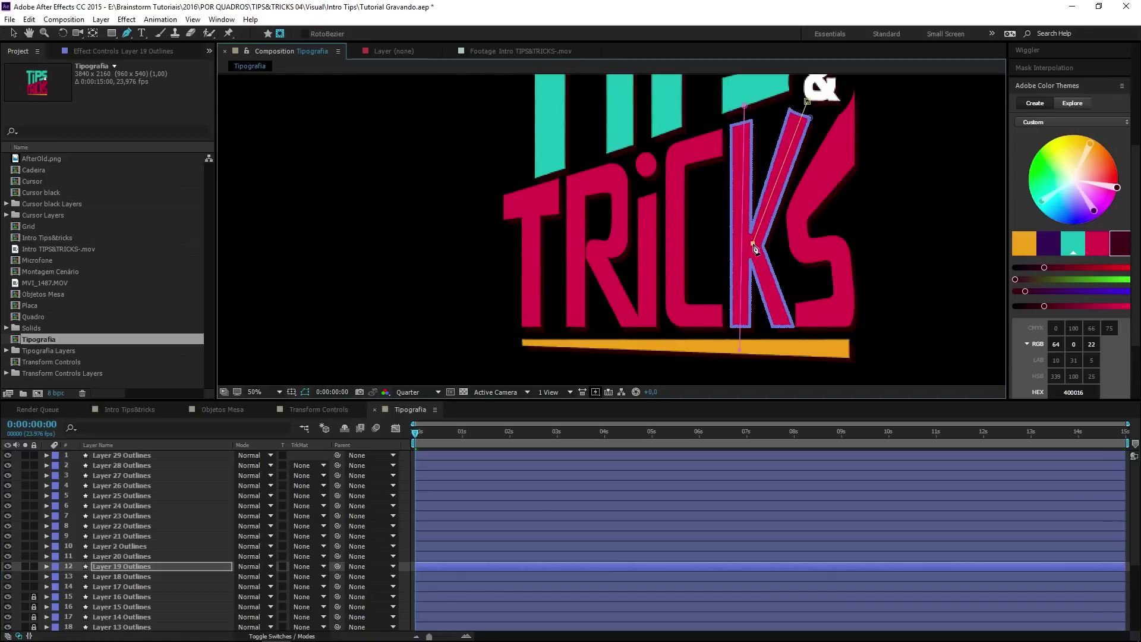
click(787, 346)
Step: Trace the S (Layer 18) with an open curved mask, then select the orange underline bar layer
click(144, 578)
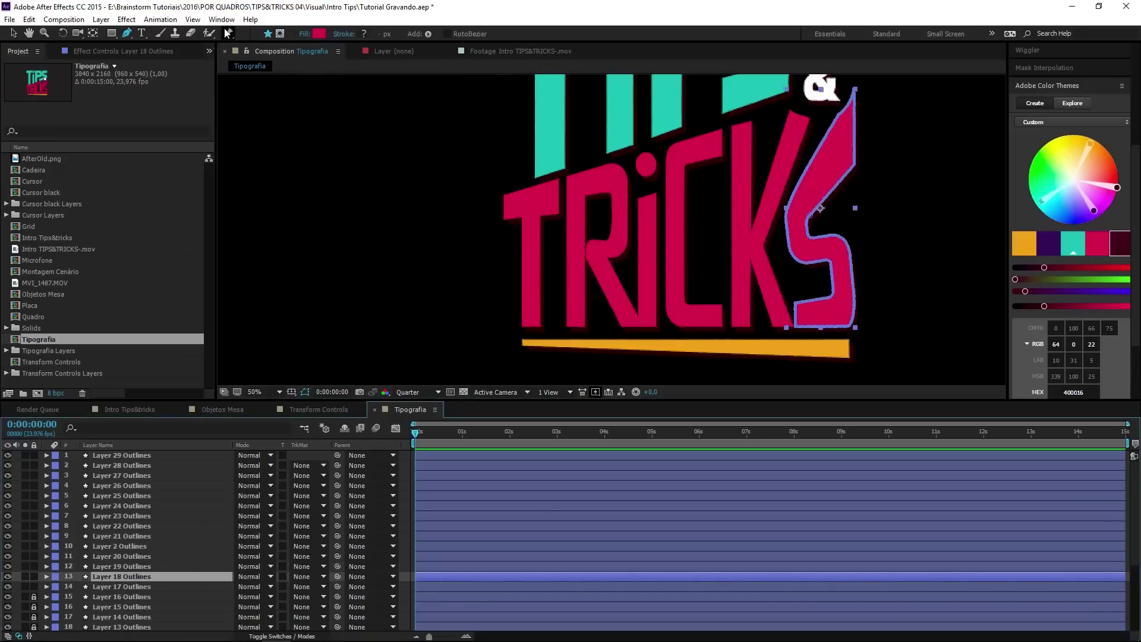
click(876, 111)
click(797, 218)
mouse_move(837, 254)
mouse_down()
mouse_move(848, 258)
mouse_move(840, 251)
mouse_up()
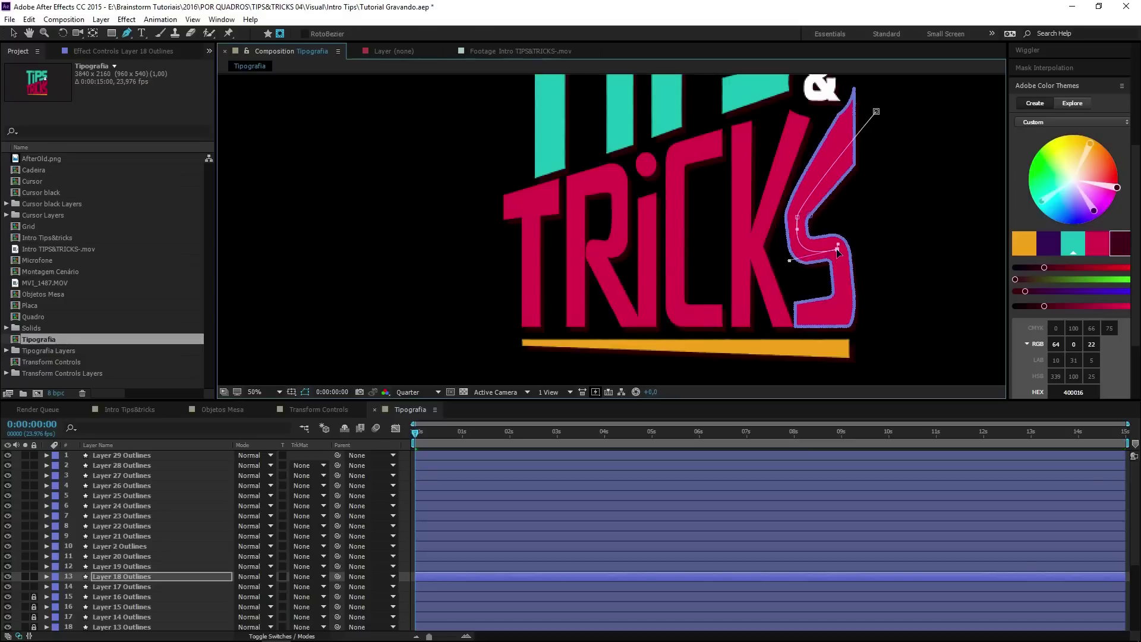
click(845, 316)
click(781, 318)
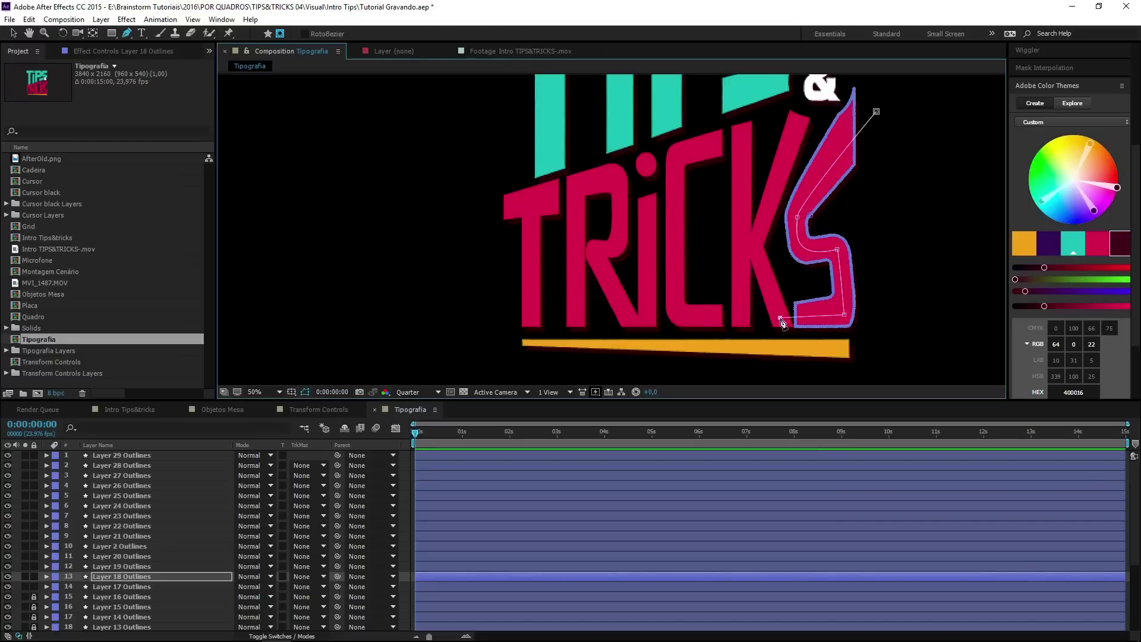
click(136, 587)
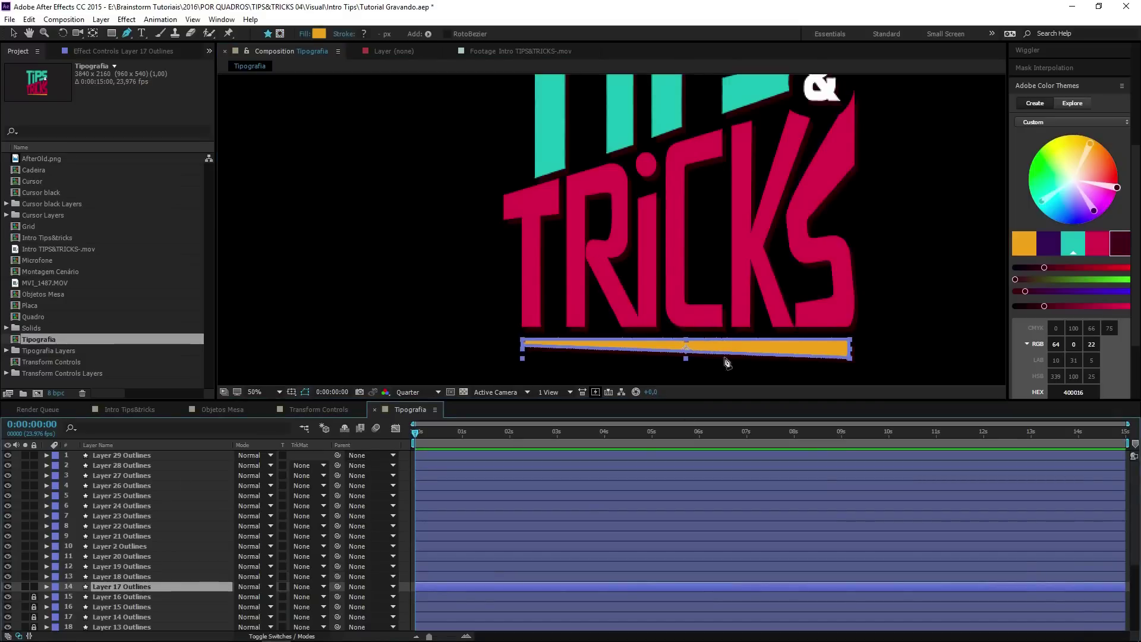
Step: Move the orange bar's anchor point to its left edge
key(y)
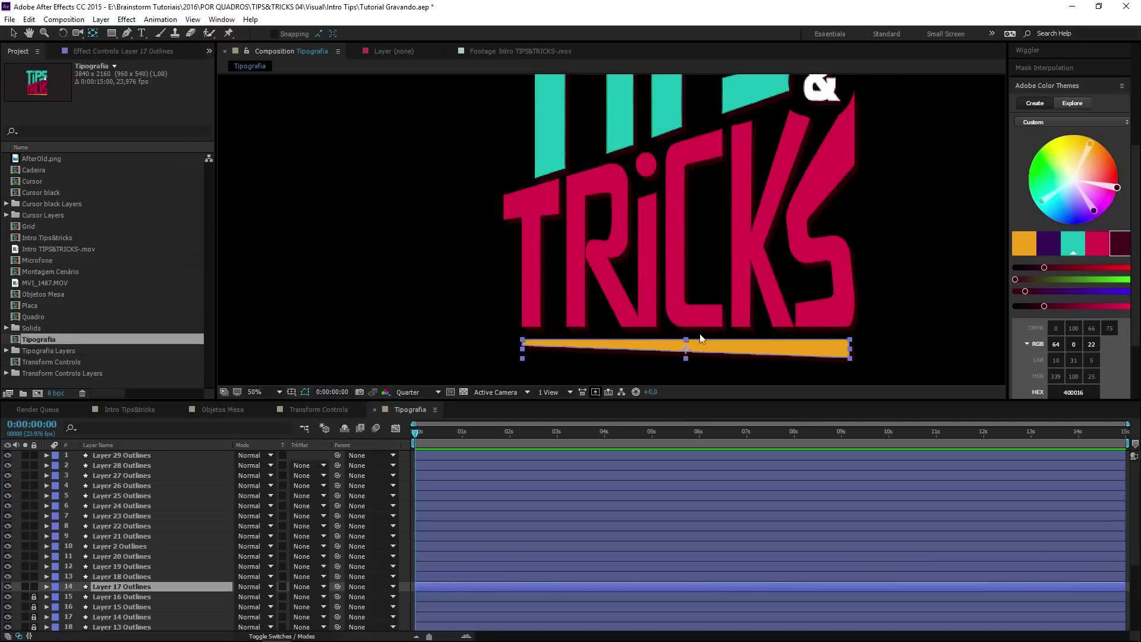
drag(687, 351, 524, 351)
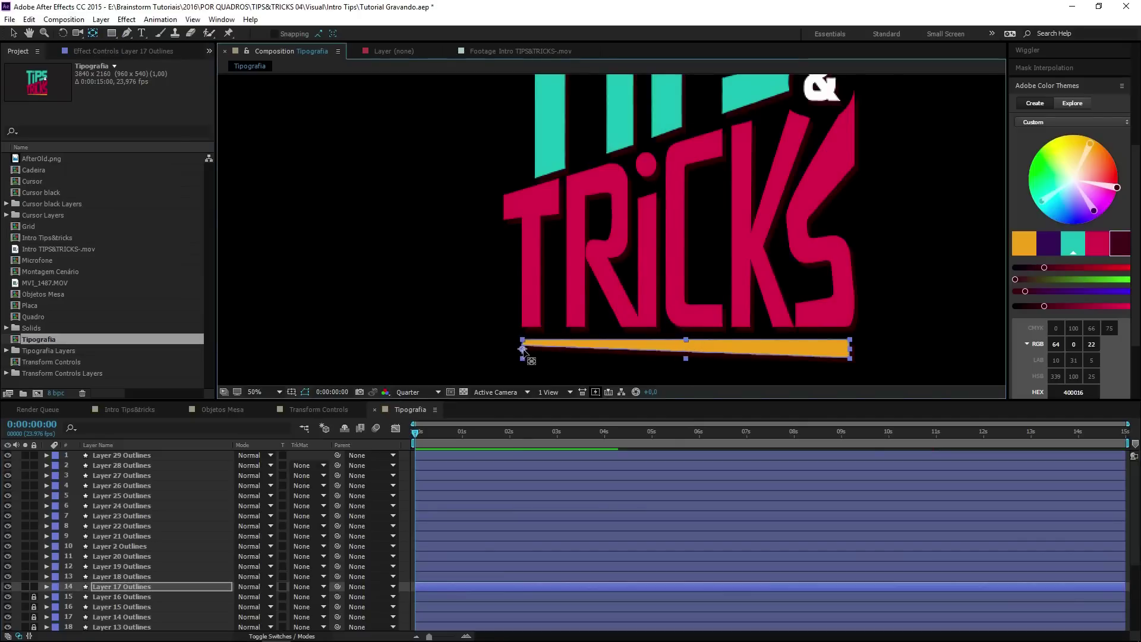
click(174, 587)
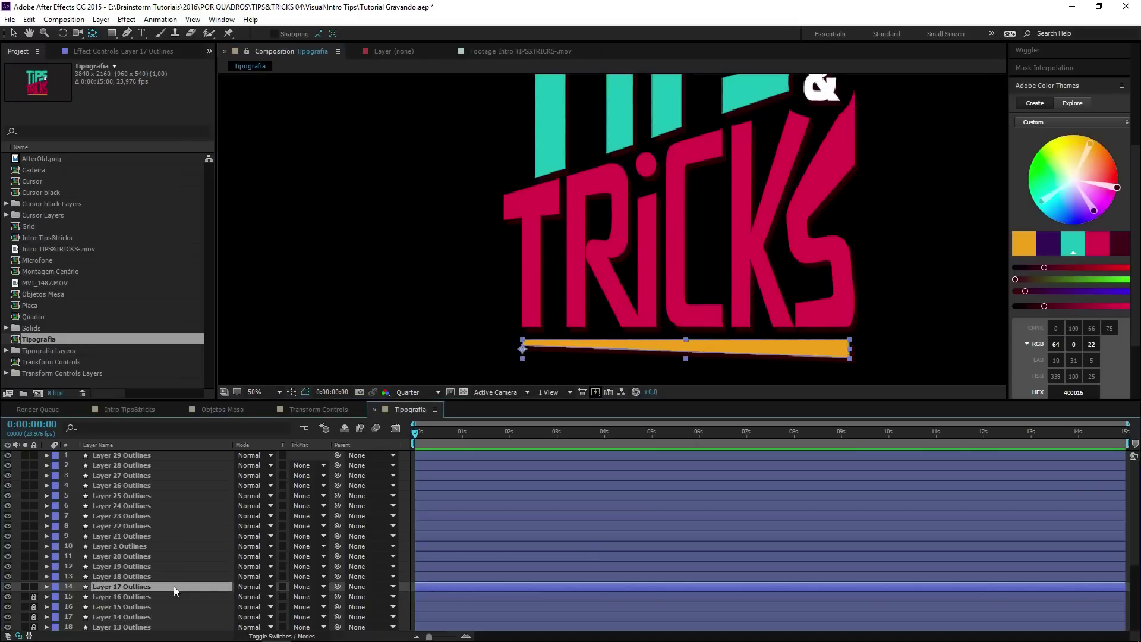
Step: Keyframe the bar's Scale from 0% horizontal at 0s to 100% at 1s
key(s)
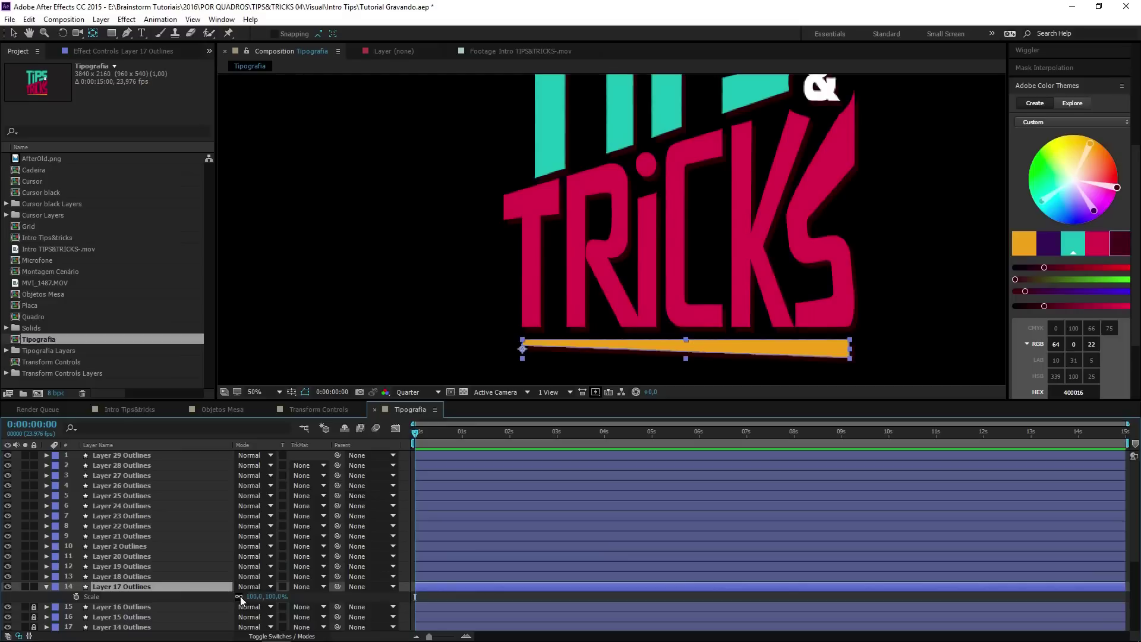
click(76, 598)
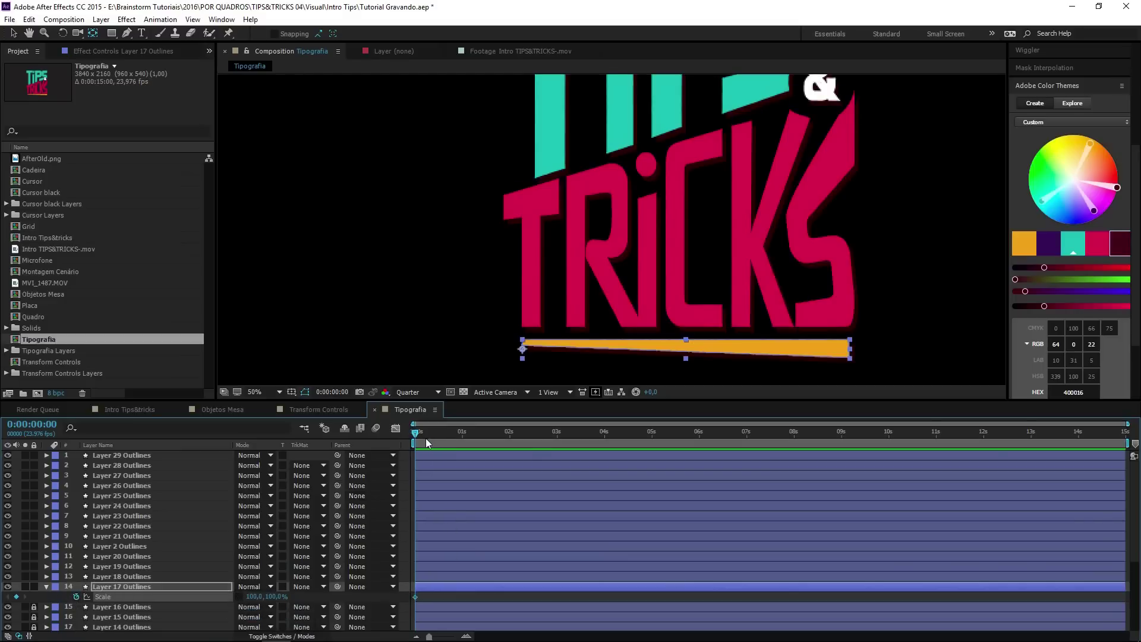
click(462, 433)
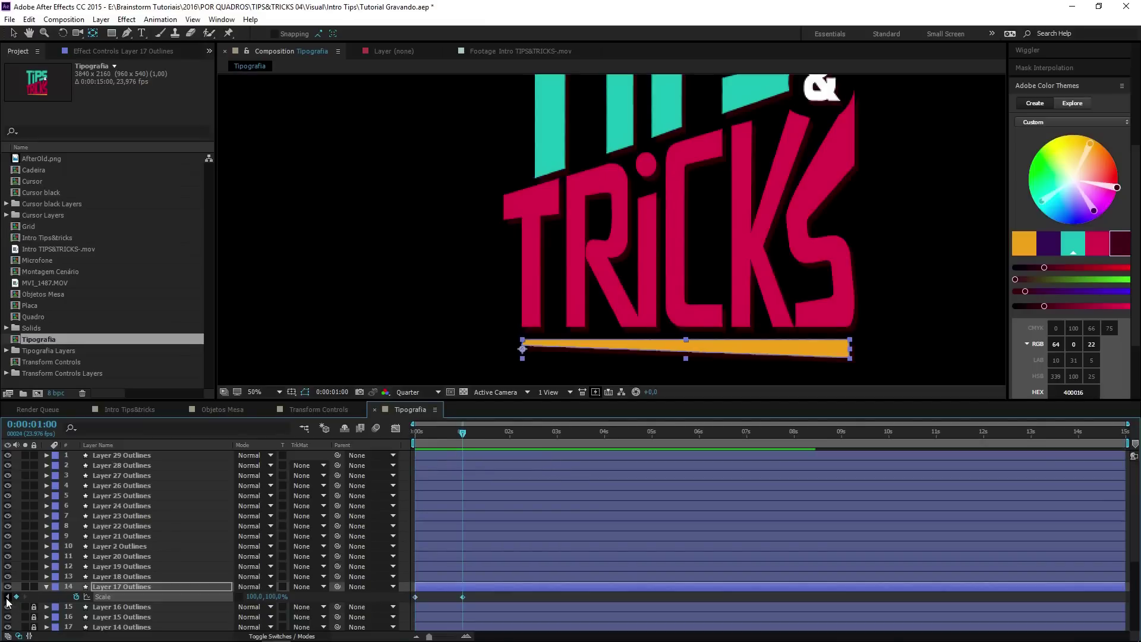
click(7, 597)
click(253, 597)
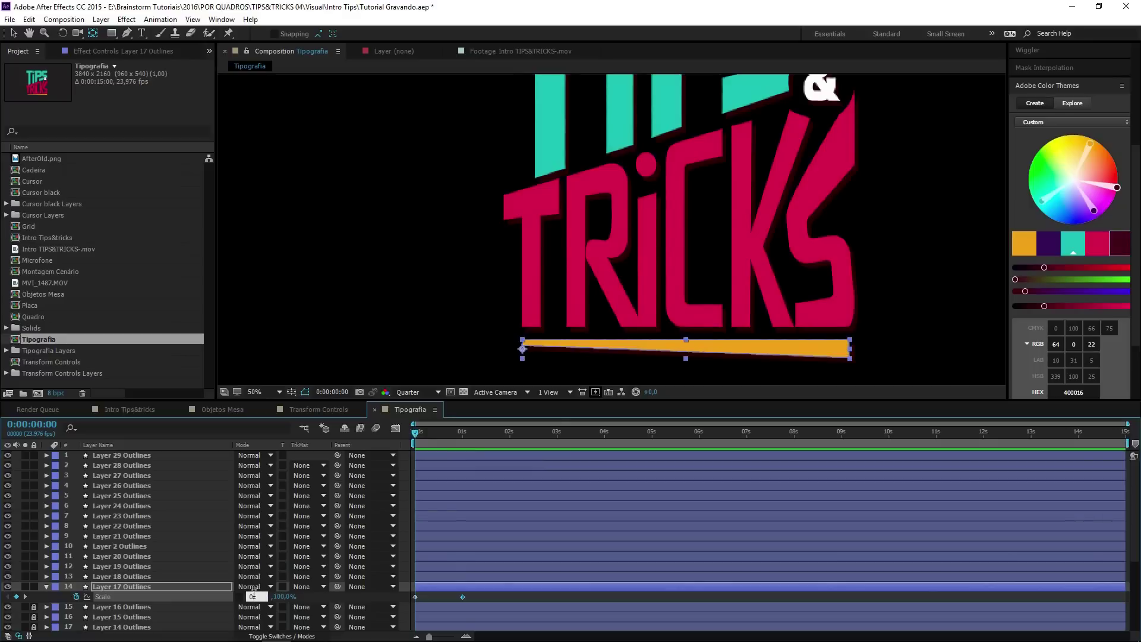
key(Return)
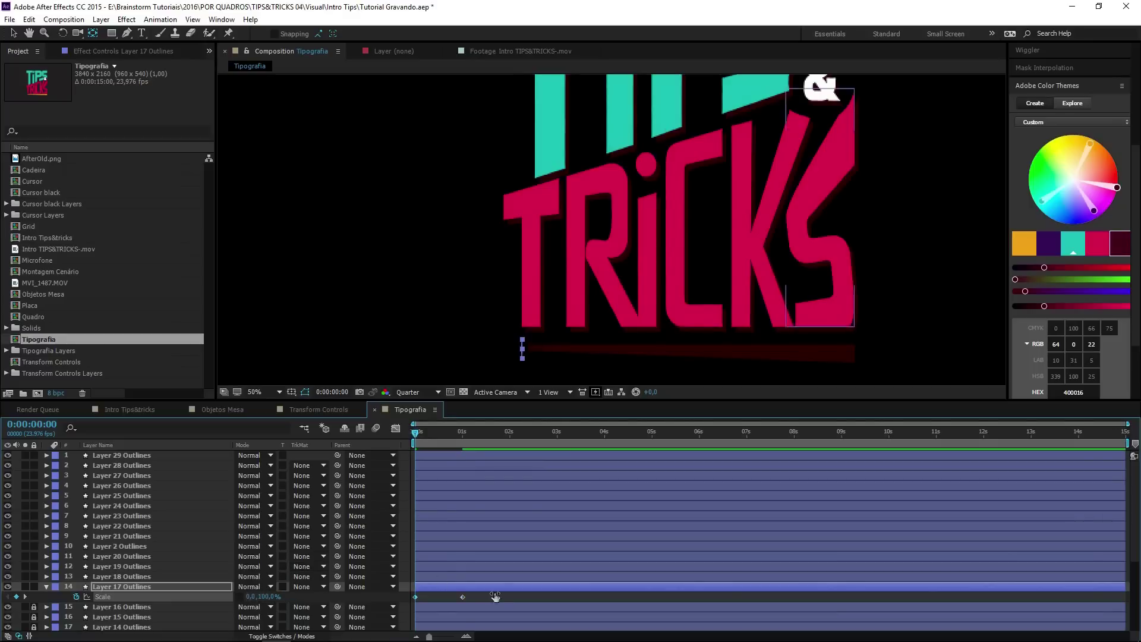
click(498, 597)
key(space)
key(space)
Step: Apply Easy Ease to both Scale keyframes and preview the bar growing
click(420, 598)
drag(413, 594, 484, 602)
key(F9)
key(F2)
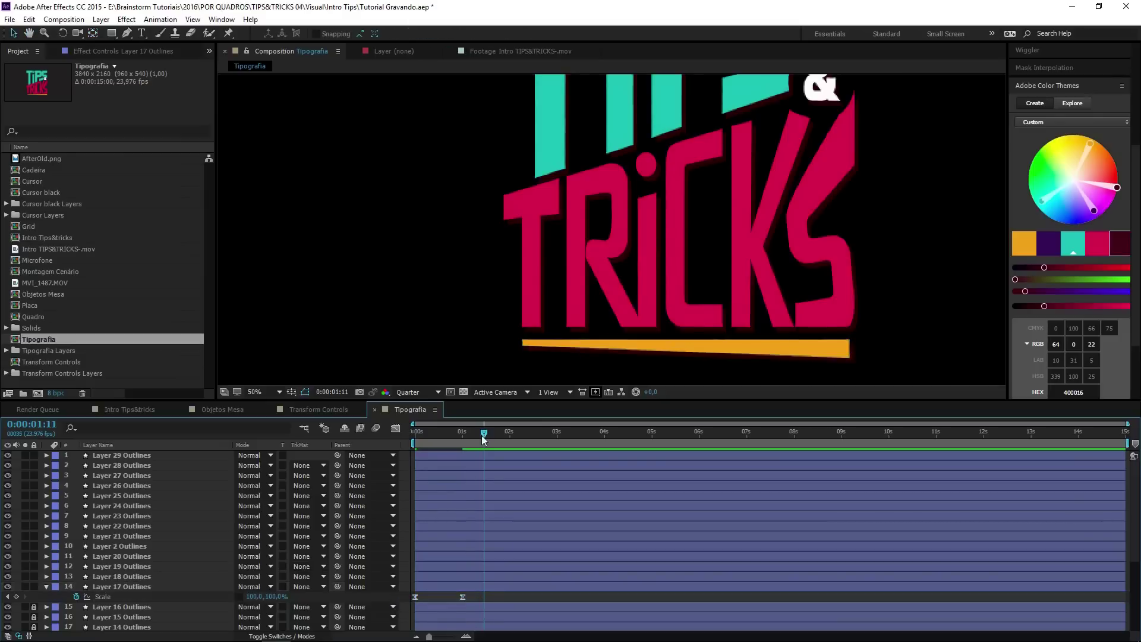
key(space)
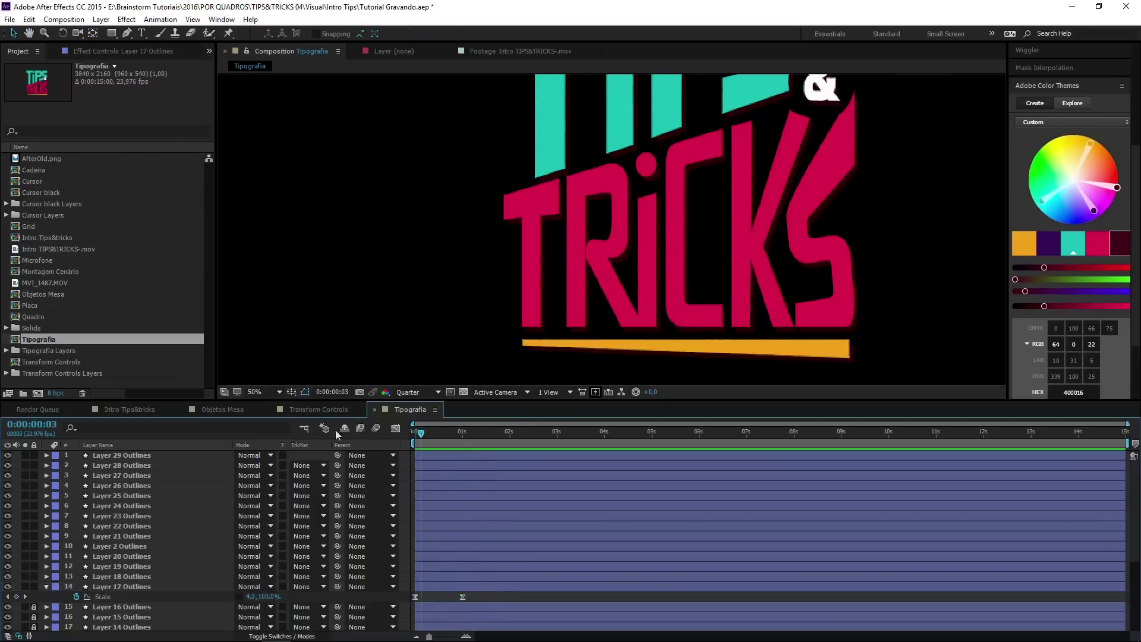
key(space)
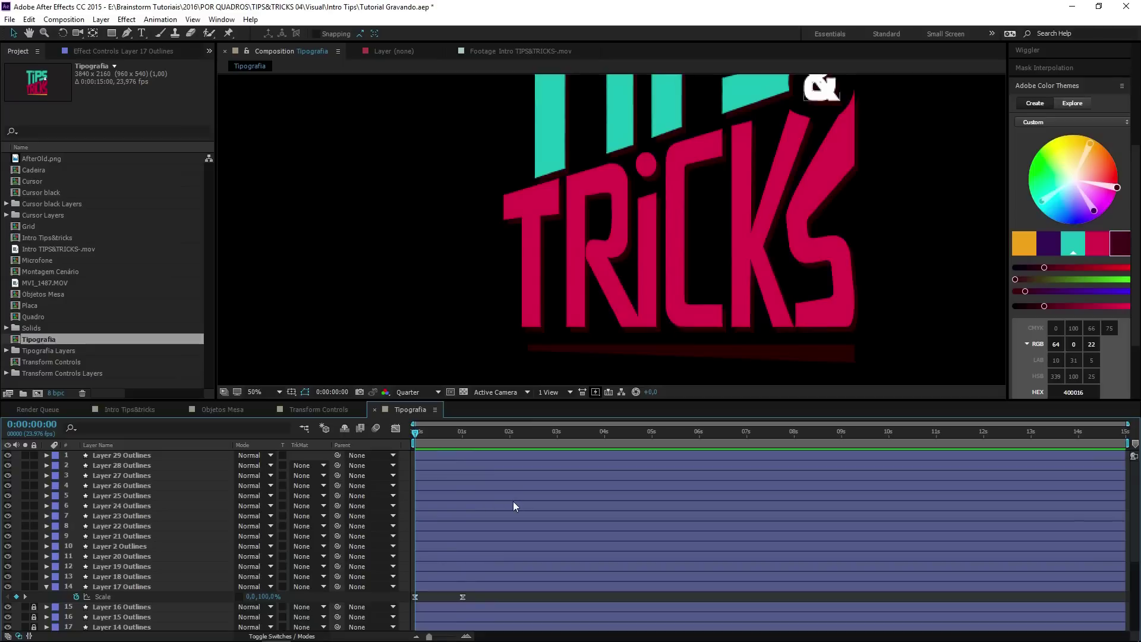
click(46, 586)
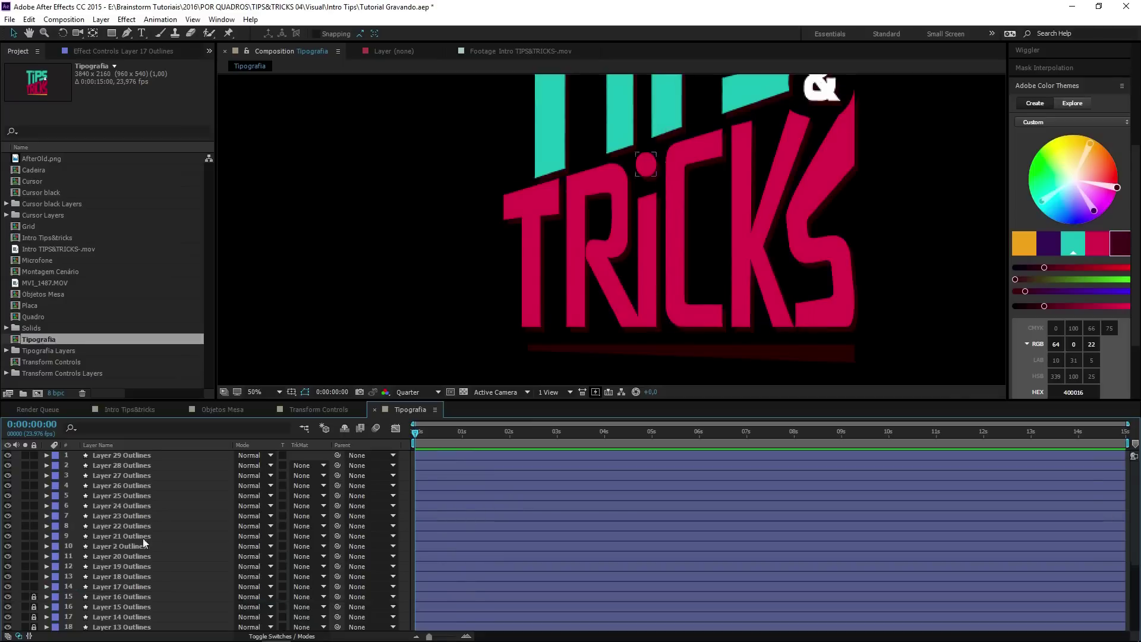
Step: Fit the full logo in the viewer and show Layer 29 Outlines' effect controls
click(155, 458)
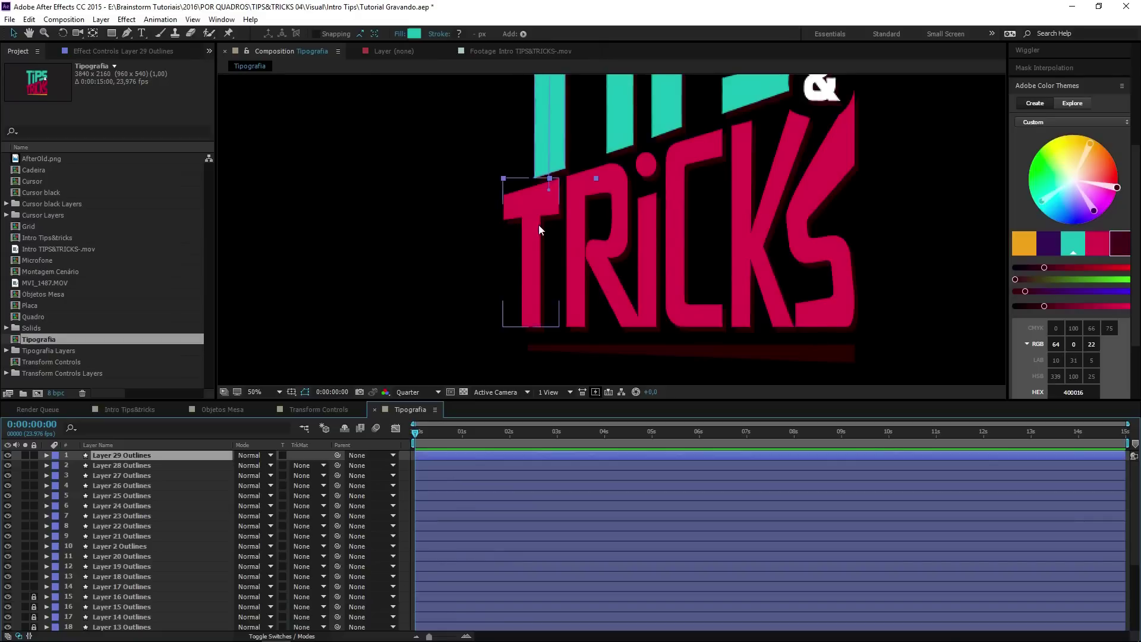
scroll(539, 225, down, 1)
click(271, 392)
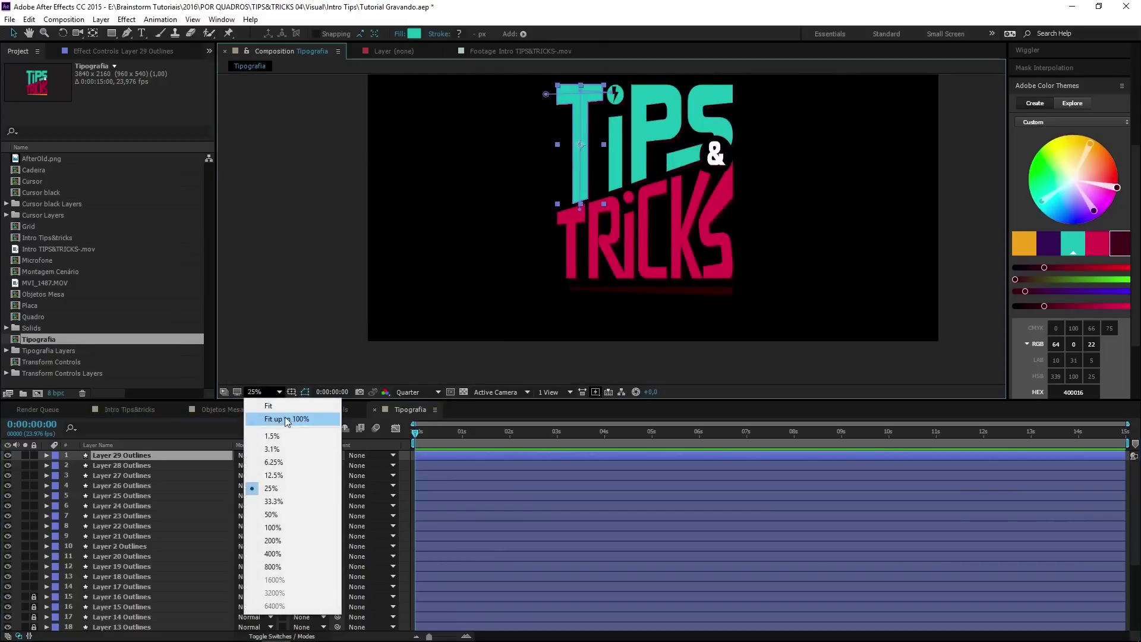
click(285, 417)
click(156, 463)
click(166, 456)
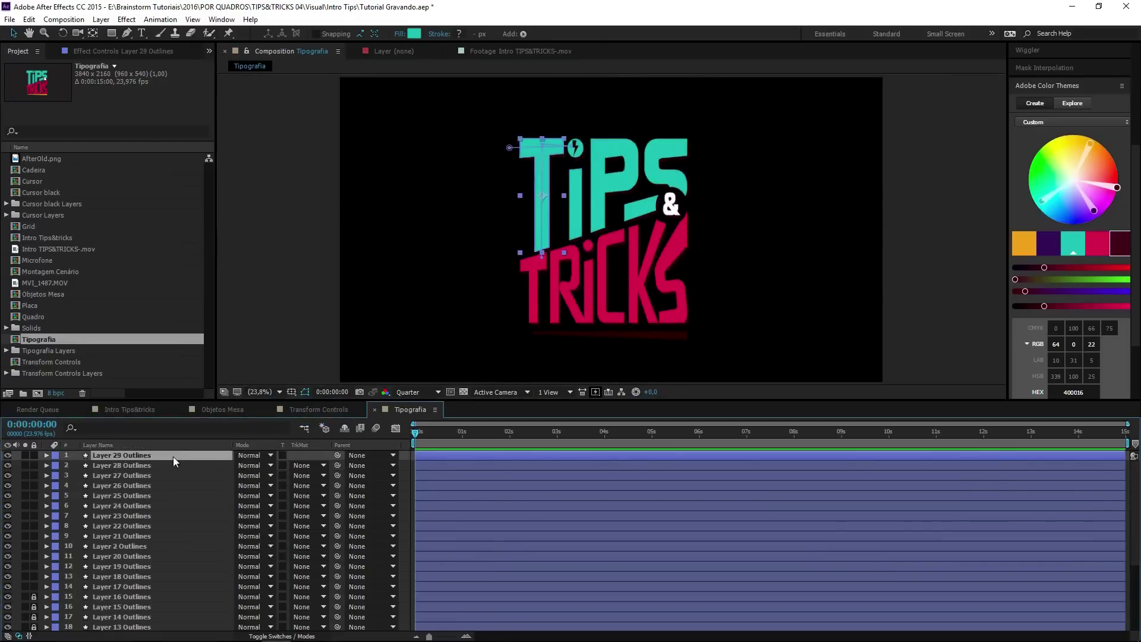
click(130, 51)
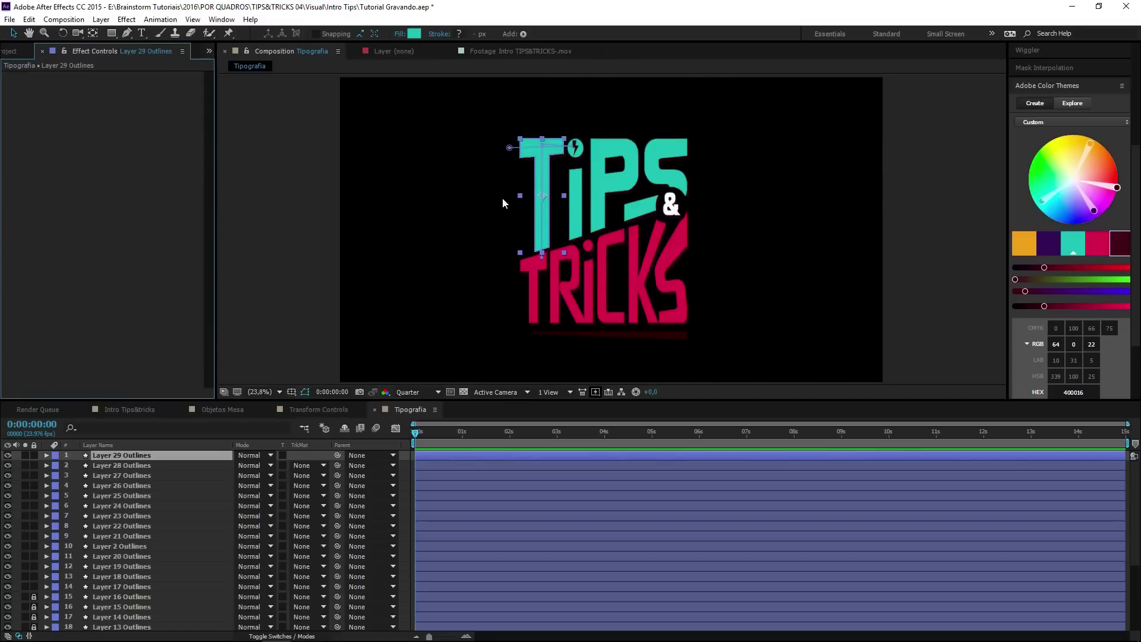
Step: Apply the Generate > Stroke effect to Layer 29 Outlines
right_click(93, 201)
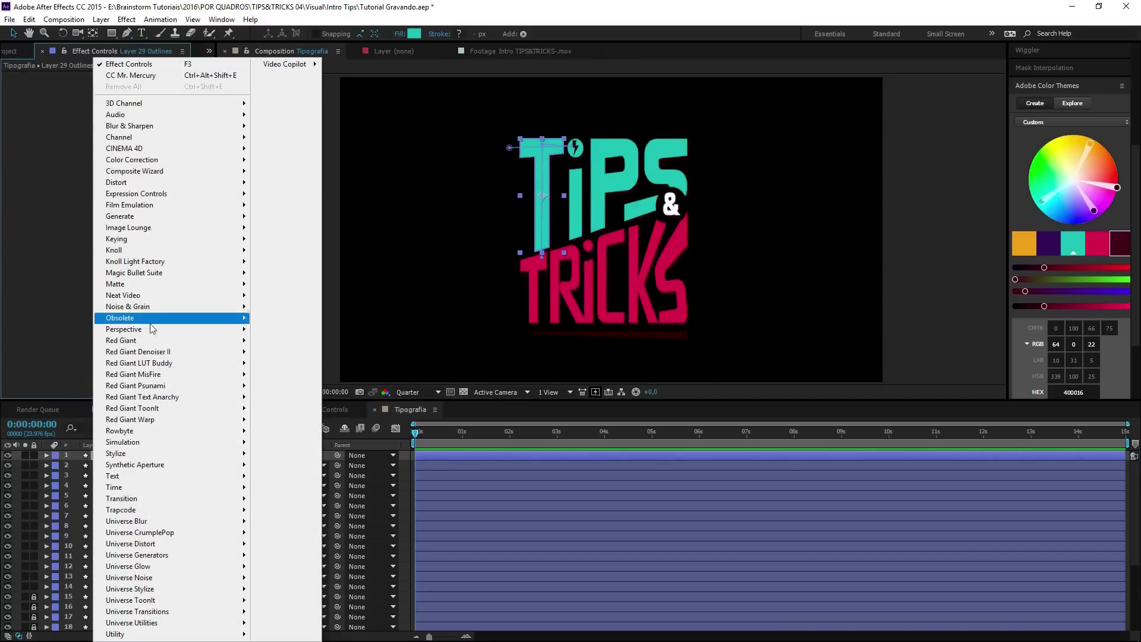
mouse_move(159, 219)
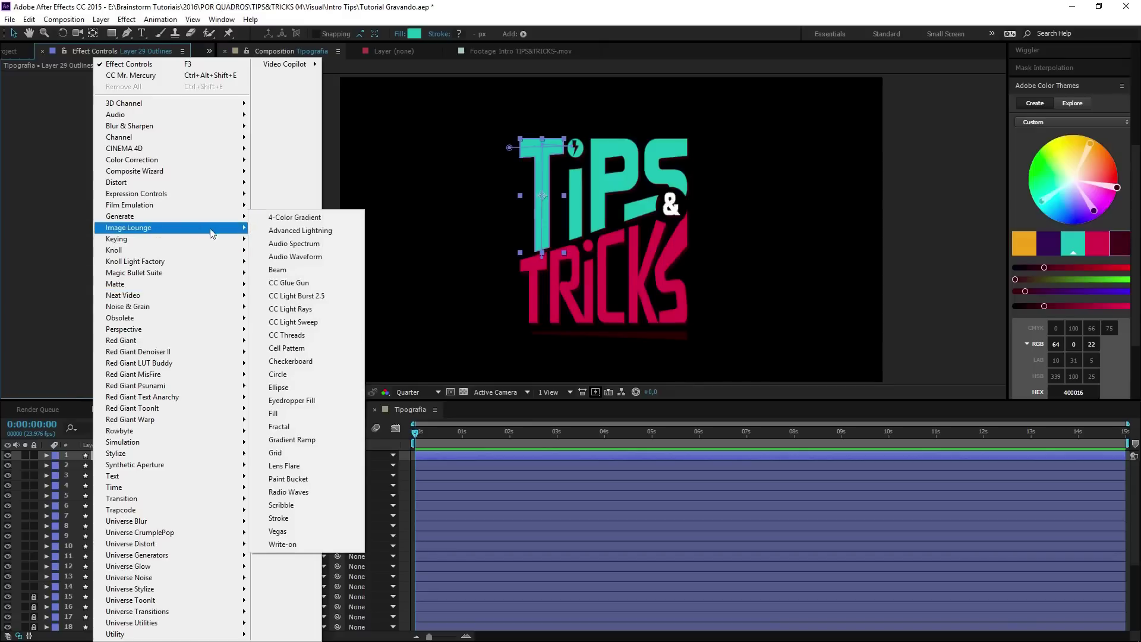
click(291, 517)
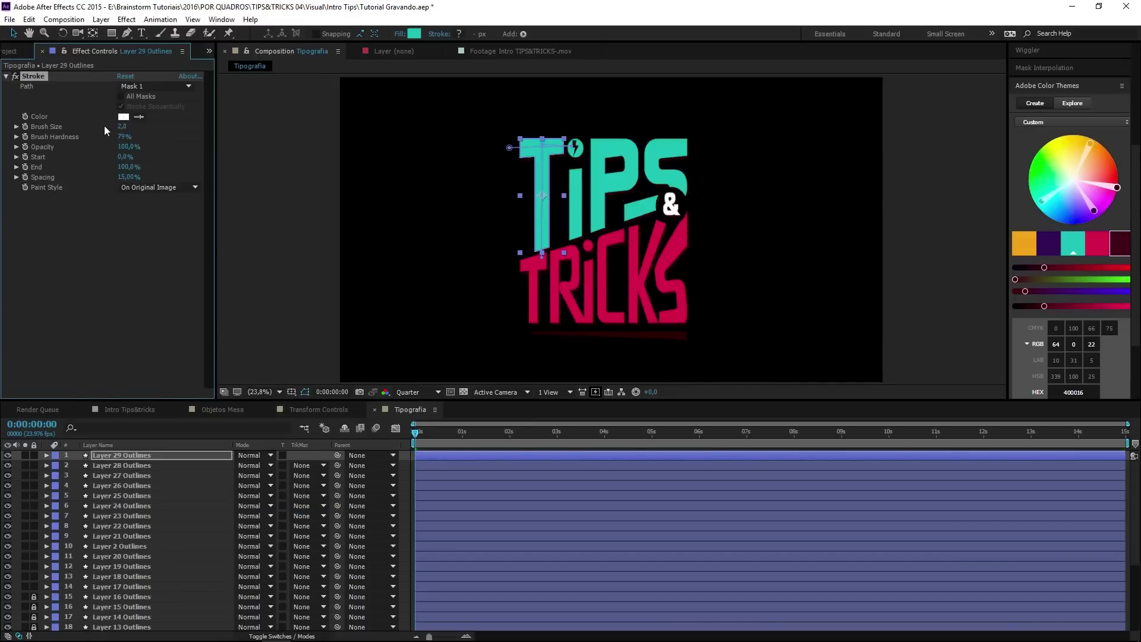
Step: Set the Stroke to all masks sequentially, brush size 70 and hardness 100%
click(123, 96)
text(70)
key(Return)
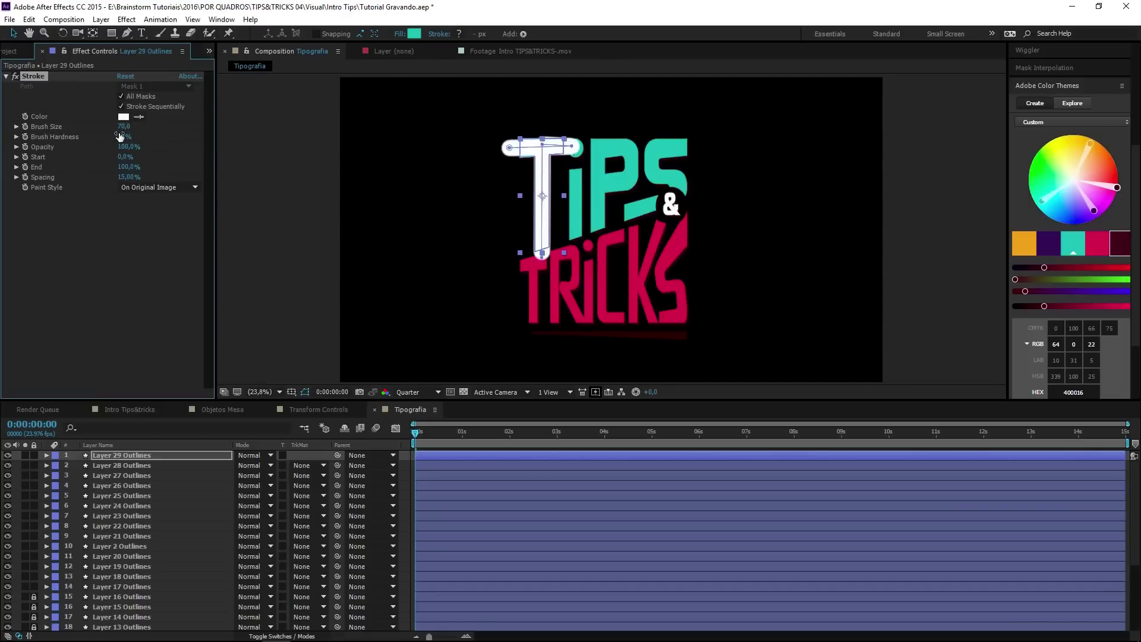
click(119, 137)
text(100)
key(Return)
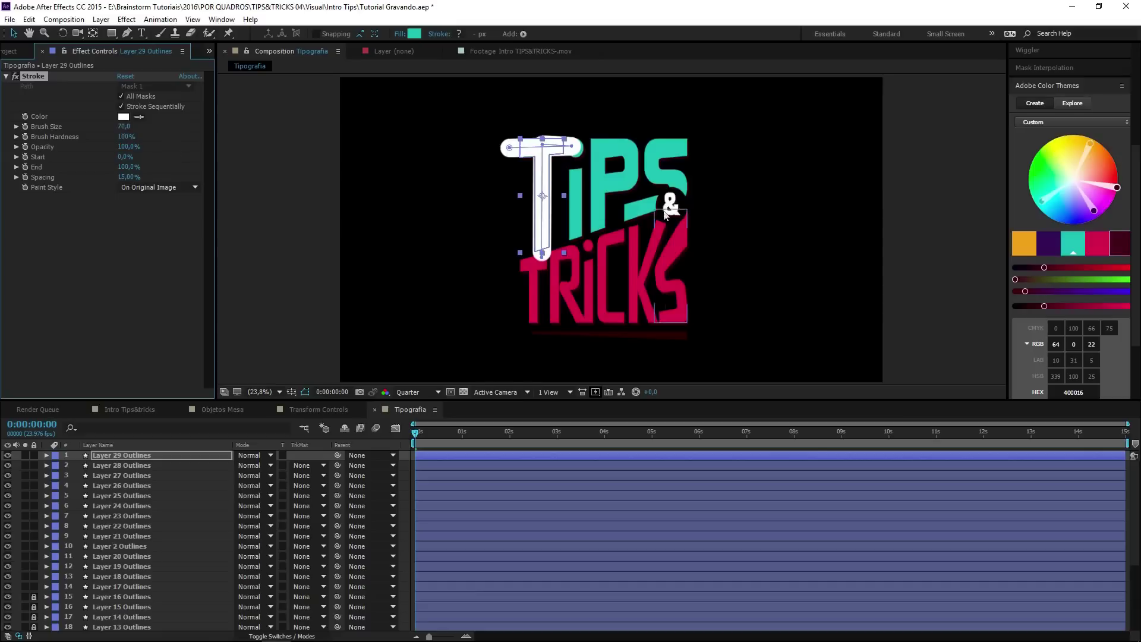
Step: Reshape the stroke path's points along the top bar of the T
key(period)
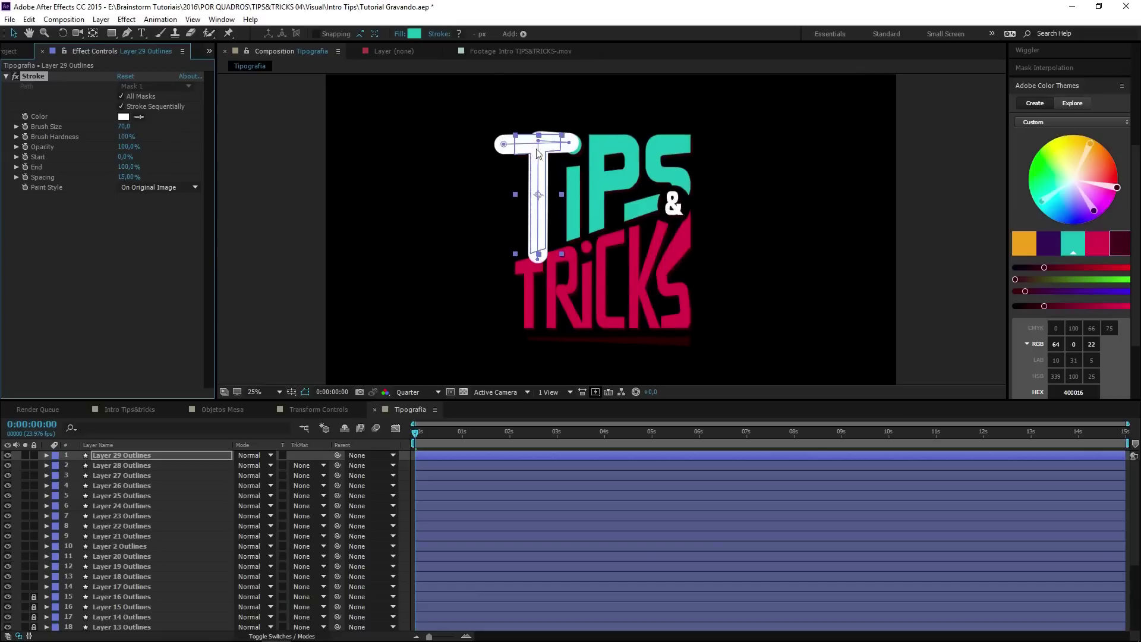
key(period)
drag(480, 129, 537, 213)
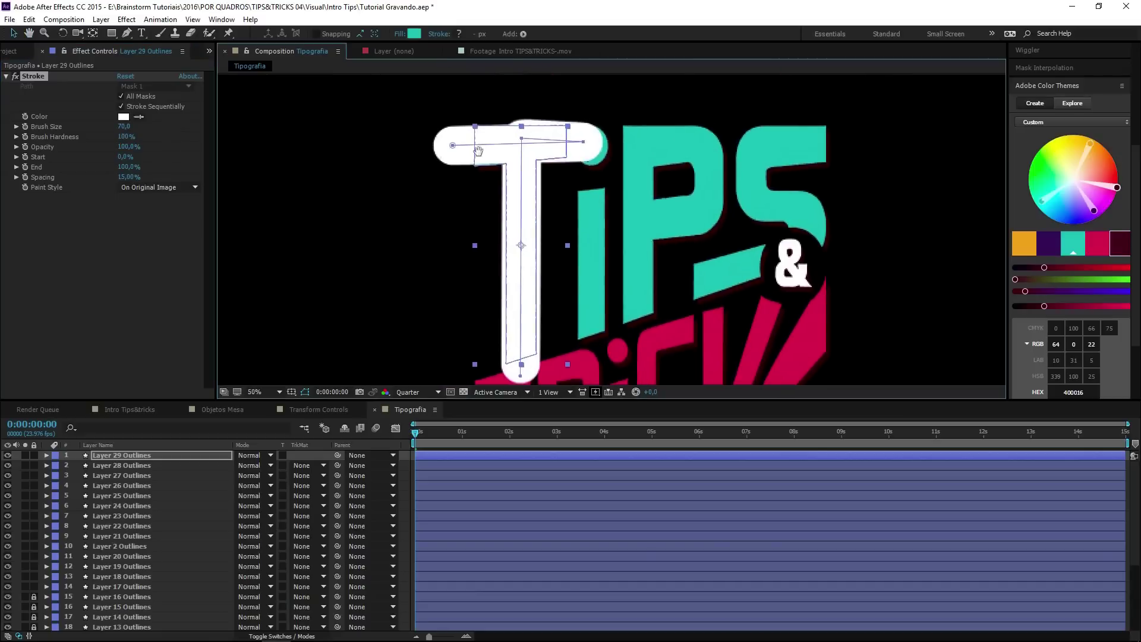
drag(453, 146, 456, 147)
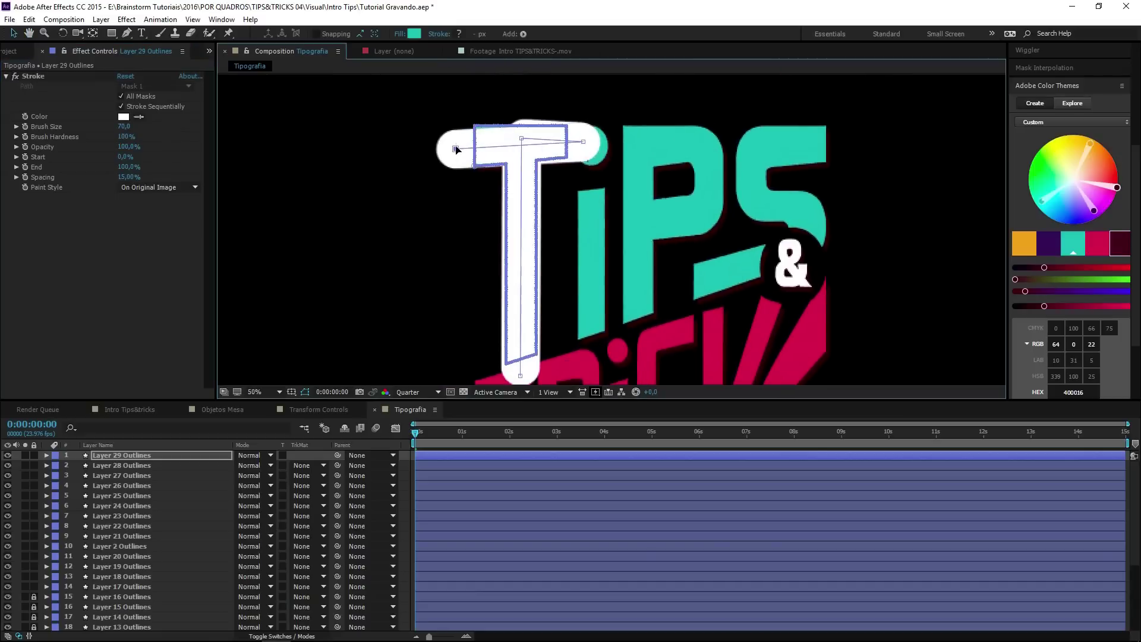
drag(583, 142, 578, 140)
mouse_move(456, 147)
mouse_down()
mouse_move(456, 171)
mouse_move(460, 152)
mouse_up()
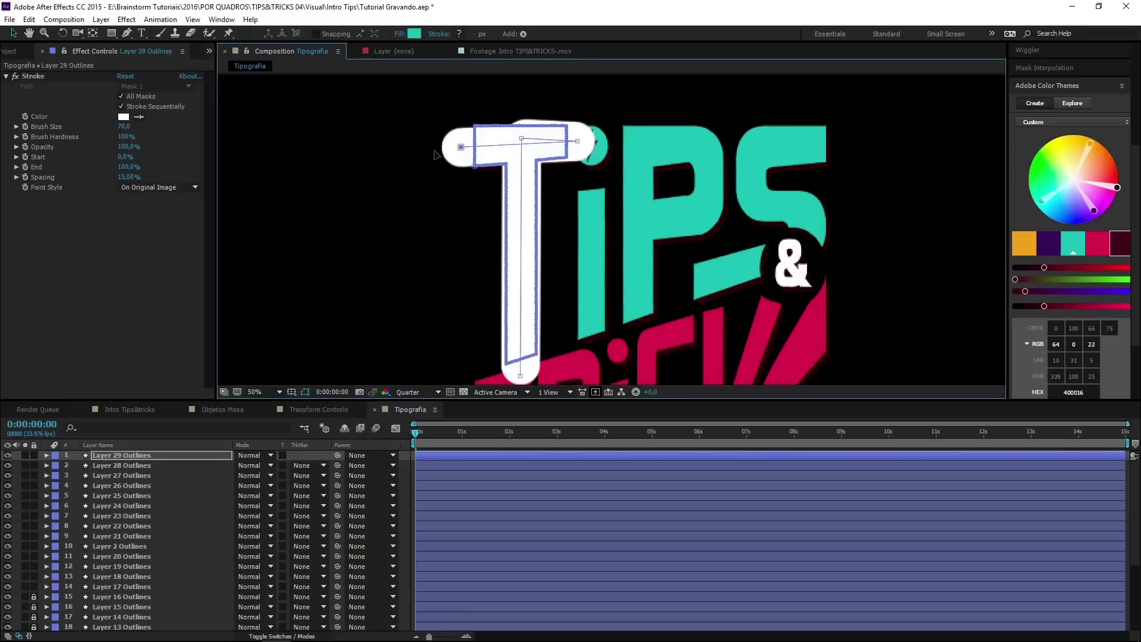
click(433, 185)
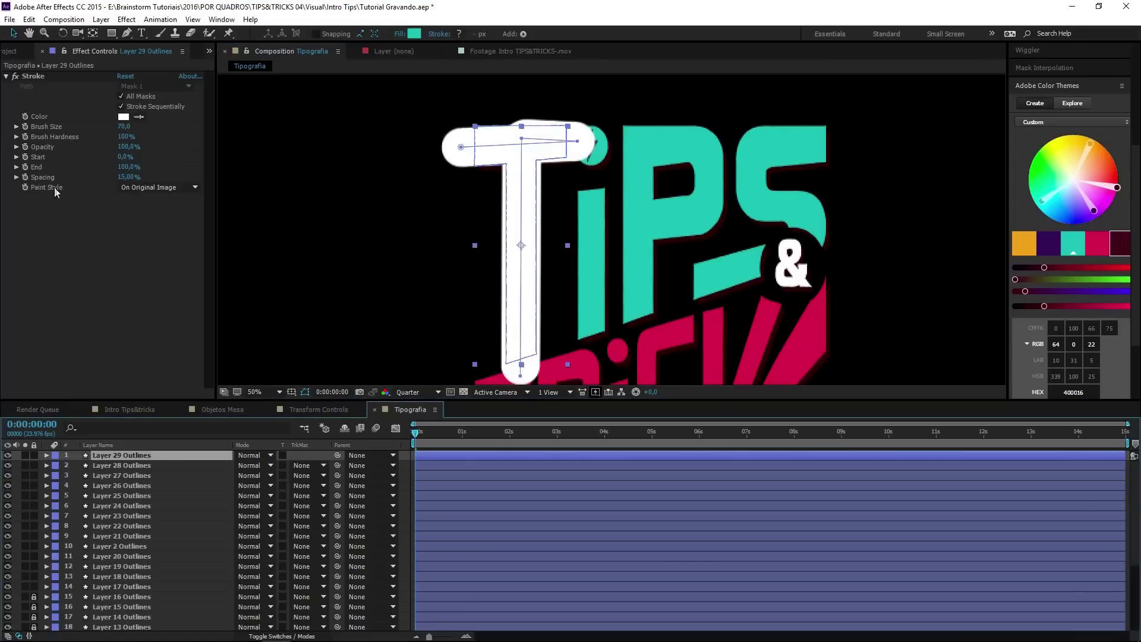
Step: Set Paint Style to Reveal Original Image and start keyframing End at 0s
click(146, 187)
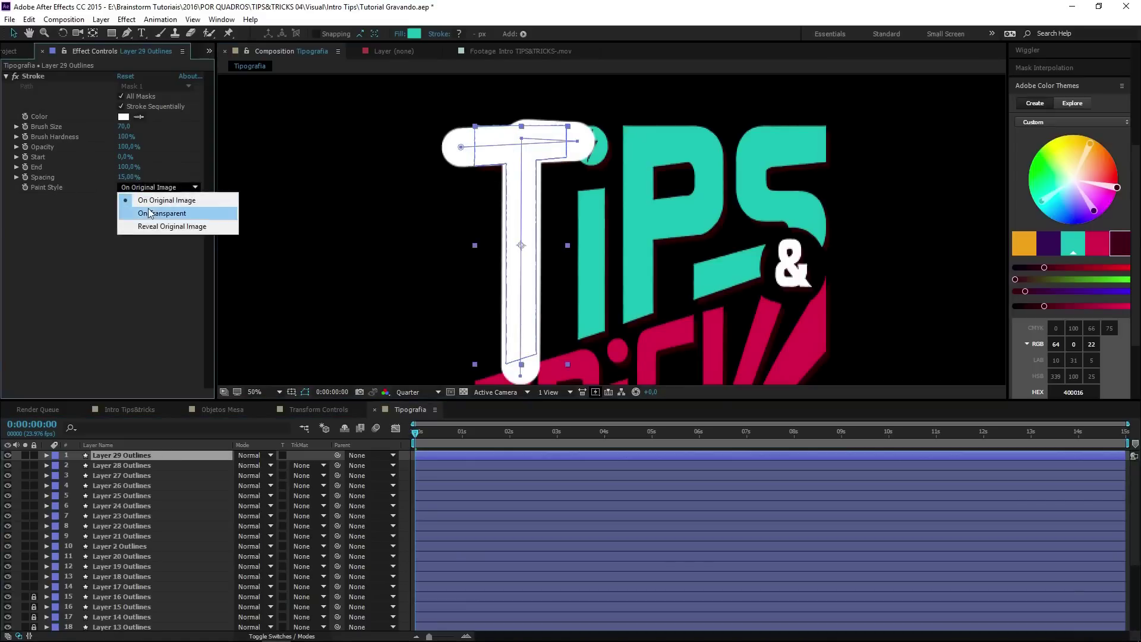
click(169, 226)
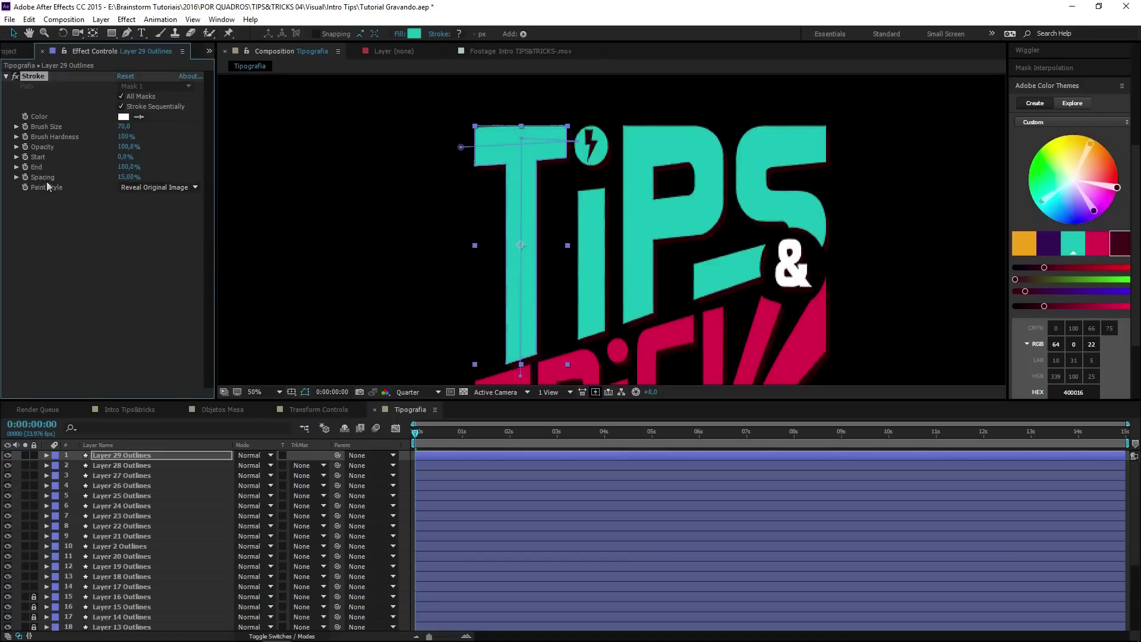
click(25, 167)
click(412, 437)
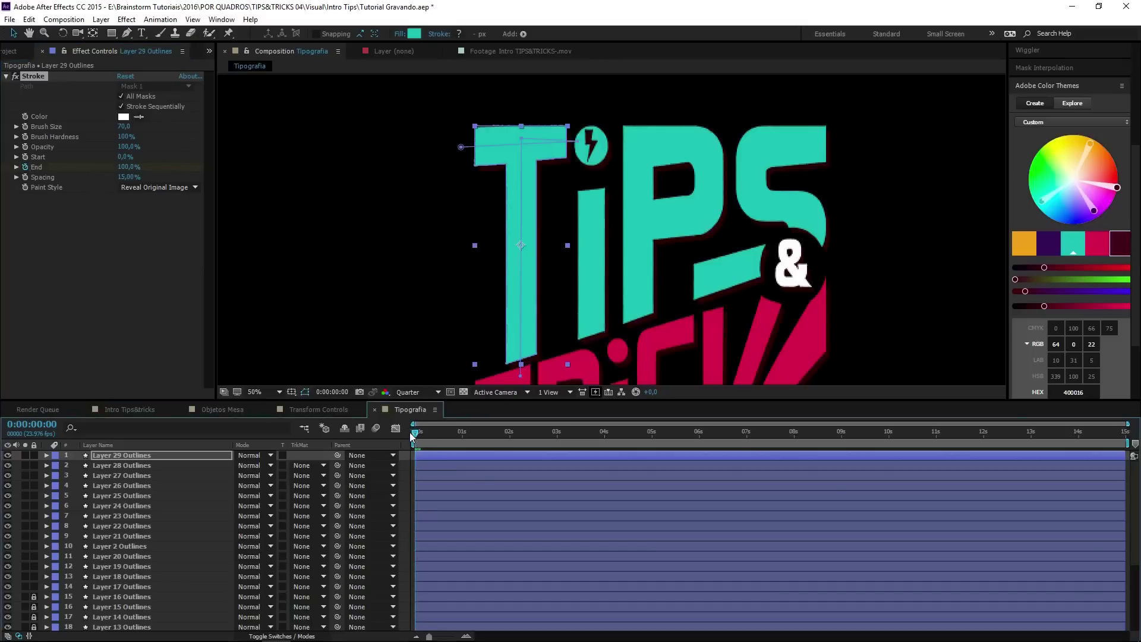
click(459, 455)
key(u)
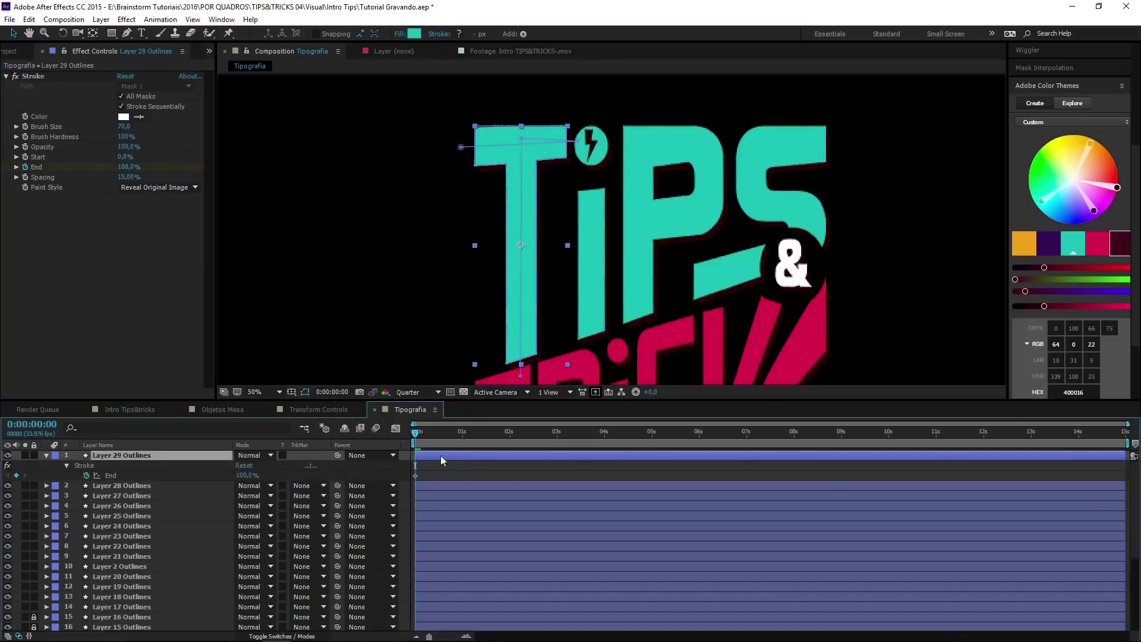
Step: Keyframe the Stroke End at 0% at 0s and 100% at one second
click(462, 437)
click(16, 475)
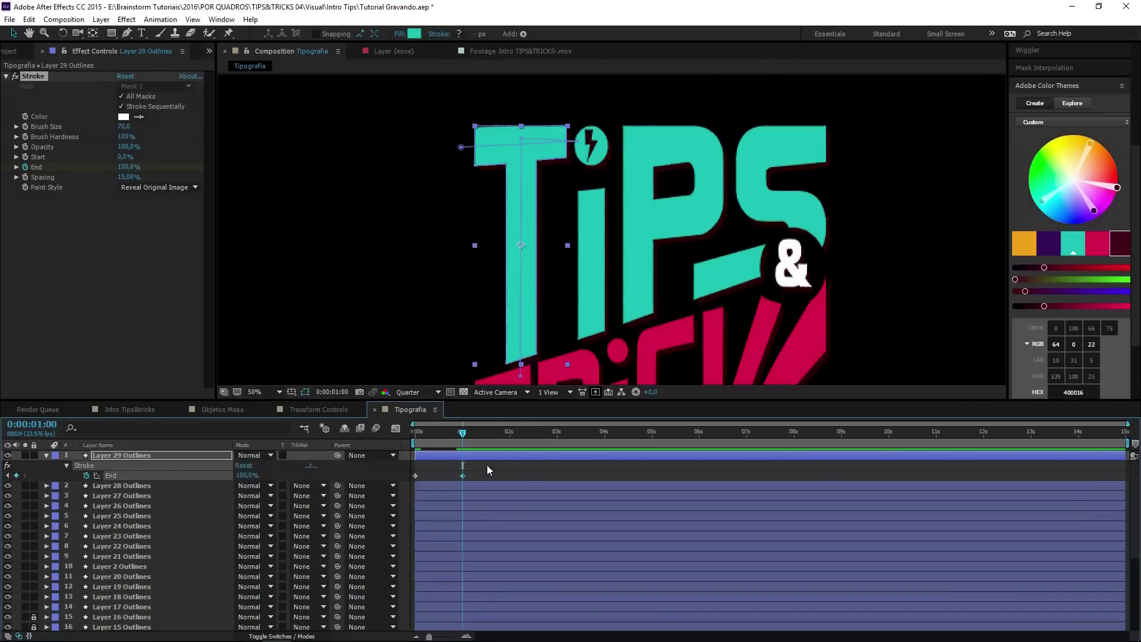
click(8, 475)
click(246, 476)
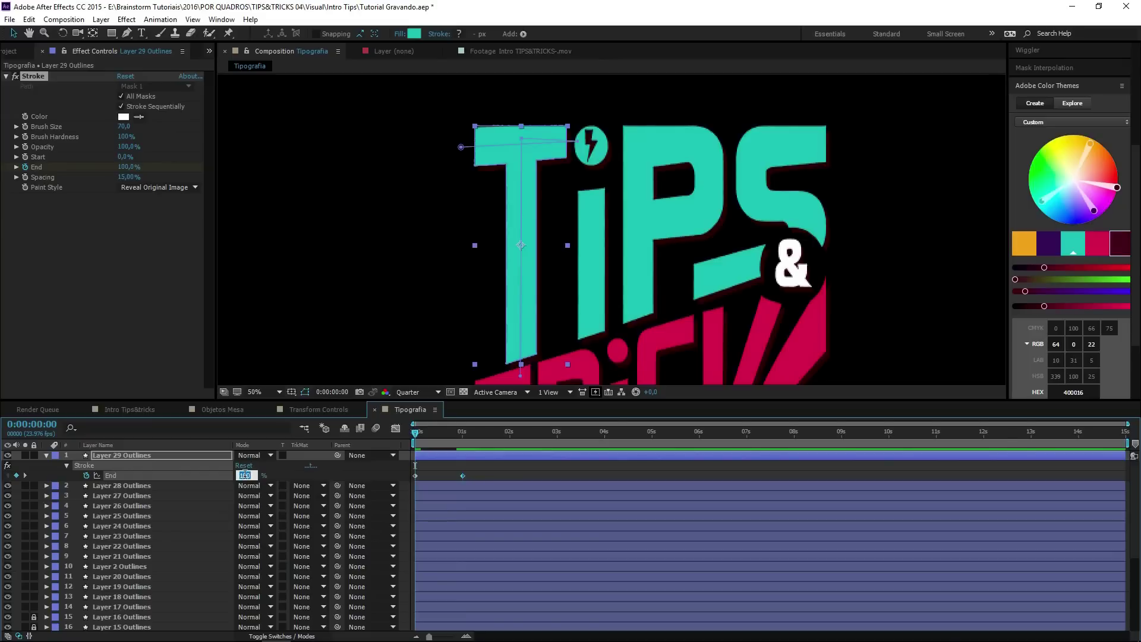
text(0)
key(Return)
Step: Preview the T drawing on and Easy Ease both End keyframes
click(502, 462)
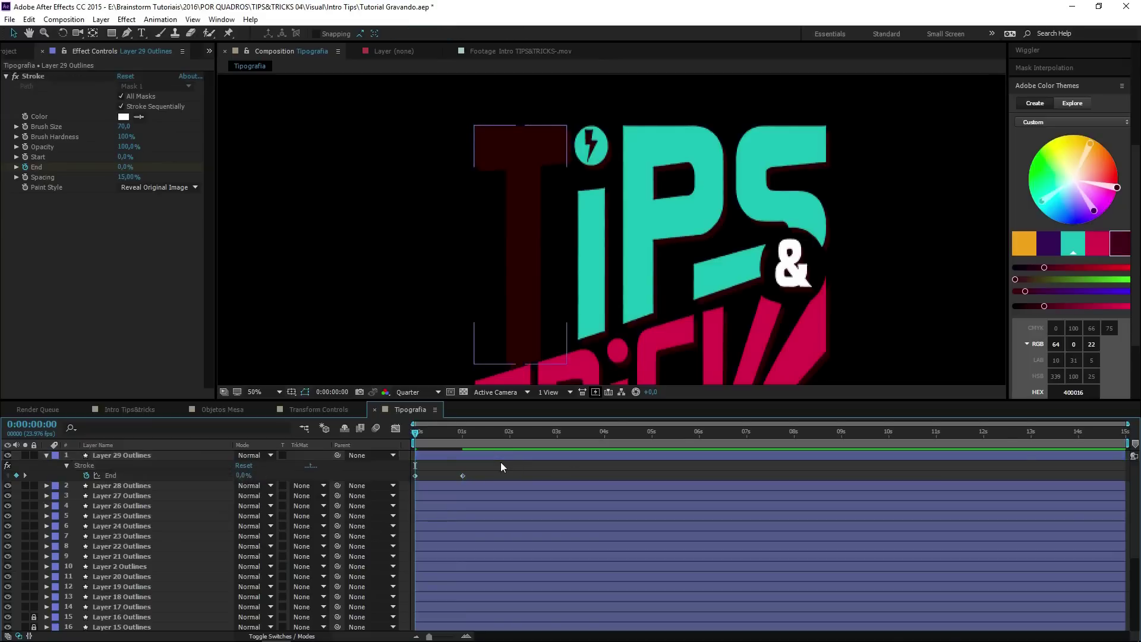
key(space)
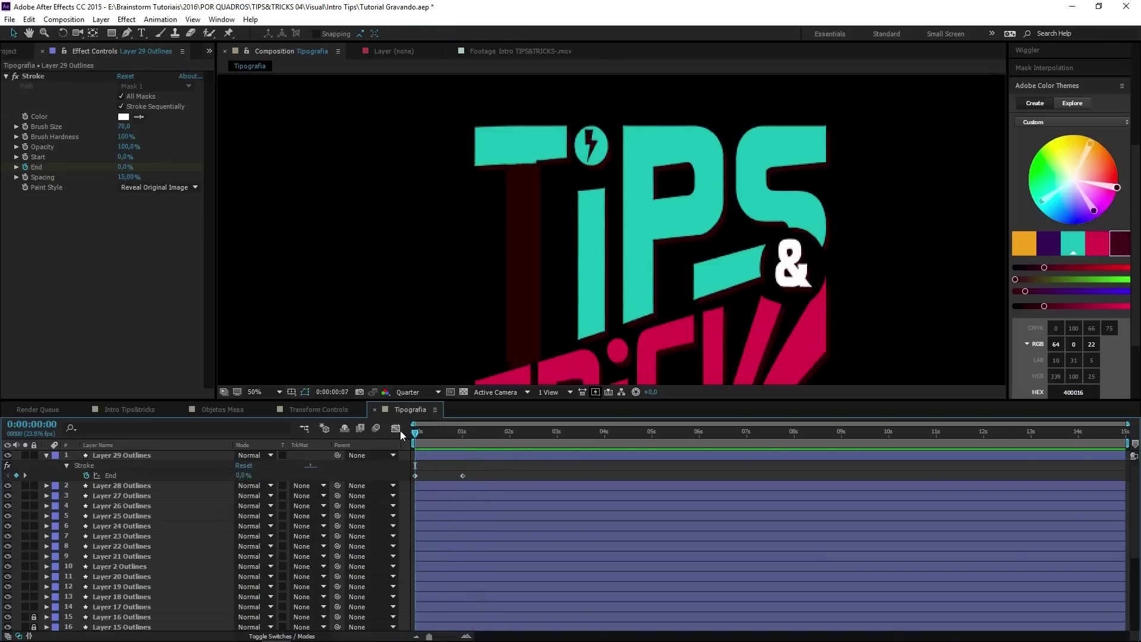
key(space)
key(space)
click(491, 473)
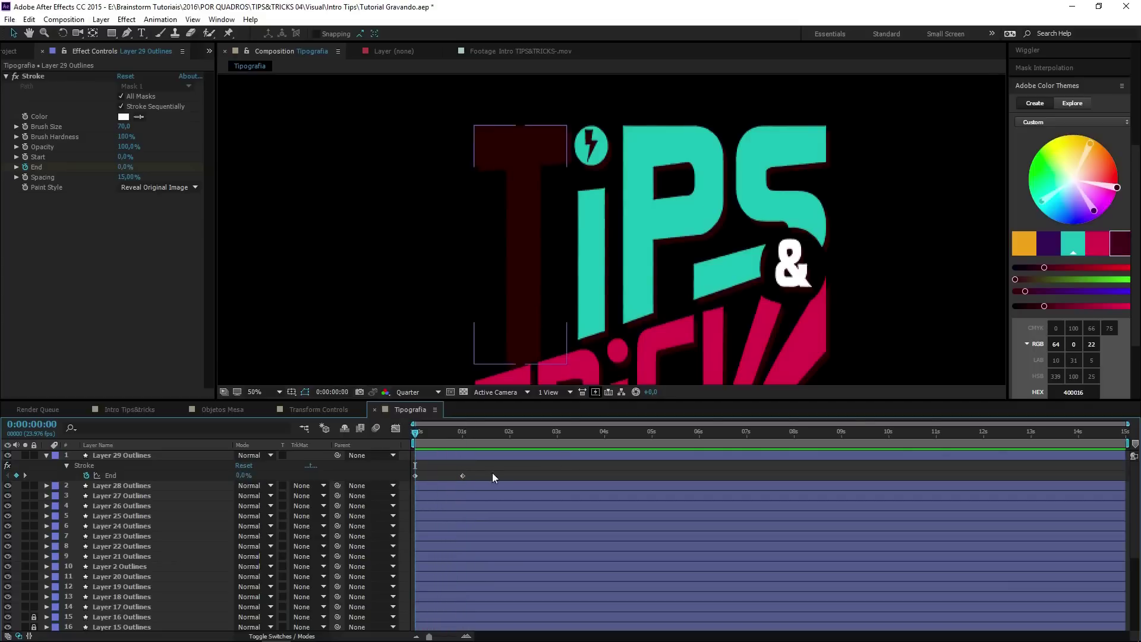
drag(494, 467, 387, 478)
key(F9)
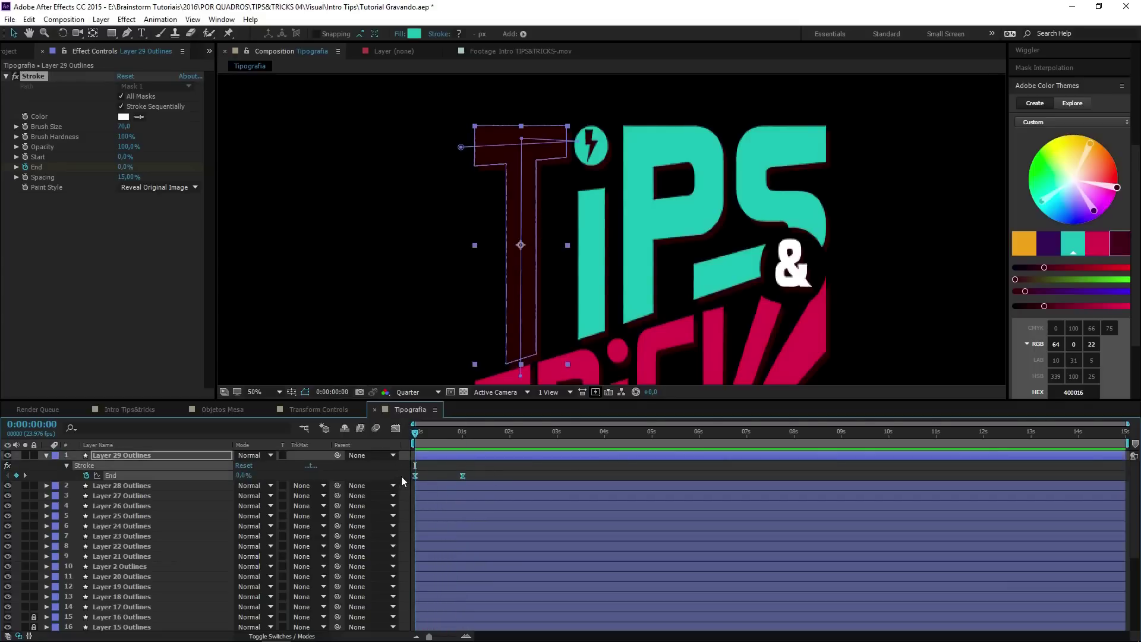
click(394, 428)
Step: Extend the 1s End keyframe's influence to 100% in the Graph Editor and preview
drag(519, 569, 452, 607)
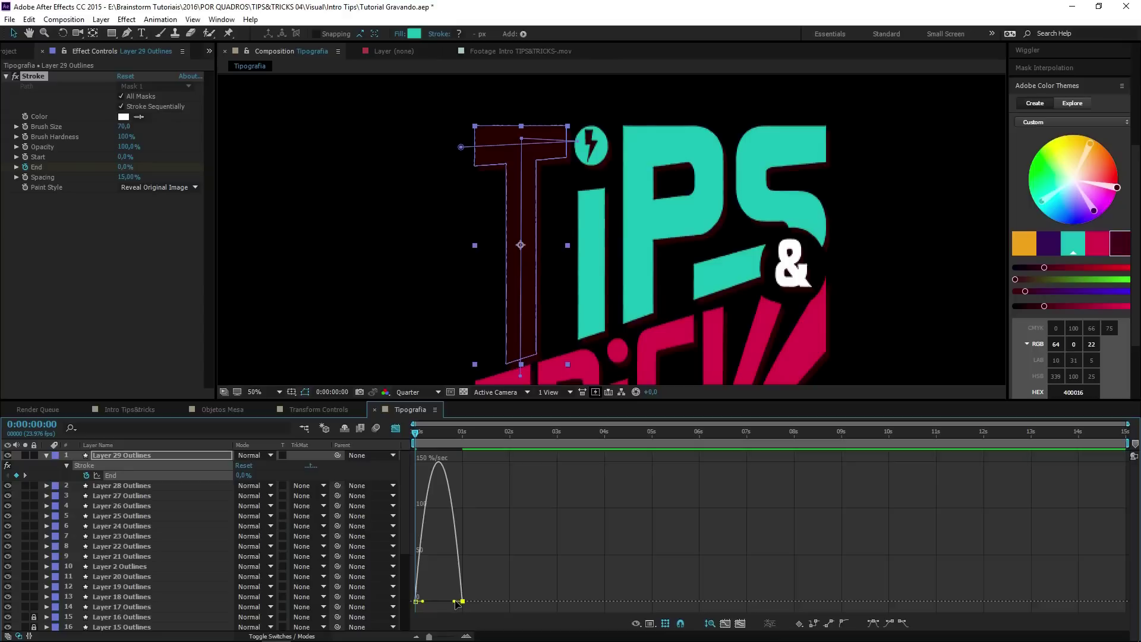
drag(454, 601, 429, 606)
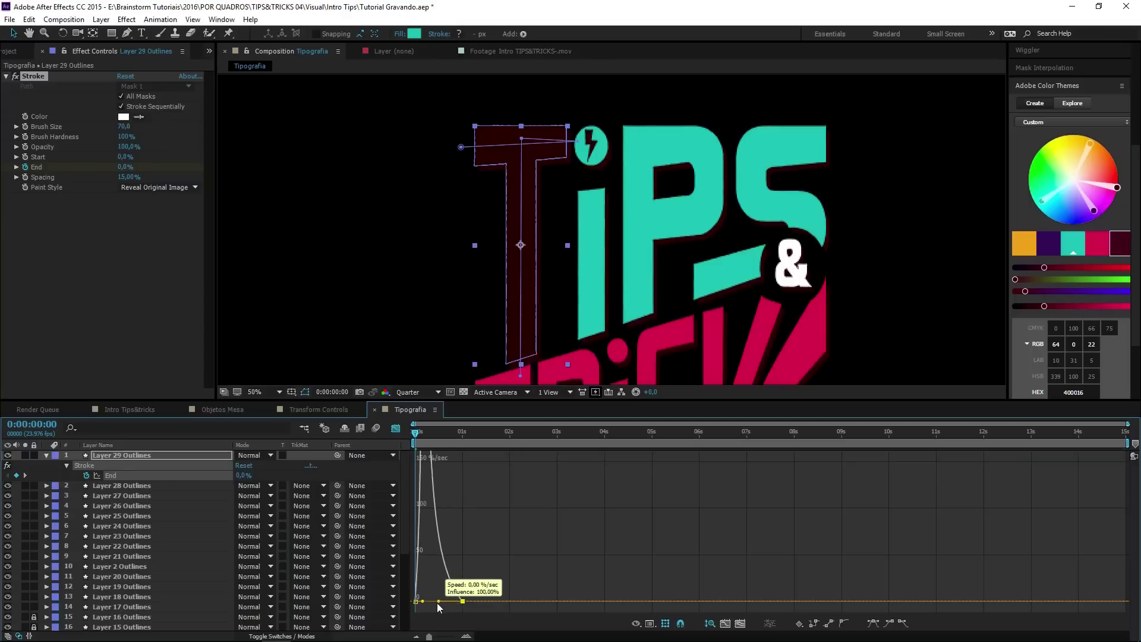
key(space)
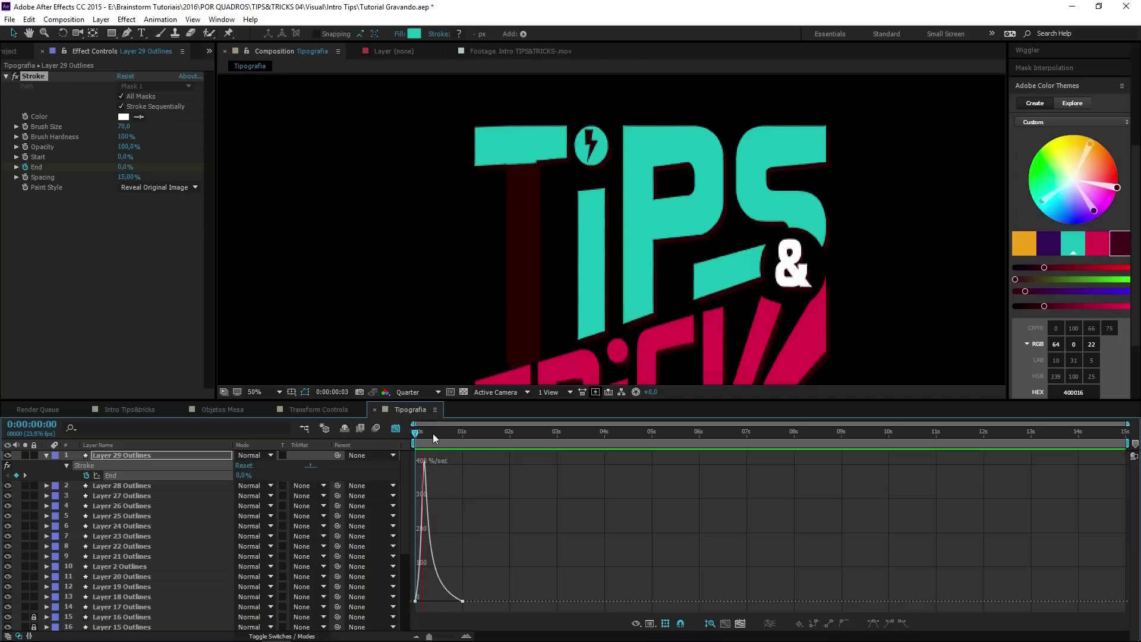
click(455, 436)
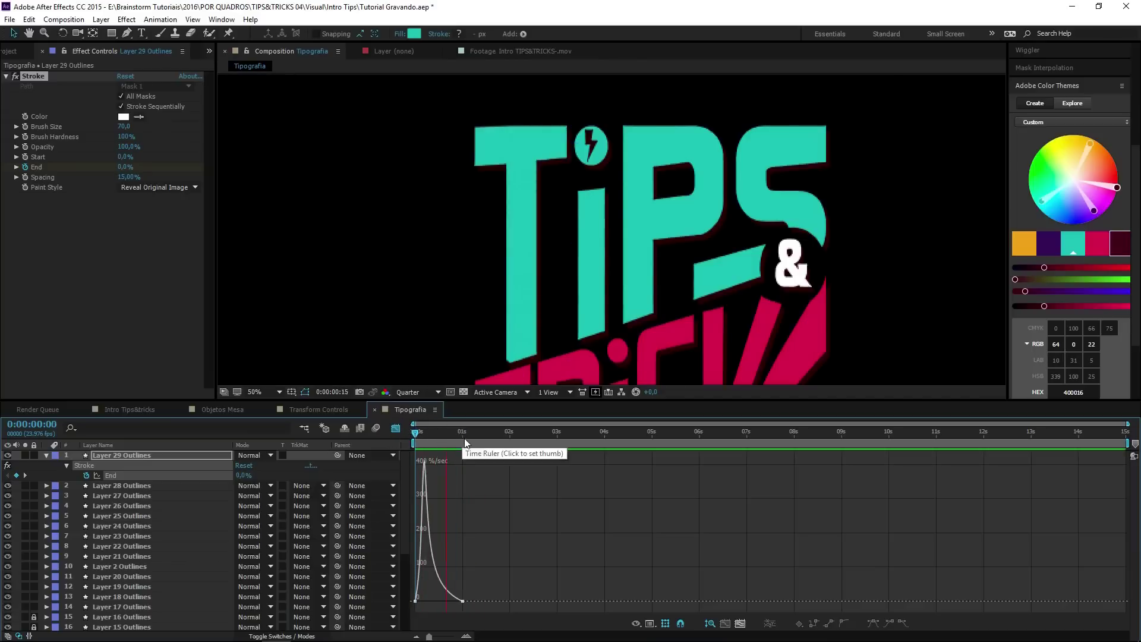
key(Home)
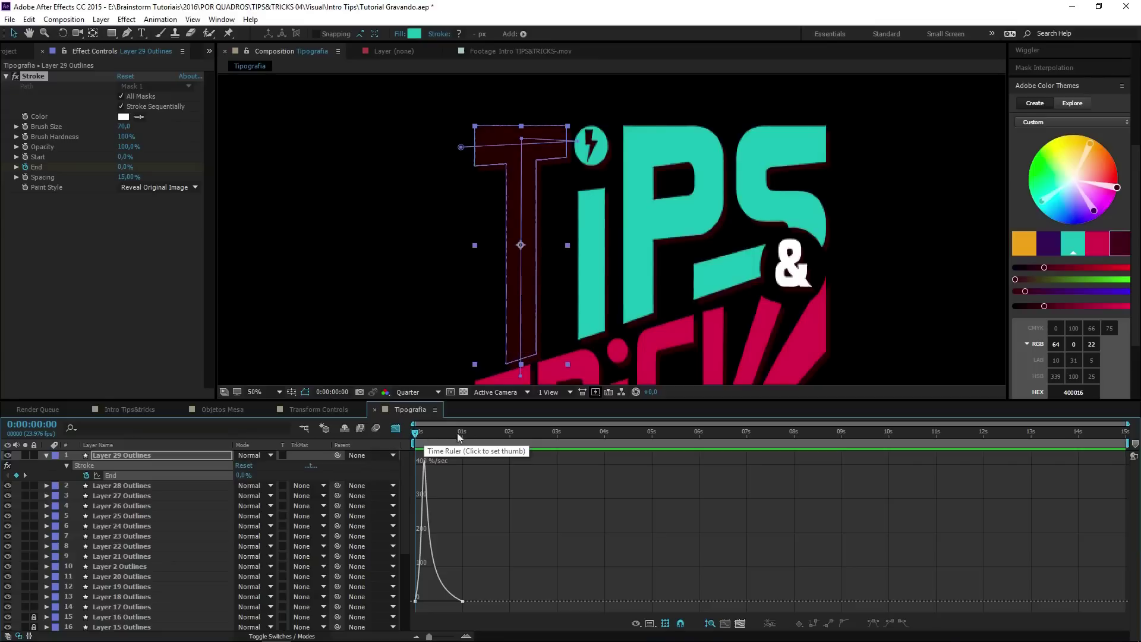
click(396, 429)
click(513, 472)
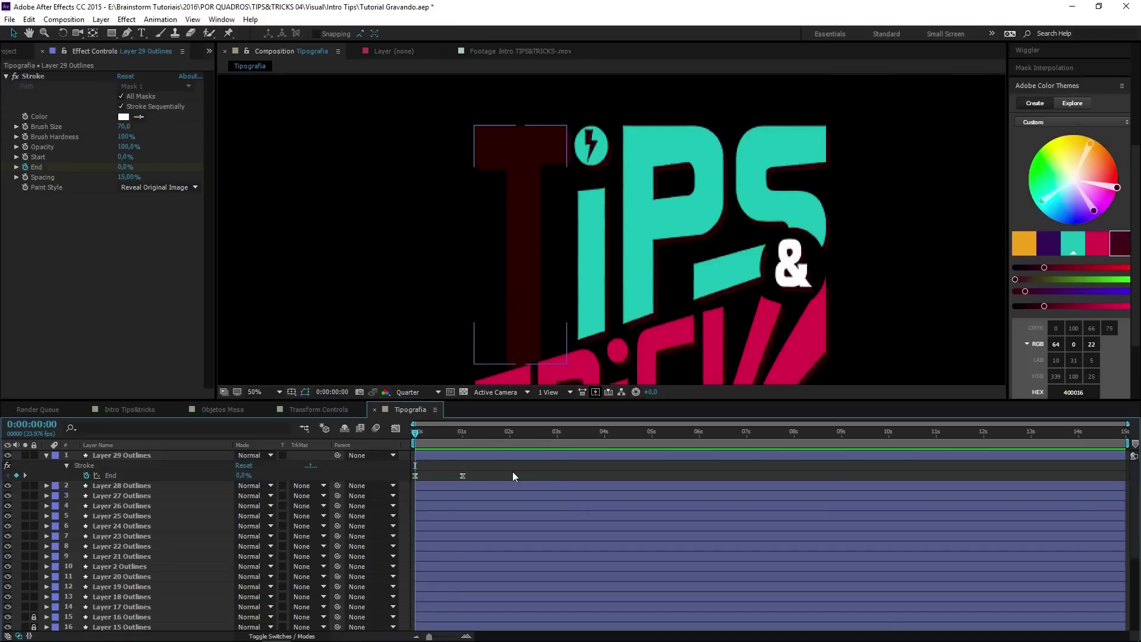
Step: Apply Stylize > Roughen Edges to the T layer and move to frame 7
click(436, 457)
key(alt+t)
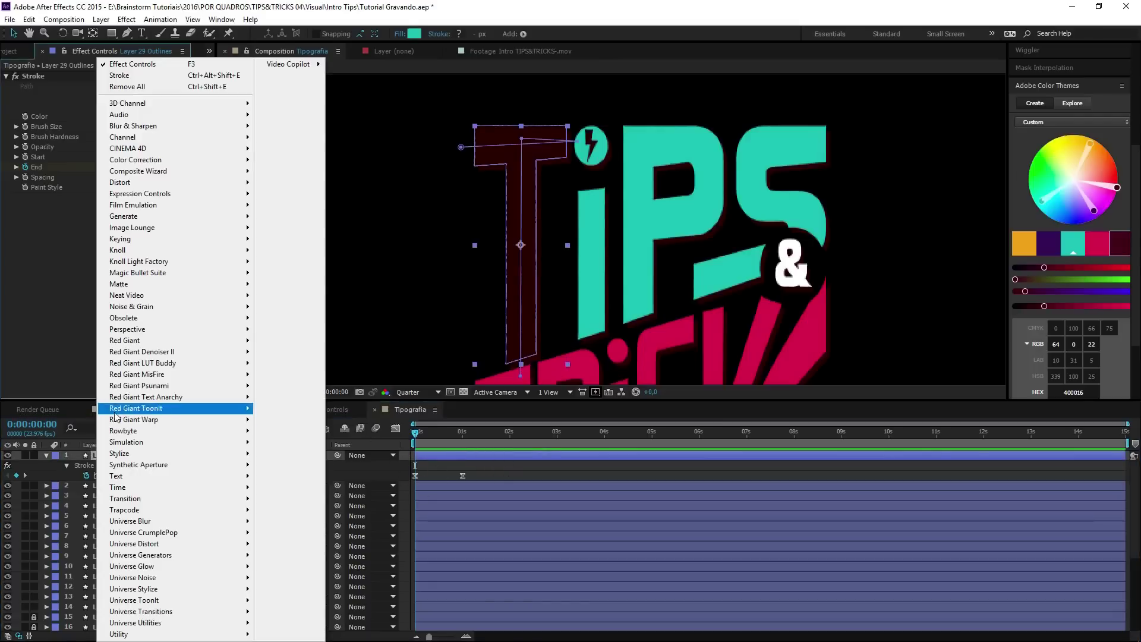
mouse_move(178, 454)
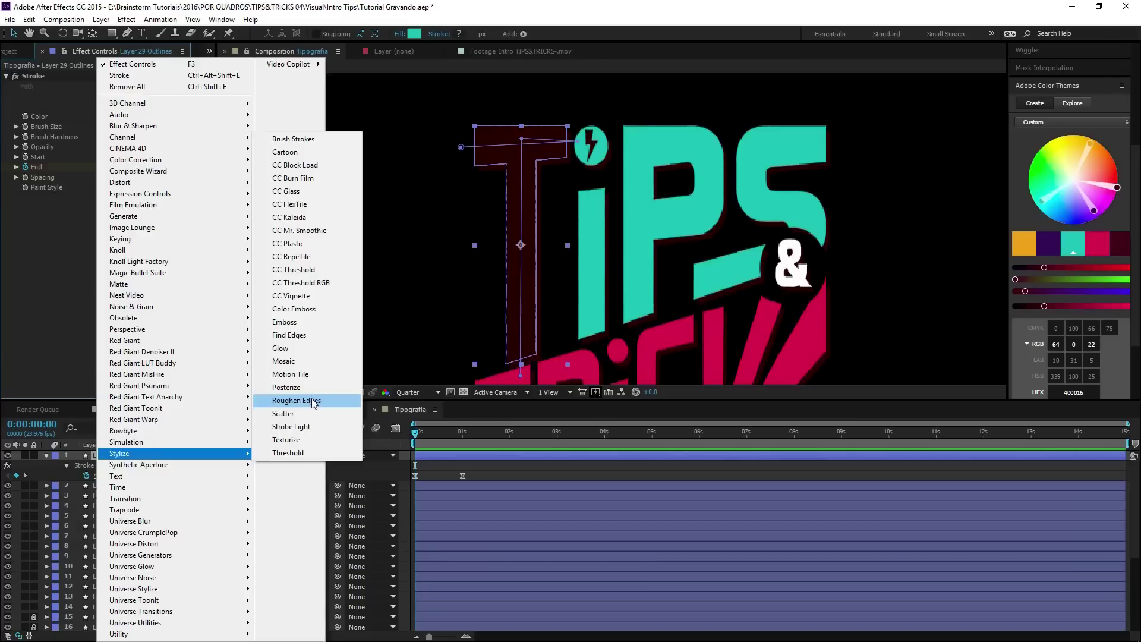
click(314, 402)
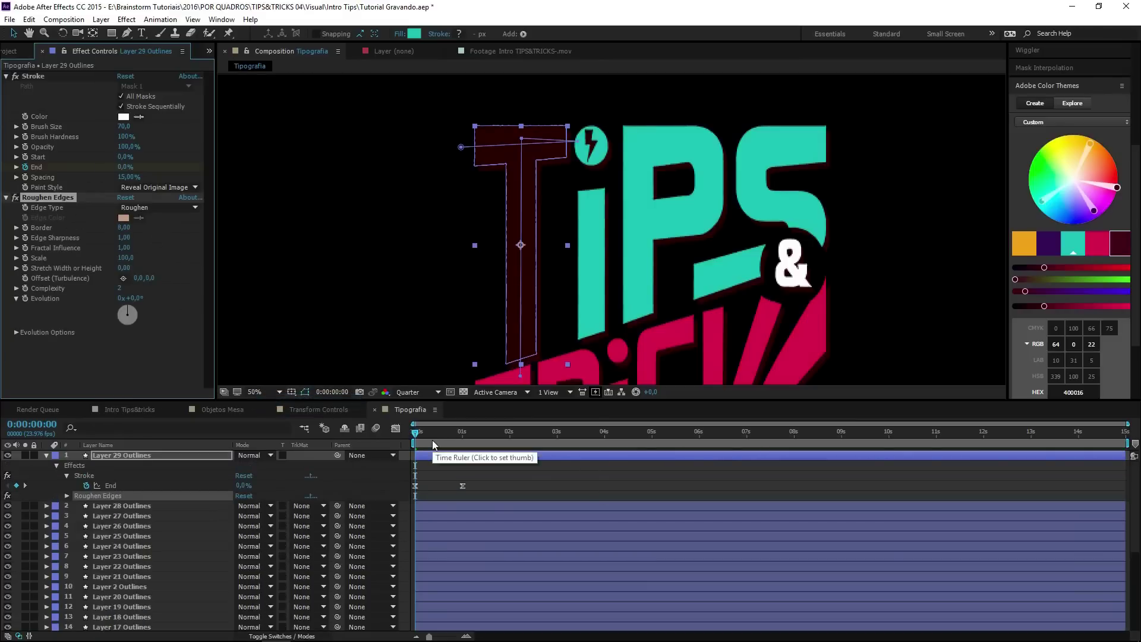
drag(416, 434, 429, 436)
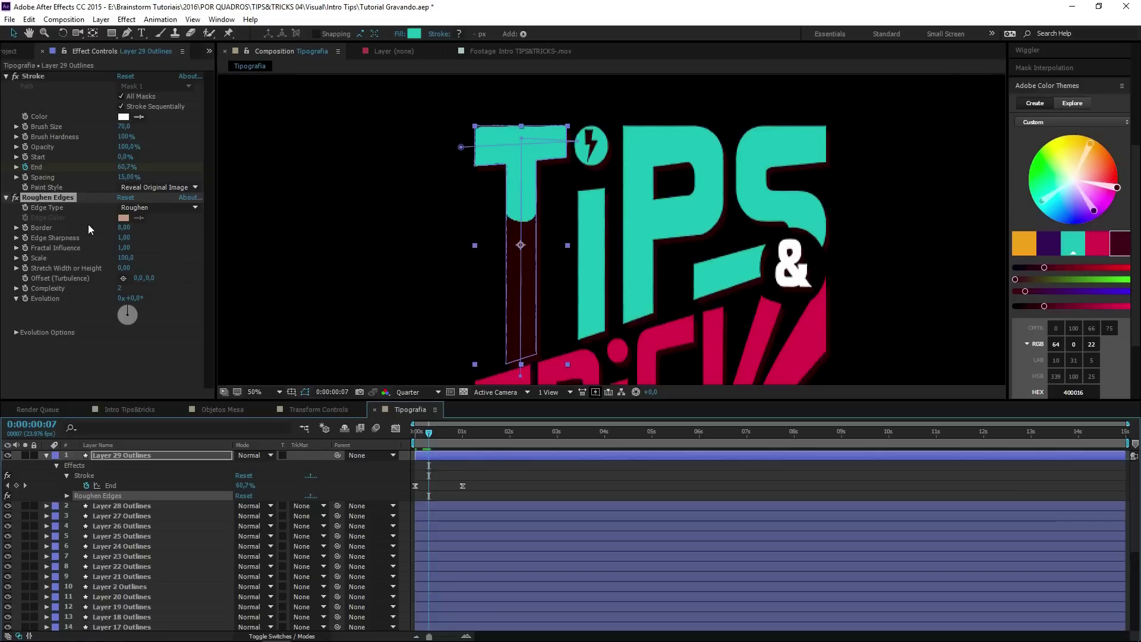
Step: Set Roughen Edges Edge Sharpness to 1,45 and Border to 30
click(127, 238)
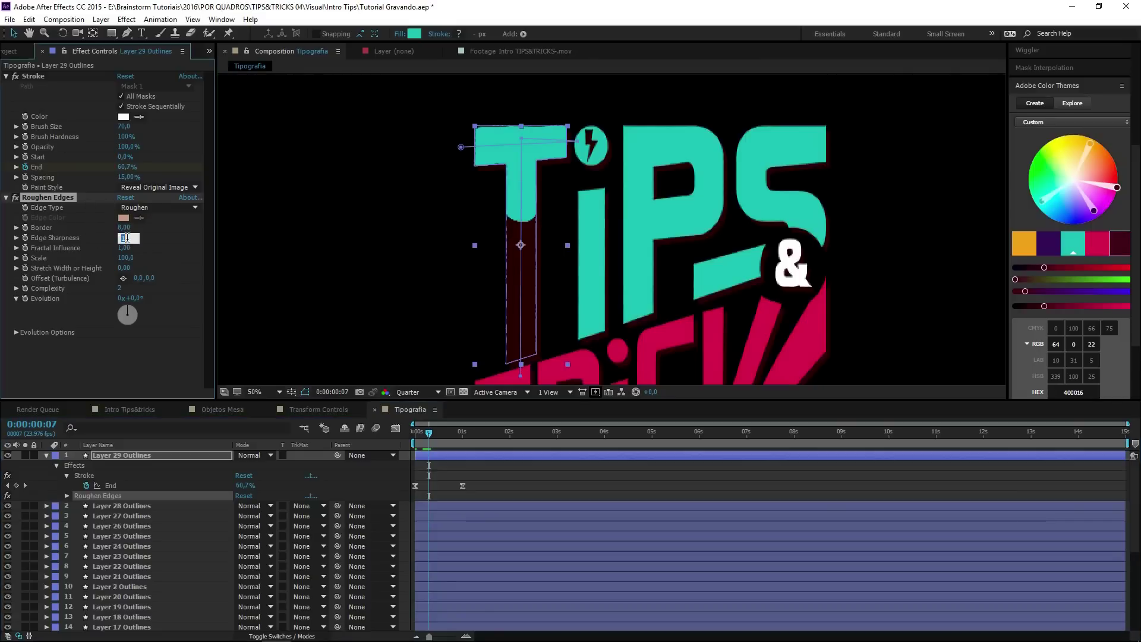
text(1,45)
key(Return)
click(125, 227)
text(30)
key(Return)
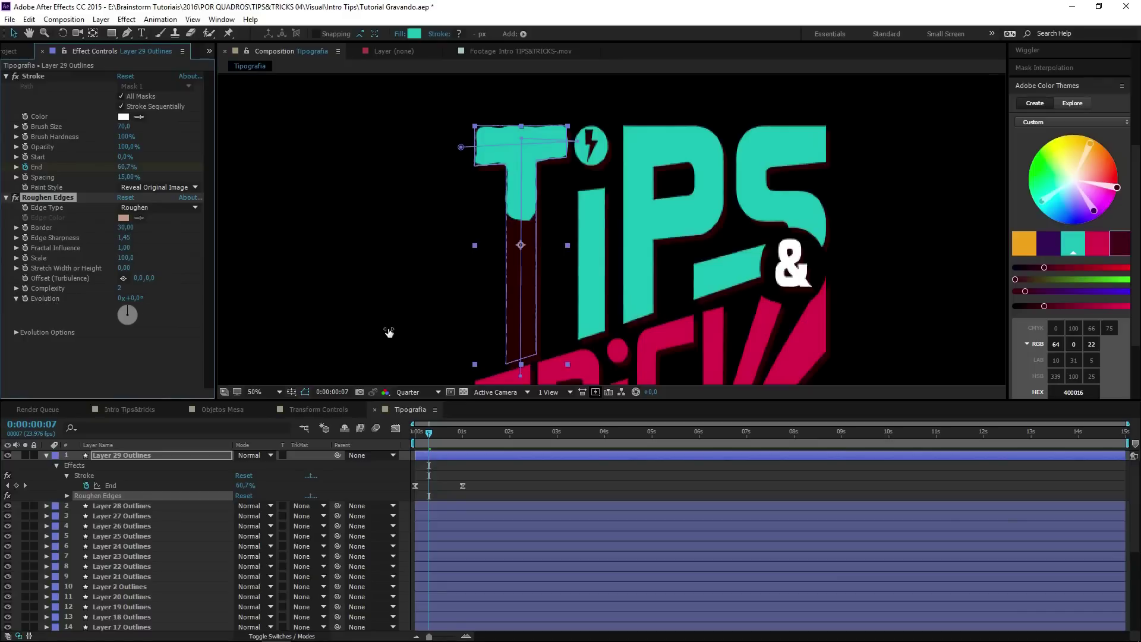
Step: Scrub the Evolution dial to vary the edges and start an Evolution expression
mouse_move(144, 298)
mouse_down()
mouse_move(308, 299)
mouse_move(267, 299)
mouse_up()
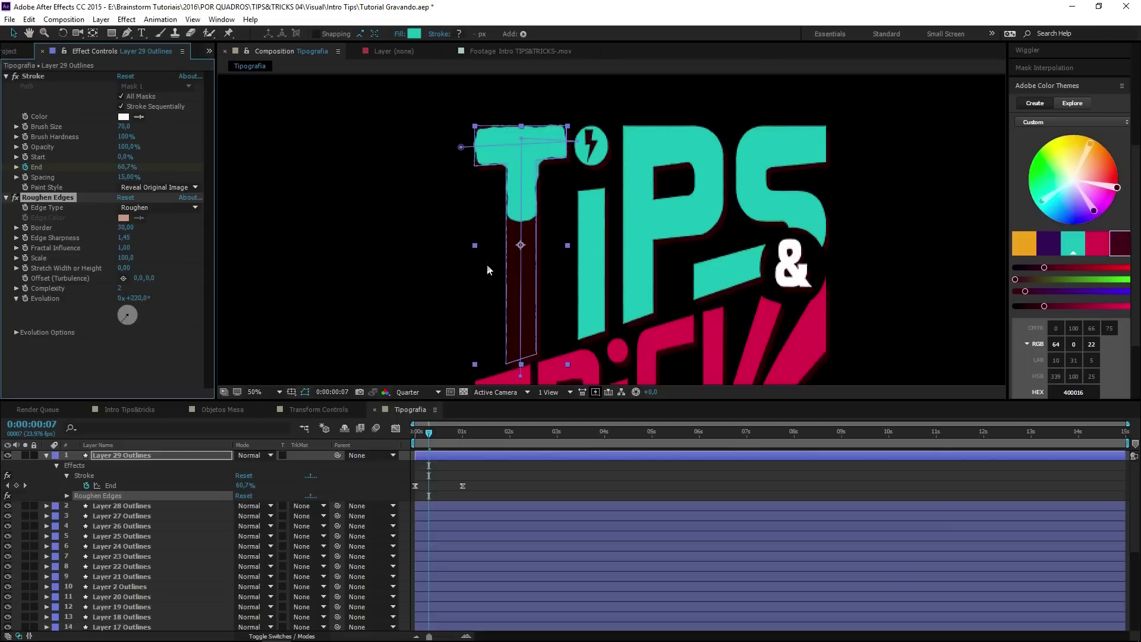
click(410, 393)
click(416, 425)
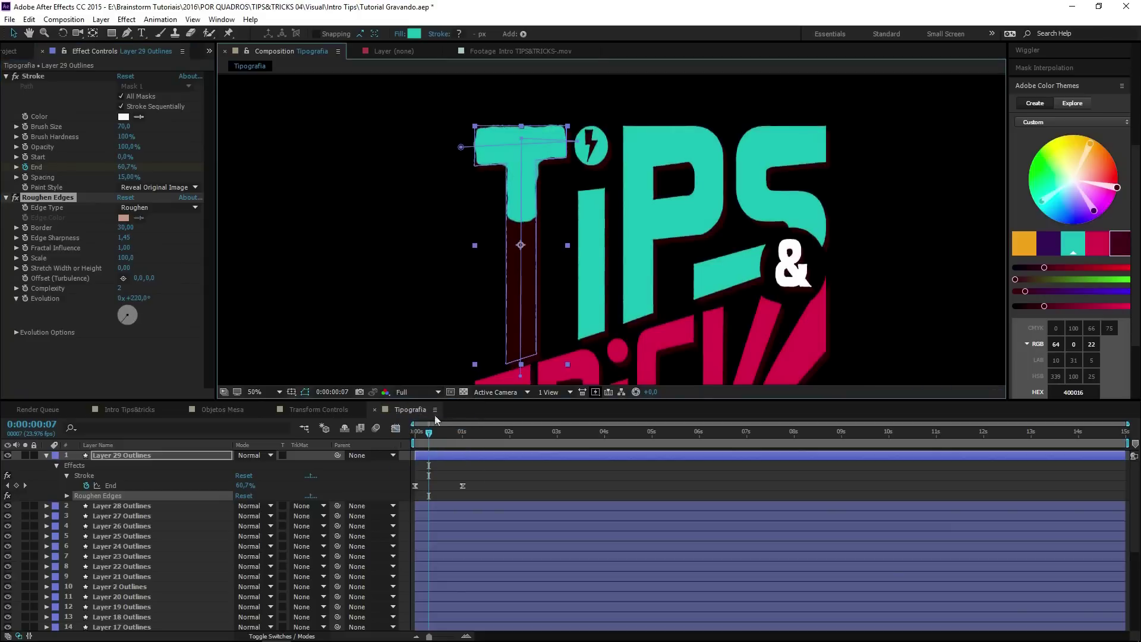
mouse_move(139, 300)
mouse_down()
mouse_move(101, 297)
mouse_move(148, 304)
mouse_up()
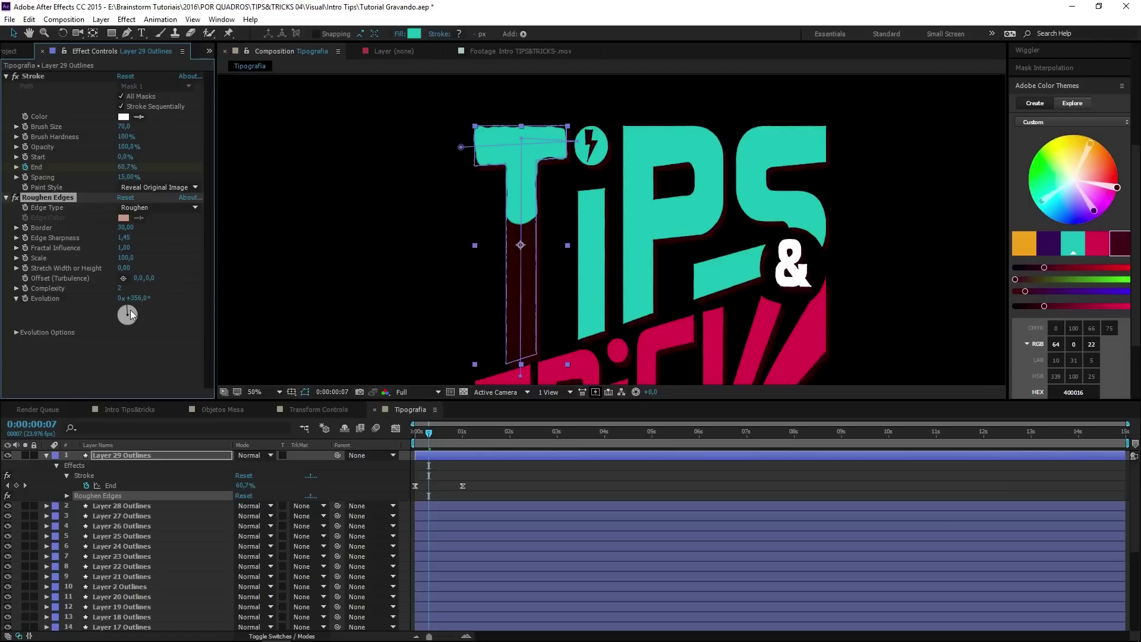
alt+click(26, 300)
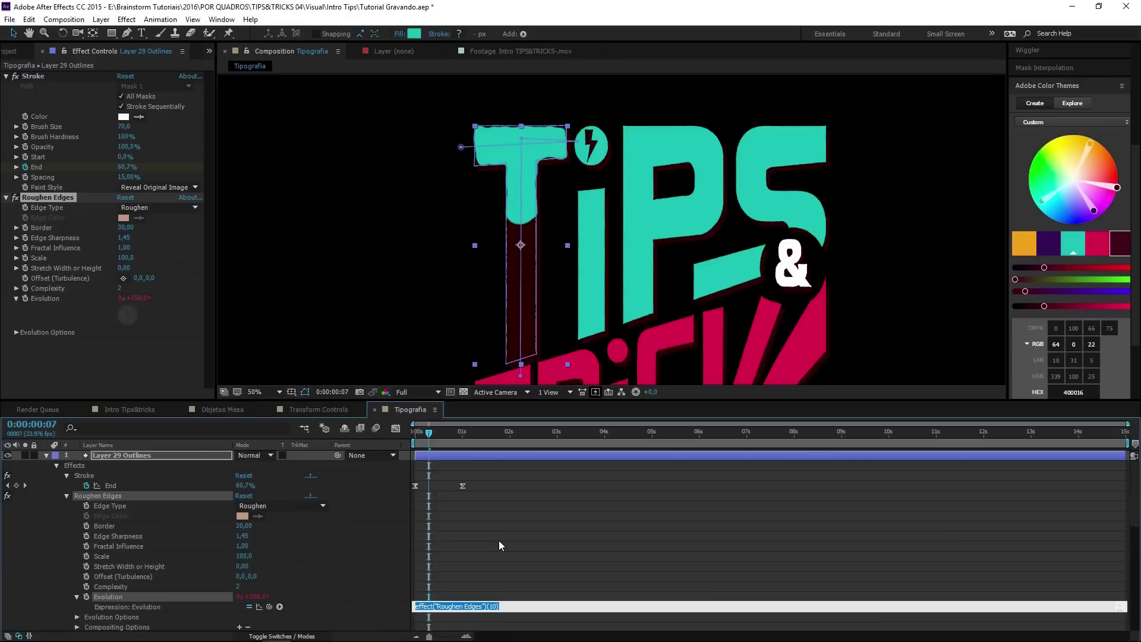
text(wiggle()
text(25,500)
text())
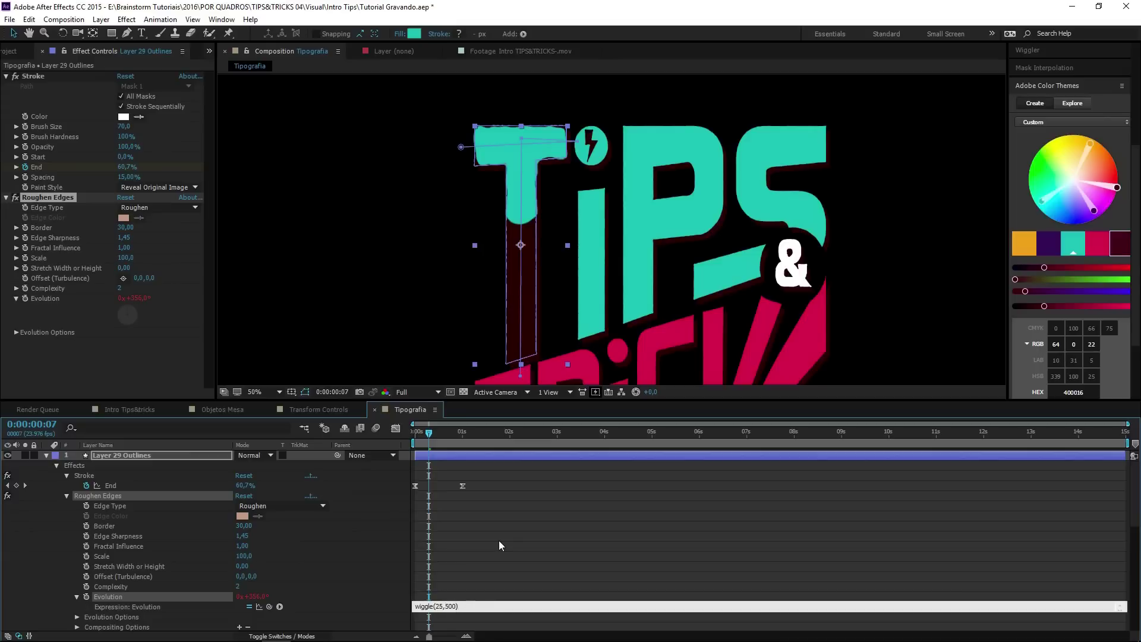
click(500, 542)
drag(430, 432, 440, 446)
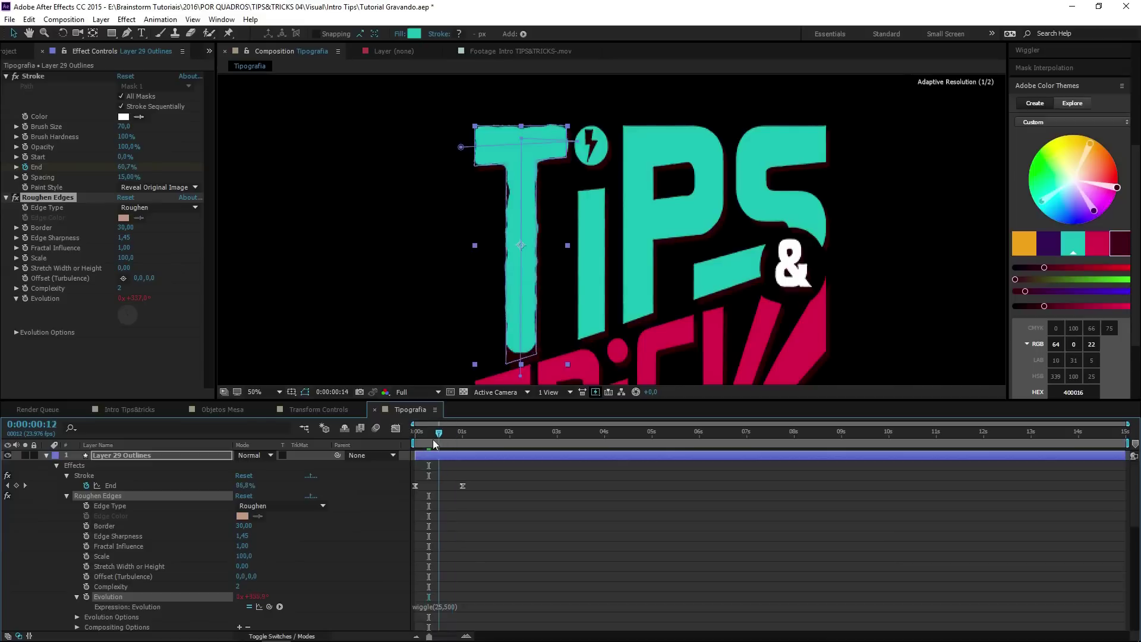
mouse_move(439, 443)
mouse_down()
mouse_move(449, 453)
mouse_move(418, 454)
mouse_up()
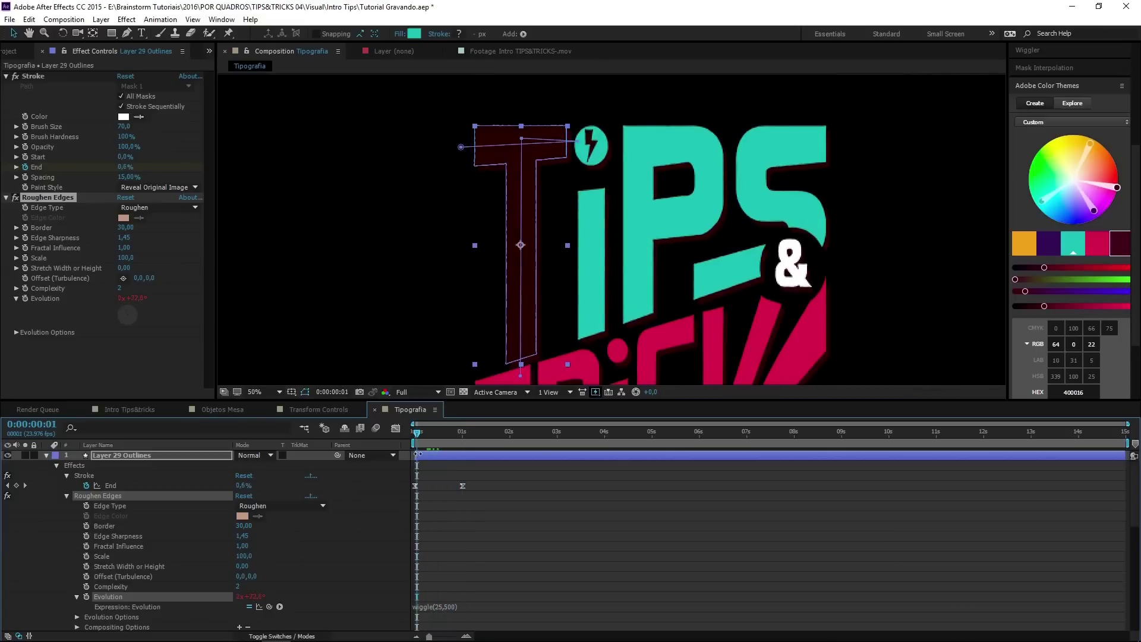
drag(416, 439, 441, 443)
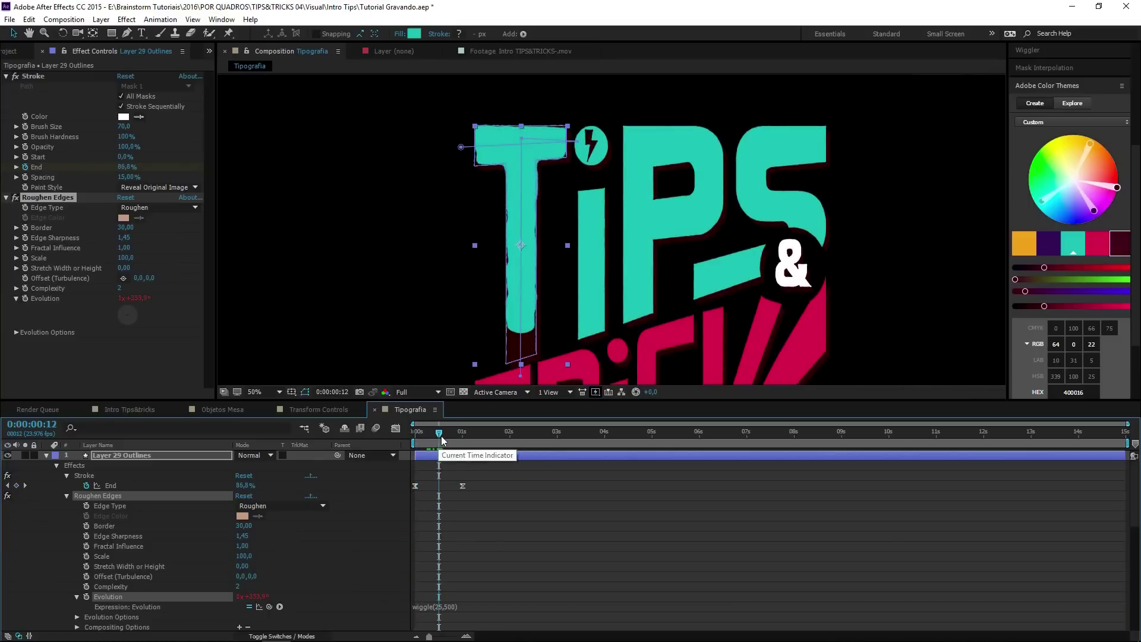
key(Page_Up)
key(Page_Up)
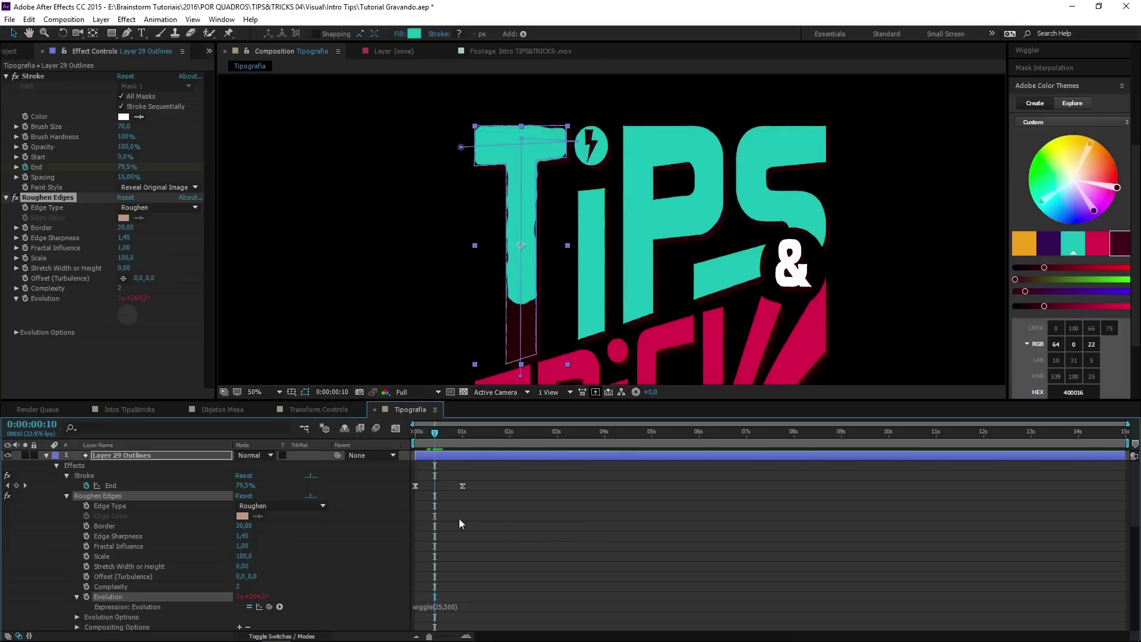
Step: Keyframe Border at 30 at frame 10 and 10 at one second
click(86, 526)
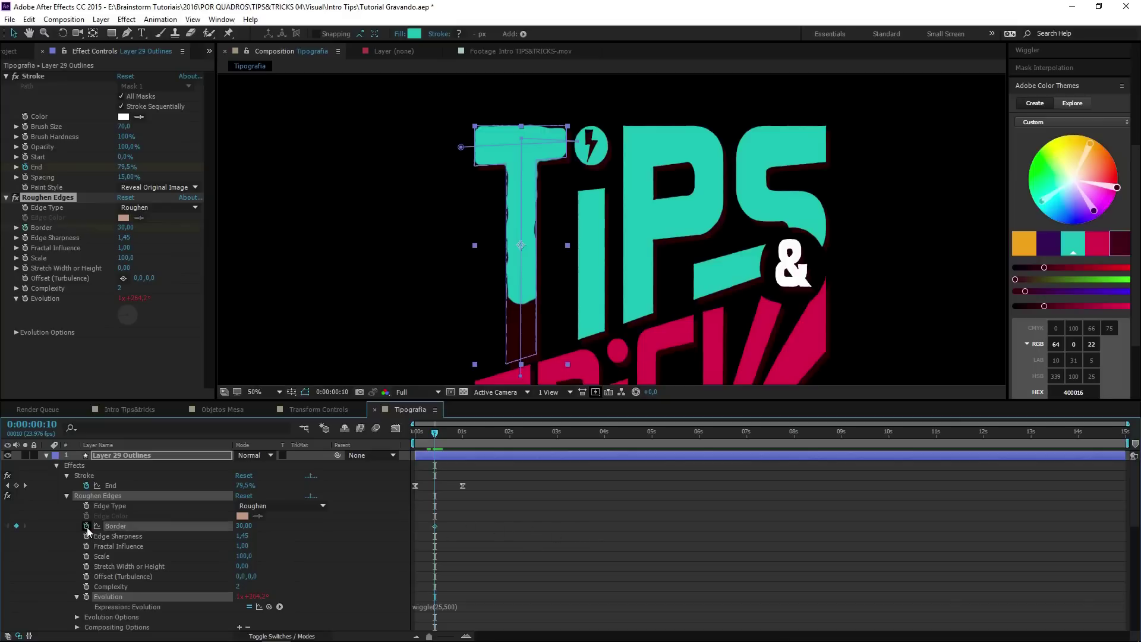
click(462, 437)
click(17, 526)
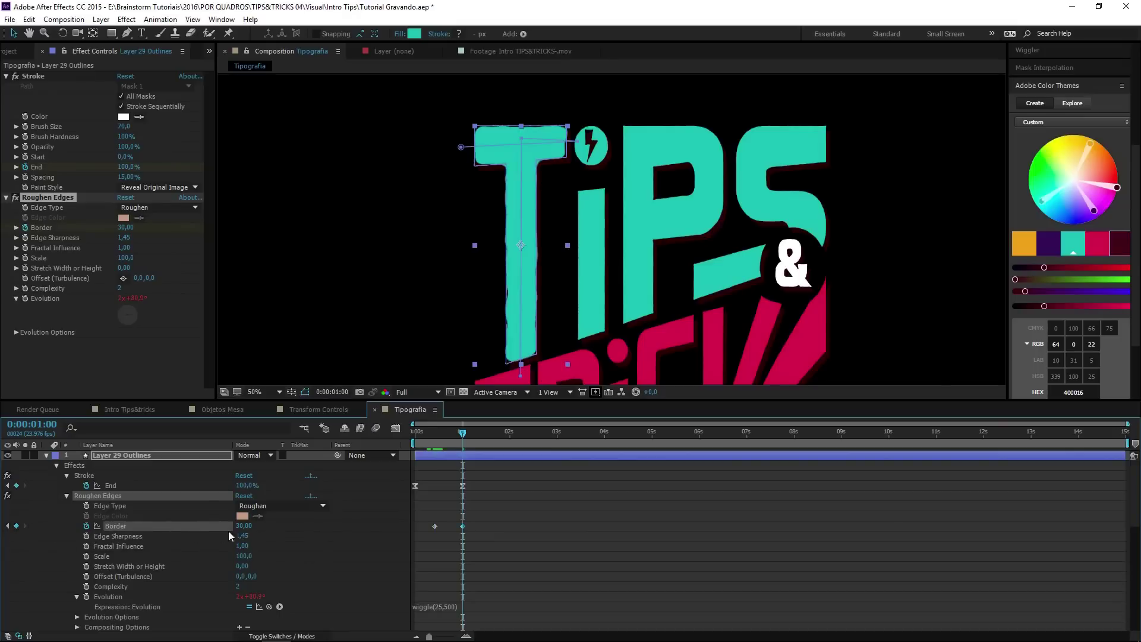
text(10)
key(Return)
drag(244, 526, 277, 527)
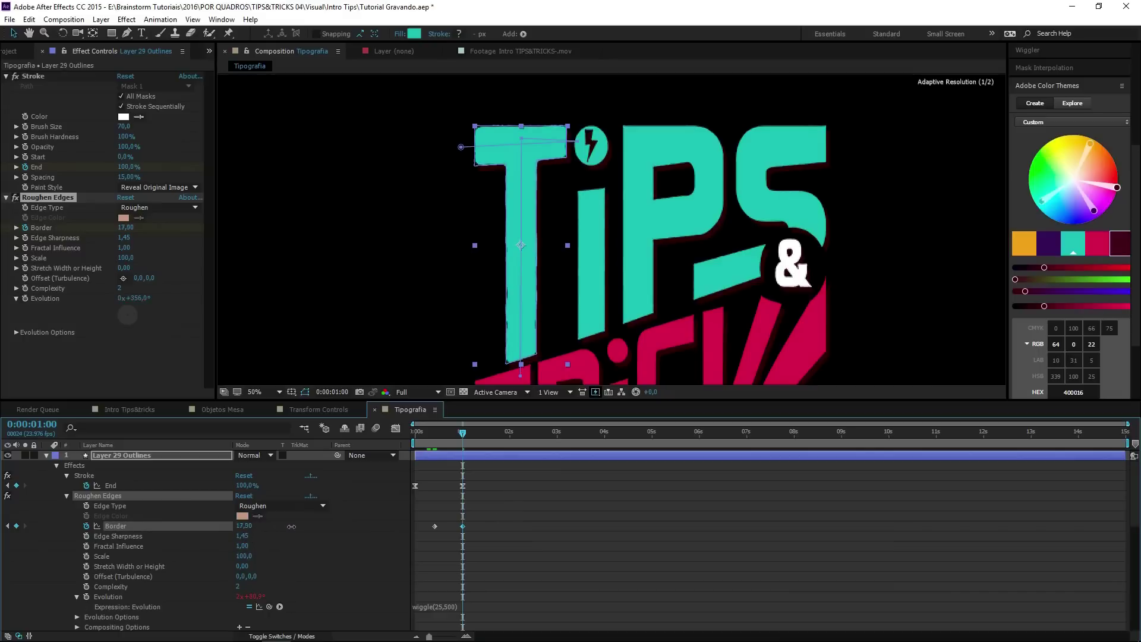
drag(311, 526, 364, 526)
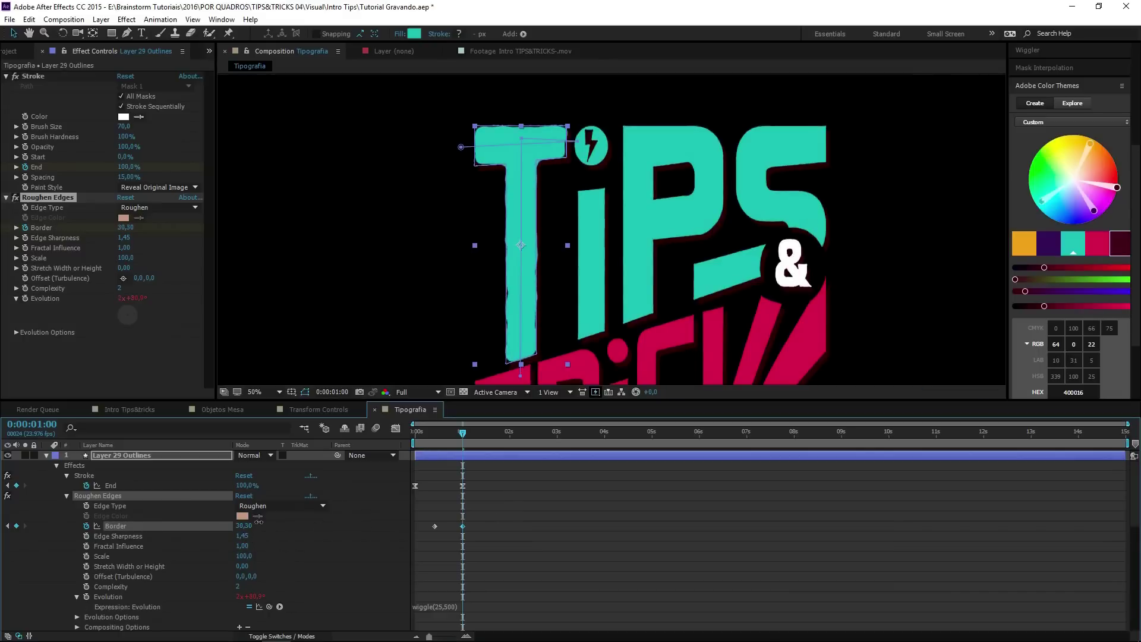
text(10)
key(Return)
Step: Preview the T reveal with the shrinking Border several times
key(Home)
key(space)
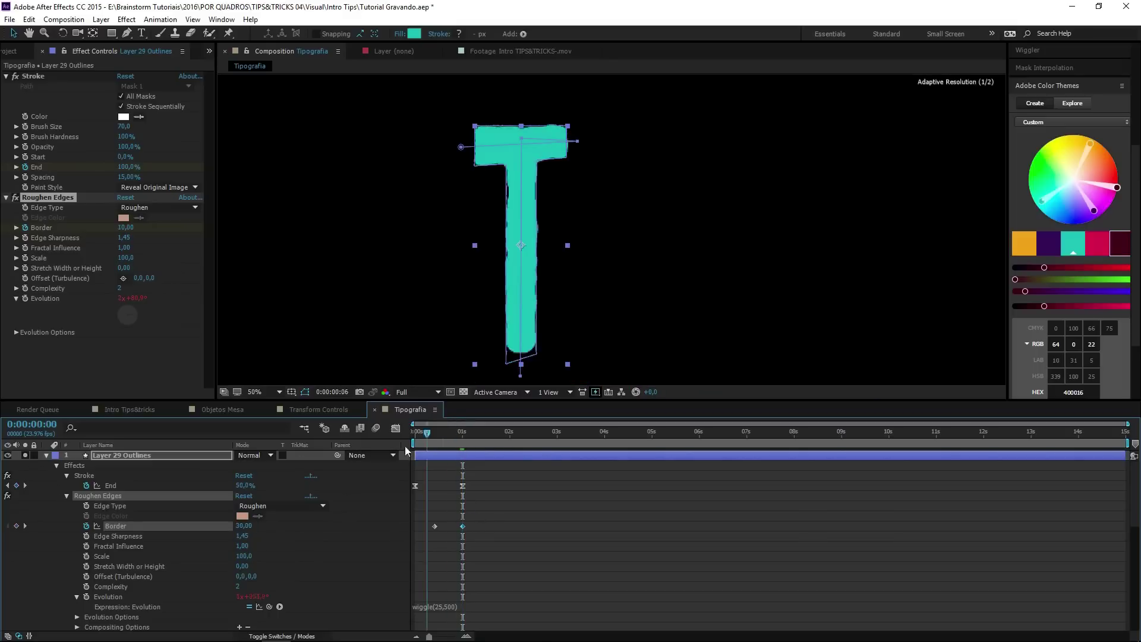
key(space)
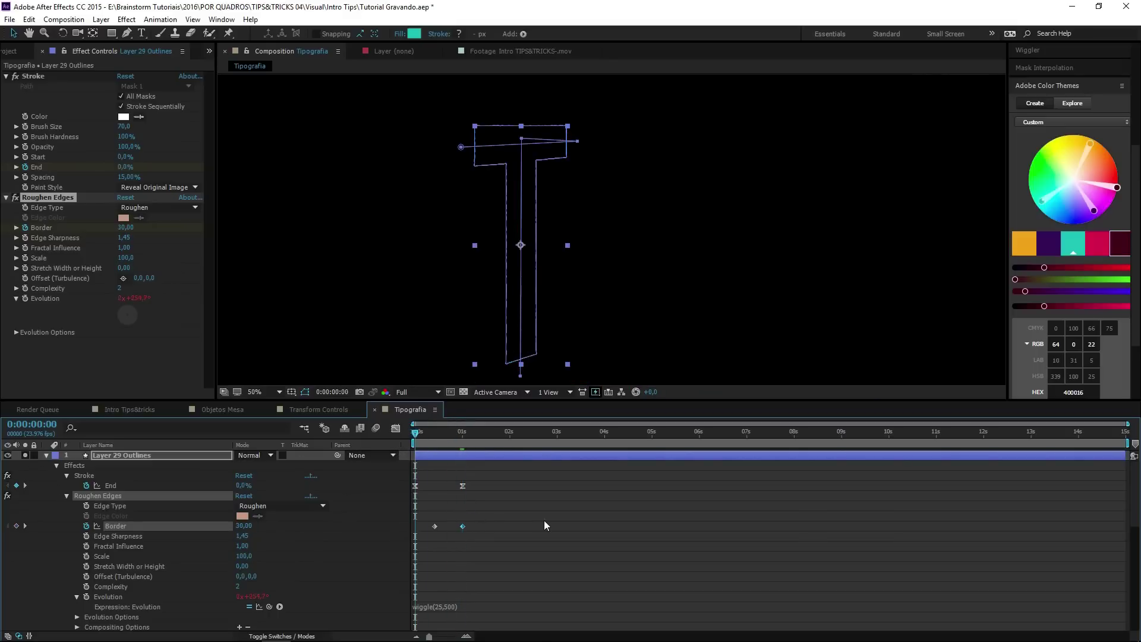
key(space)
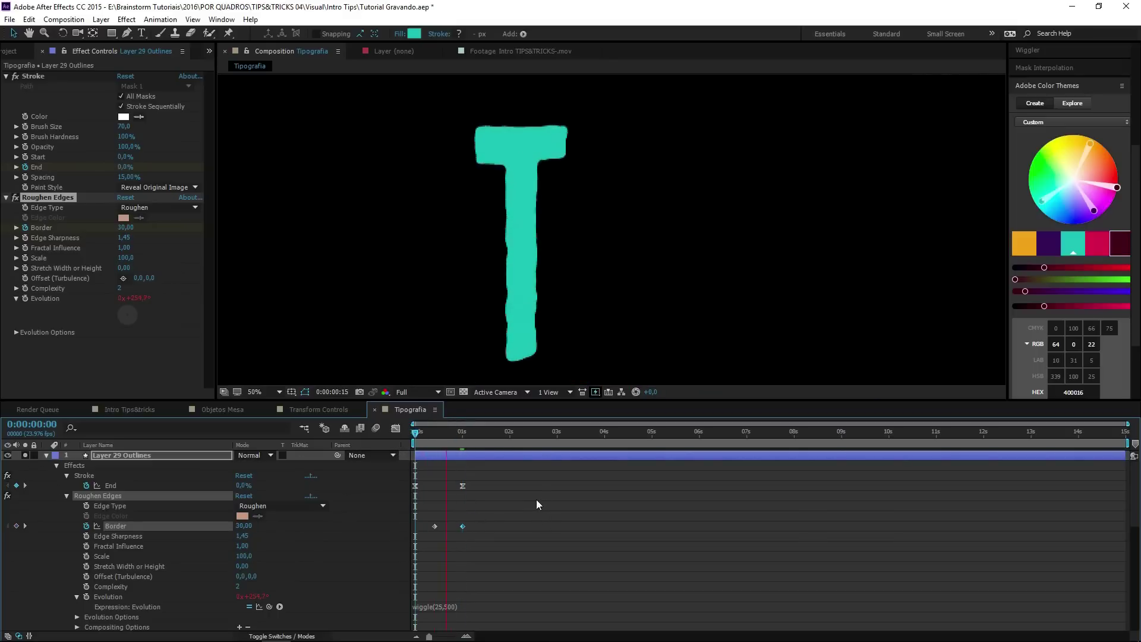
key(space)
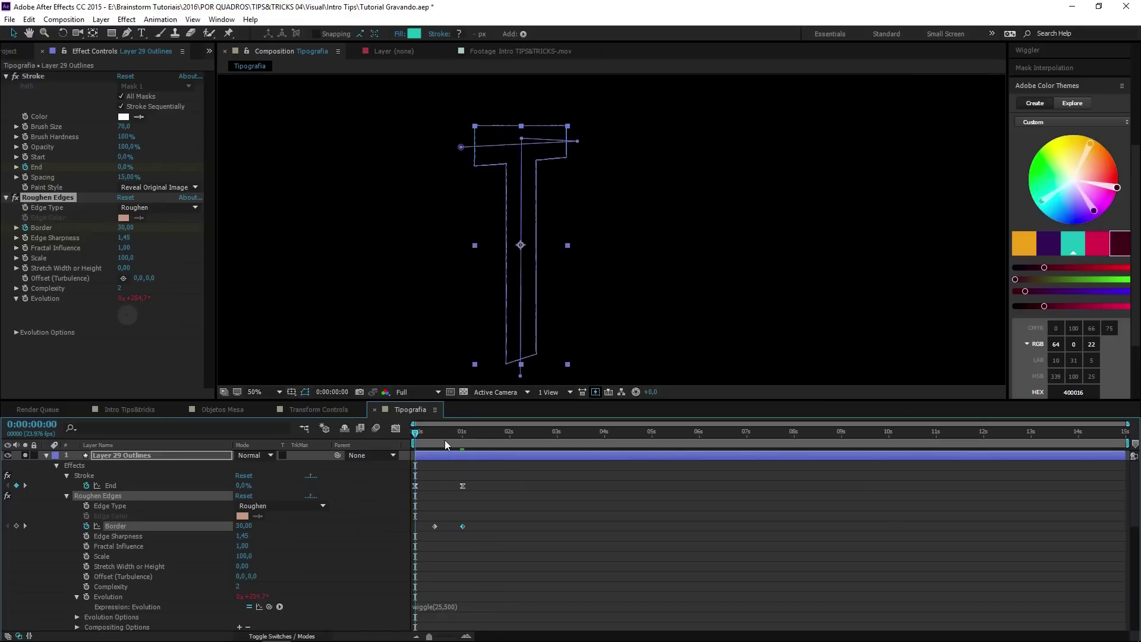
key(space)
key(space)
key(space)
click(459, 435)
key(space)
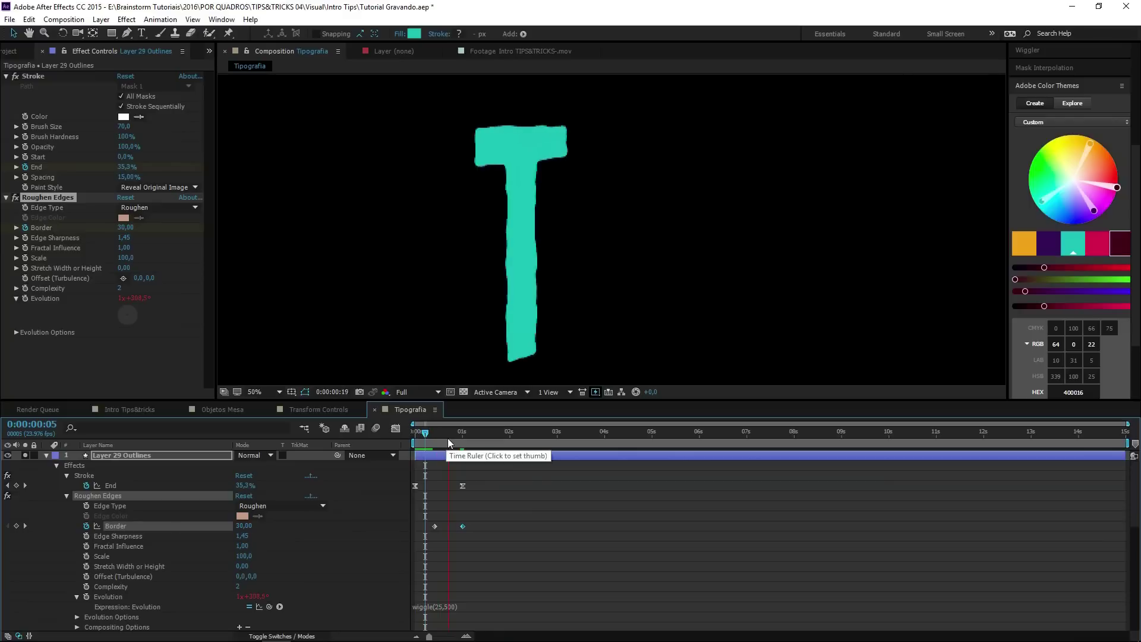
key(space)
key(space)
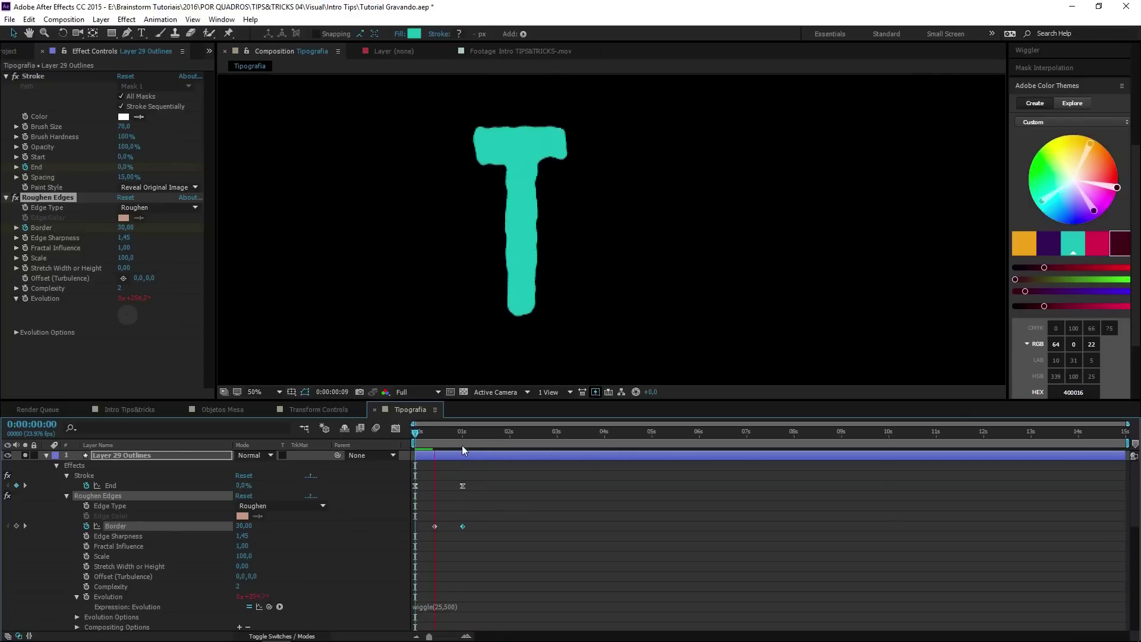
drag(452, 445, 414, 446)
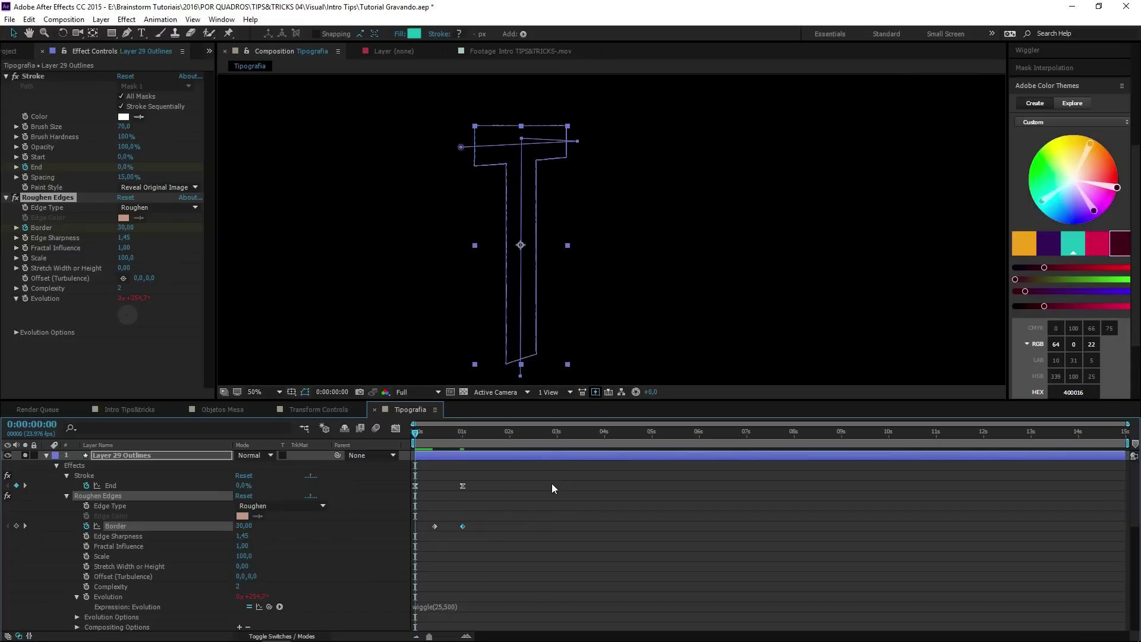
click(67, 475)
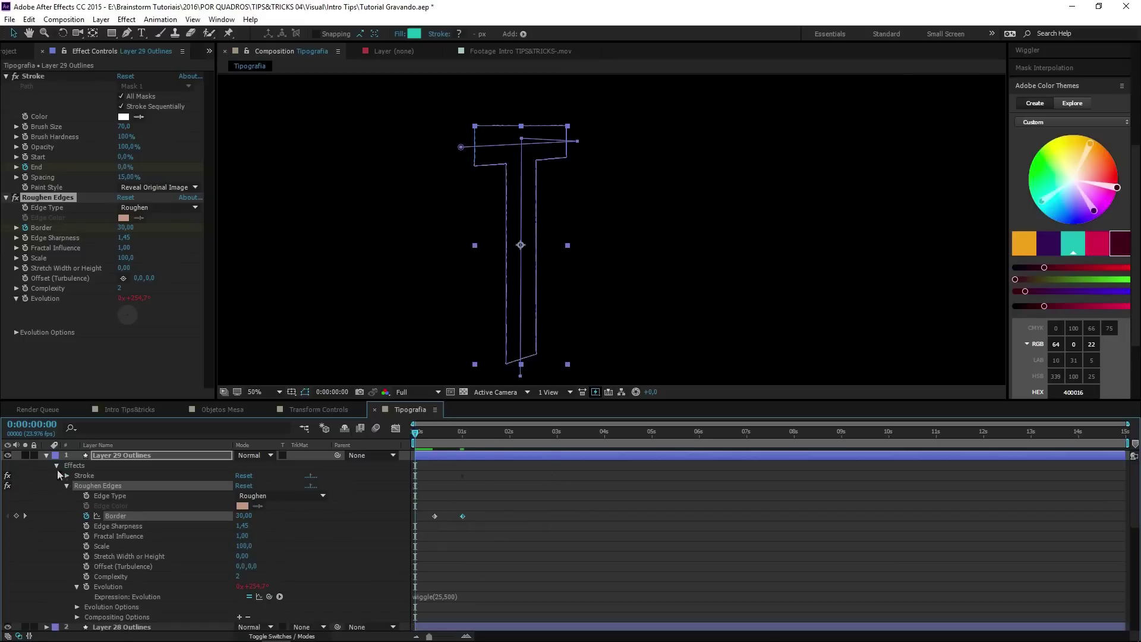
Step: Select the T's Stroke and Roughen Edges effects for copying
click(57, 466)
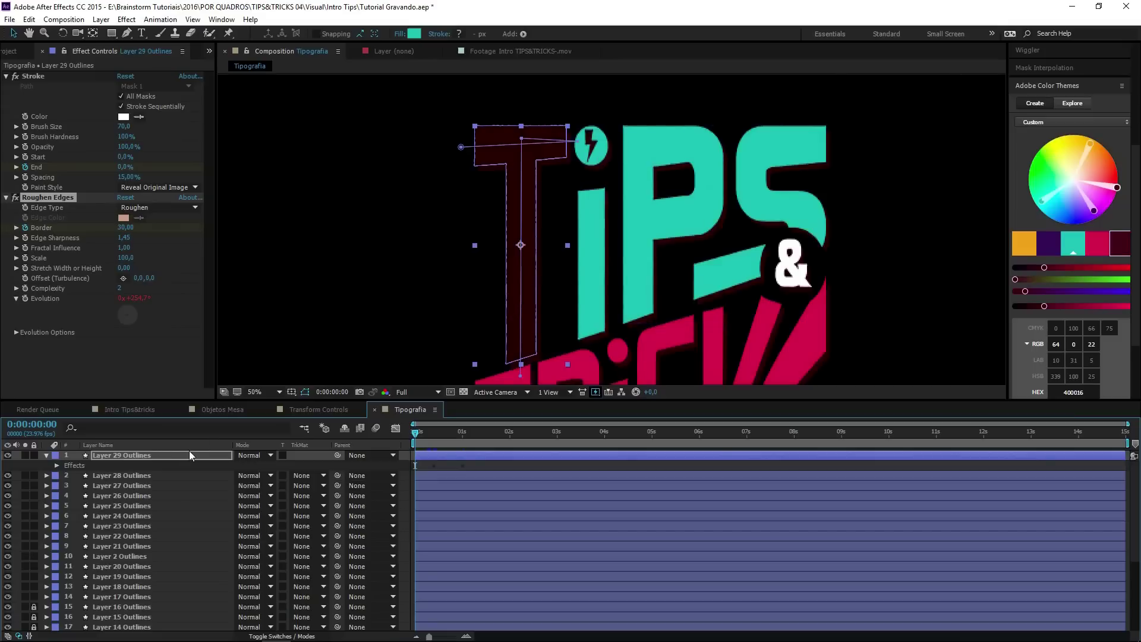
click(39, 78)
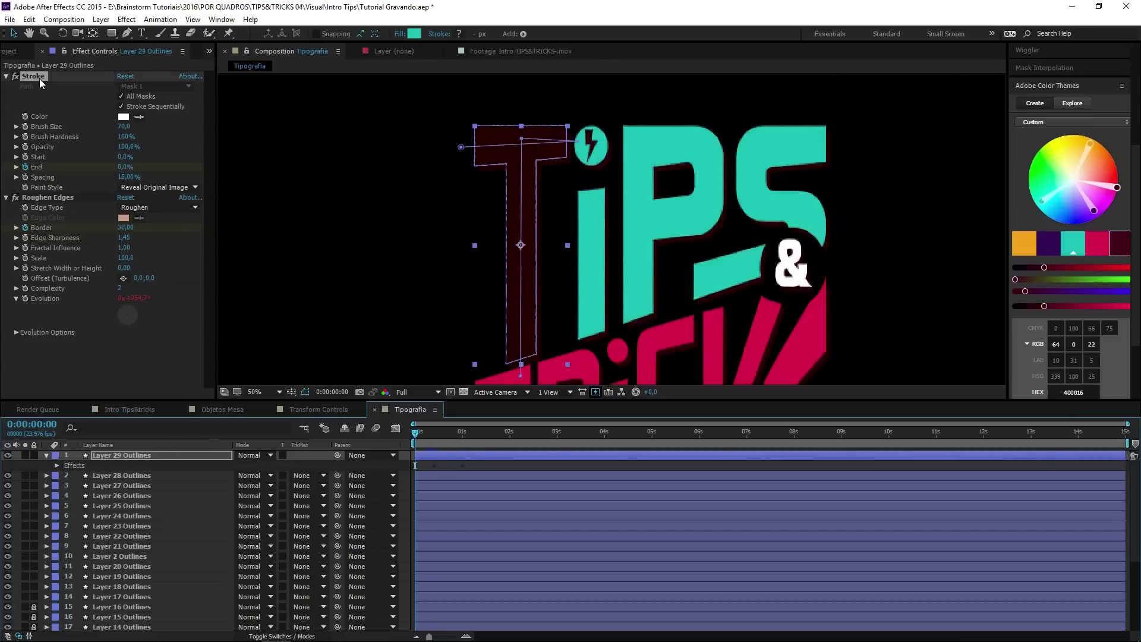
ctrl+click(65, 200)
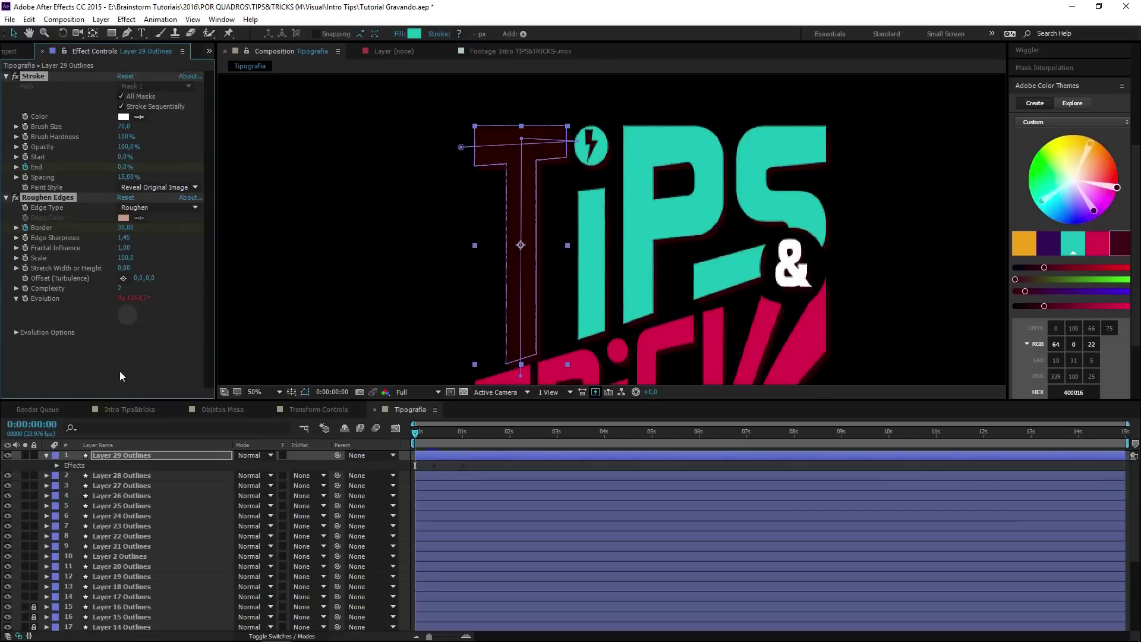
Step: Paste Stroke and Roughen Edges onto Layers 28 through 18 Outlines
click(143, 476)
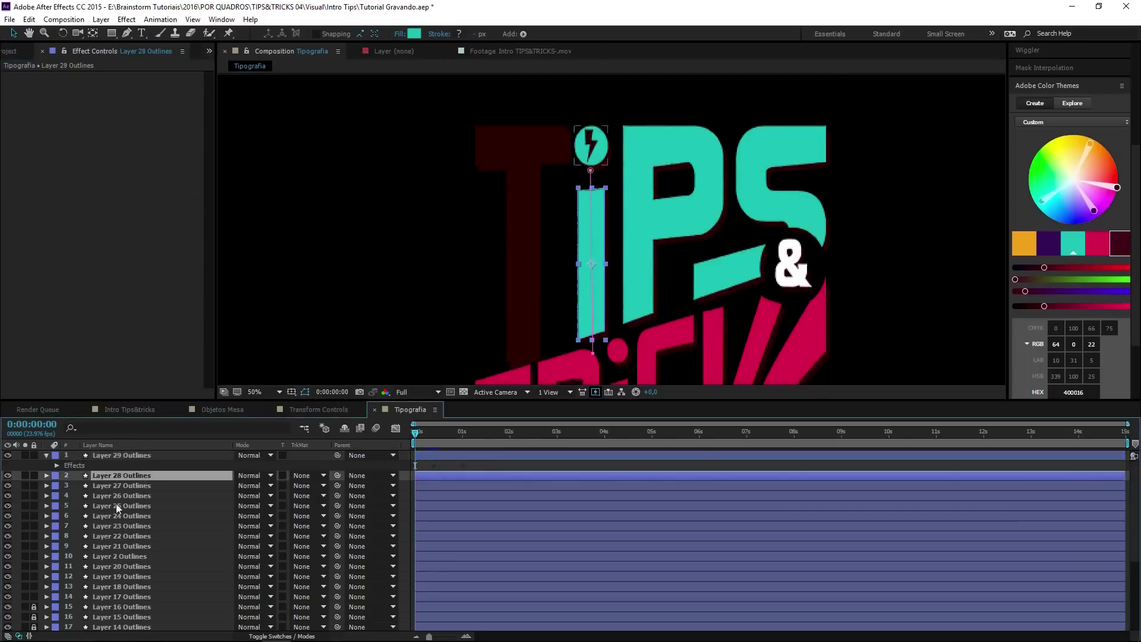
shift+click(135, 587)
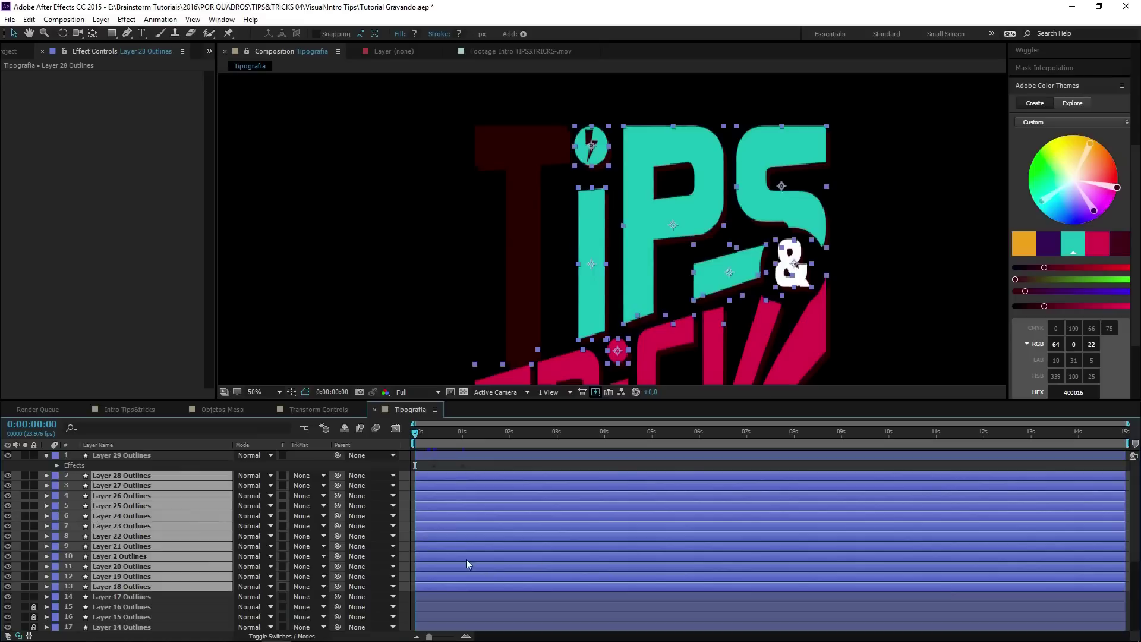
scroll(729, 251, down, 3)
scroll(691, 295, up, 4)
mouse_move(652, 332)
mouse_down()
mouse_move(652, 123)
mouse_move(641, 87)
mouse_up()
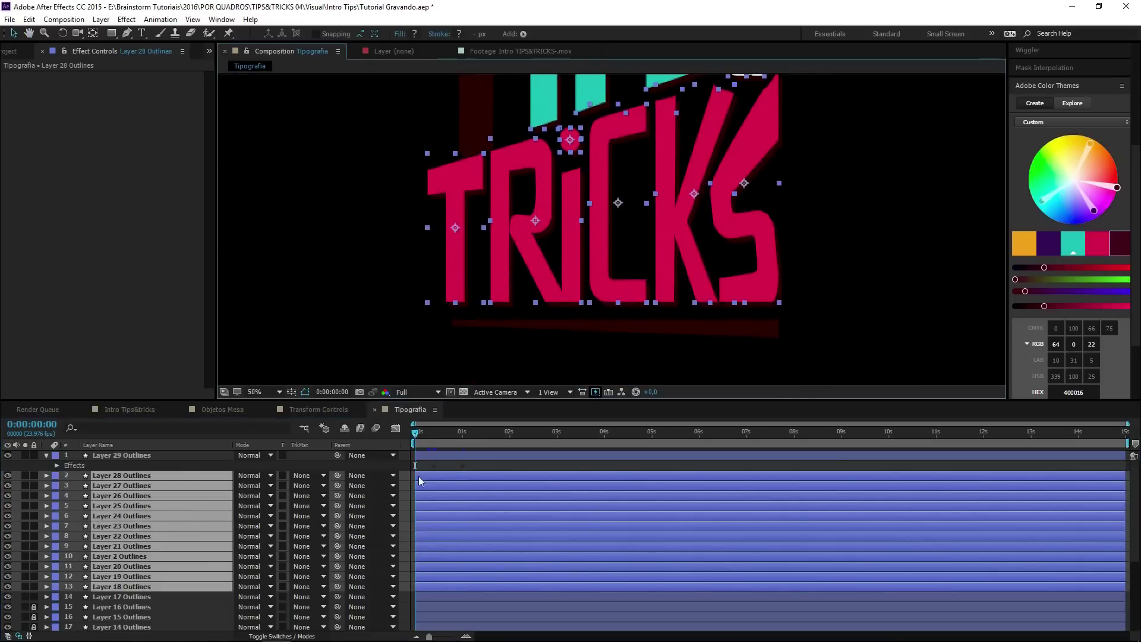
drag(423, 436, 421, 443)
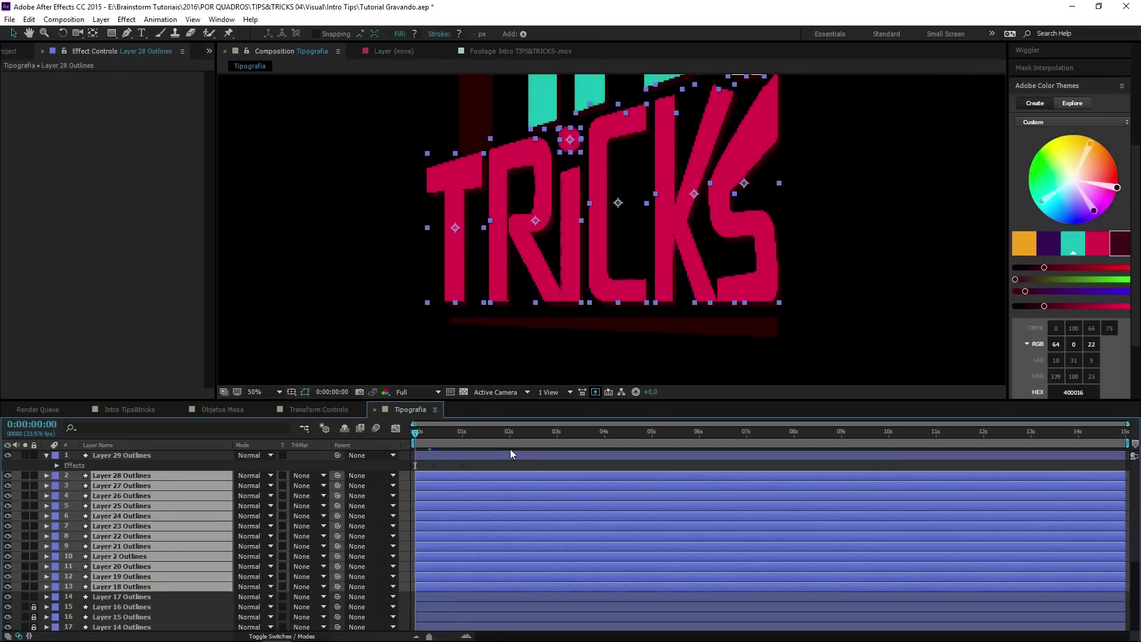
key(ctrl+v)
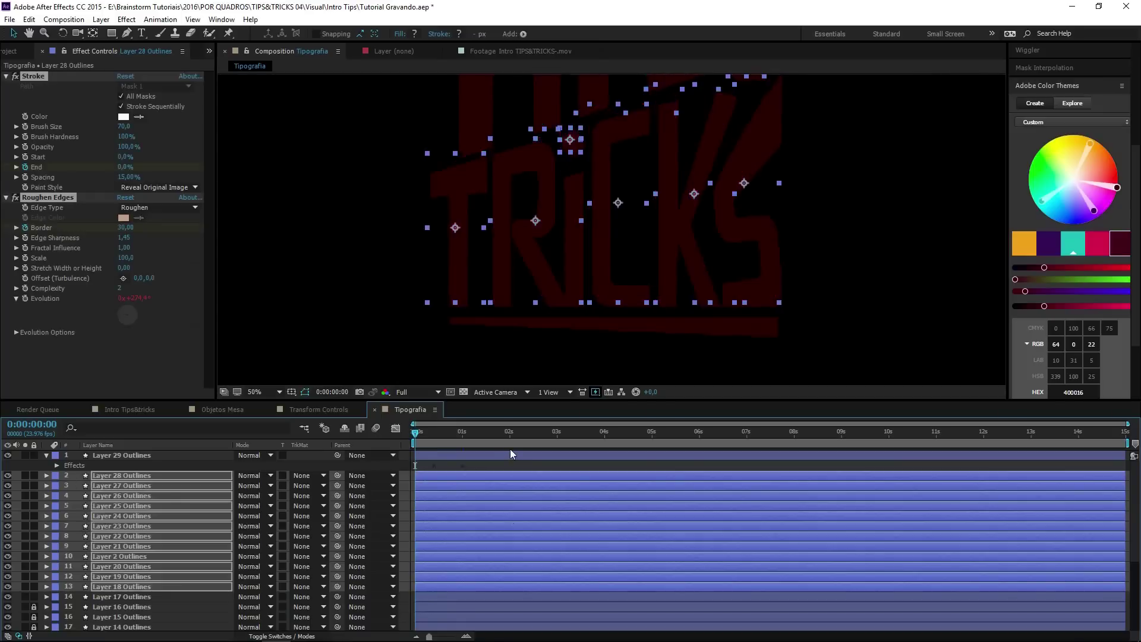
click(496, 464)
Step: Set the preview resolution to Quarter
click(437, 392)
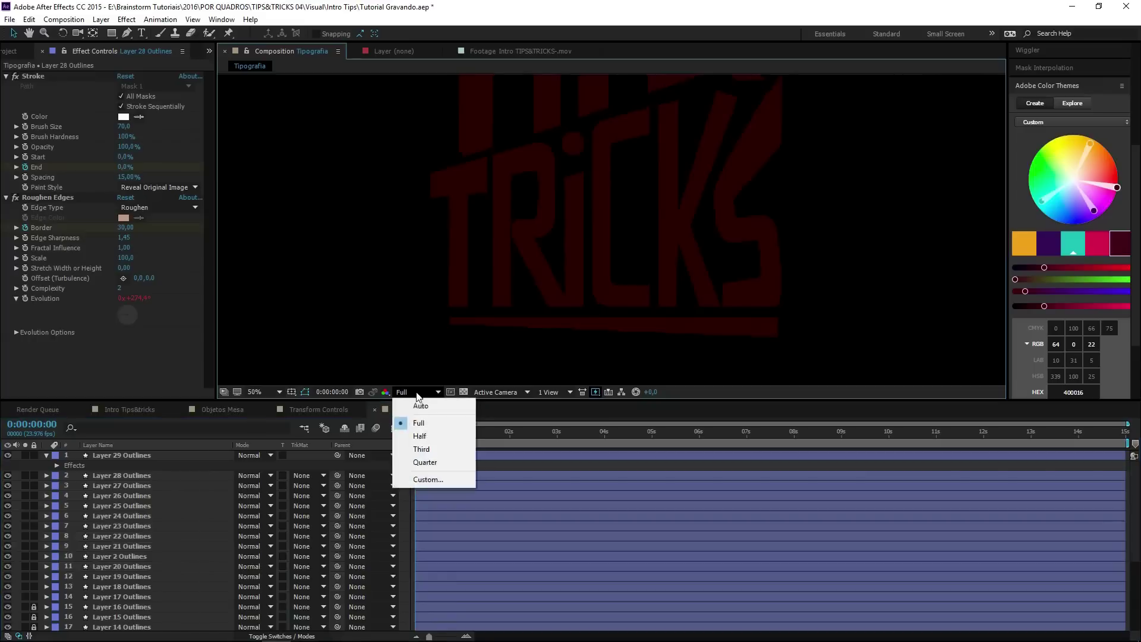
click(433, 462)
scroll(597, 203, down, 2)
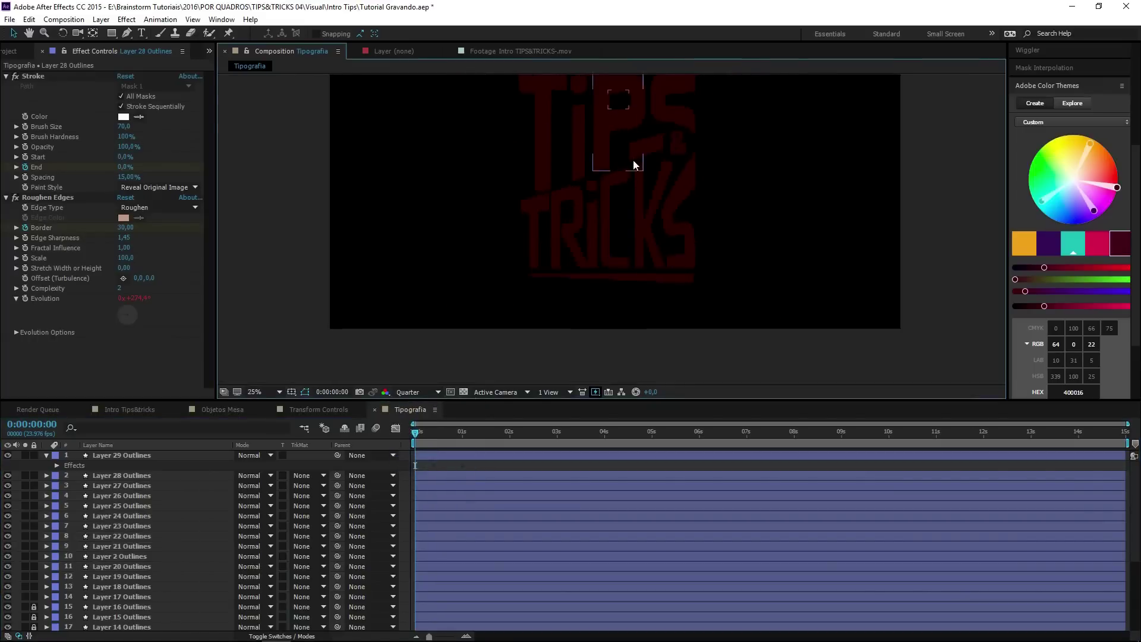
scroll(620, 228, down, 1)
click(495, 464)
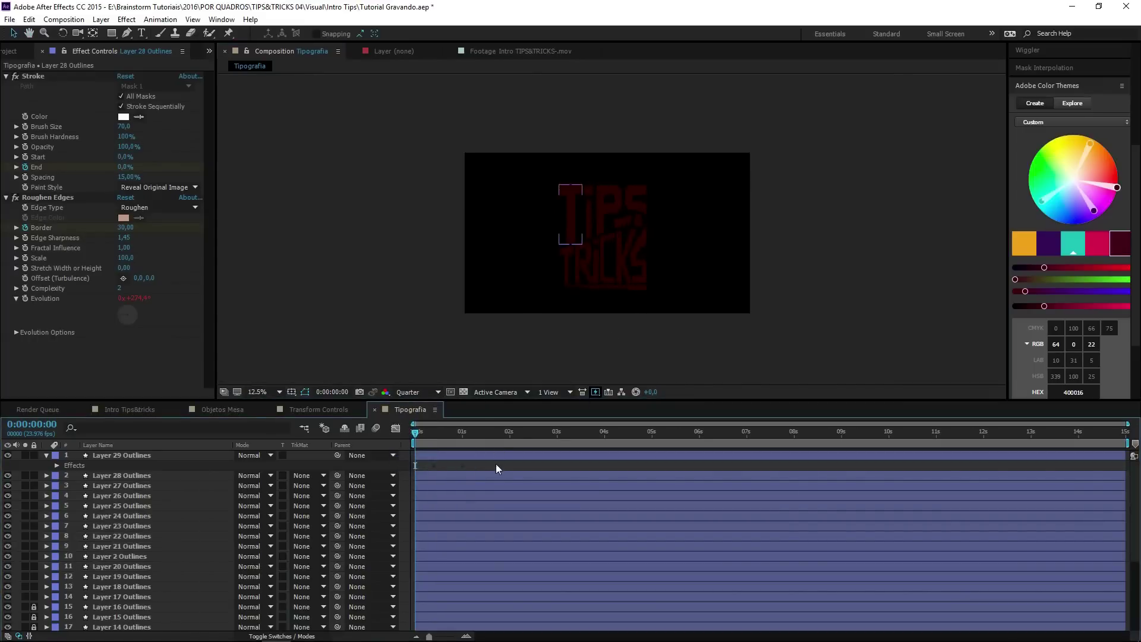
key(space)
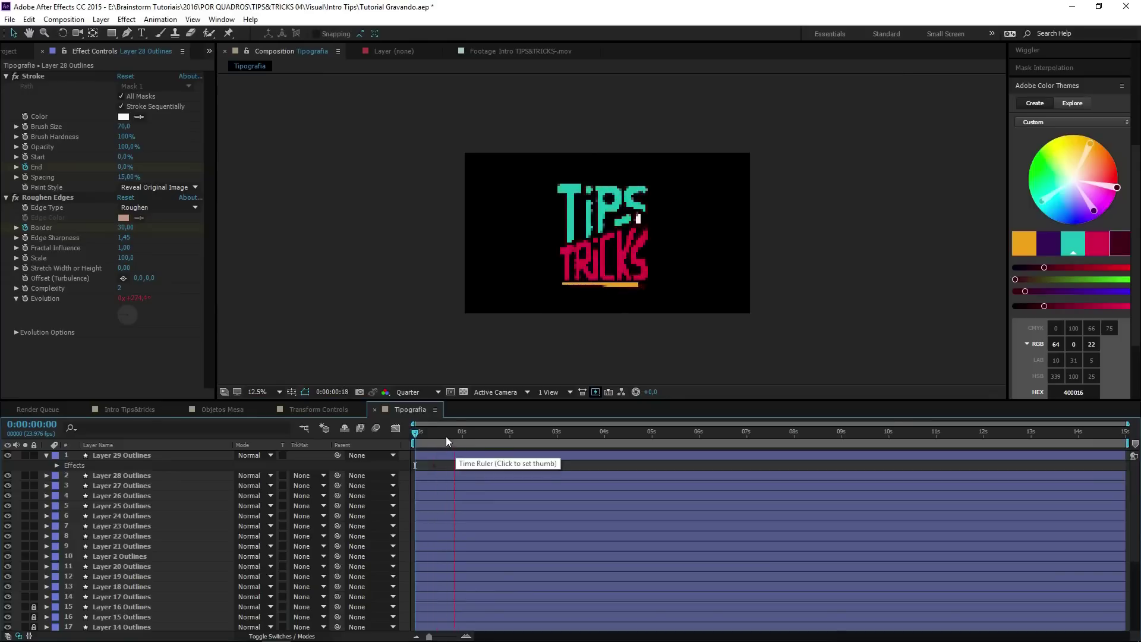
drag(445, 436, 404, 435)
click(416, 392)
click(429, 438)
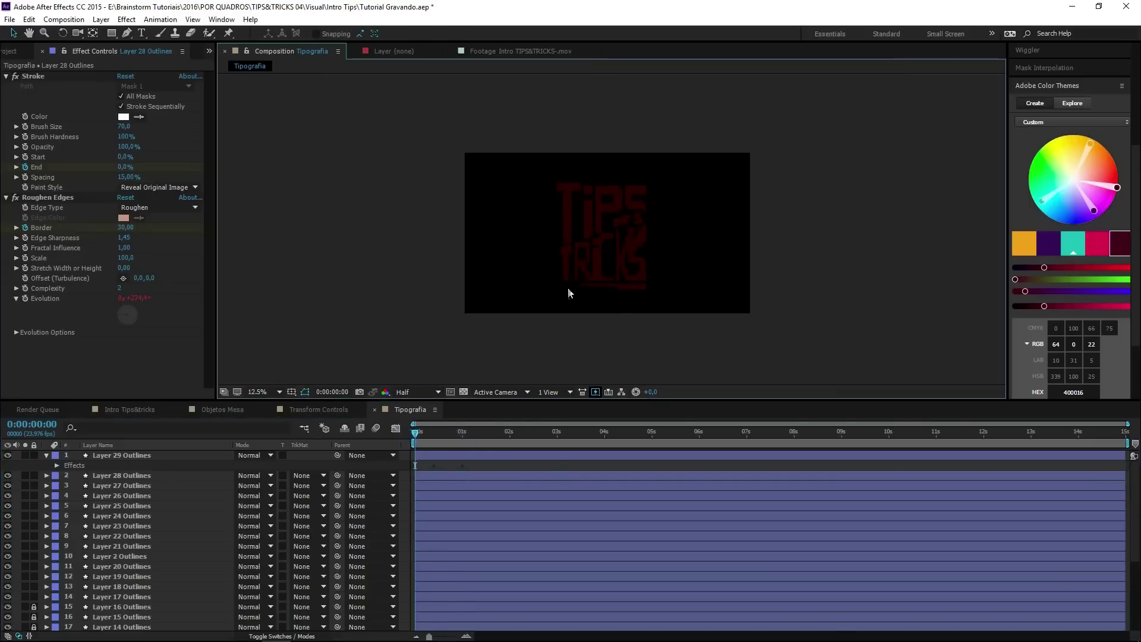
key(period)
key(space)
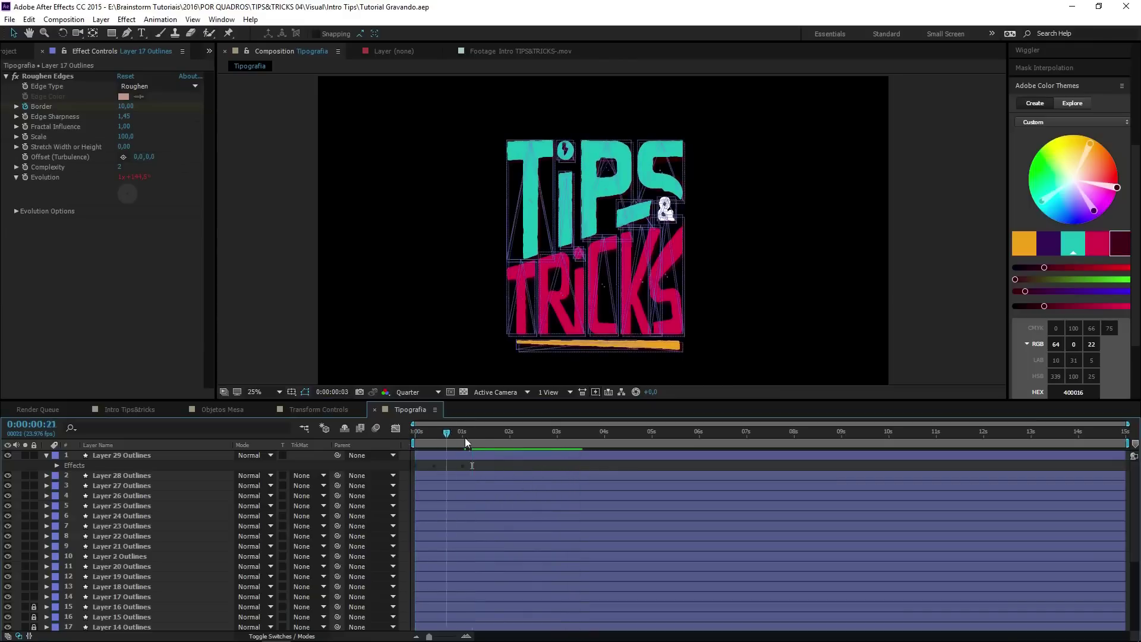
drag(465, 437, 482, 440)
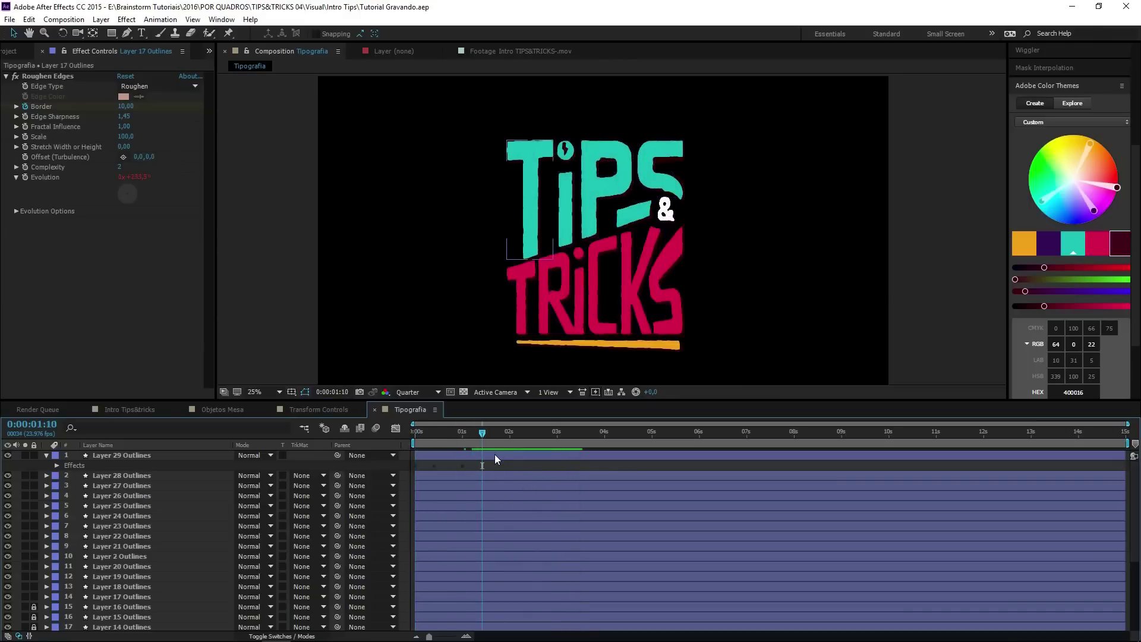
mouse_move(482, 434)
mouse_down()
mouse_move(365, 441)
mouse_move(392, 441)
mouse_up()
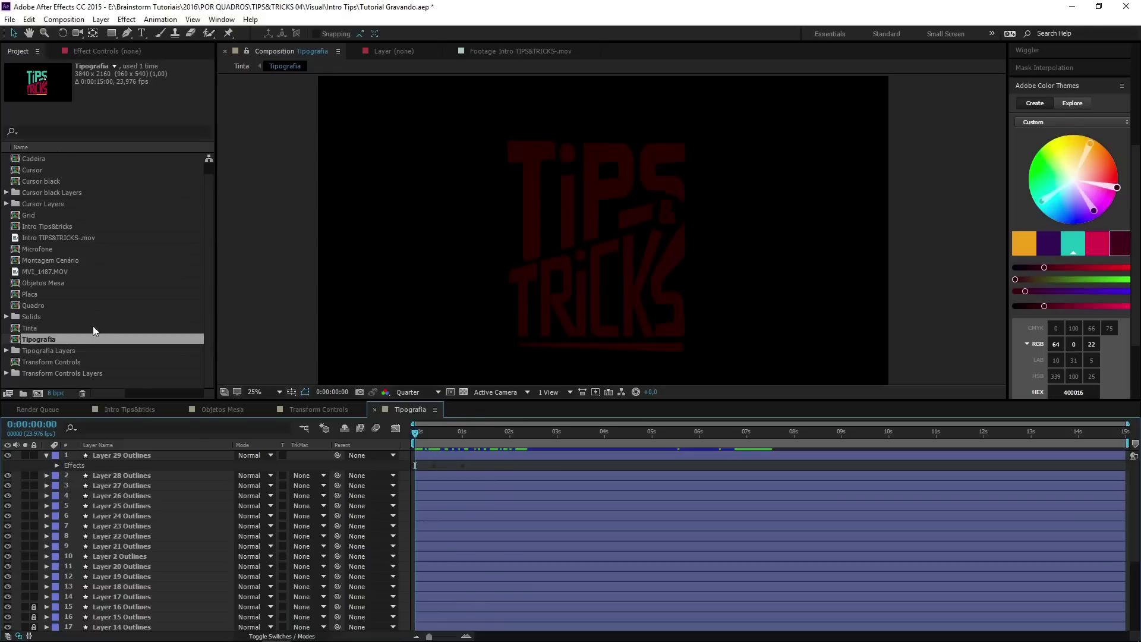
right_click(105, 381)
Step: Create a 1920×1080, 0:00:15:00 composition named Tinta
click(117, 390)
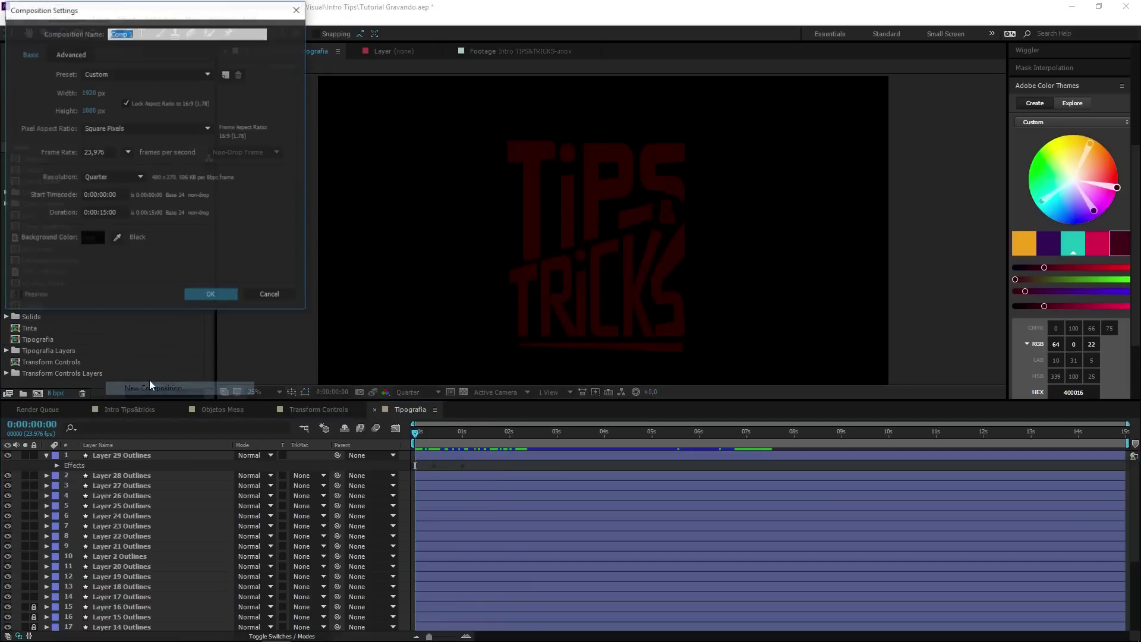
text(Tinta)
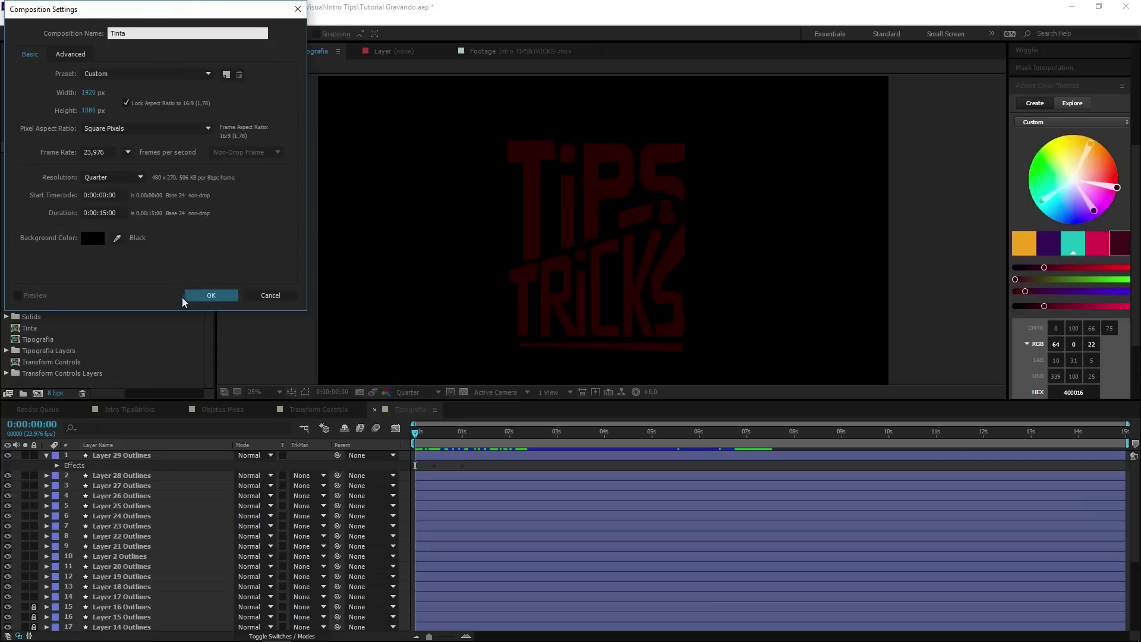
click(210, 295)
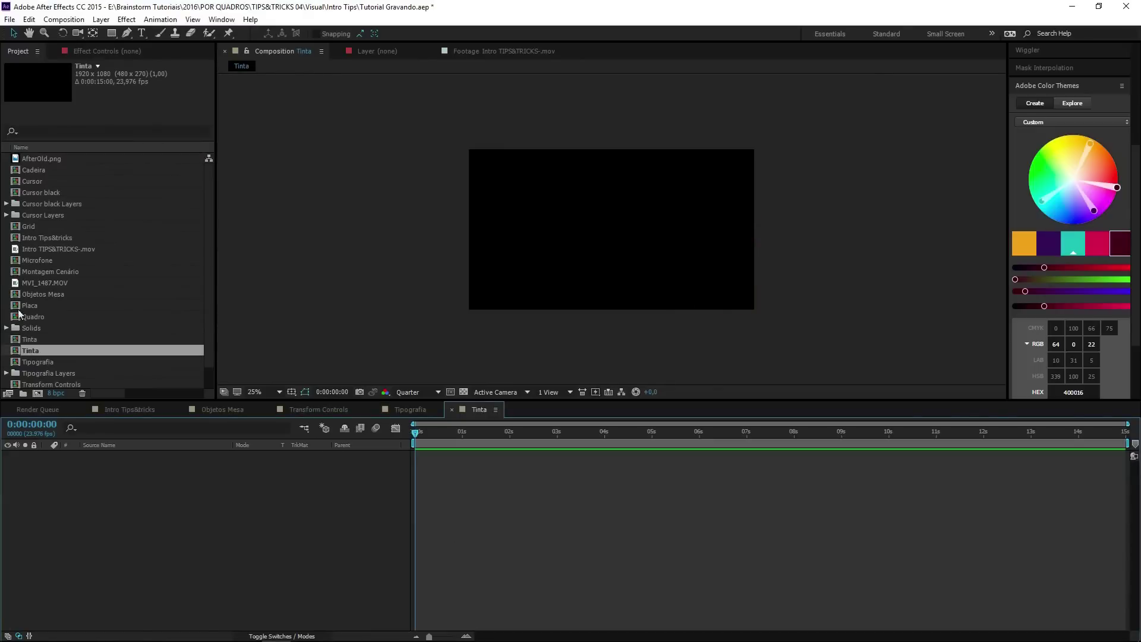
Step: Add the Tipografia comp as a layer in Tinta and scale it to 50%
scroll(45, 355, down, 1)
drag(37, 340, 196, 502)
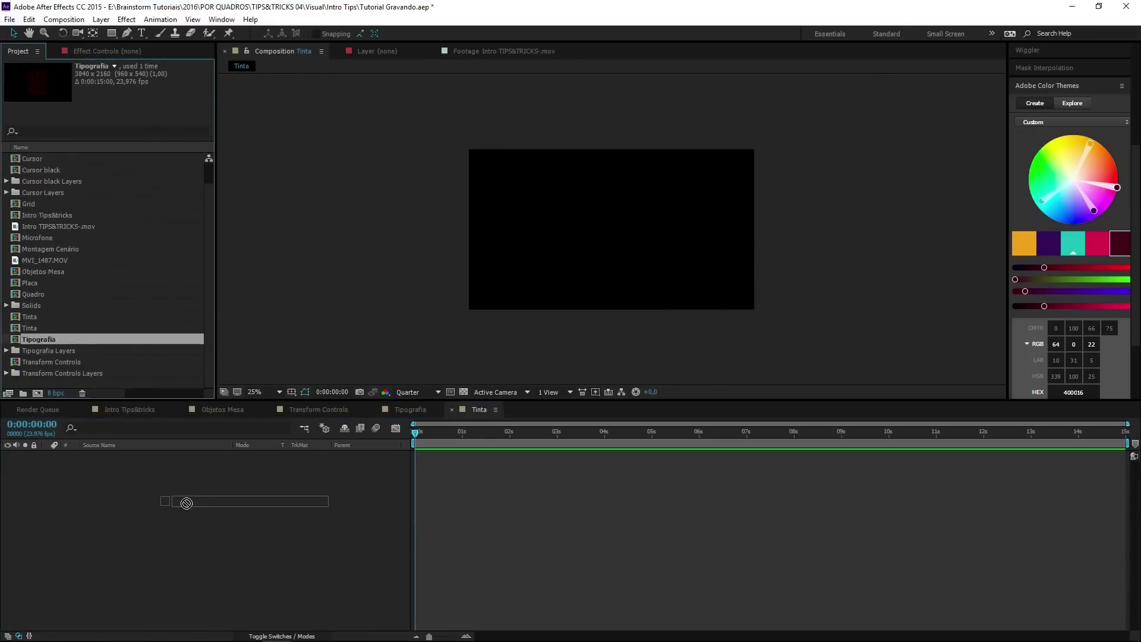
mouse_move(196, 502)
mouse_down()
mouse_move(377, 487)
mouse_move(250, 480)
mouse_up()
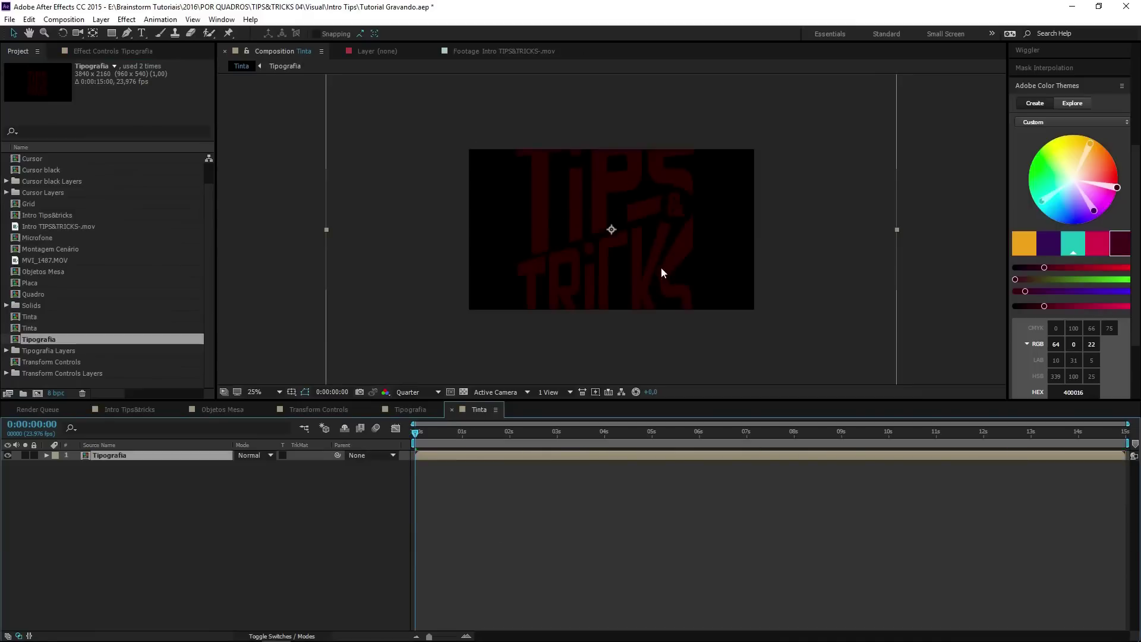
key(s)
click(274, 466)
text(50)
key(Return)
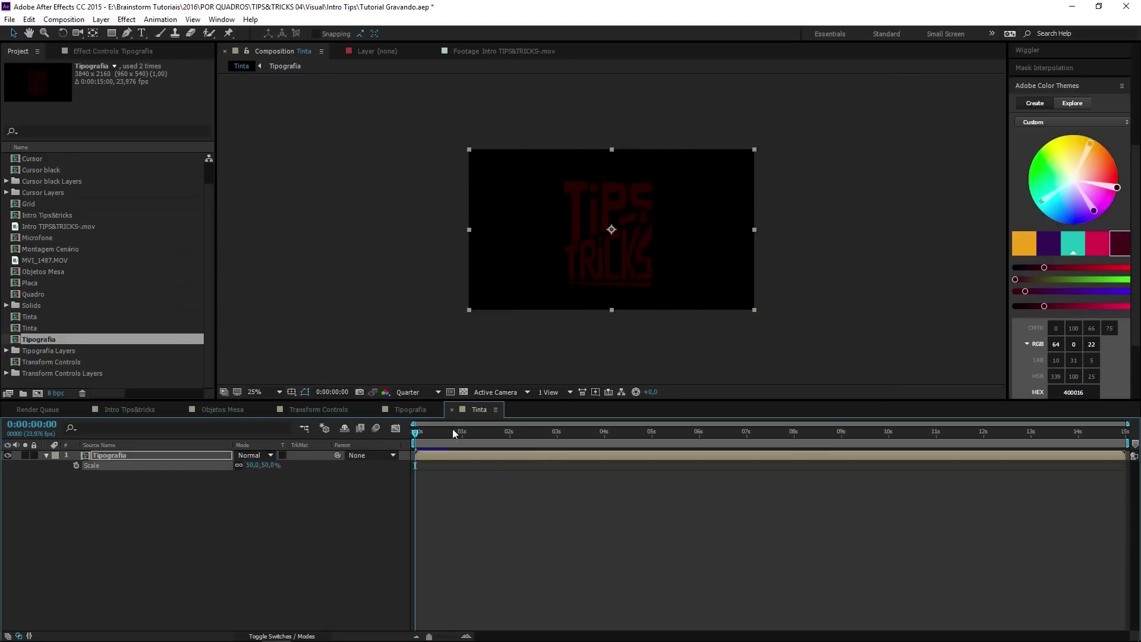
Step: Set the Tipografia layer's in-point at 0:00:00:15, then return to the first frame
click(481, 496)
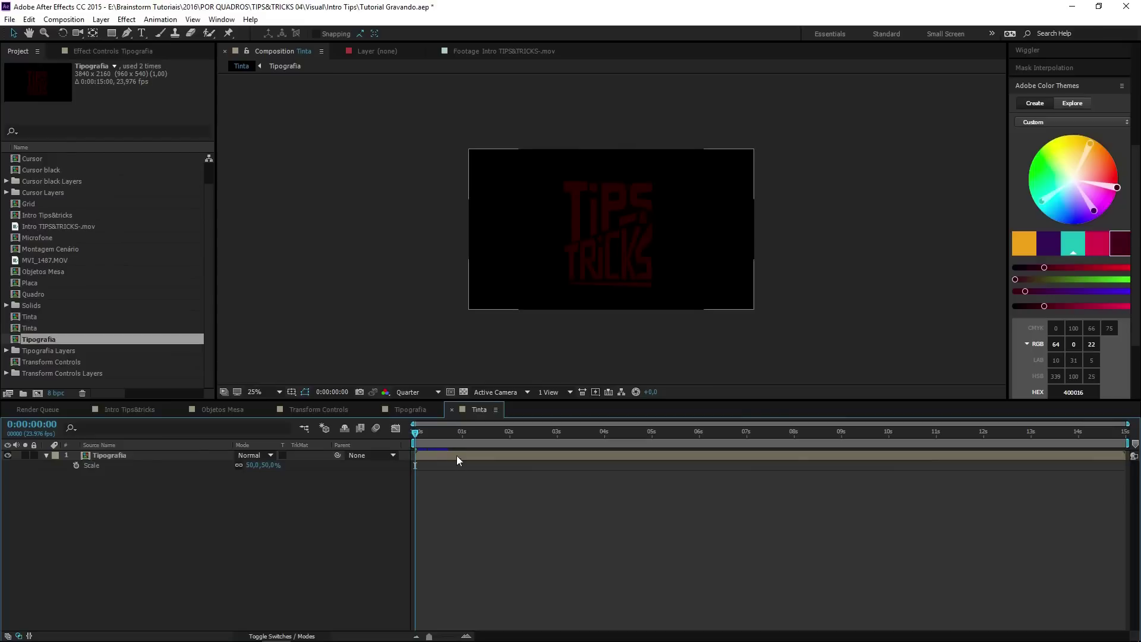
drag(426, 438, 422, 439)
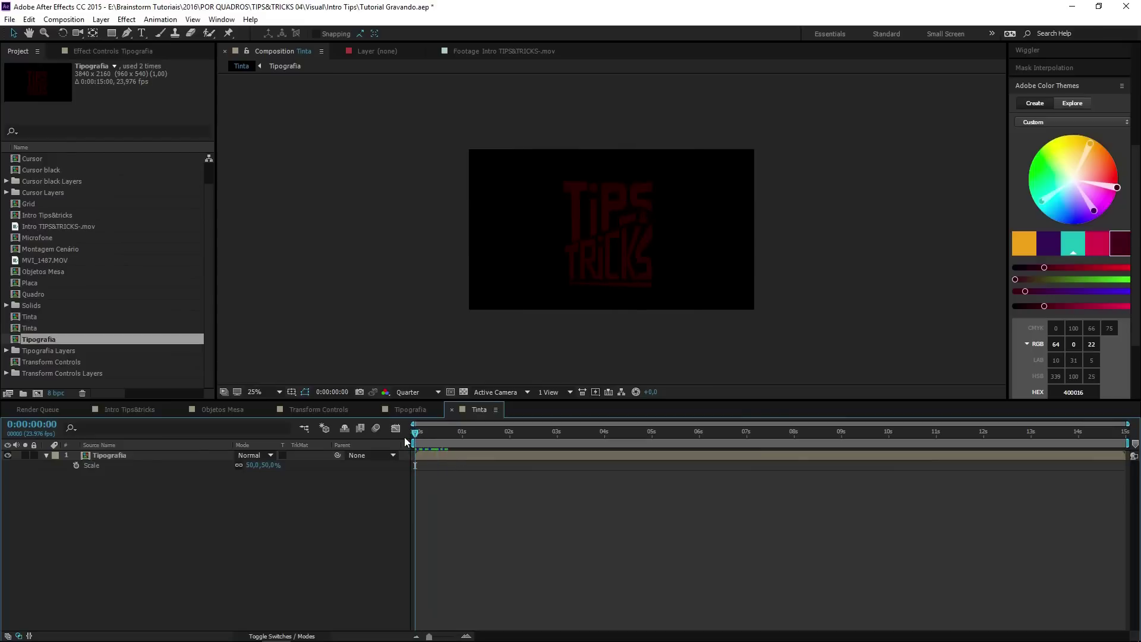
click(439, 456)
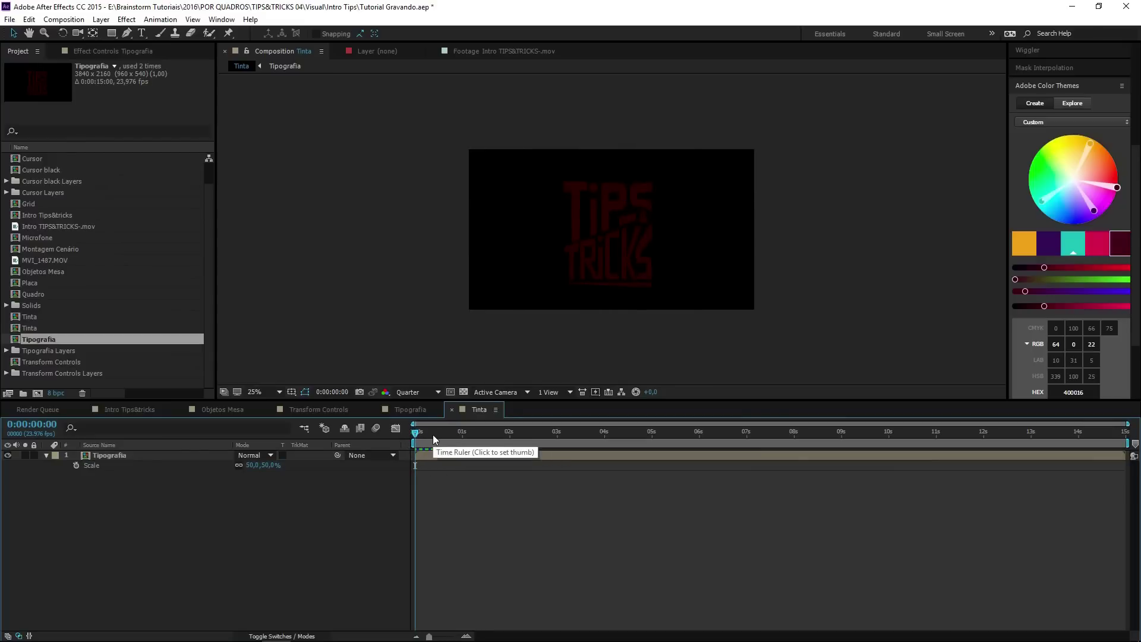
click(127, 458)
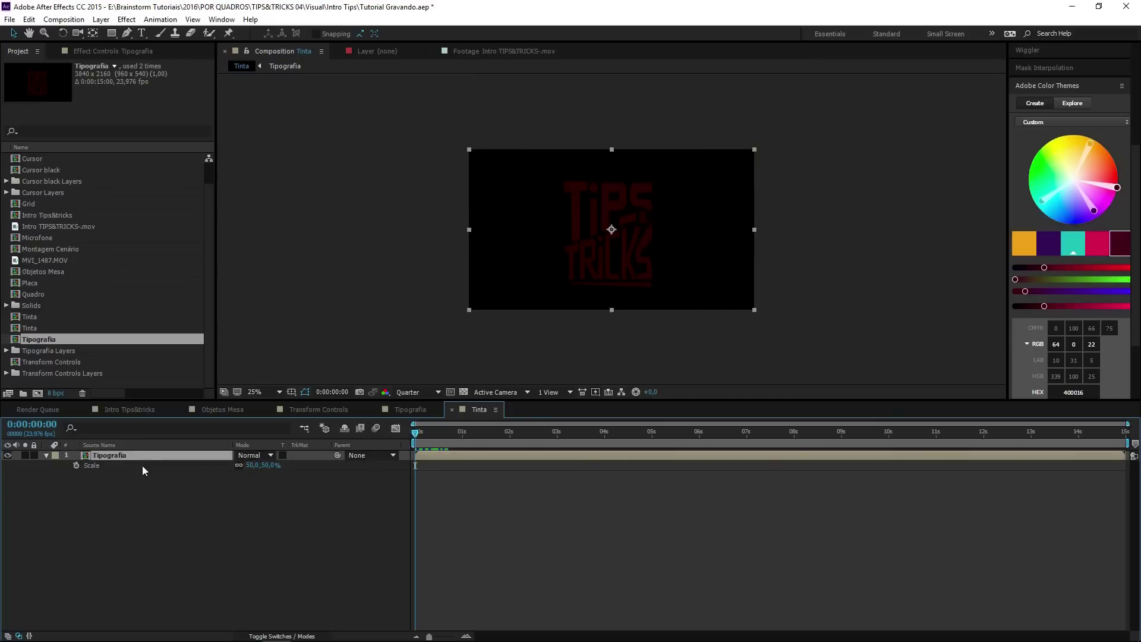
drag(428, 433, 445, 436)
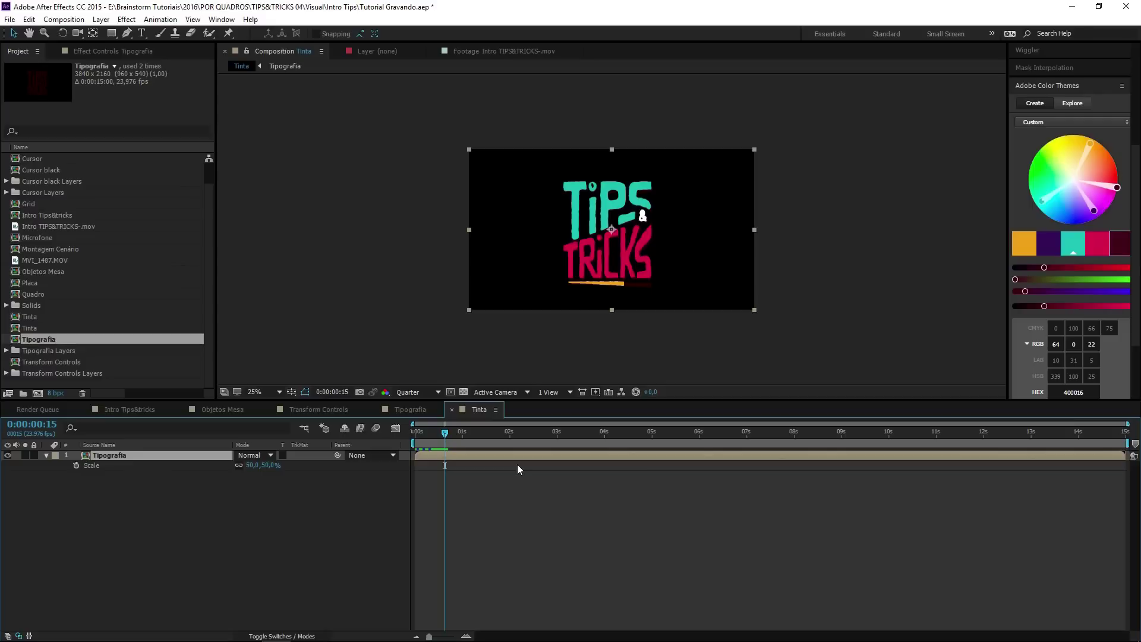
mouse_move(517, 457)
mouse_down()
mouse_move(524, 464)
mouse_move(506, 470)
mouse_up()
key(bracketleft)
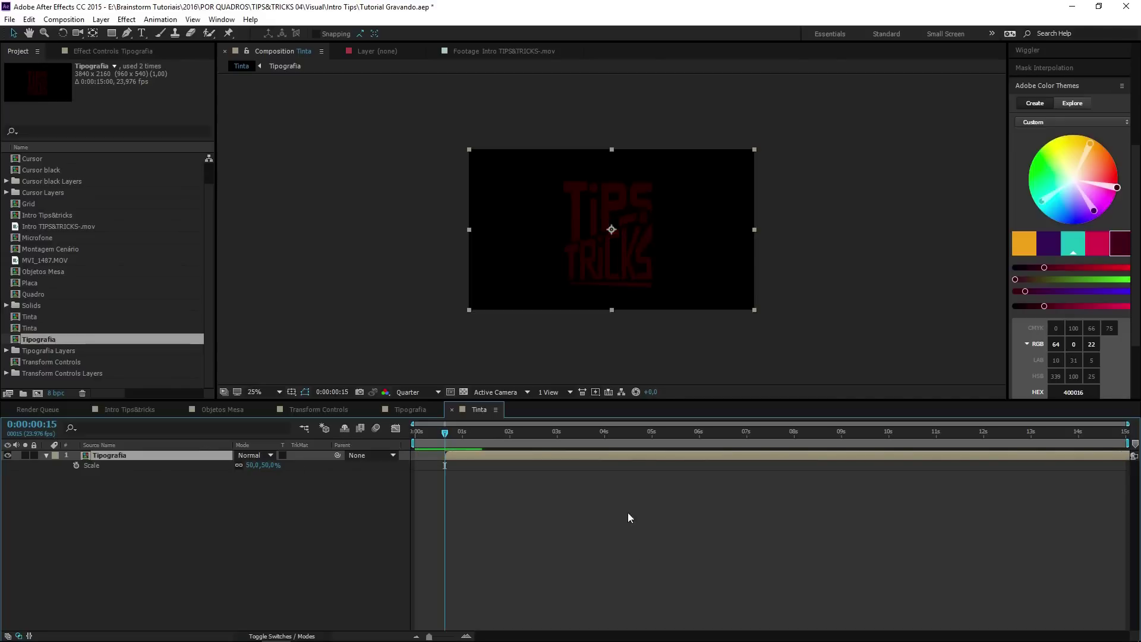
drag(445, 443, 415, 443)
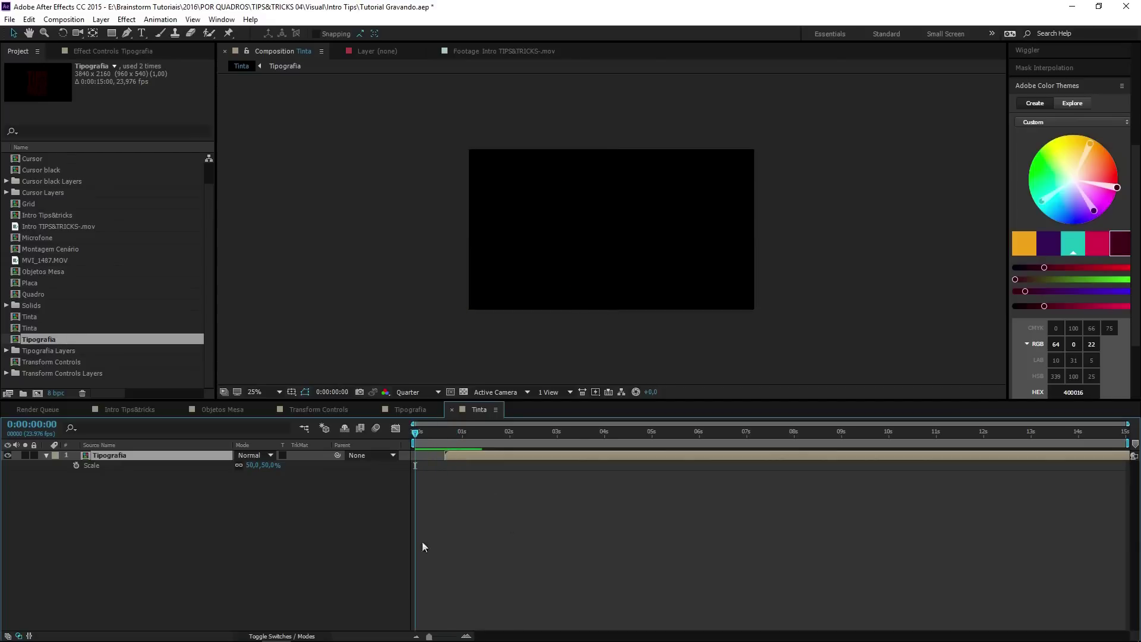
Step: Create a deep purple solid from the sampled swatch and place it below Tipografia
right_click(120, 524)
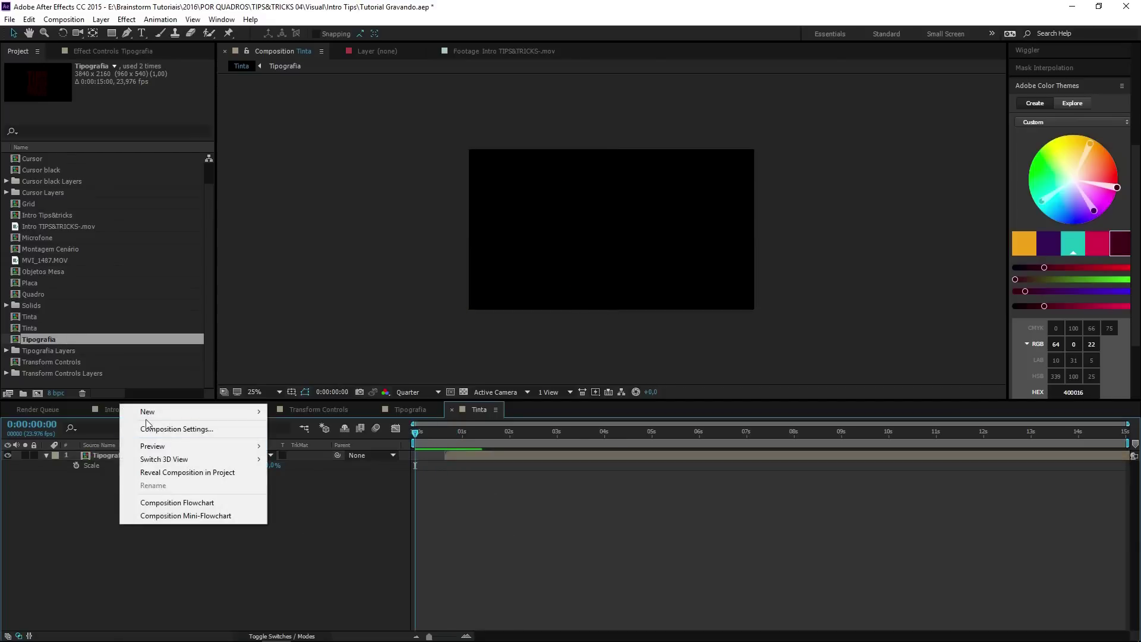
mouse_move(156, 411)
click(293, 442)
click(156, 208)
click(1045, 235)
key(Return)
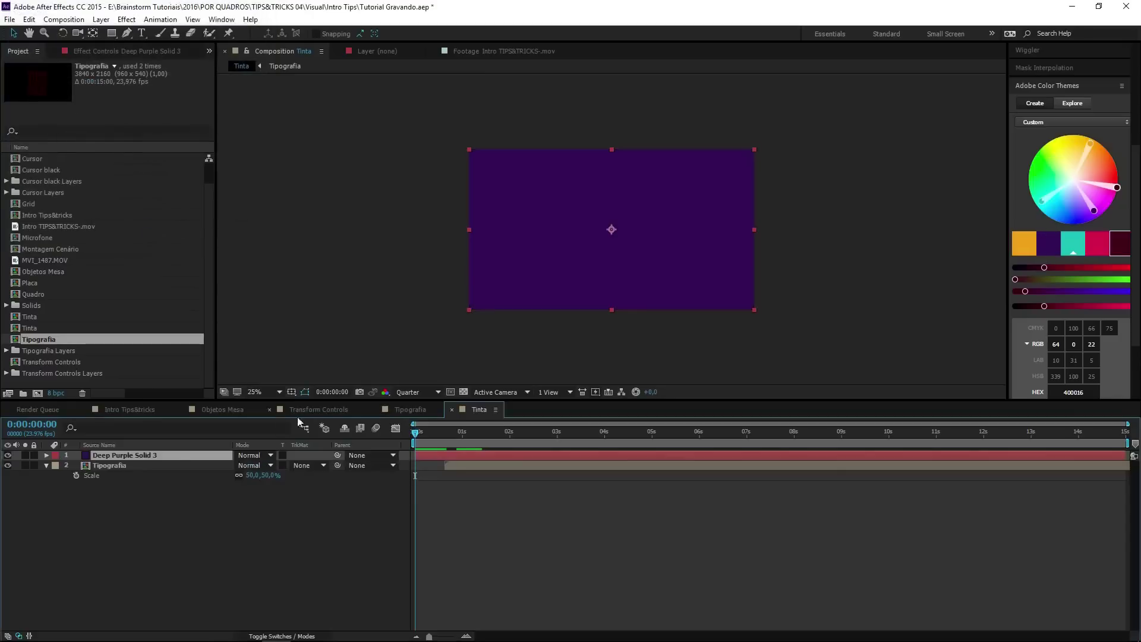
drag(172, 455, 173, 481)
Step: Scrub through the title animation over the purple background to check the coloured title
mouse_move(437, 441)
mouse_down()
mouse_move(432, 470)
mouse_move(440, 462)
mouse_up()
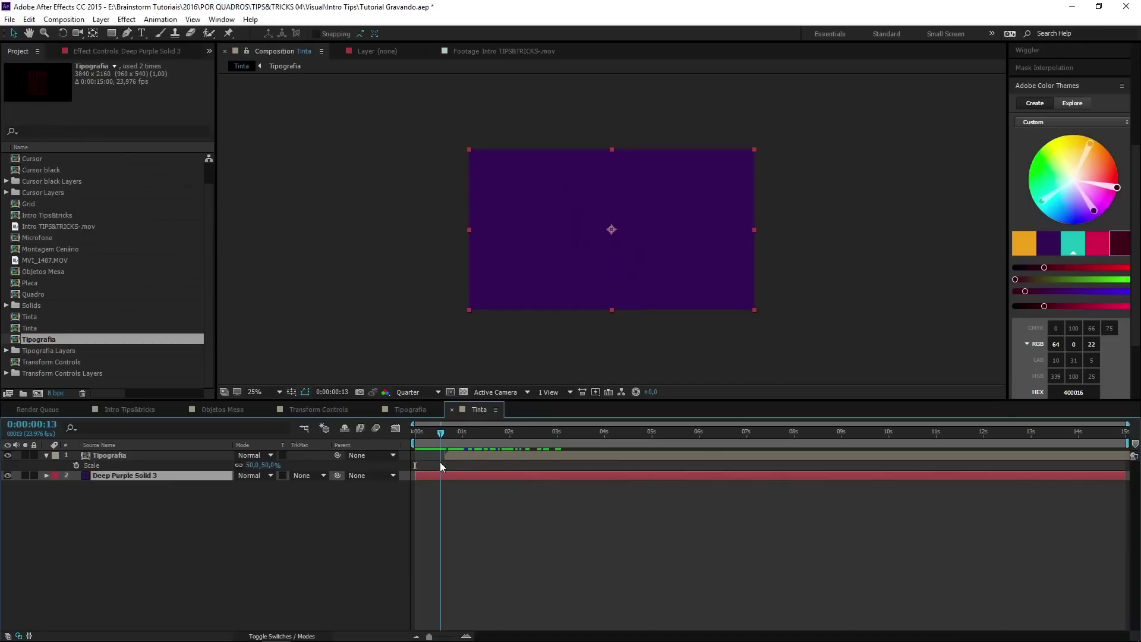
drag(440, 462, 455, 468)
mouse_move(457, 470)
mouse_down()
mouse_move(473, 469)
mouse_move(437, 469)
mouse_move(465, 475)
mouse_move(445, 472)
mouse_move(466, 473)
mouse_move(468, 446)
mouse_move(421, 446)
mouse_move(445, 446)
mouse_up()
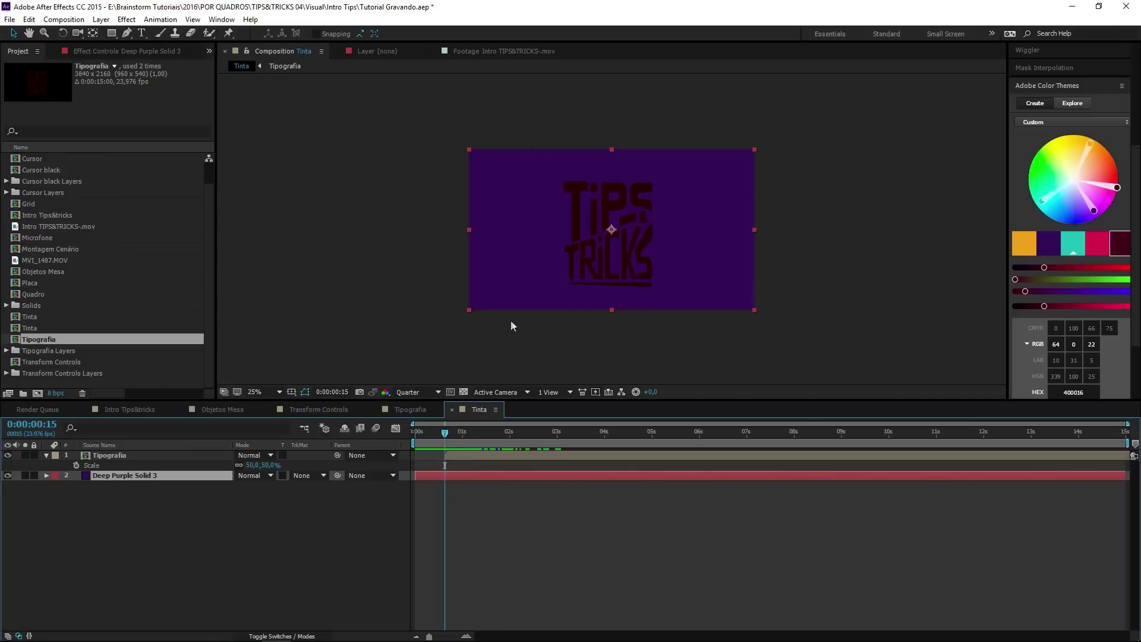
click(465, 436)
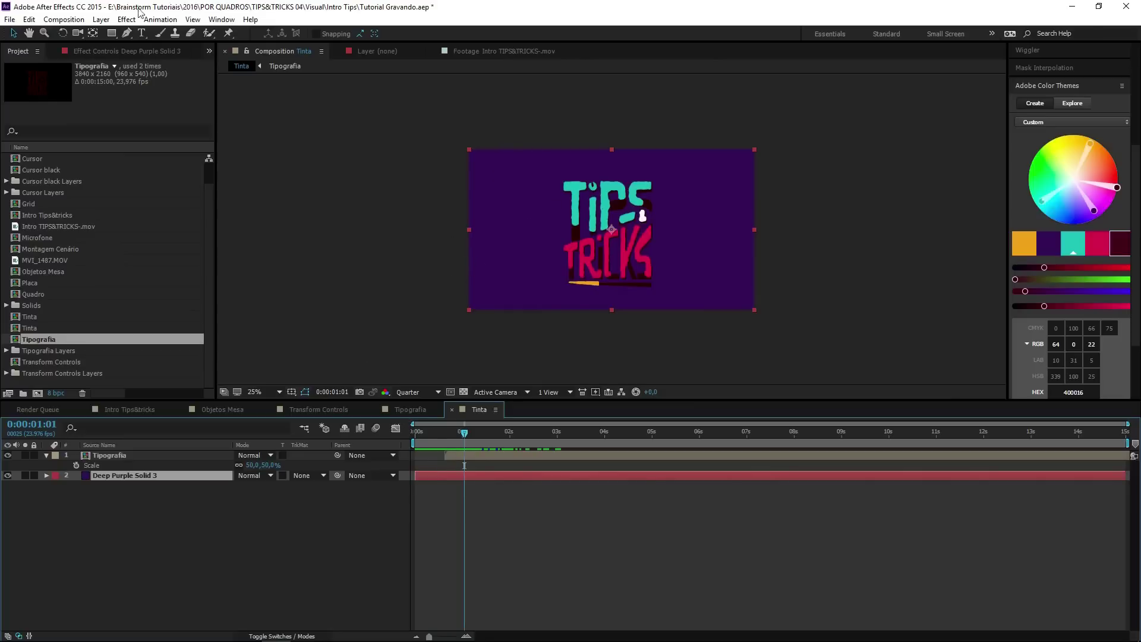
click(285, 527)
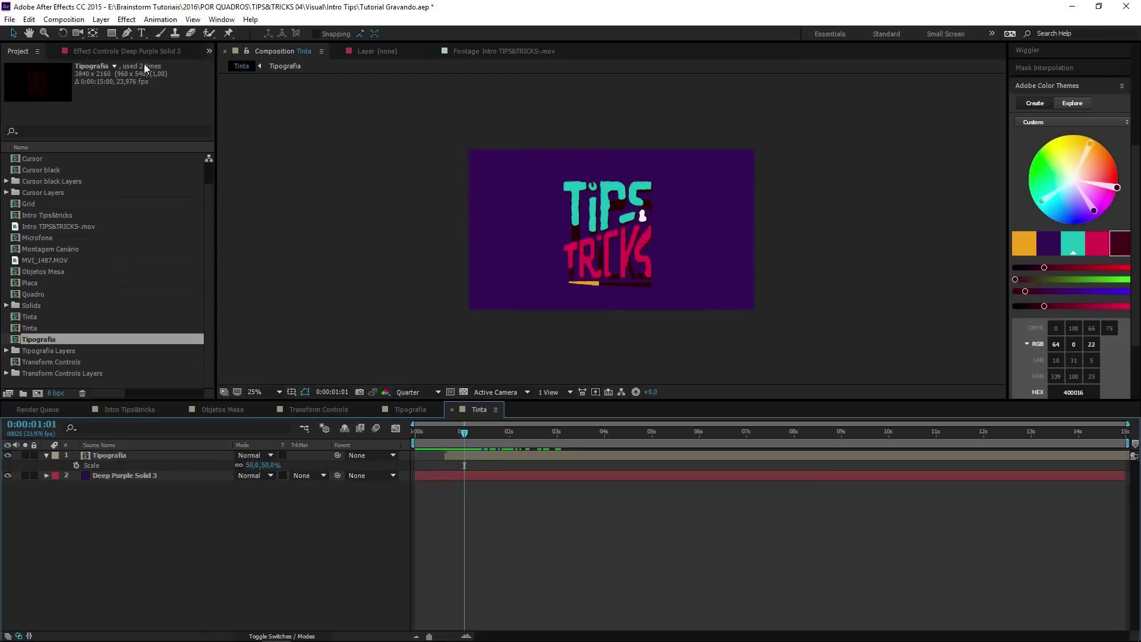
Step: Choose the Pen tool with a solid 50 px teal (1CC1B7) stroke and place the first point left of the frame
click(126, 34)
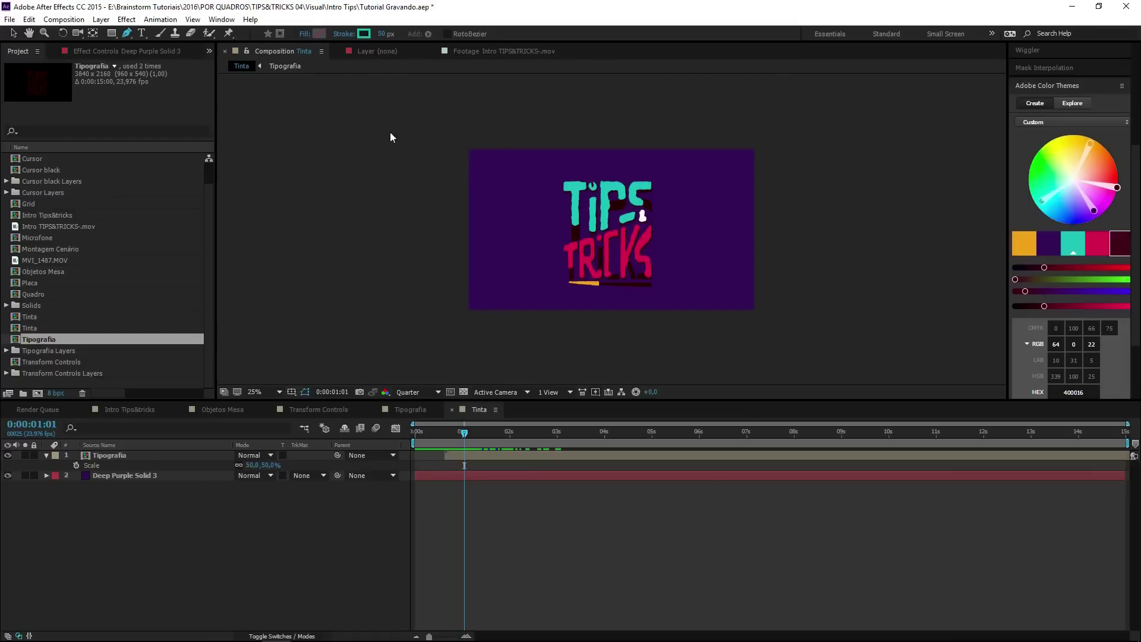
alt+click(364, 34)
click(381, 33)
key(Return)
click(363, 34)
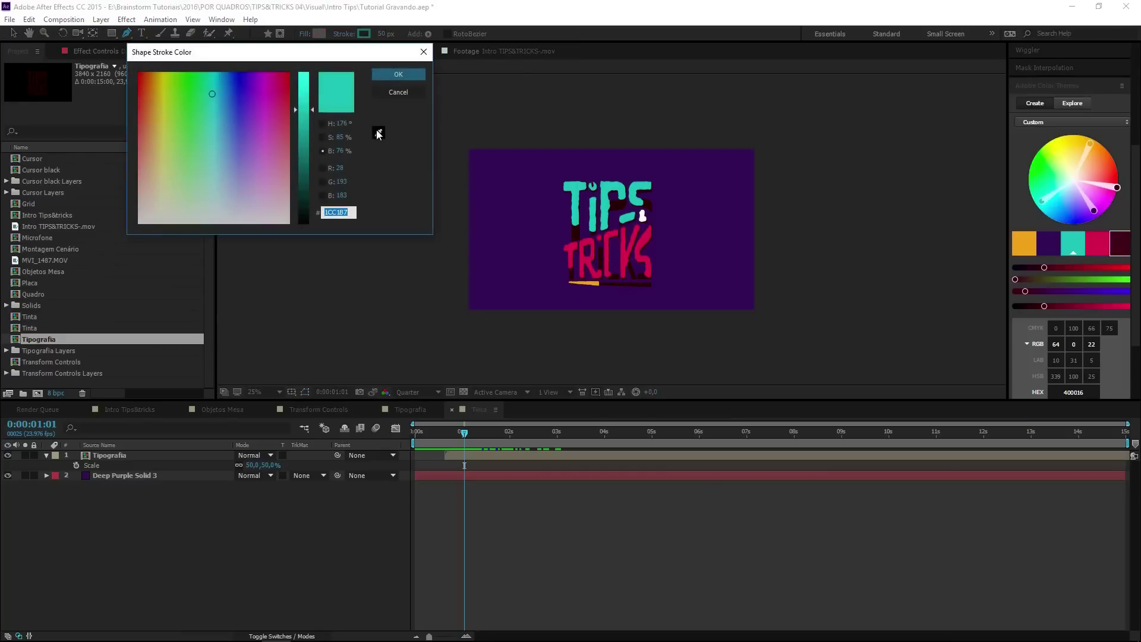
click(378, 132)
click(578, 186)
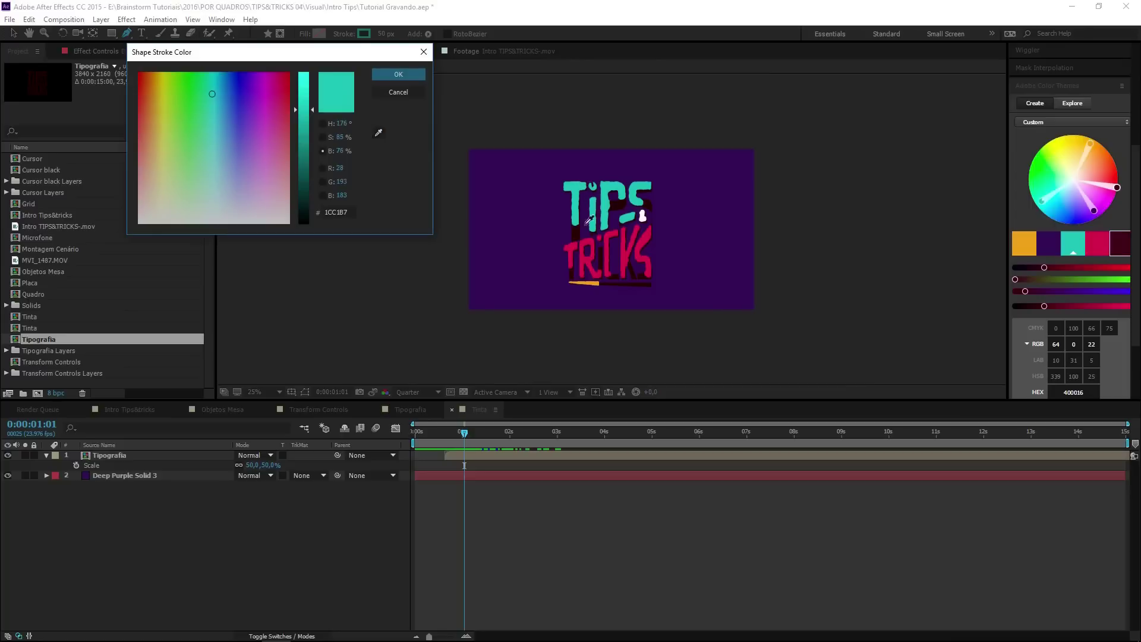
click(399, 75)
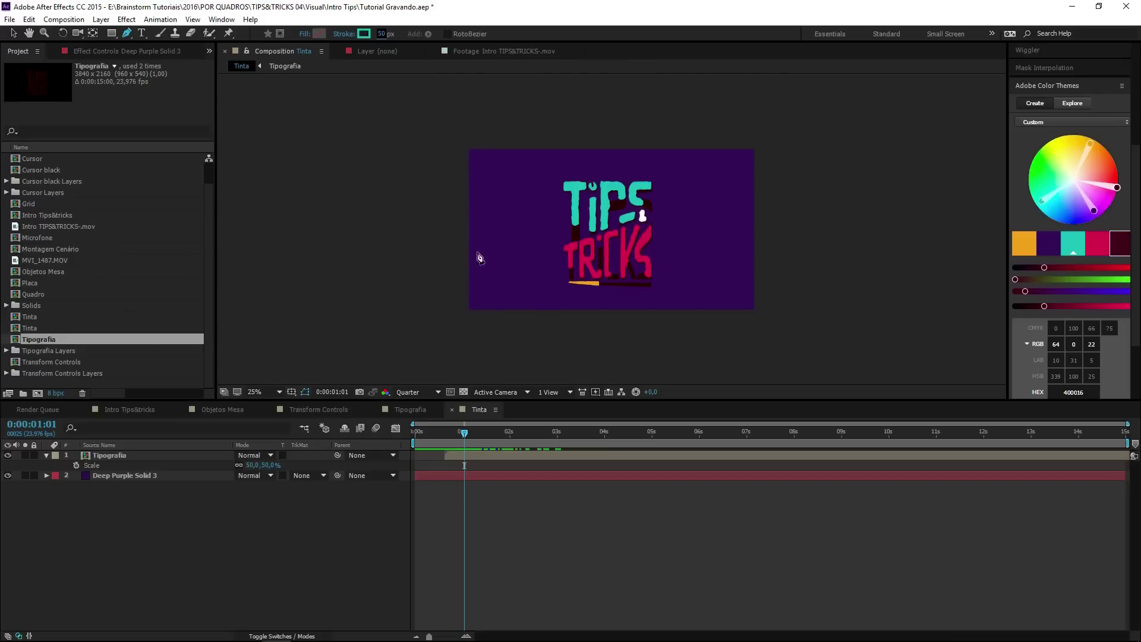
click(444, 258)
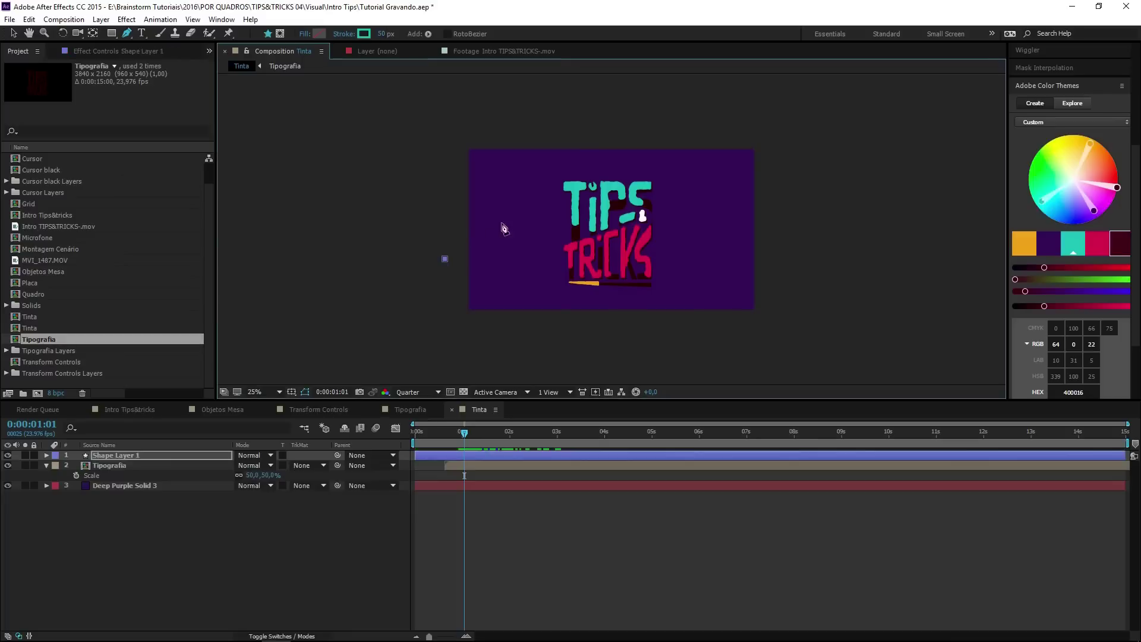
Step: Draw a curved Bezier path that loops from the left and curls up toward TIPS, then check earlier frames
mouse_move(527, 193)
mouse_down()
mouse_move(528, 172)
mouse_move(491, 220)
mouse_up()
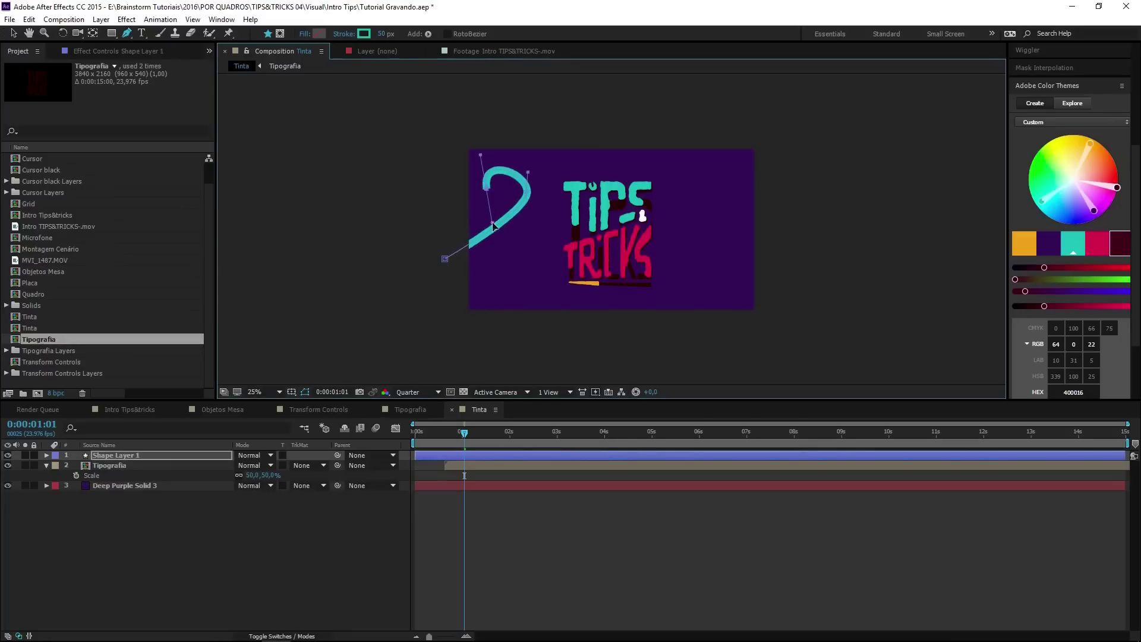
mouse_move(568, 170)
mouse_down()
mouse_move(602, 119)
mouse_move(586, 162)
mouse_up()
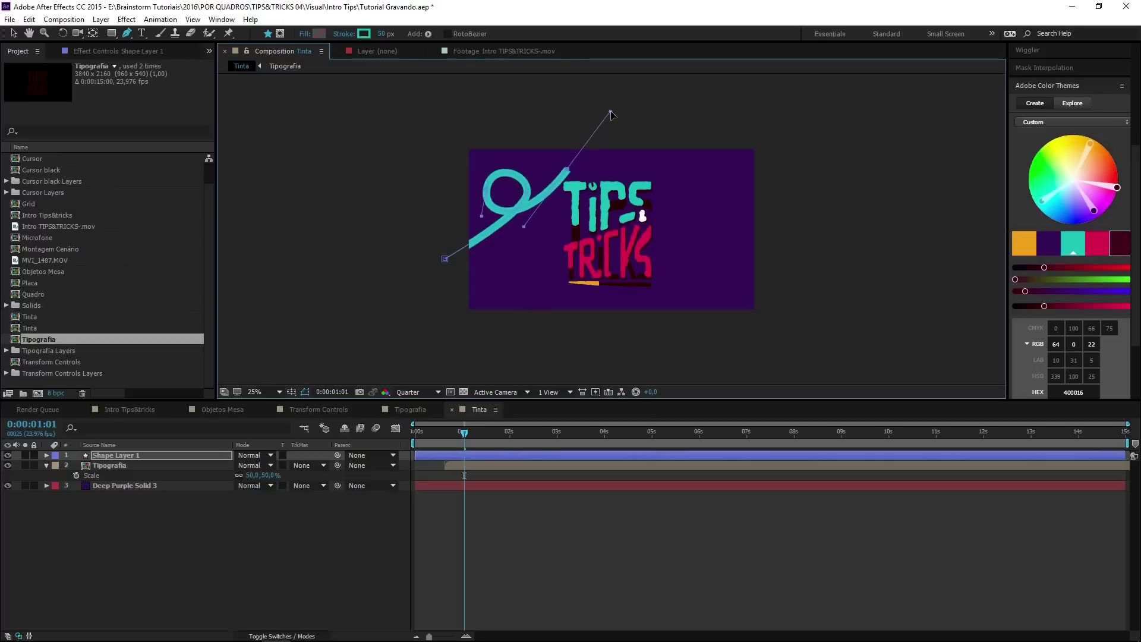
click(600, 181)
mouse_move(604, 182)
mouse_down()
mouse_move(577, 169)
mouse_move(563, 181)
mouse_move(568, 170)
mouse_up()
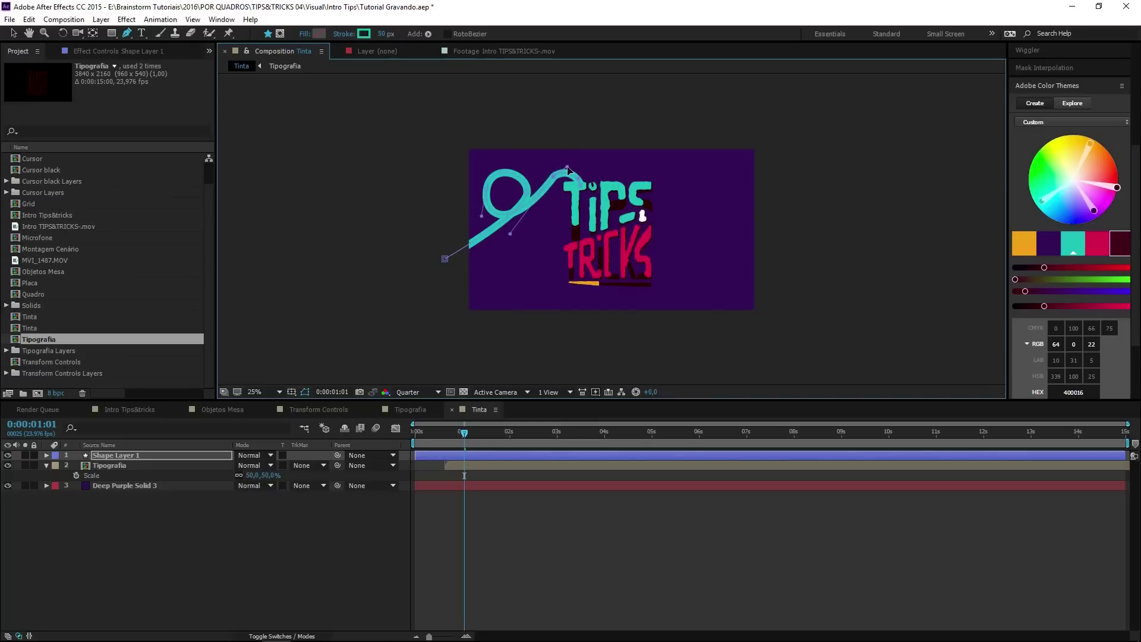
drag(523, 222, 514, 236)
drag(468, 447, 404, 452)
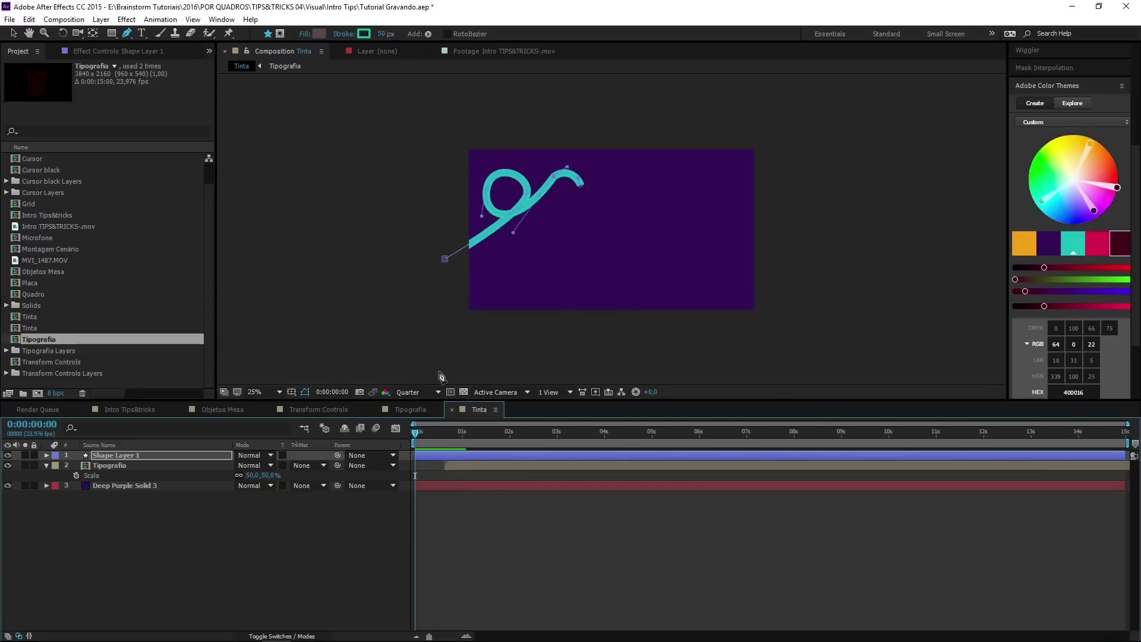
click(141, 456)
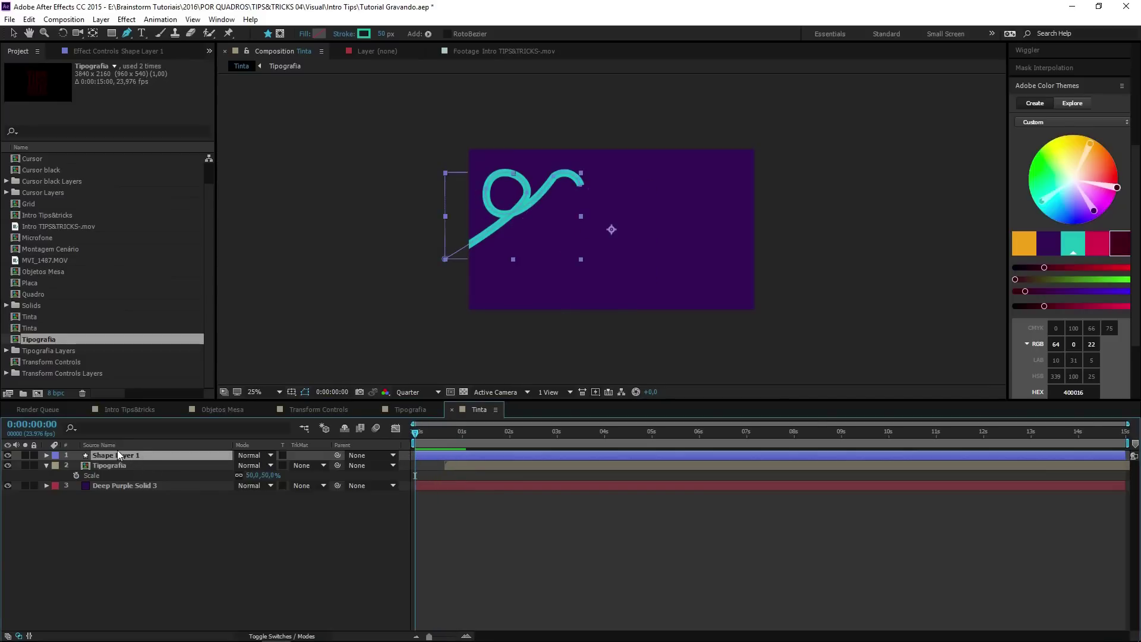
Step: Rename the shape layer Jato de Tinta Azul and add Trim Paths to it
key(Return)
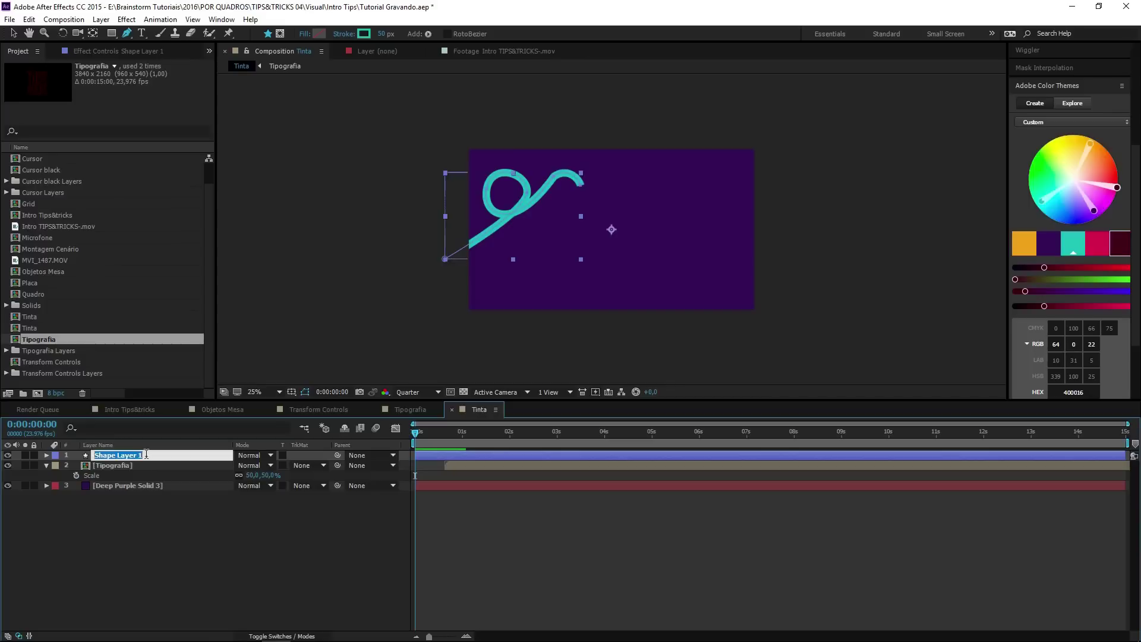
text(J)
text(ul)
key(Return)
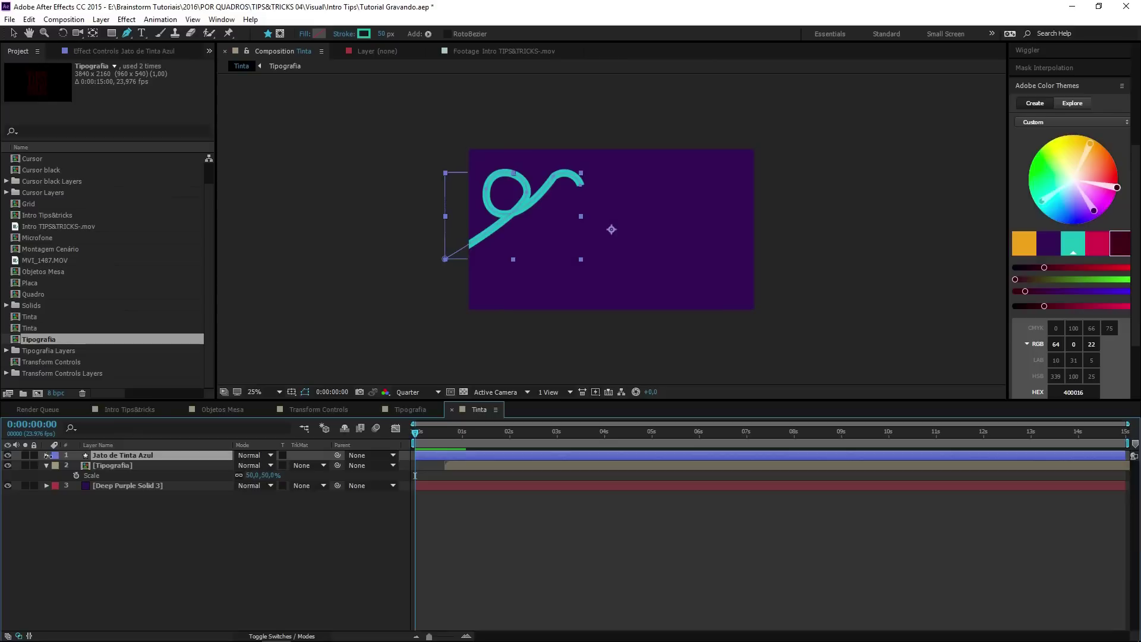
click(47, 455)
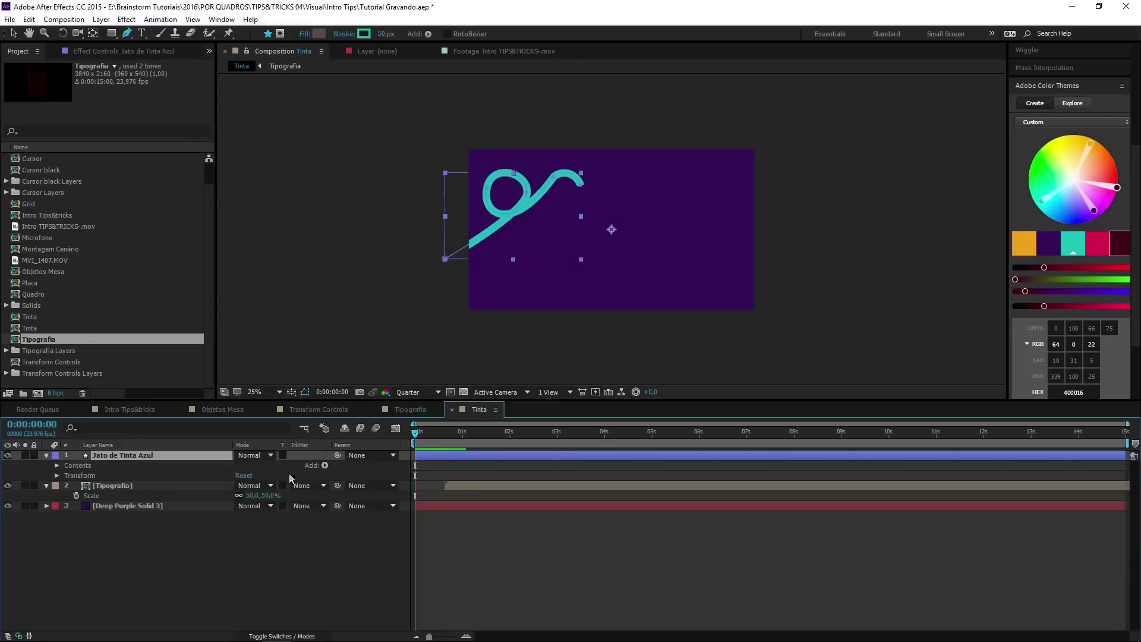
click(325, 466)
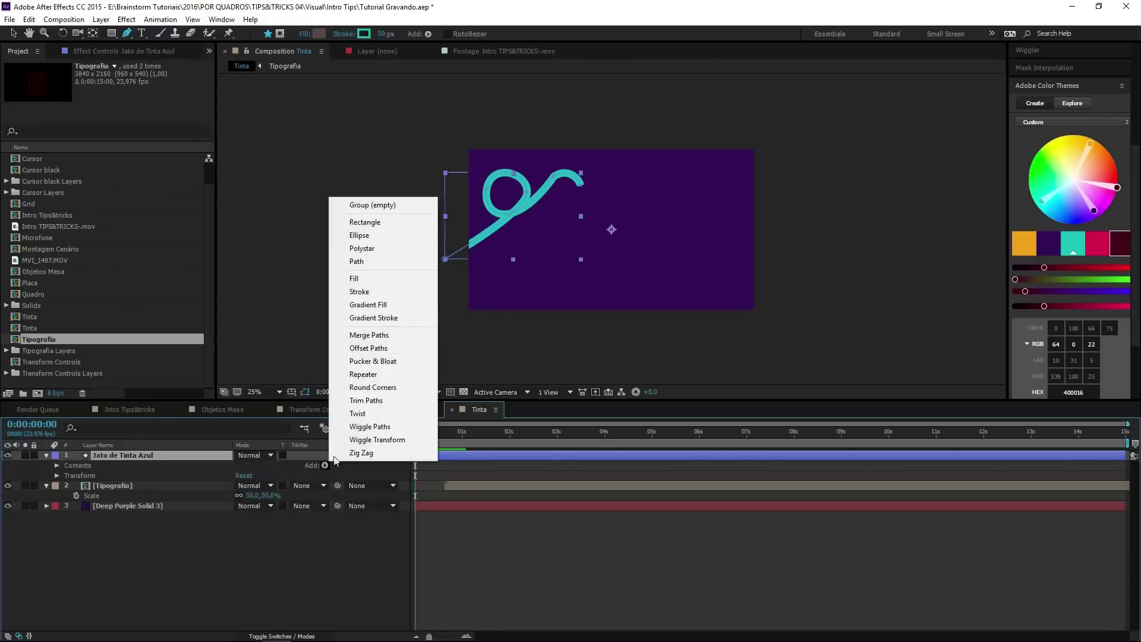
click(411, 401)
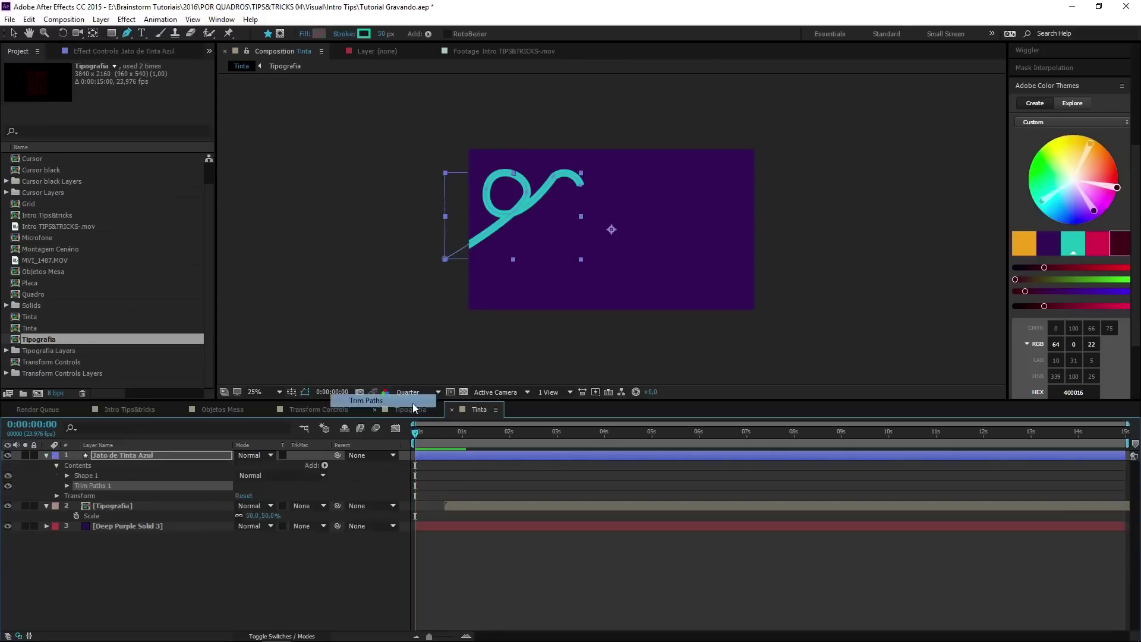
click(67, 486)
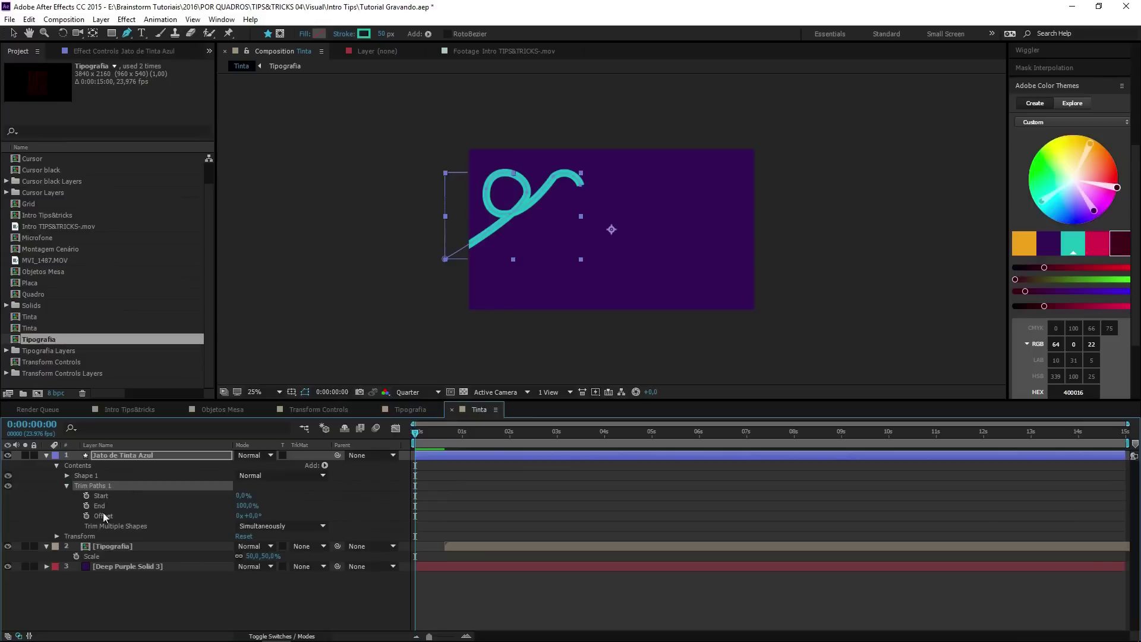
Step: Keyframe Trim Paths End from 0% and Start/End to 100%, then Easy Ease the keys
click(86, 496)
click(86, 506)
click(245, 507)
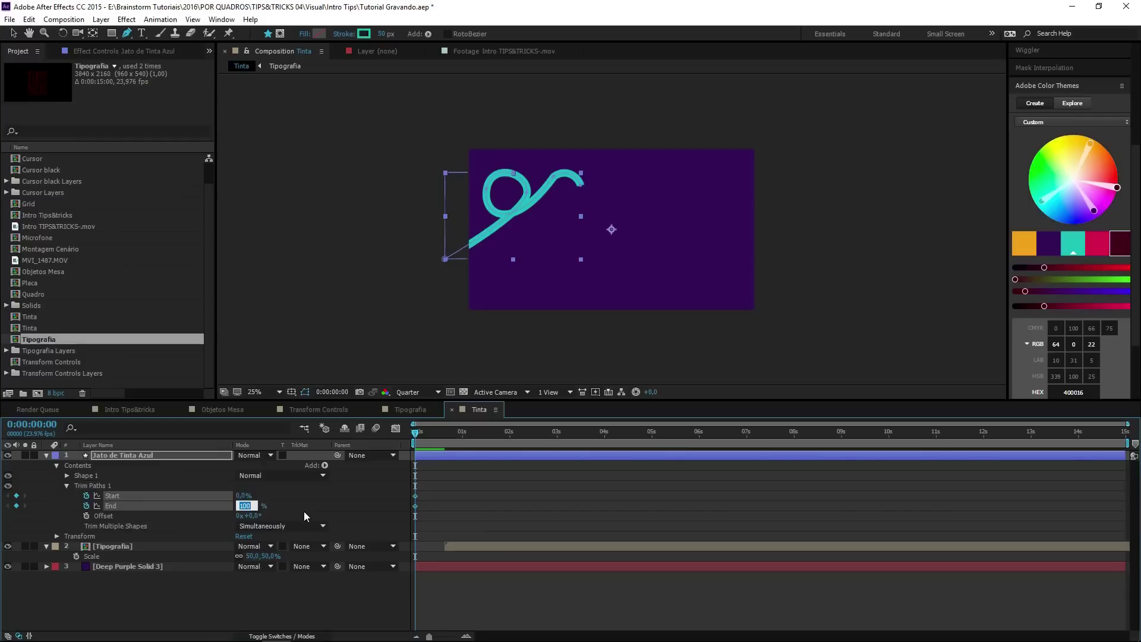
text(0)
key(Return)
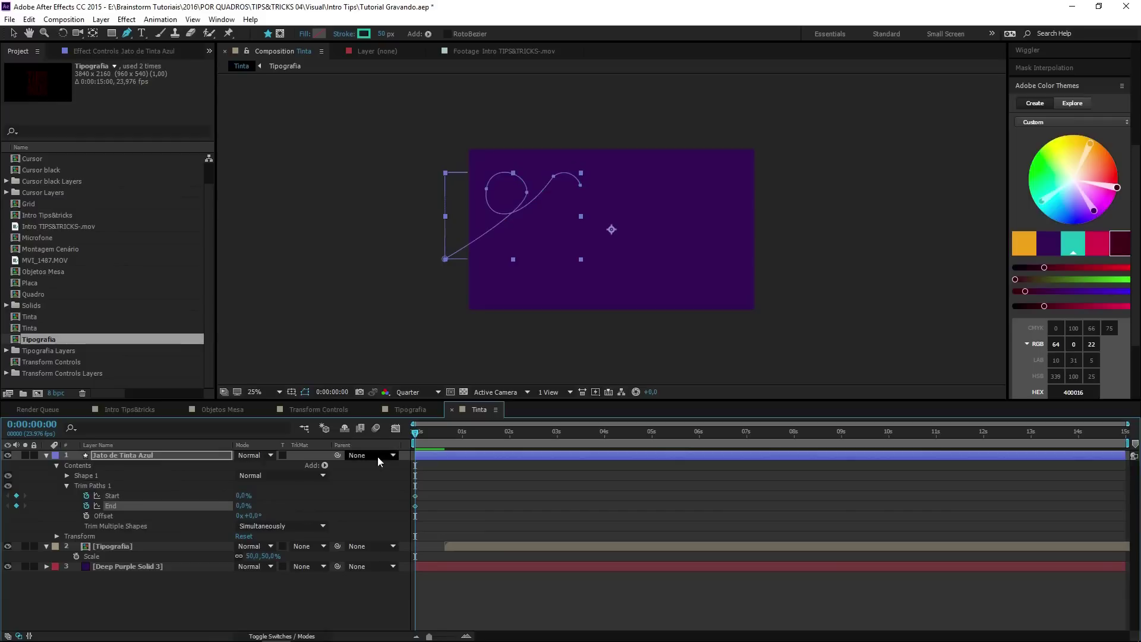
drag(423, 437, 444, 440)
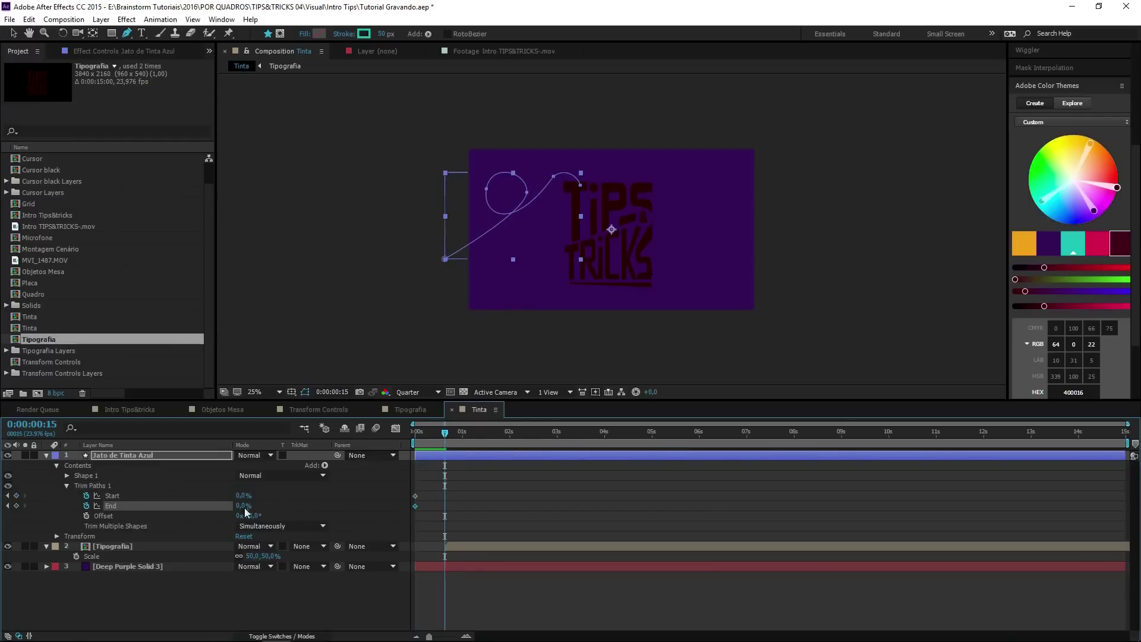
drag(239, 512, 504, 495)
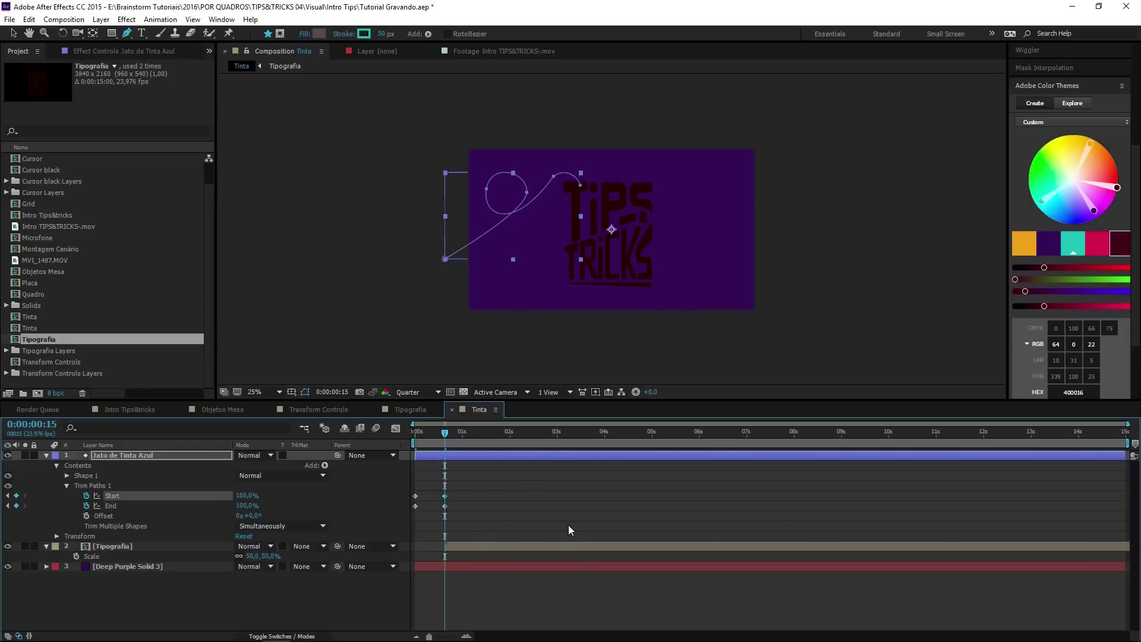
mouse_move(468, 479)
mouse_down()
mouse_move(480, 482)
mouse_move(380, 531)
mouse_up()
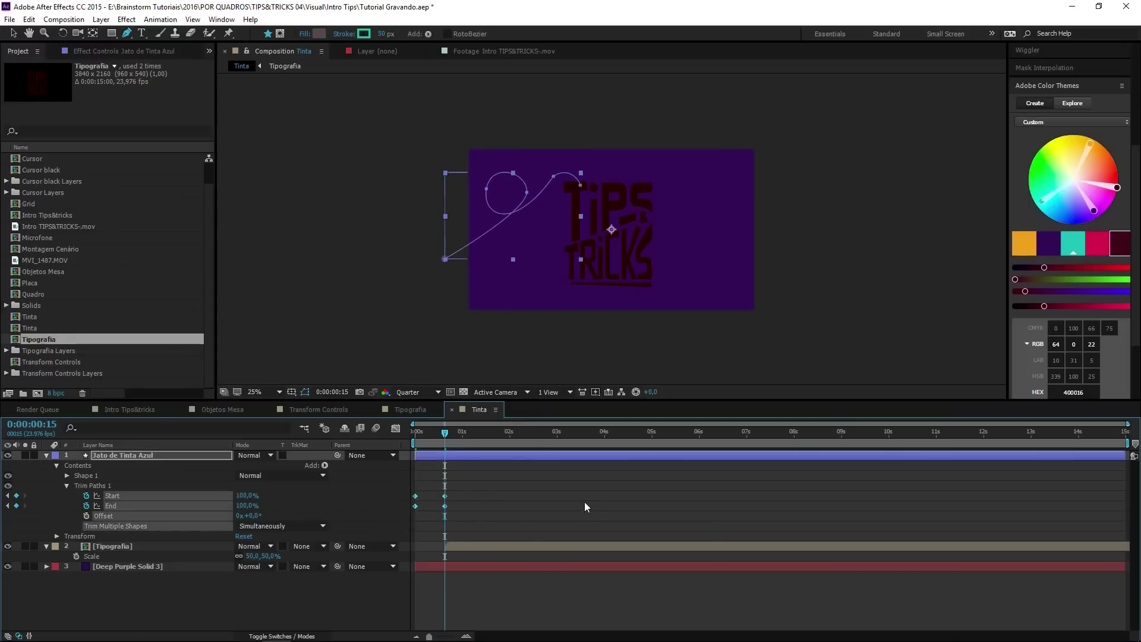
key(F9)
Step: Delay the End keyframes to the 1-second mark and preview the ink animation
click(494, 517)
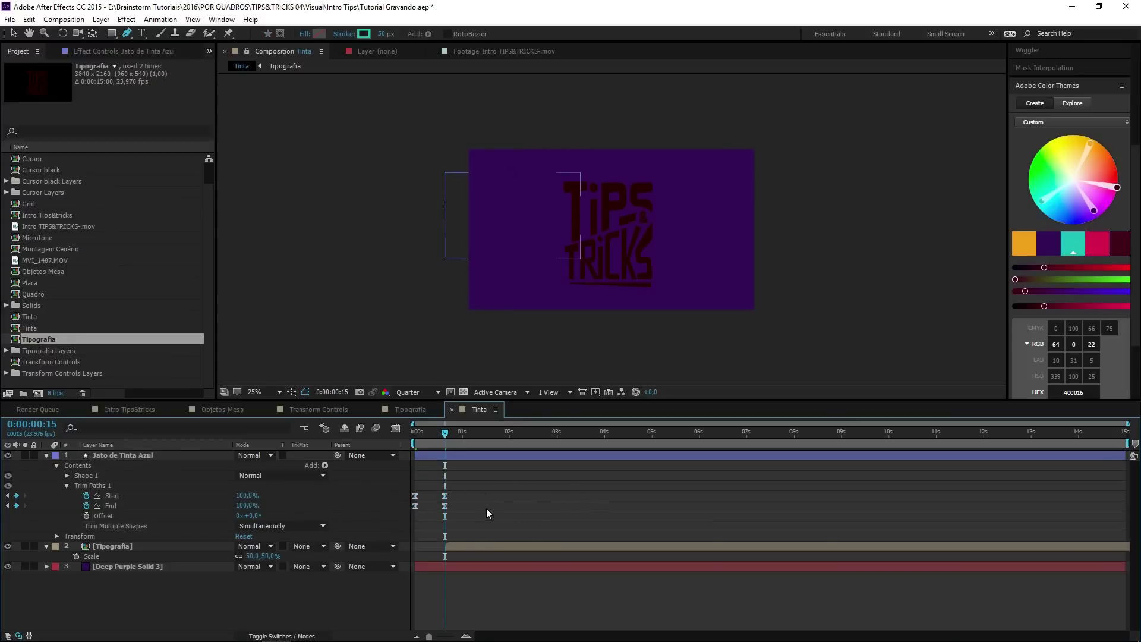
drag(494, 519, 396, 507)
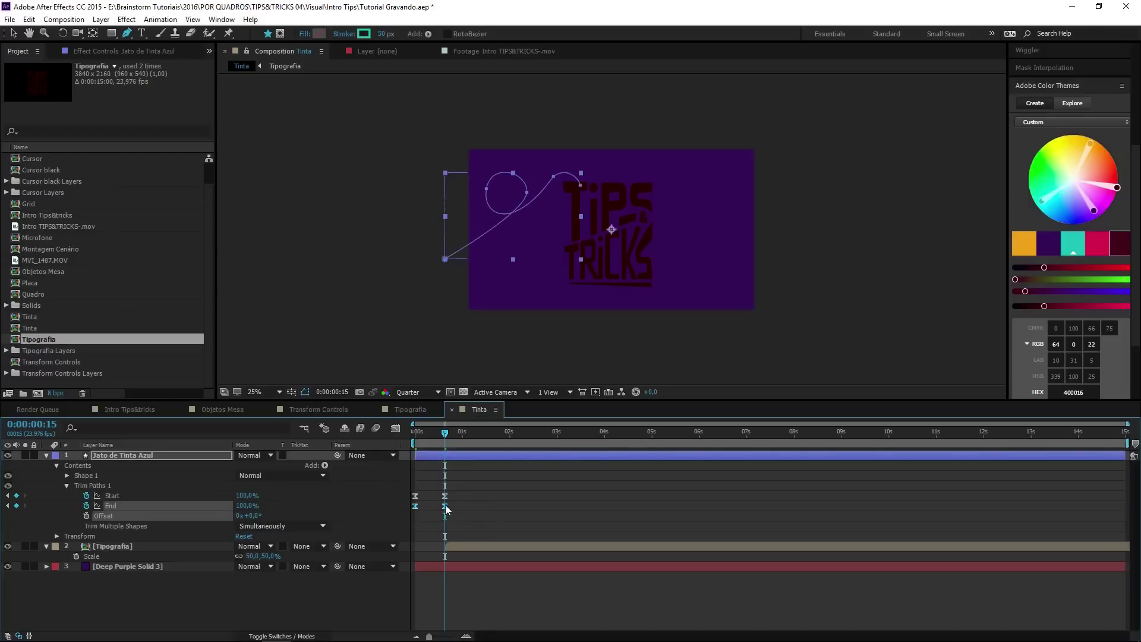
drag(448, 436, 462, 438)
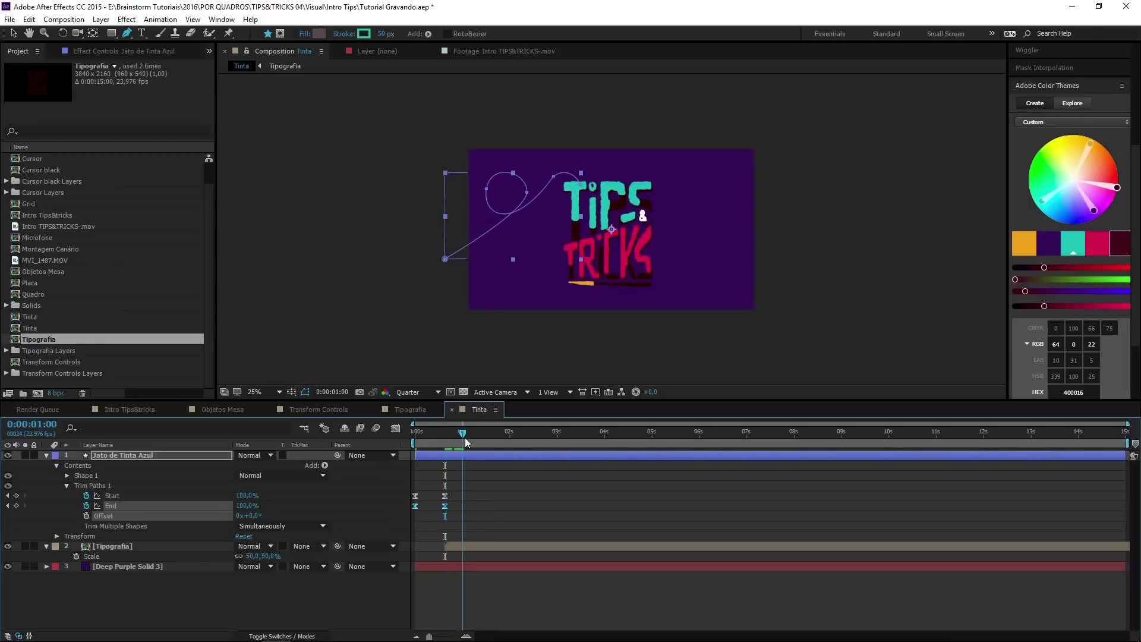
drag(445, 505, 462, 506)
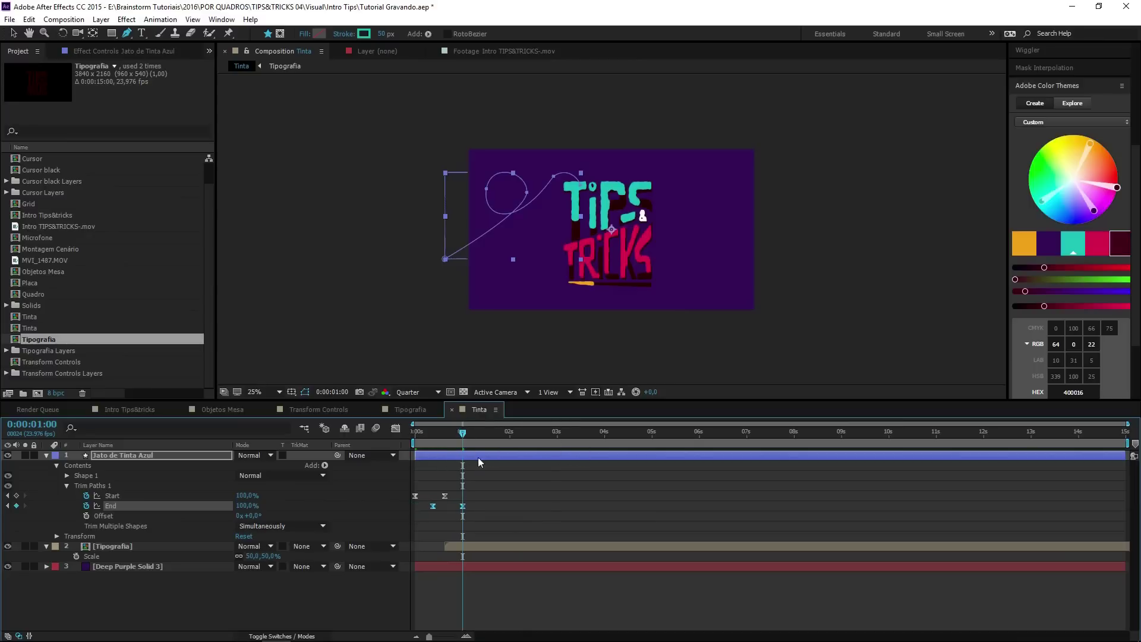
drag(463, 438, 415, 438)
click(514, 502)
key(space)
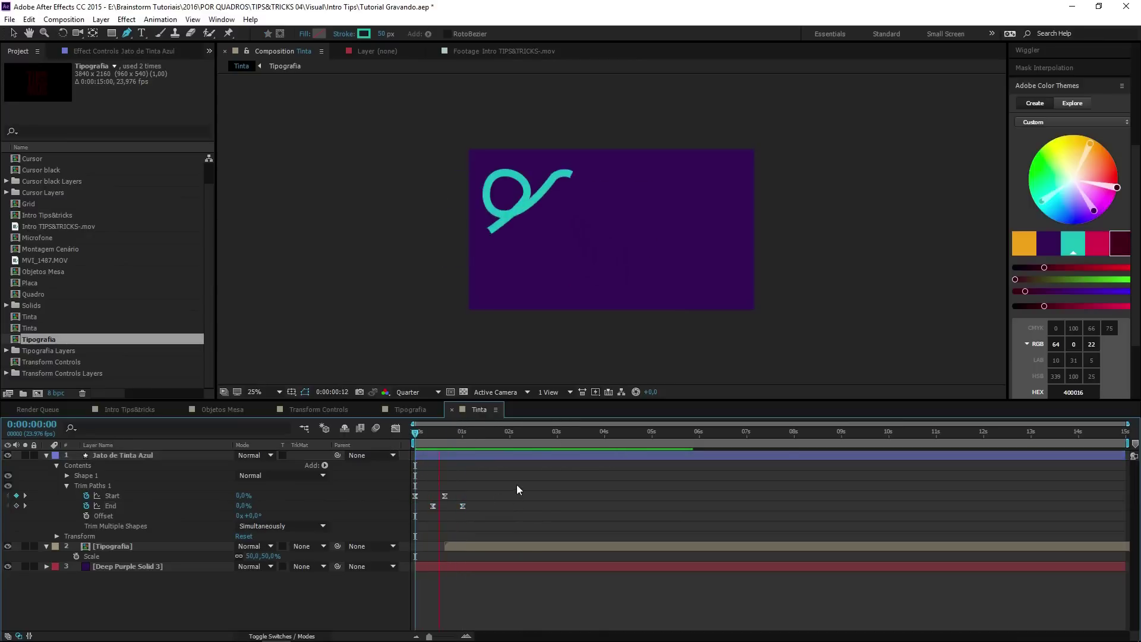
key(space)
key(space)
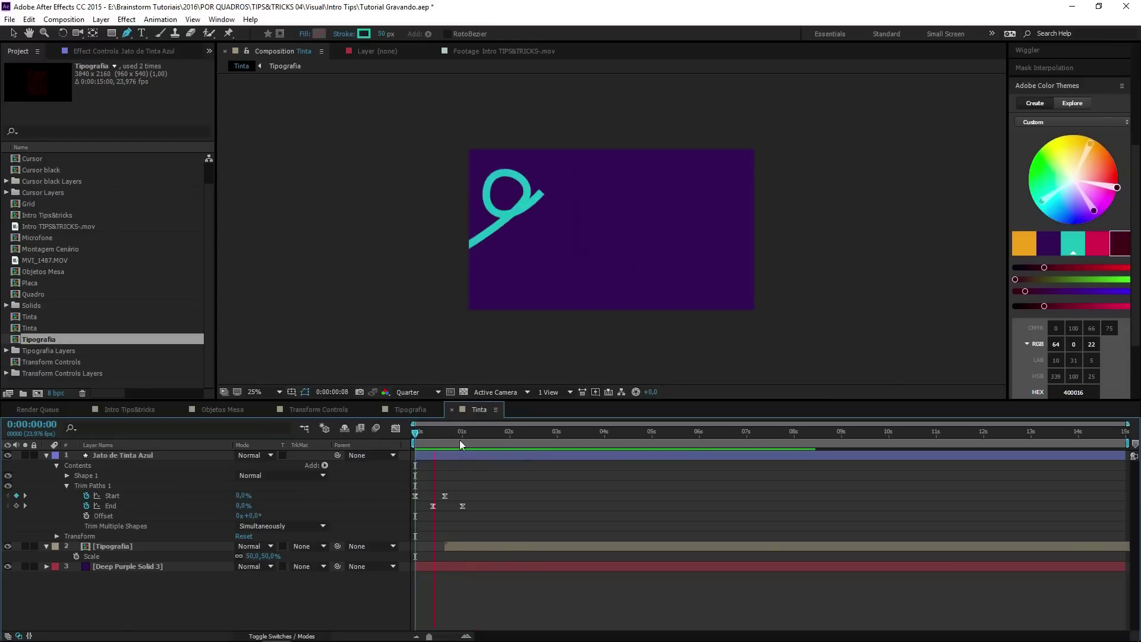
key(space)
Step: At frame 17, adjust the ink path's top and middle points up-left and down-left
drag(415, 437, 448, 439)
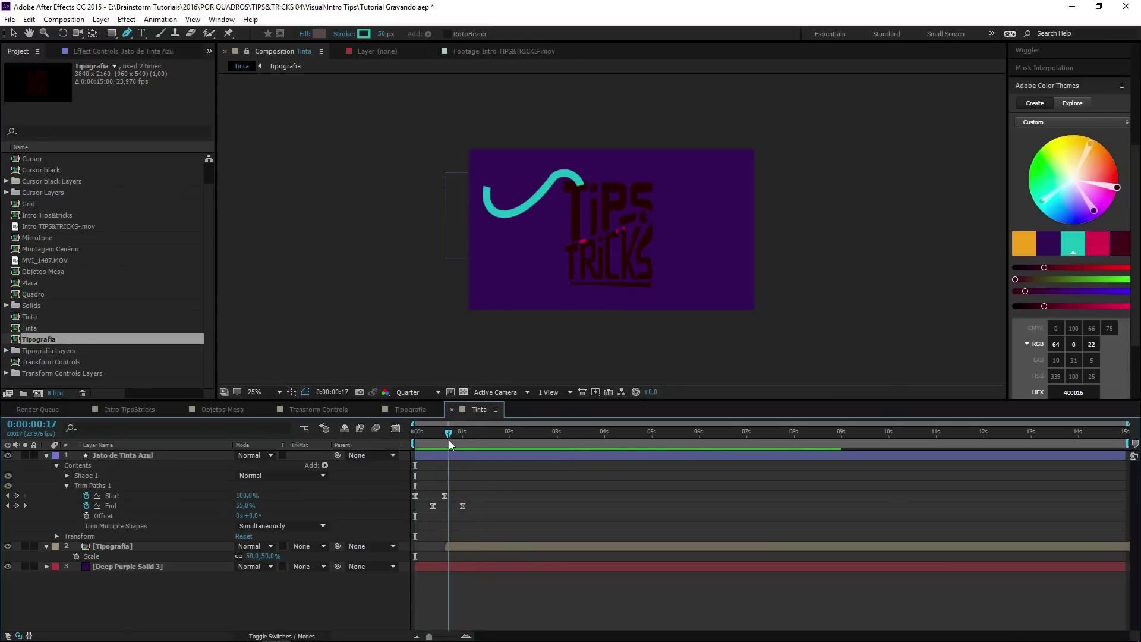
click(462, 453)
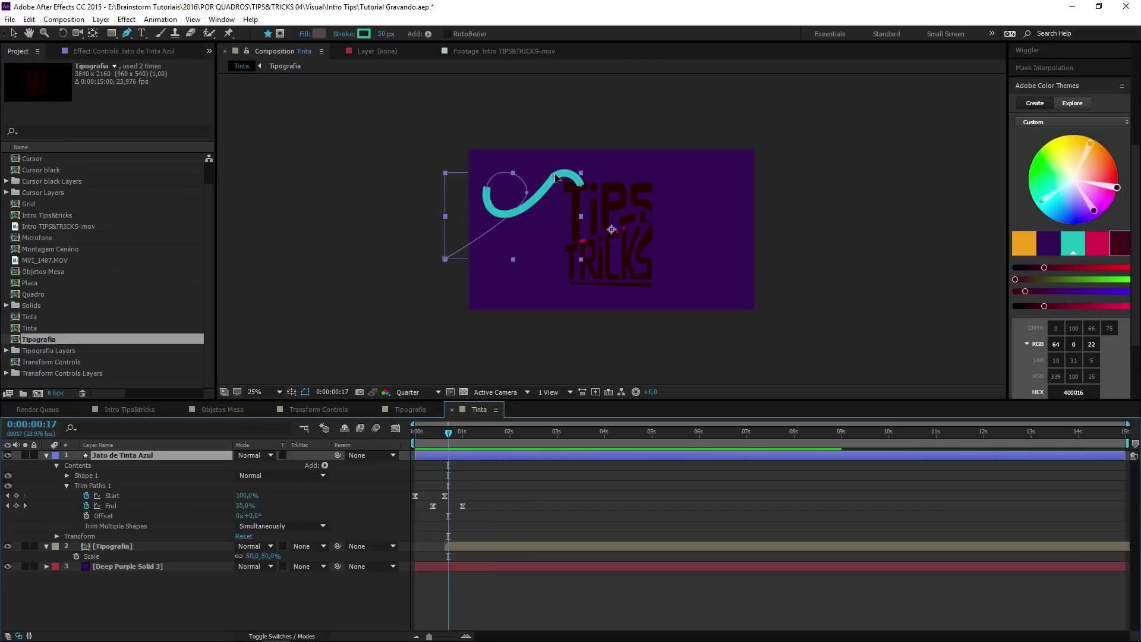
click(556, 177)
drag(569, 170, 565, 166)
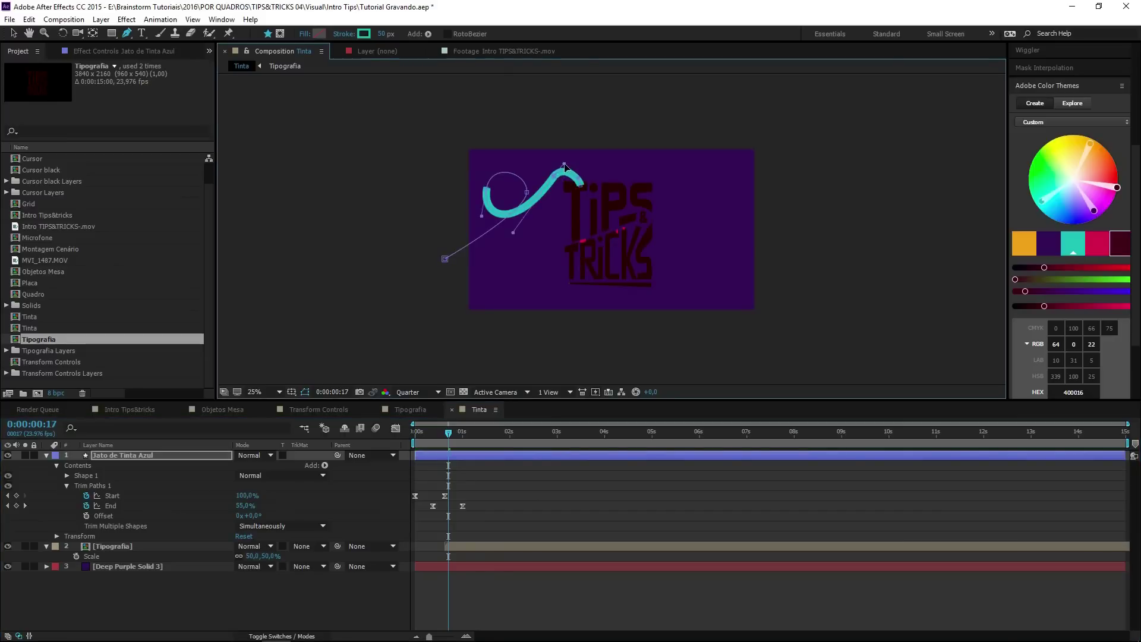
drag(555, 181, 547, 188)
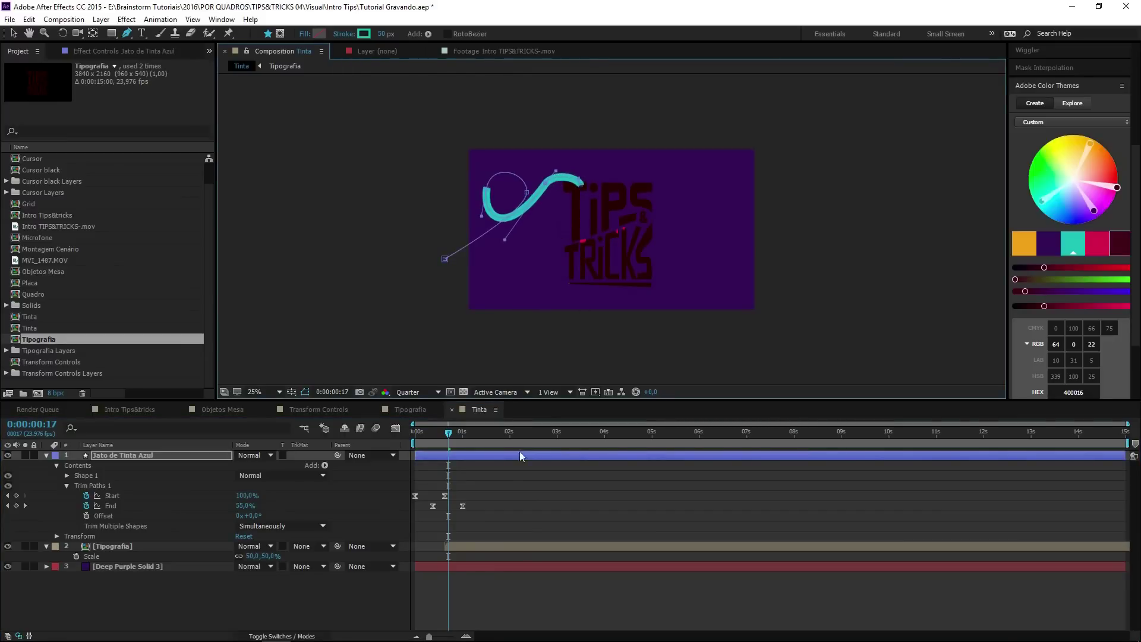
key(F2)
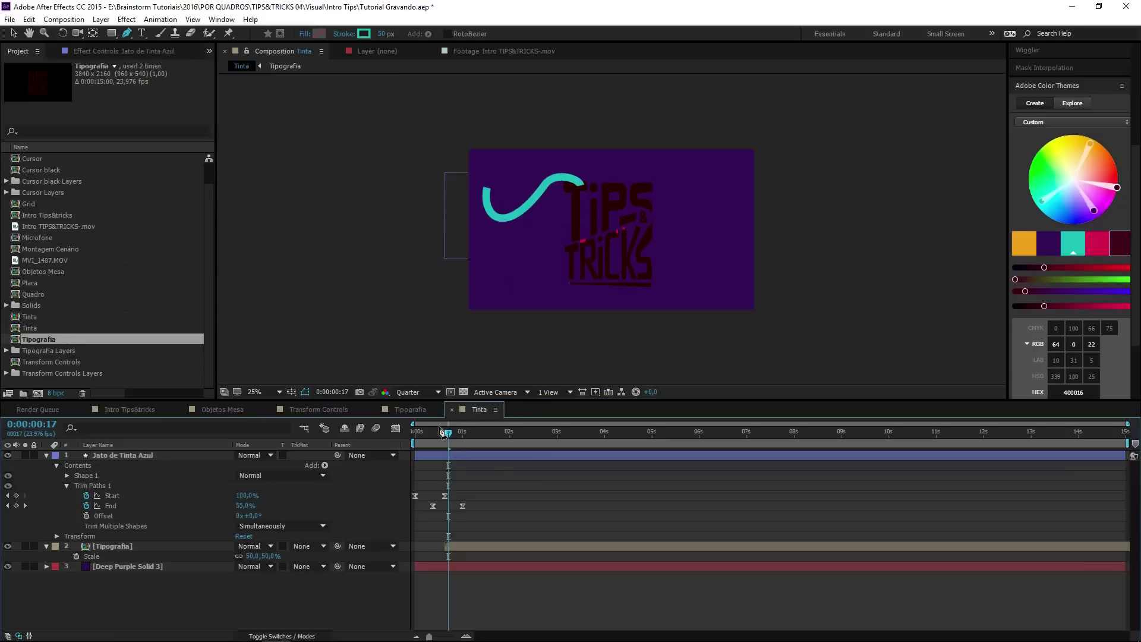
Step: Replay the animation, park at frame 13, and reselect the ink stroke layer
key(space)
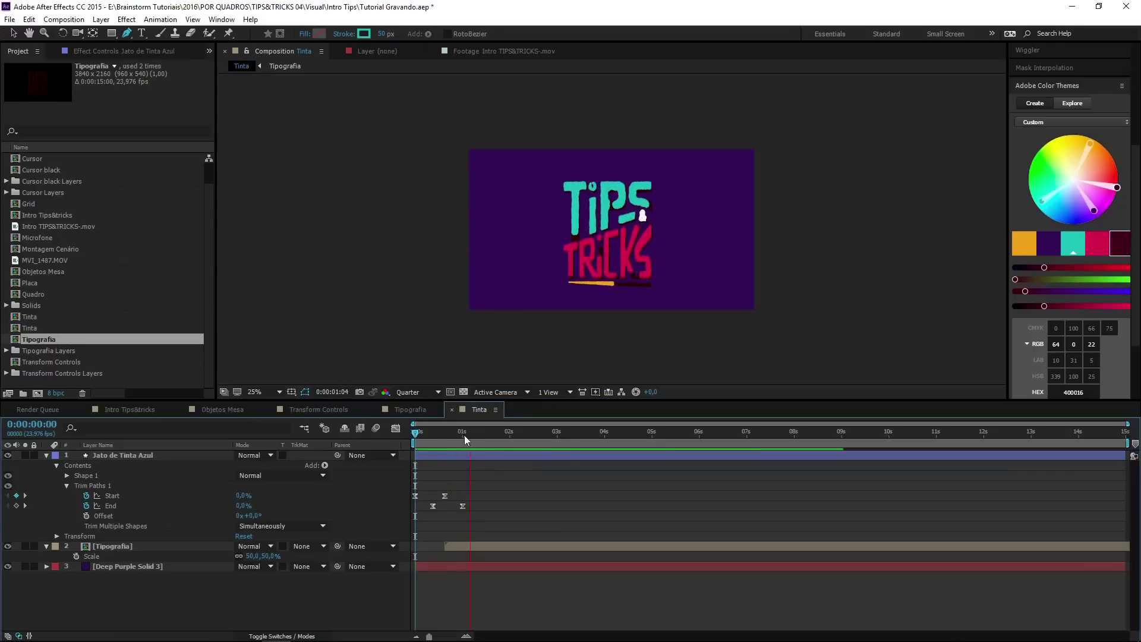
key(space)
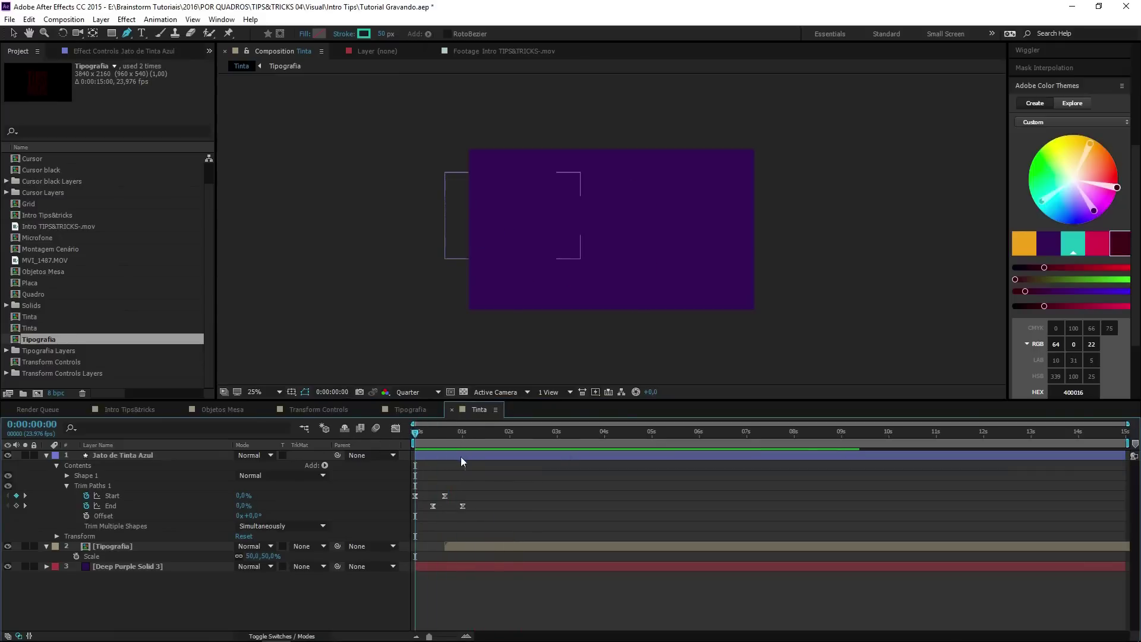
click(448, 445)
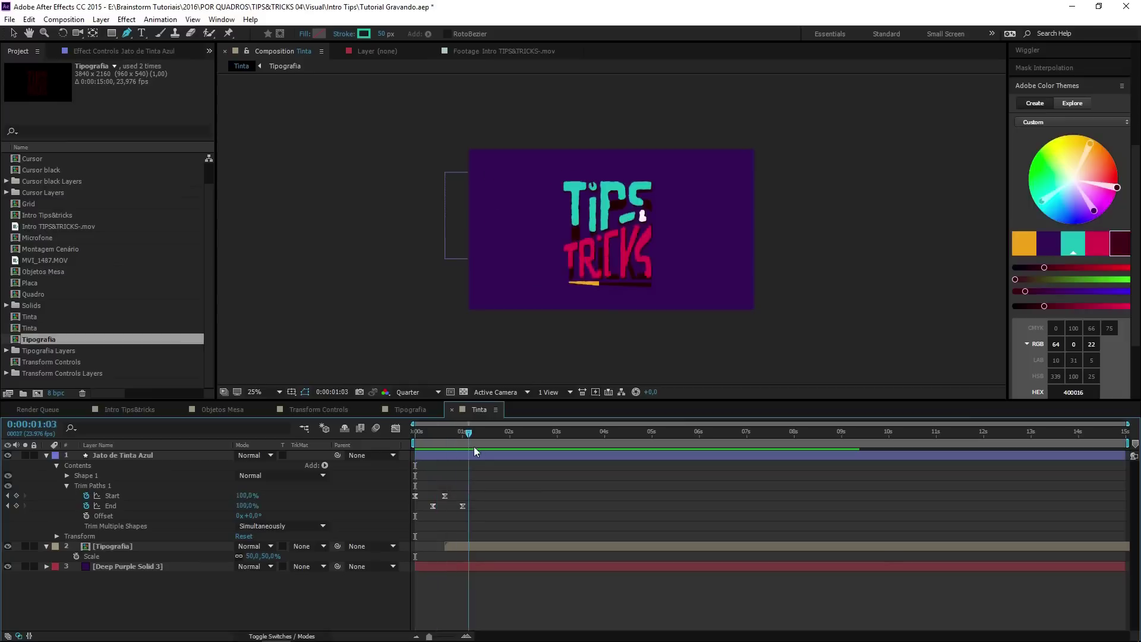
drag(450, 456, 440, 455)
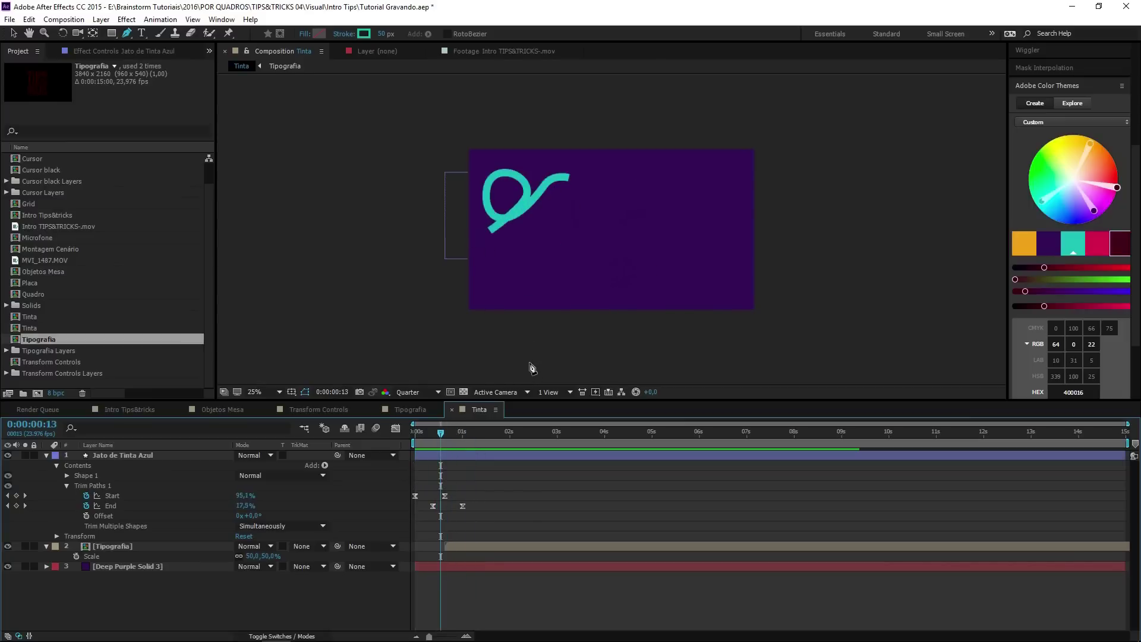
key(v)
click(511, 455)
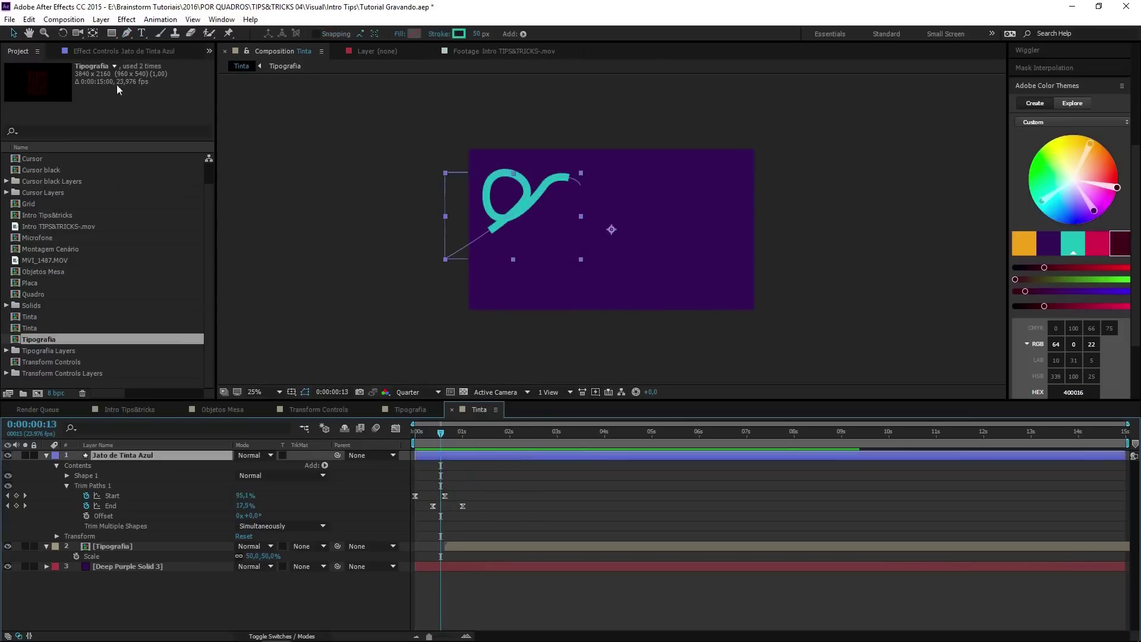
click(117, 54)
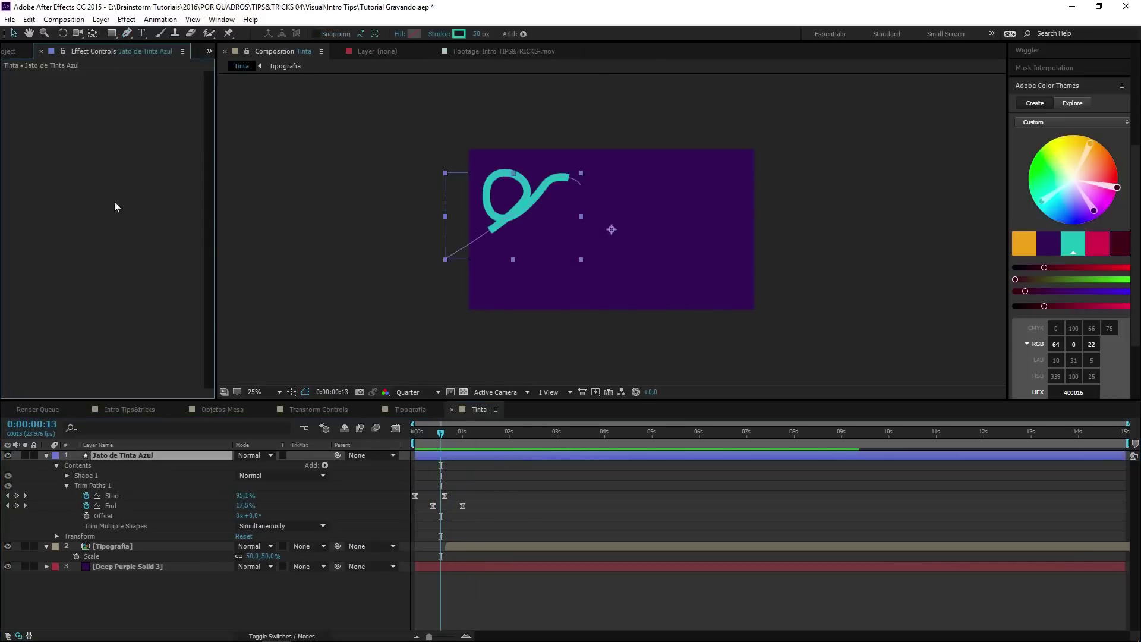
Step: Apply Roughen Edges to the ink stroke with Border 25 and Edge Sharpness 5
right_click(97, 196)
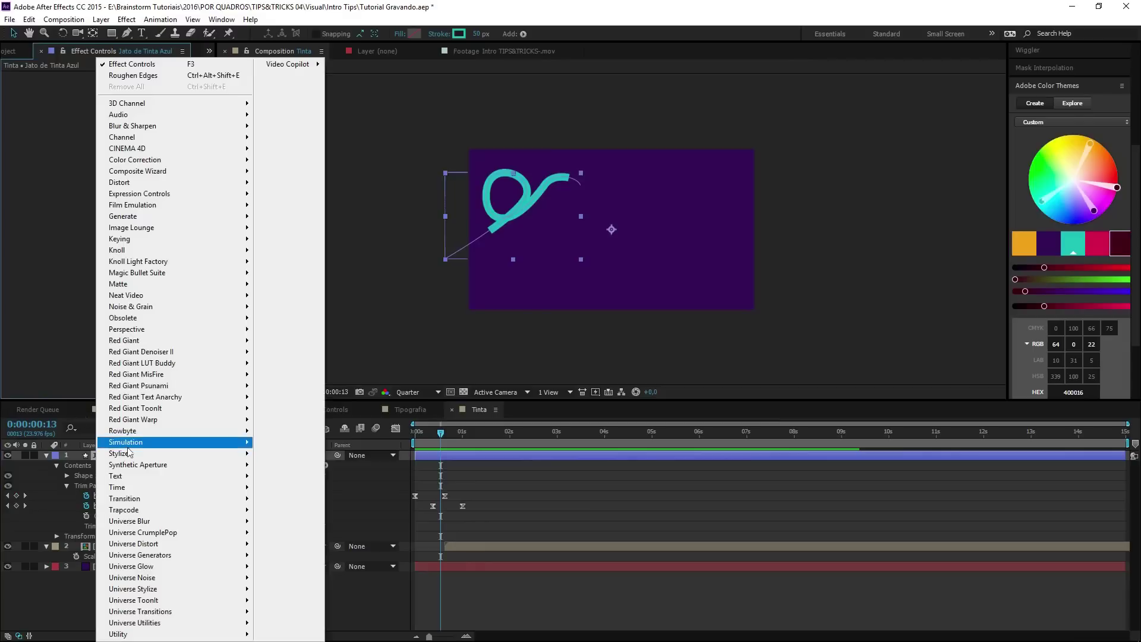
mouse_move(178, 453)
click(292, 400)
click(123, 105)
text(25)
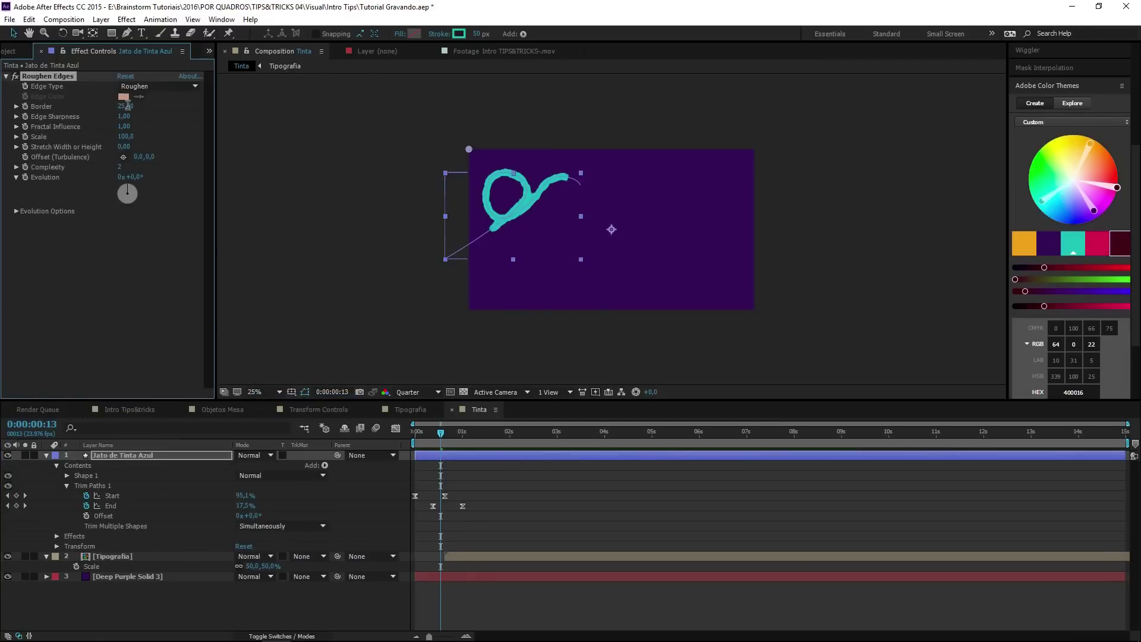
click(124, 116)
text(5)
key(Return)
Step: Add a wiggle(25,500) expression to Roughen Edges Evolution and preview from the first frame
alt+click(27, 177)
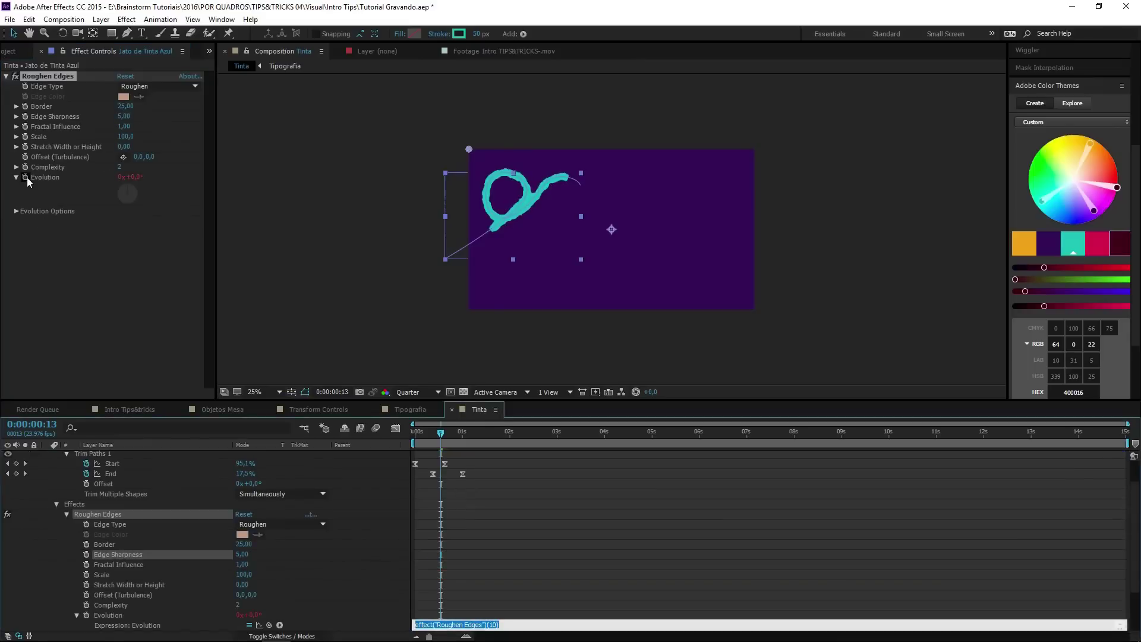
text(wiggle(25,500)
key(KP_Enter)
click(479, 517)
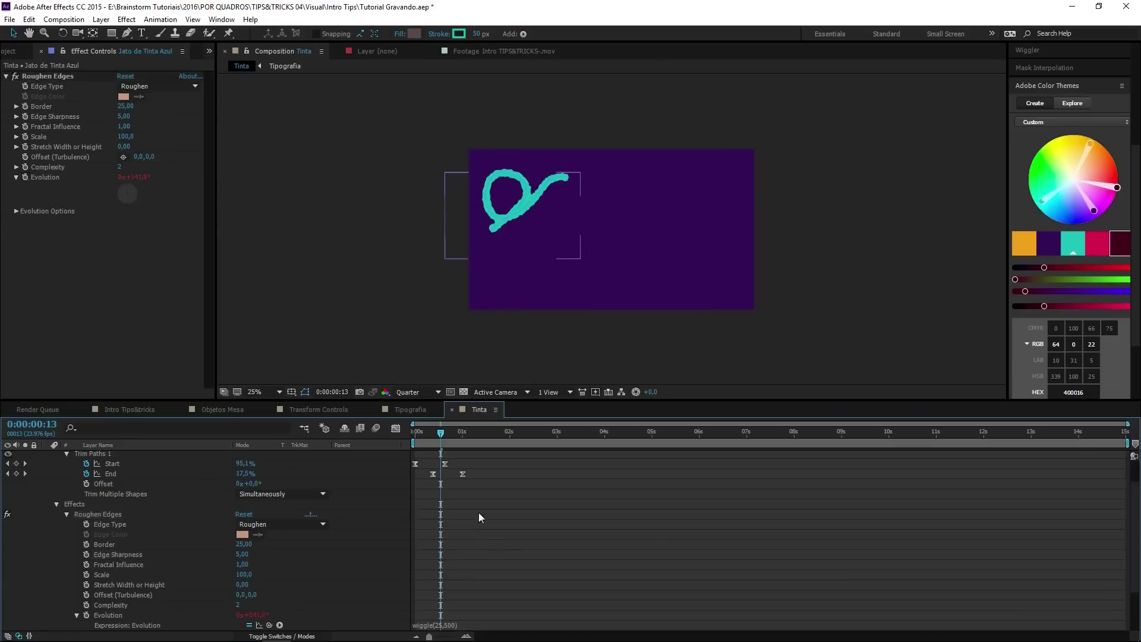
key(Home)
key(space)
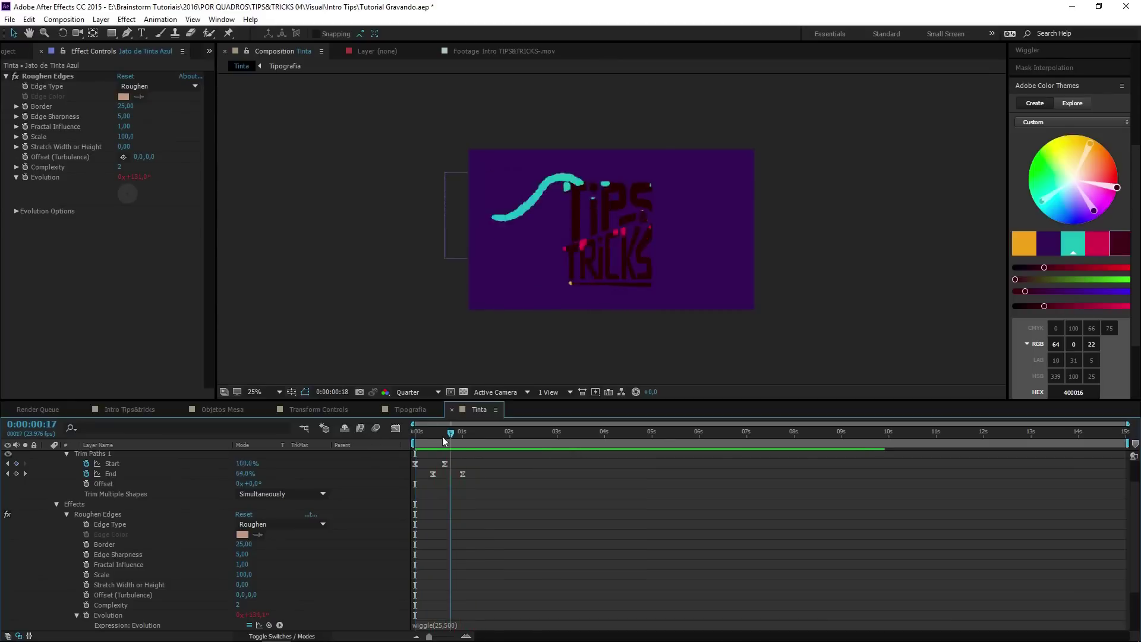
Step: Zoom the composition view to 50% and try Quarter, then Full, preview resolution
key(period)
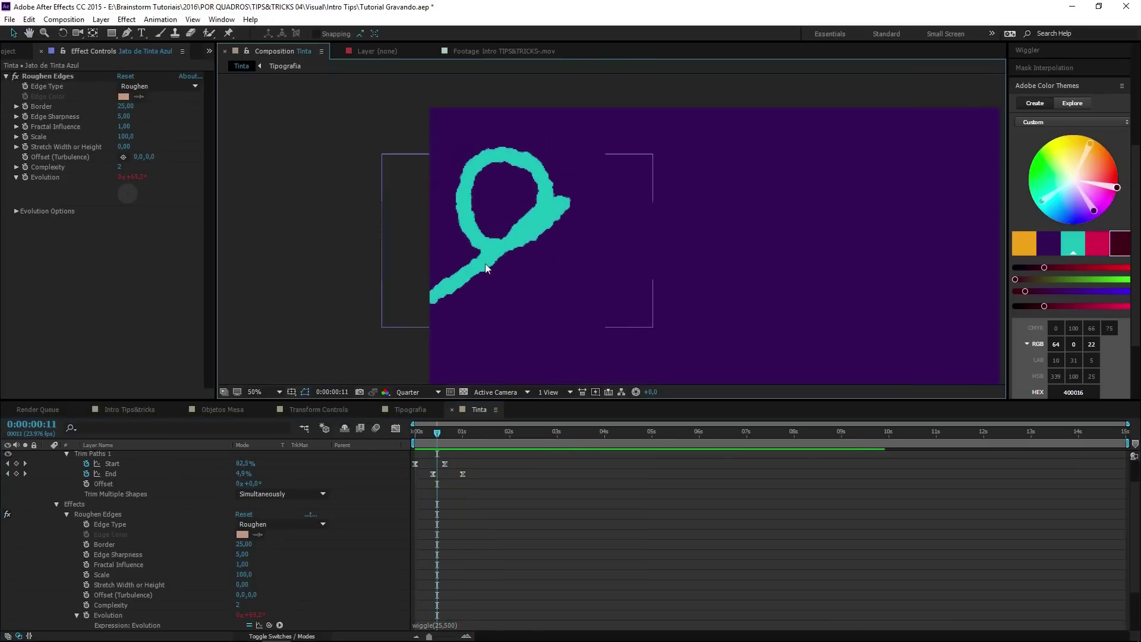
click(422, 393)
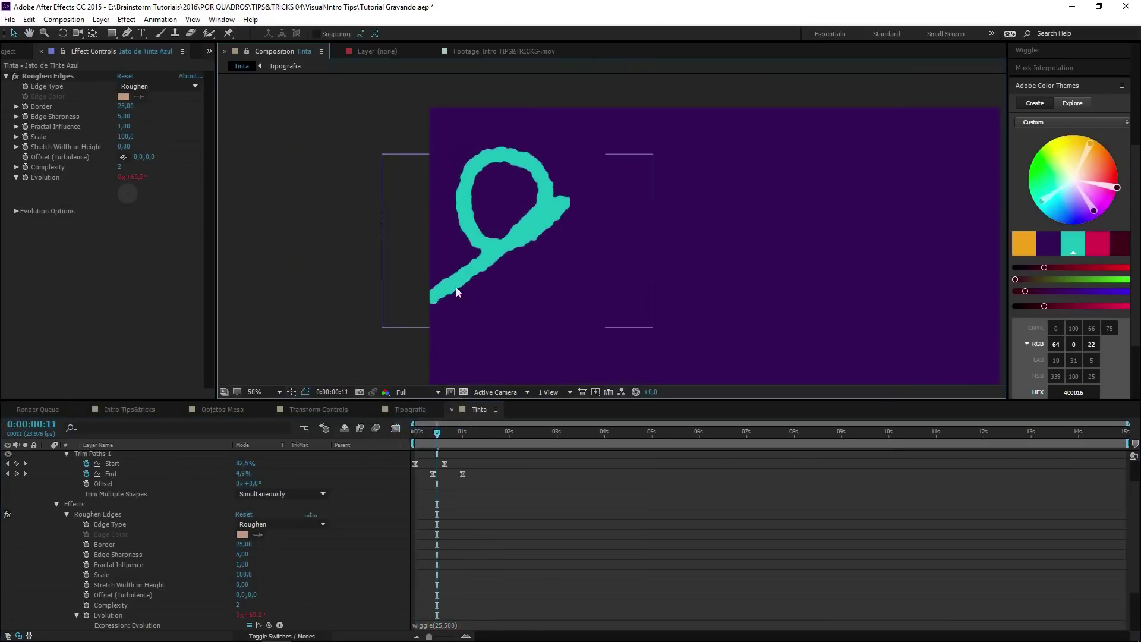
scroll(543, 242, down, 4)
scroll(543, 242, up, 4)
click(409, 393)
click(416, 463)
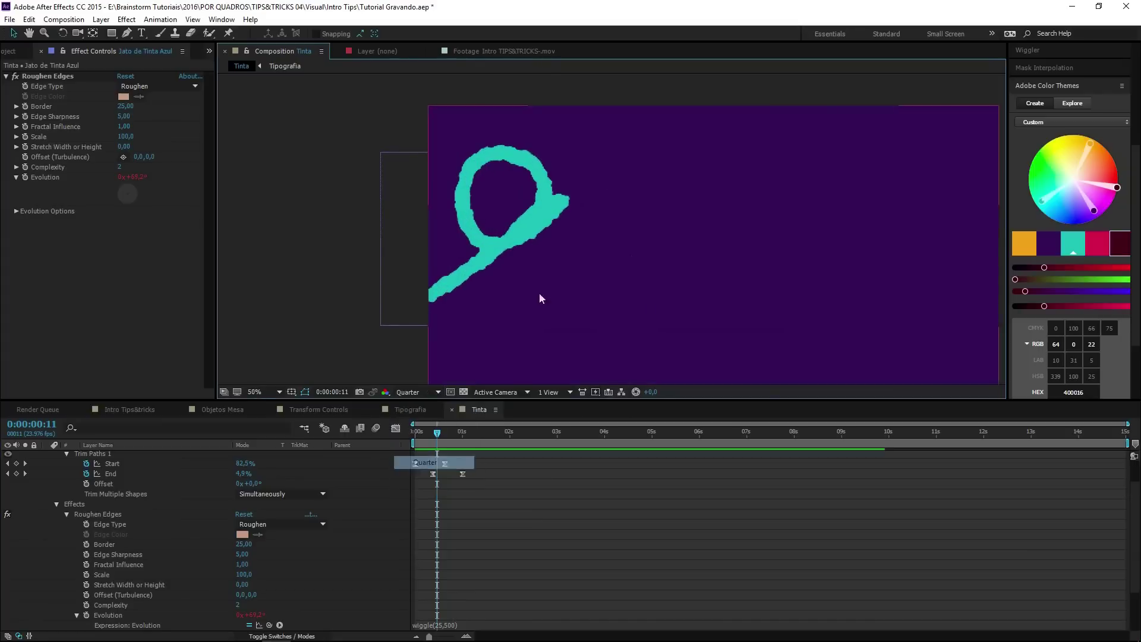
click(425, 392)
click(432, 422)
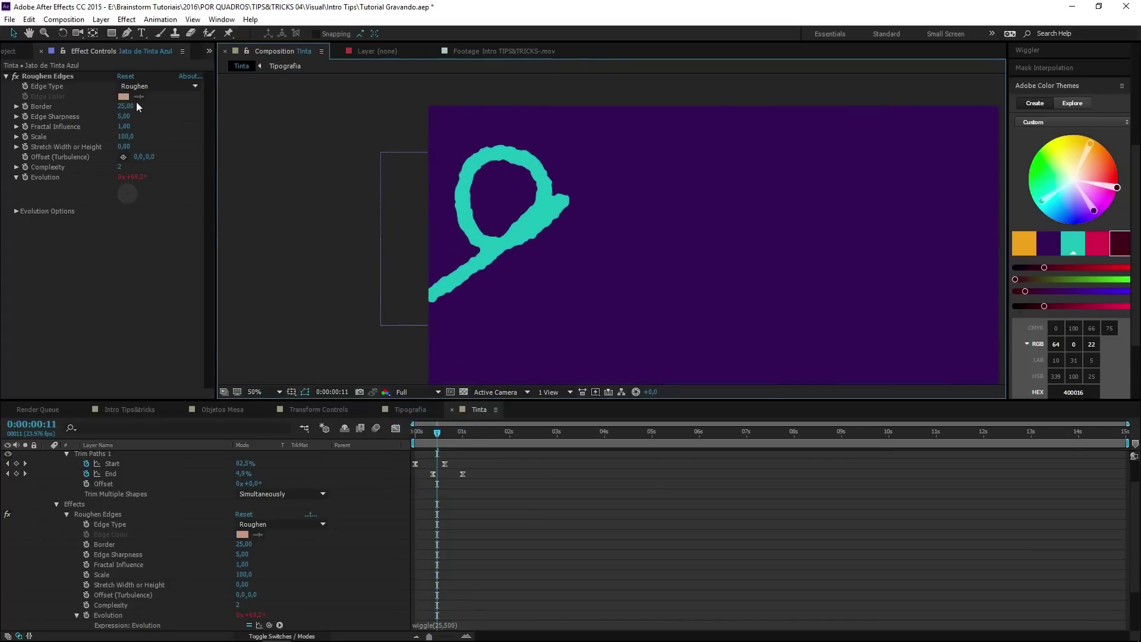
Step: Test other Border and Edge Sharpness values, settling back on Edge Sharpness 5
drag(126, 106, 335, 99)
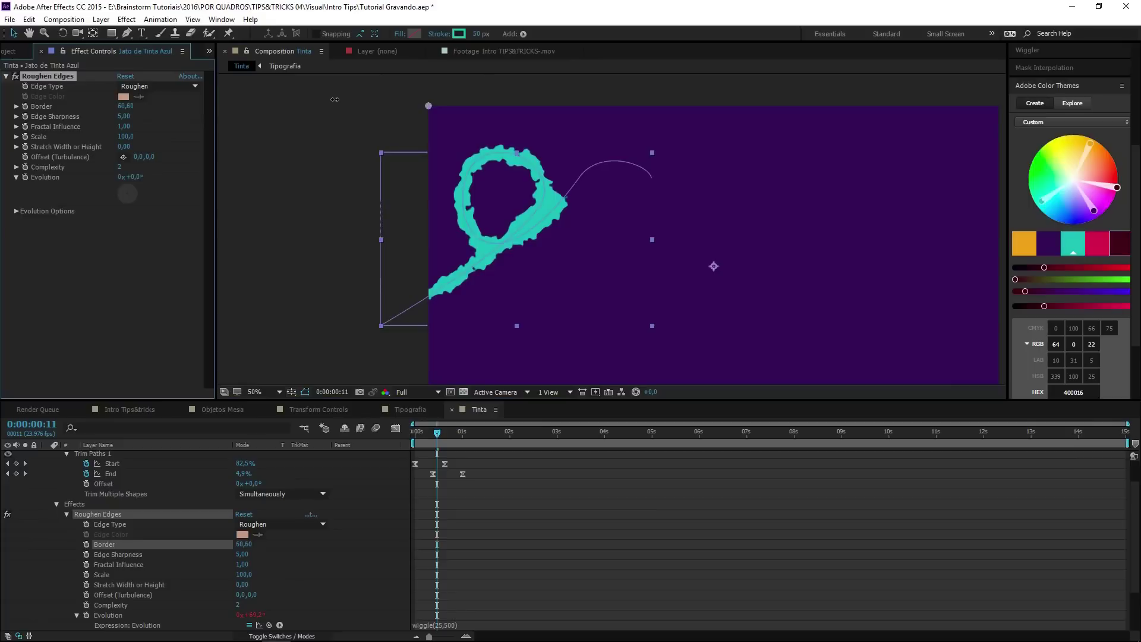
drag(271, 133, 60, 125)
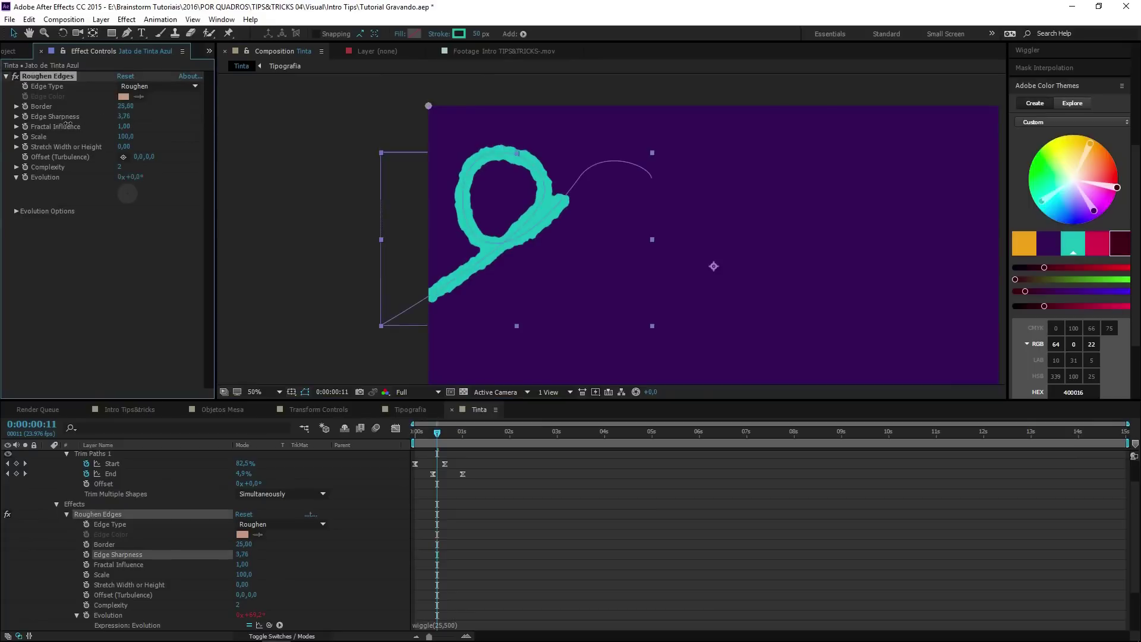
drag(182, 129, 710, 135)
click(221, 169)
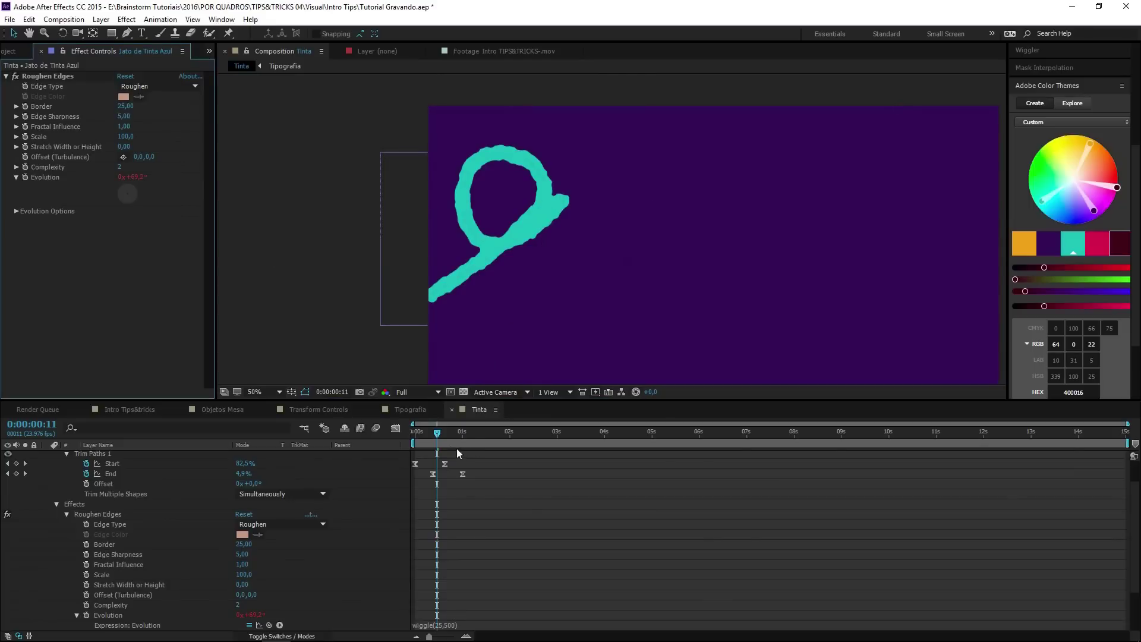
Step: Save the project and preview the rough ink stroke from the start at Third resolution
drag(440, 437, 415, 437)
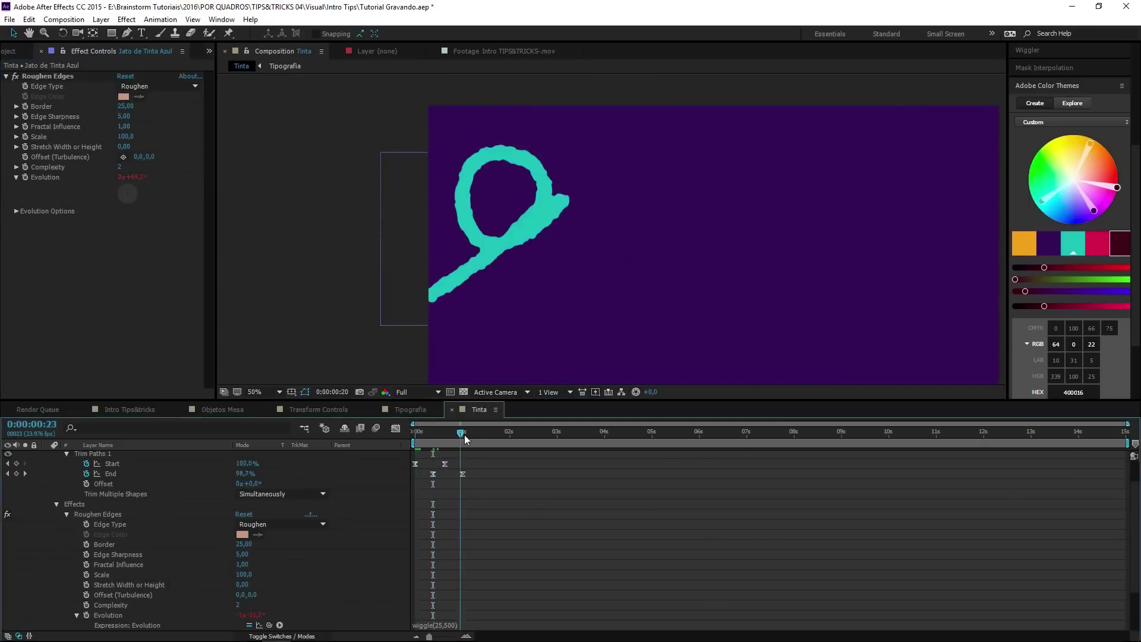
key(space)
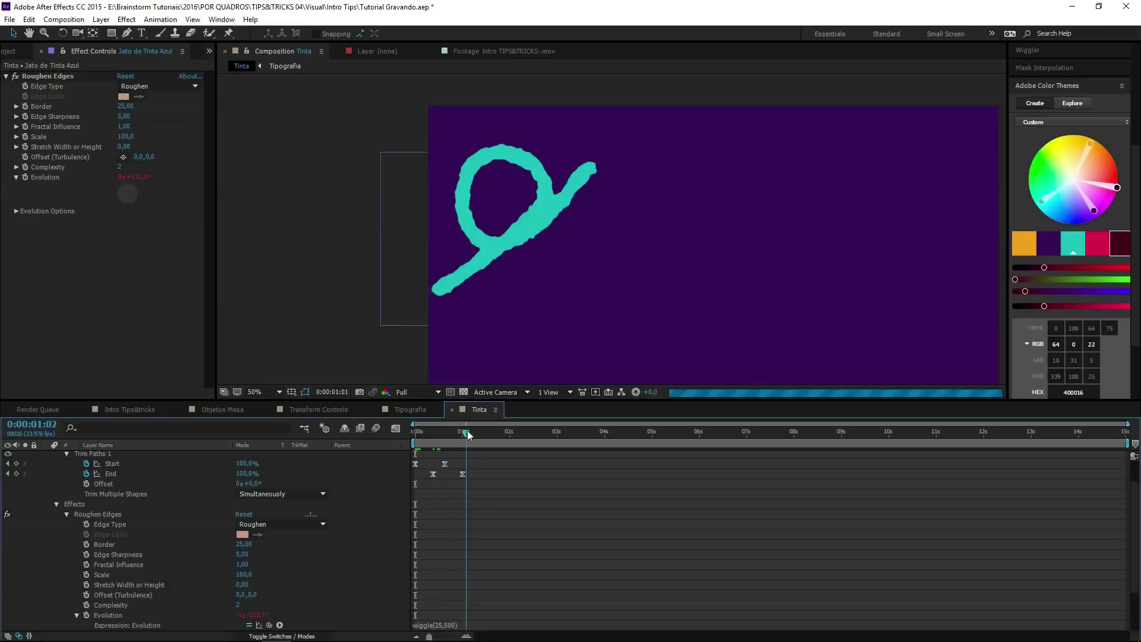
key(ctrl+s)
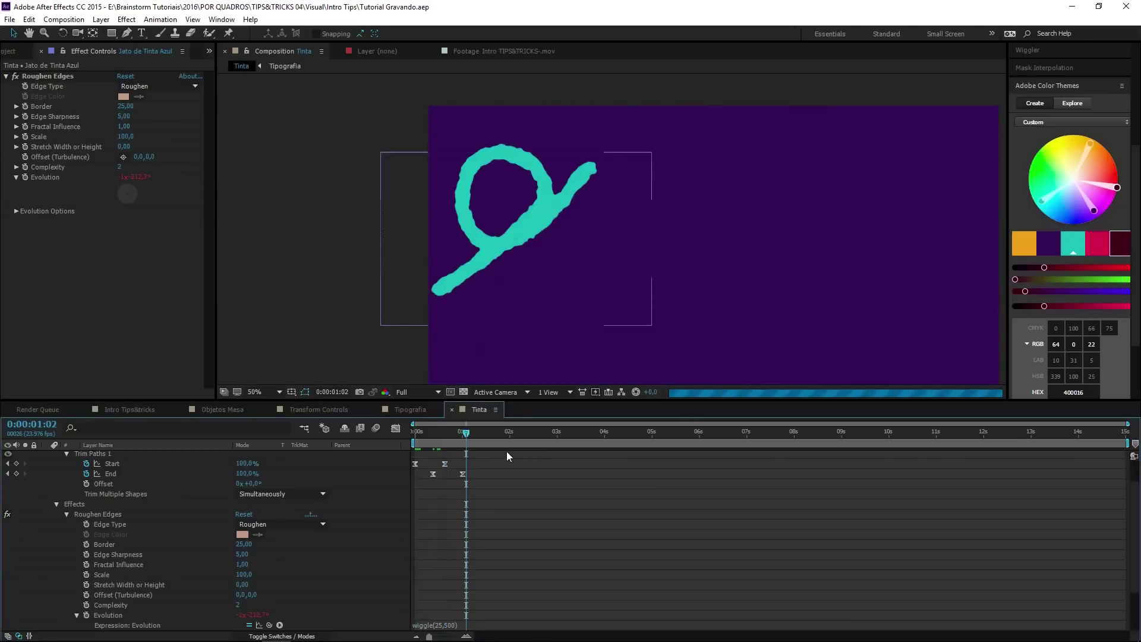
click(418, 392)
click(445, 450)
key(Home)
key(space)
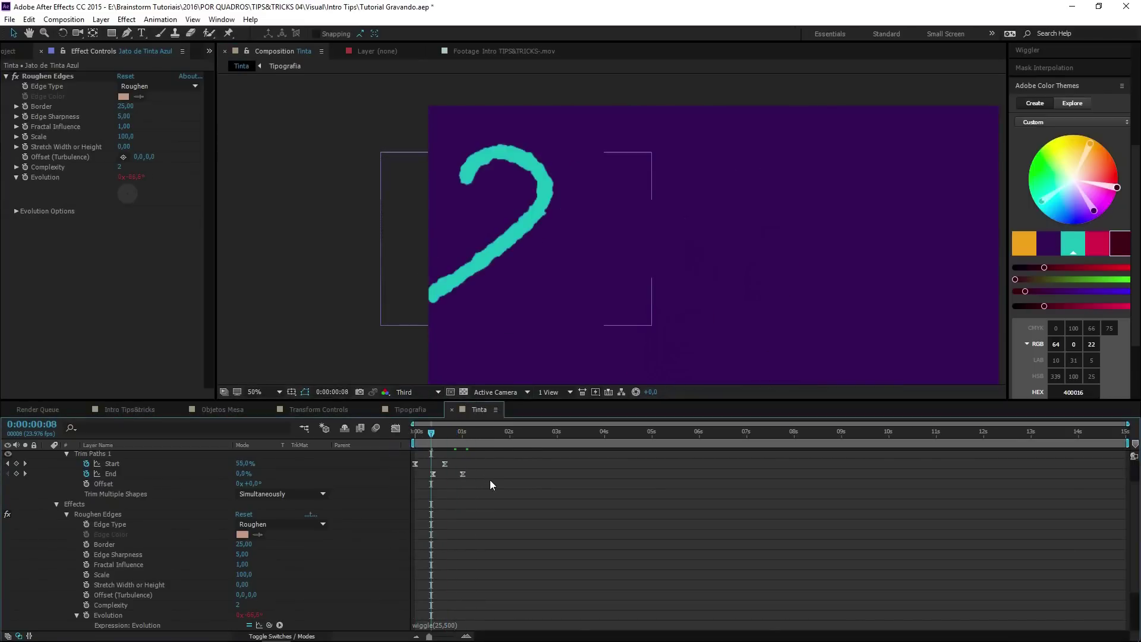
scroll(501, 480, up, 2)
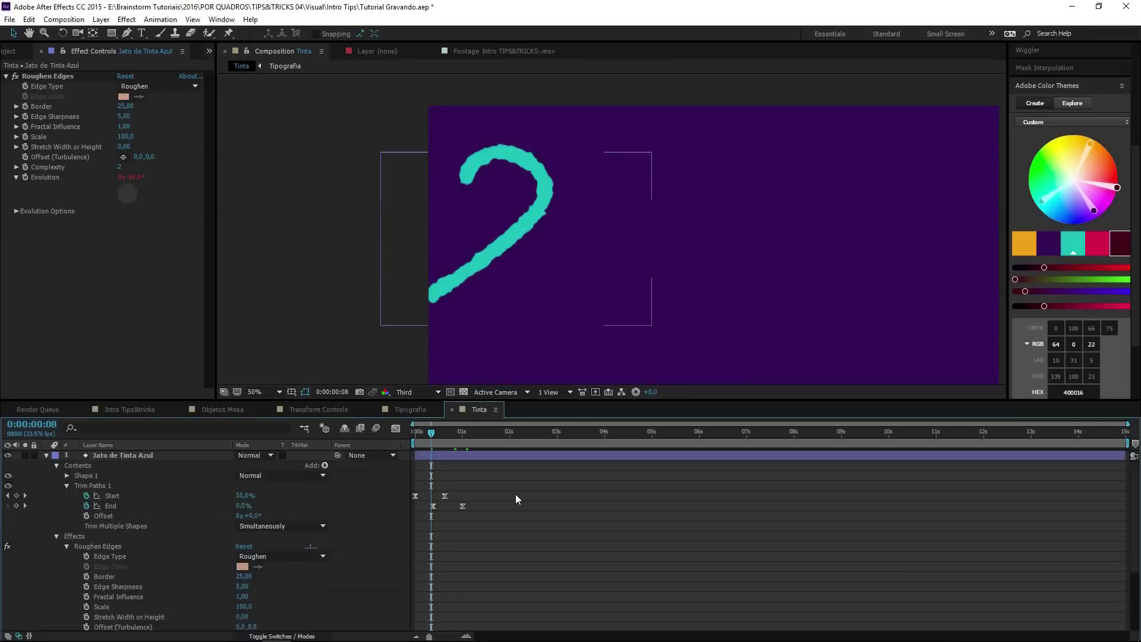
Step: Collapse Jato de Tinta Azul and preview the title, inspecting the ink loop around frame 22
click(47, 455)
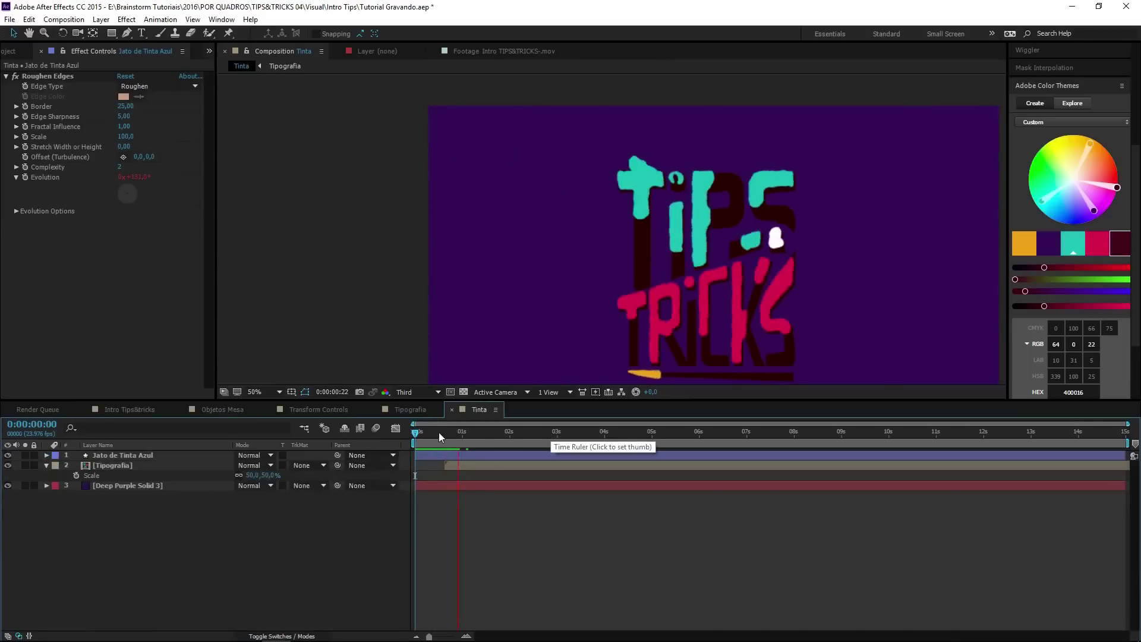
click(419, 434)
key(space)
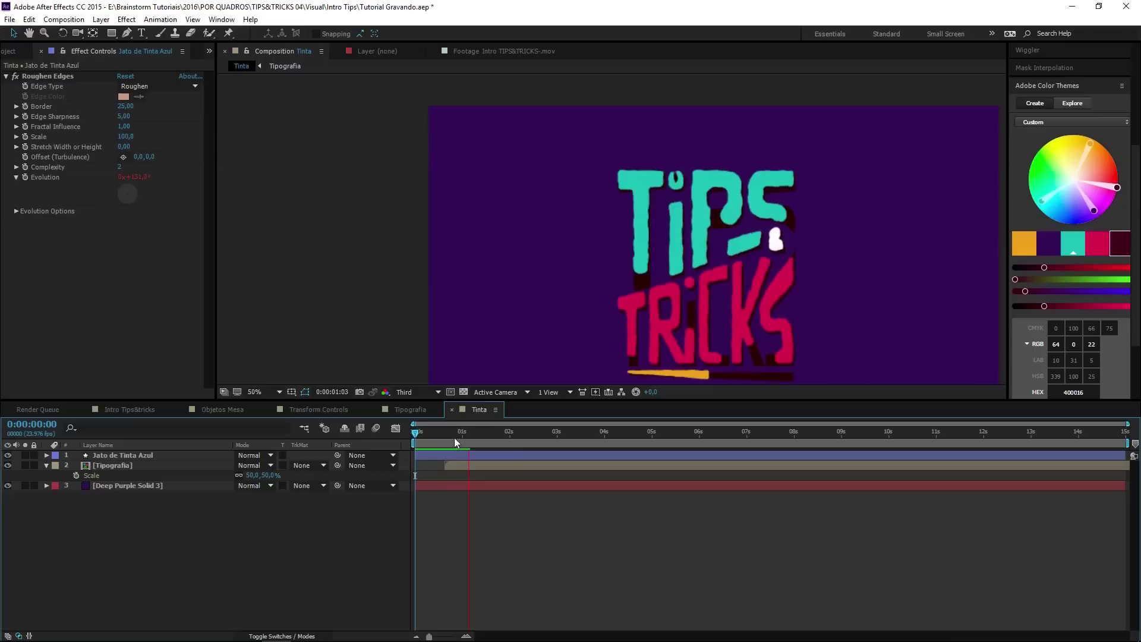
click(453, 441)
drag(452, 446, 446, 447)
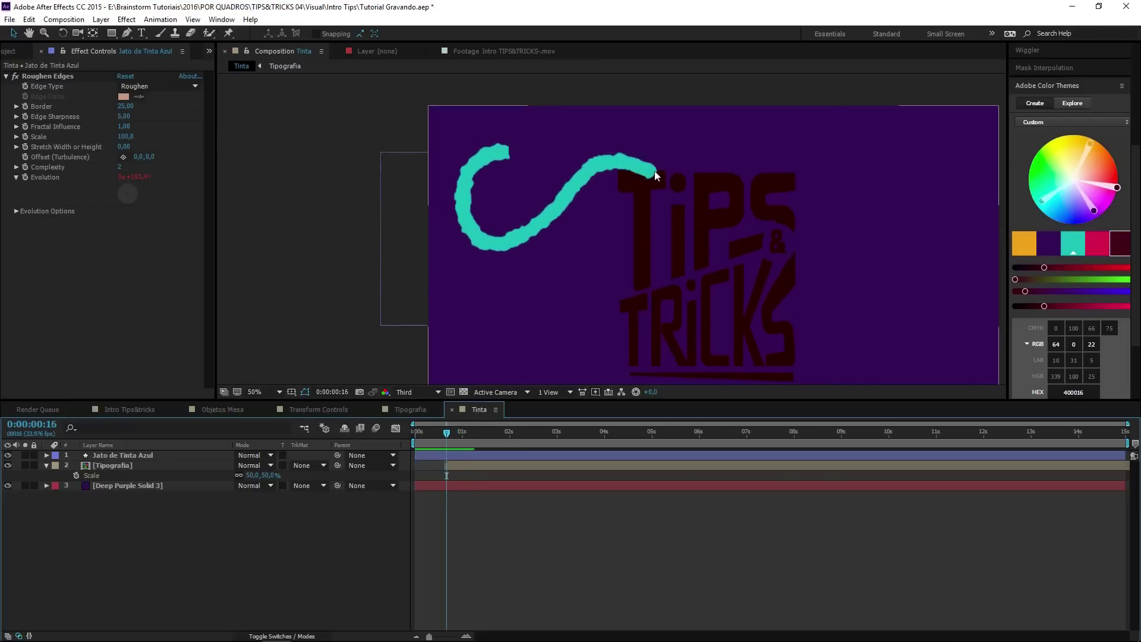
Step: Shift the Jato de Tinta Azul layer a few frames later and check frames 14 to 22
click(447, 457)
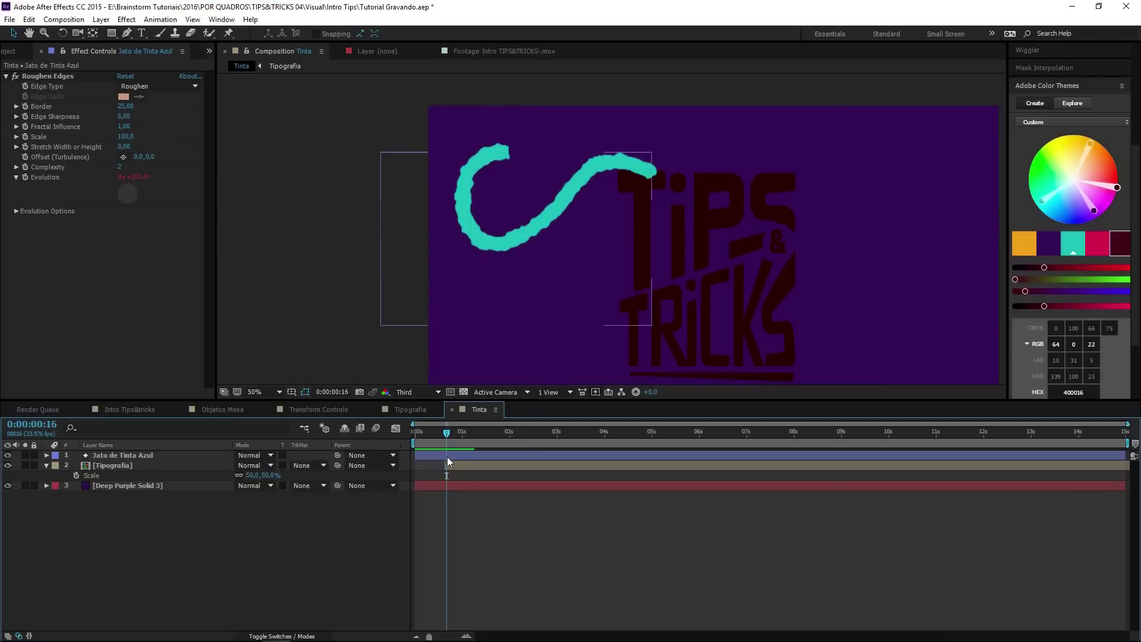
drag(447, 456, 451, 456)
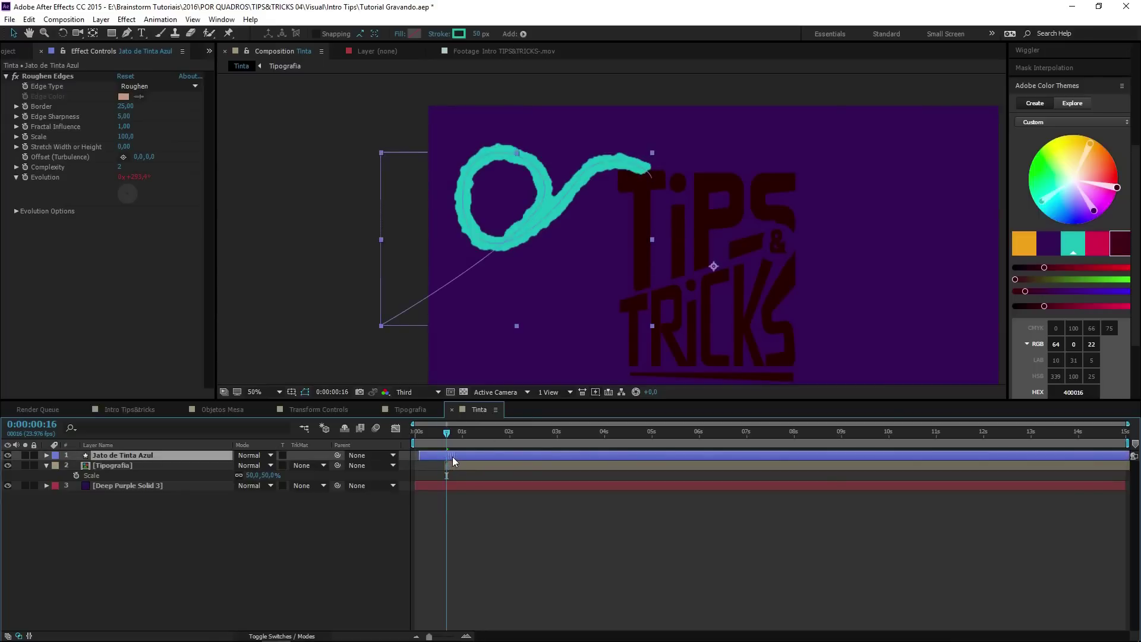
click(416, 437)
key(space)
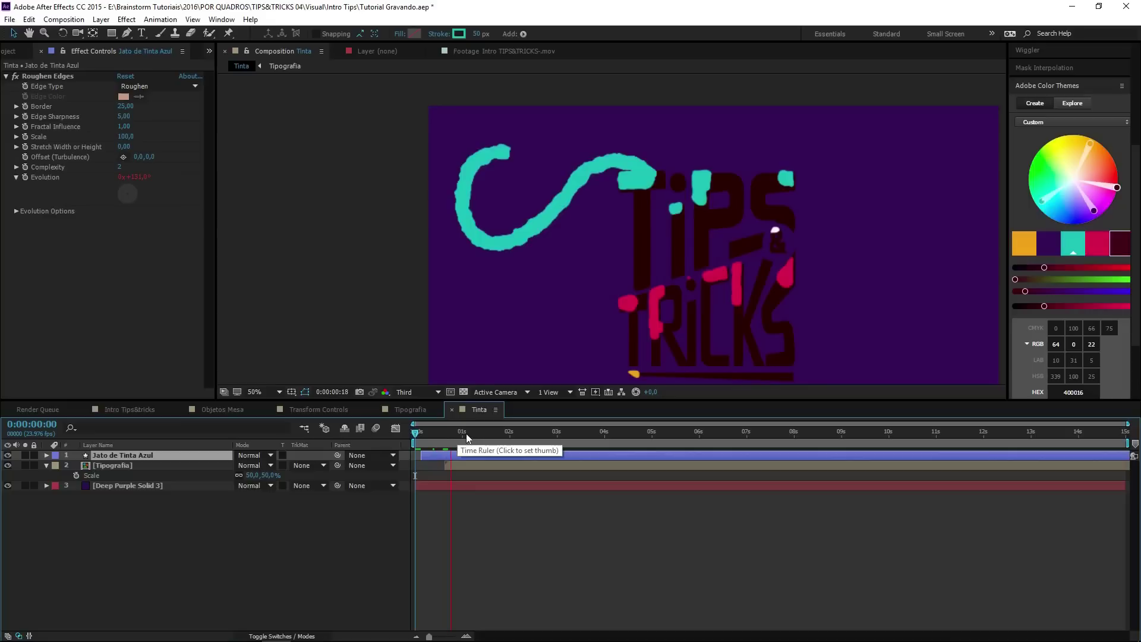
key(space)
key(space)
key(space)
click(442, 441)
mouse_move(444, 441)
mouse_down()
mouse_move(459, 441)
mouse_move(421, 446)
mouse_move(448, 451)
mouse_up()
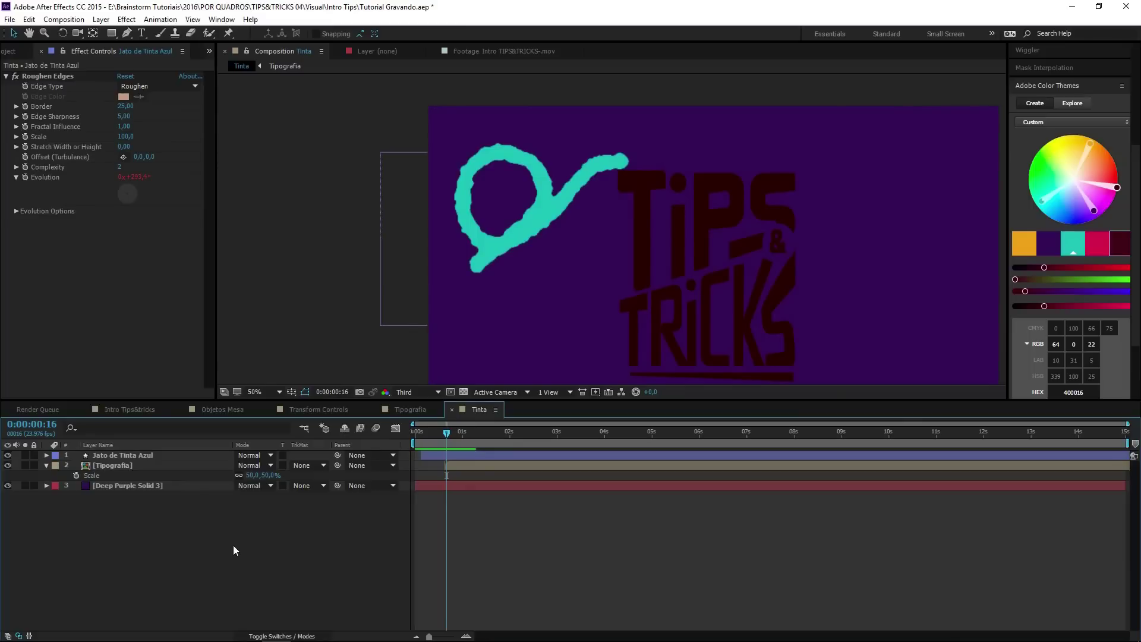
Step: Create a solid in the sampled teal ink colour and name it Gotas Jato
right_click(155, 538)
mouse_move(169, 428)
click(383, 441)
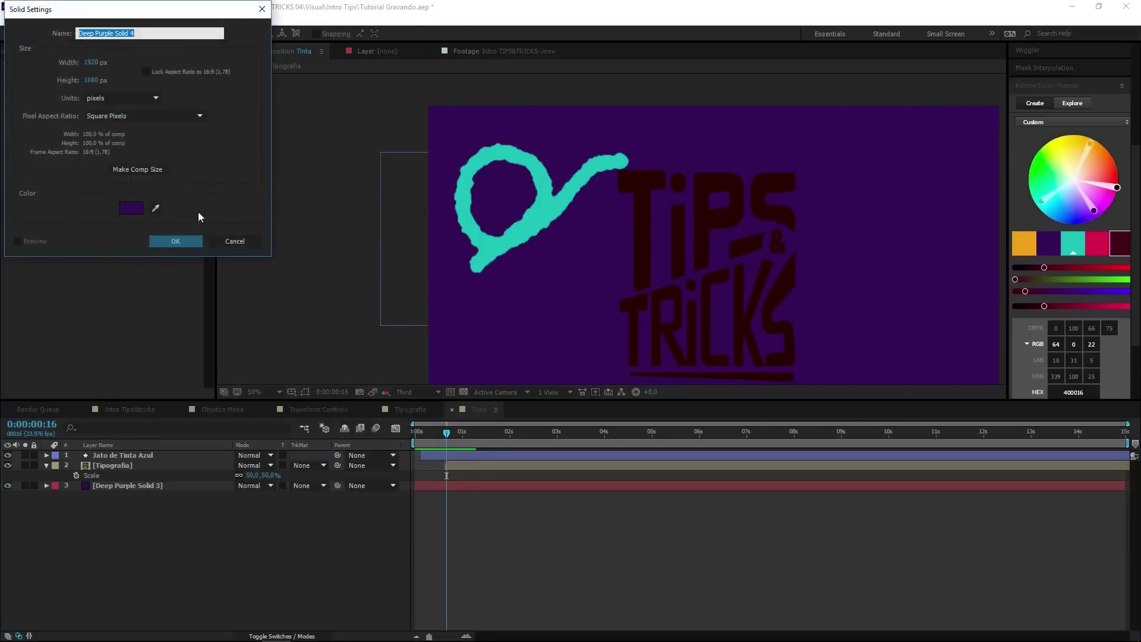
click(546, 208)
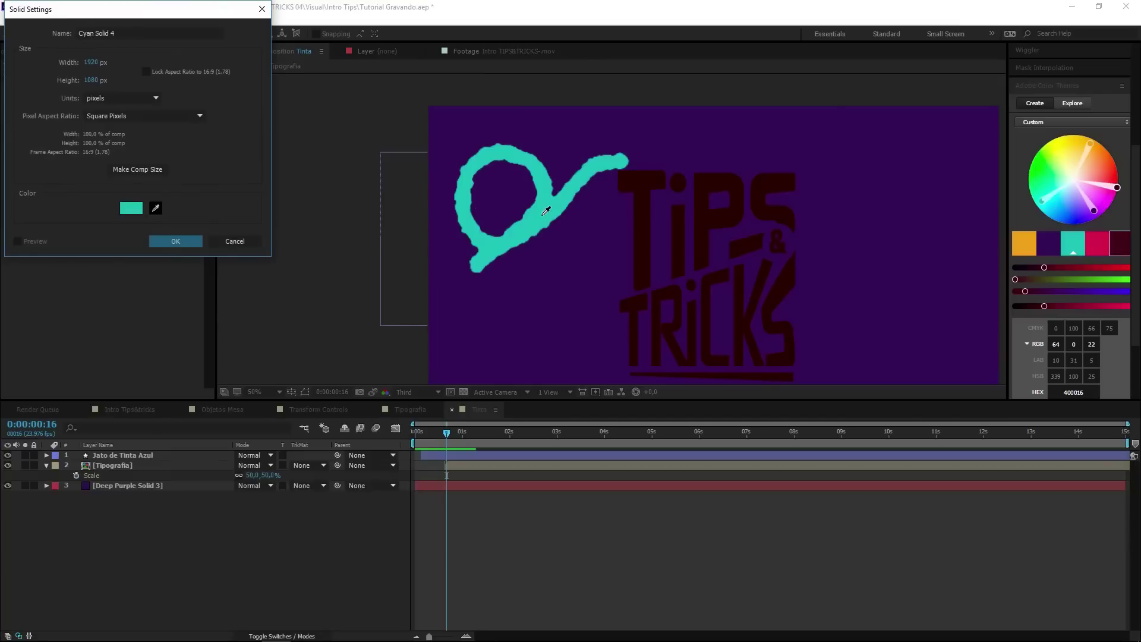
click(234, 241)
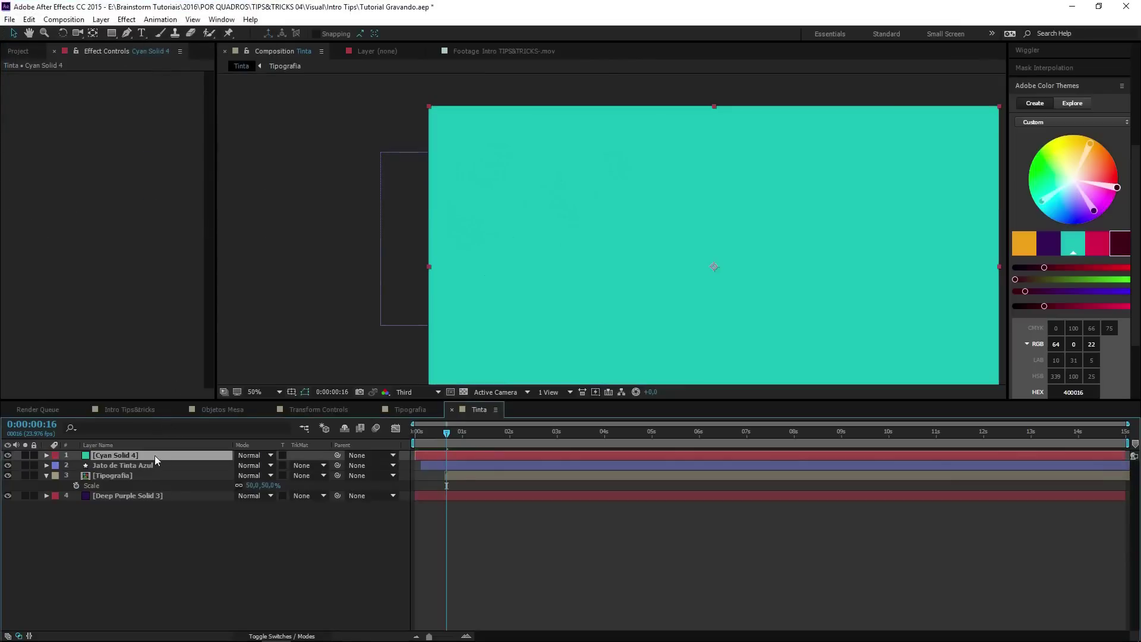
key(Return)
text(Gotas Jato)
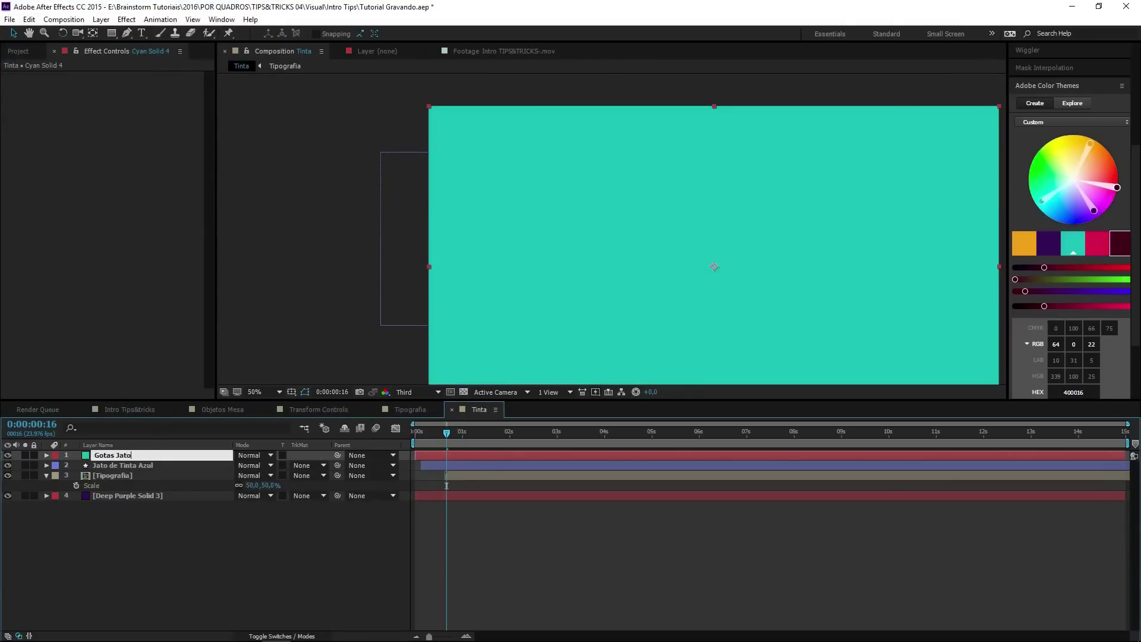
key(Return)
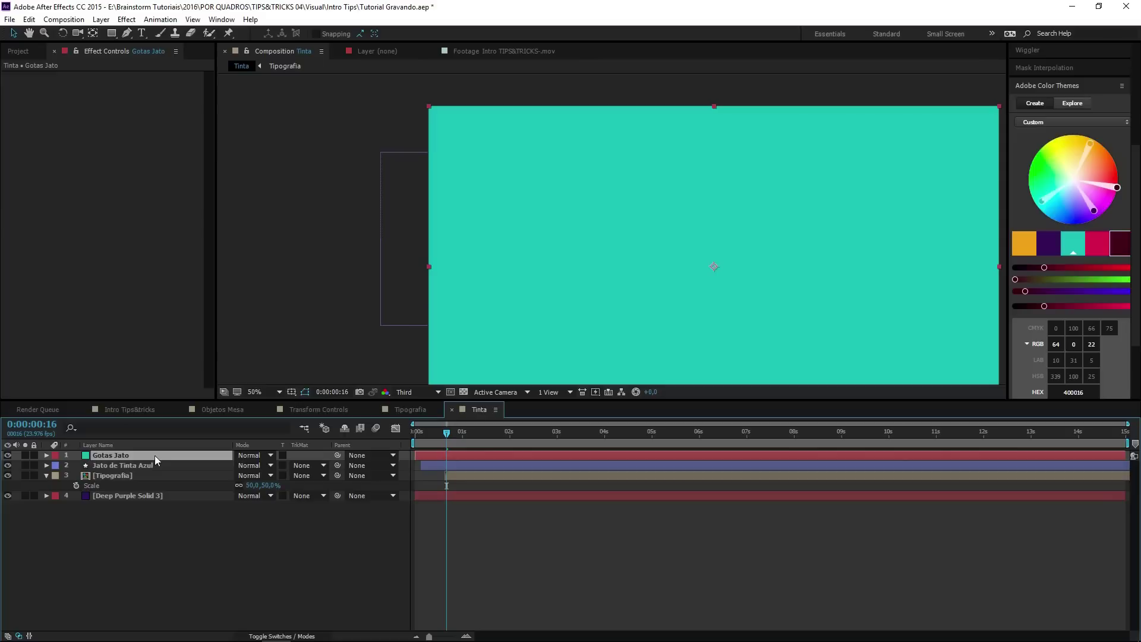
Step: Apply the CC Mr. Mercury effect to the Gotas Jato layer
right_click(139, 459)
right_click(58, 210)
mouse_move(178, 442)
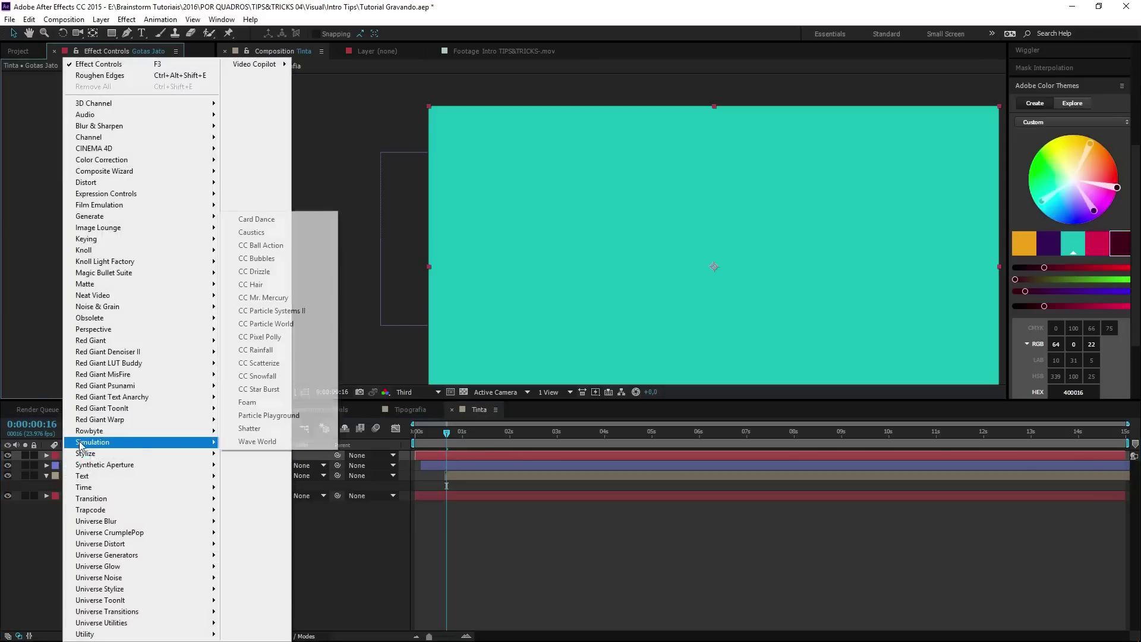
click(308, 297)
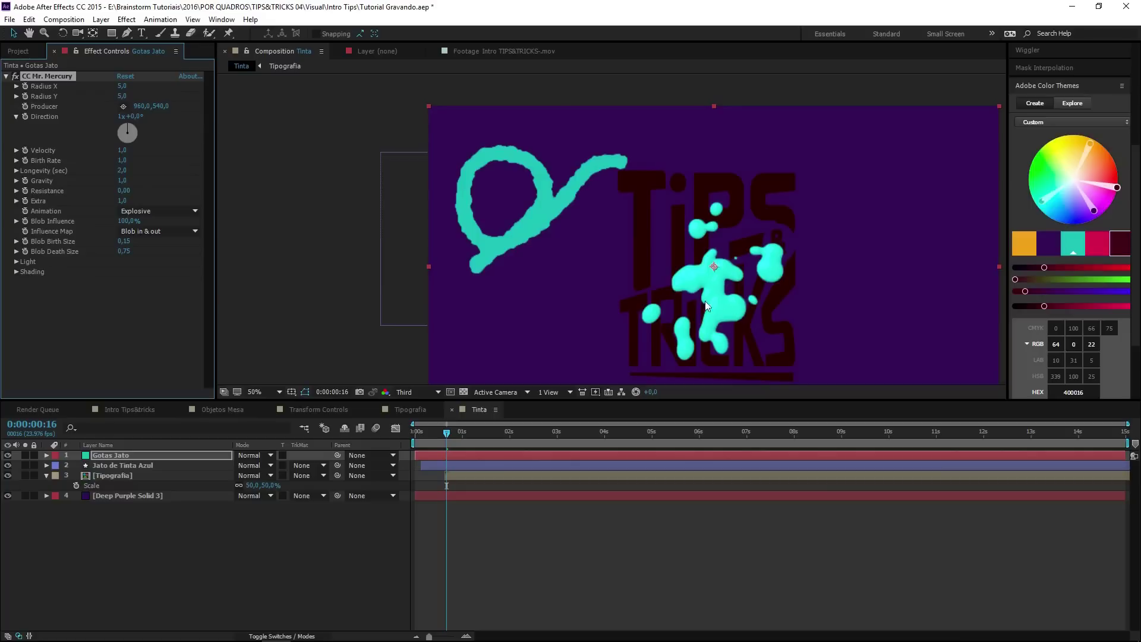
Step: Set the Gotas Jato Mr. Mercury Light Intensity to 0 to remove the shading
click(15, 261)
click(127, 282)
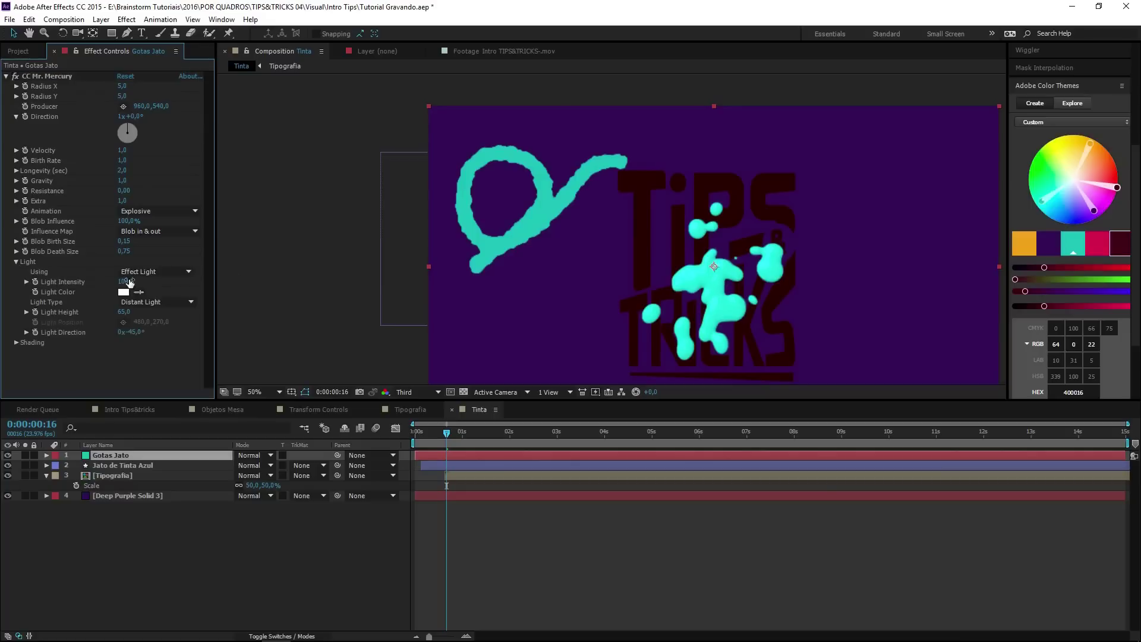
text(0)
key(Return)
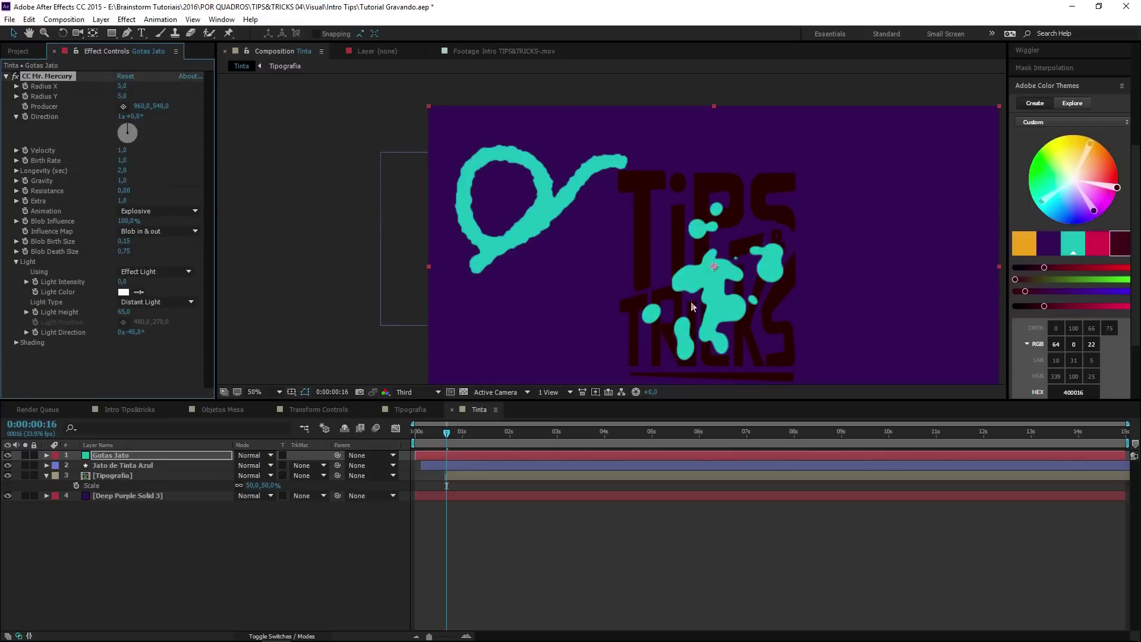
click(15, 263)
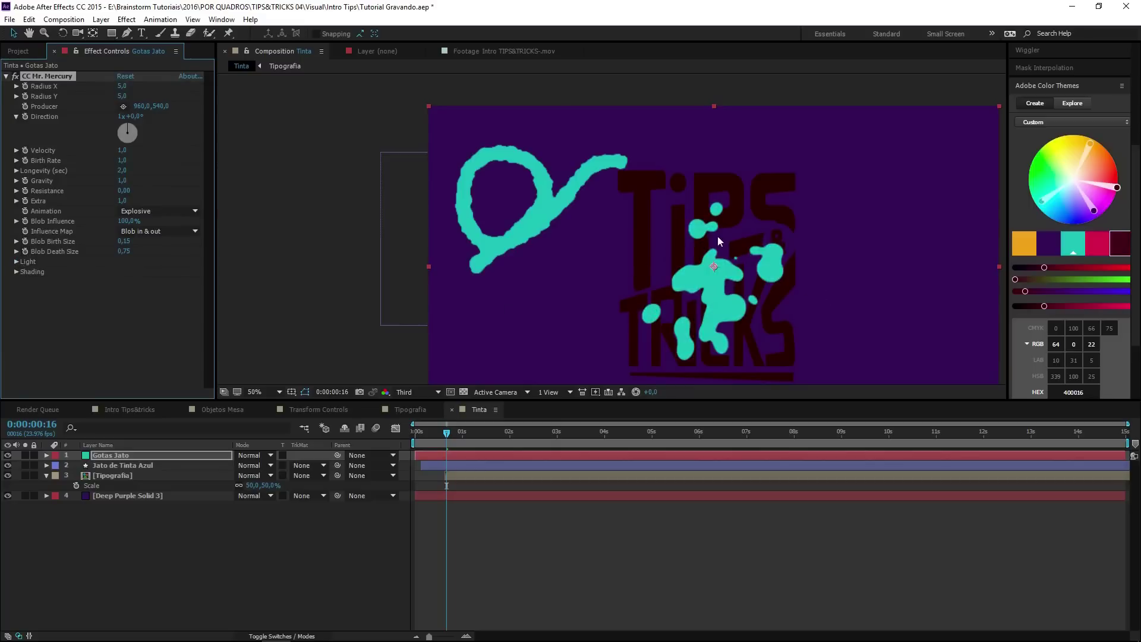
key(comma)
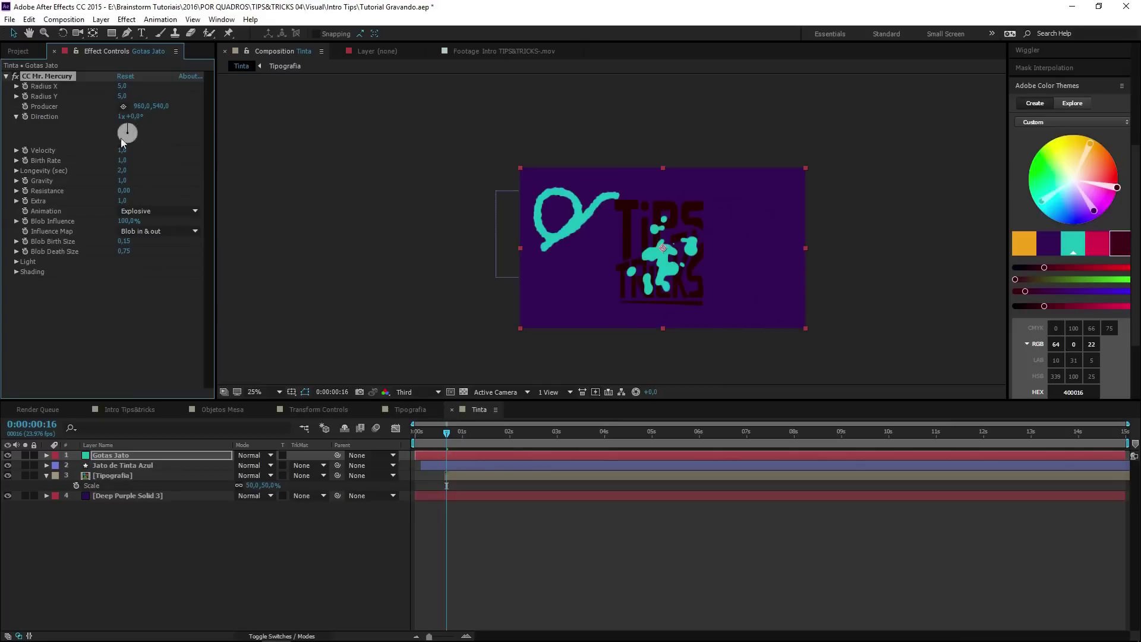
Step: Set the droplet Radius X/Y to 0, Velocity to 0,5 and Longevity to 1
click(122, 87)
text(6)
key(Tab)
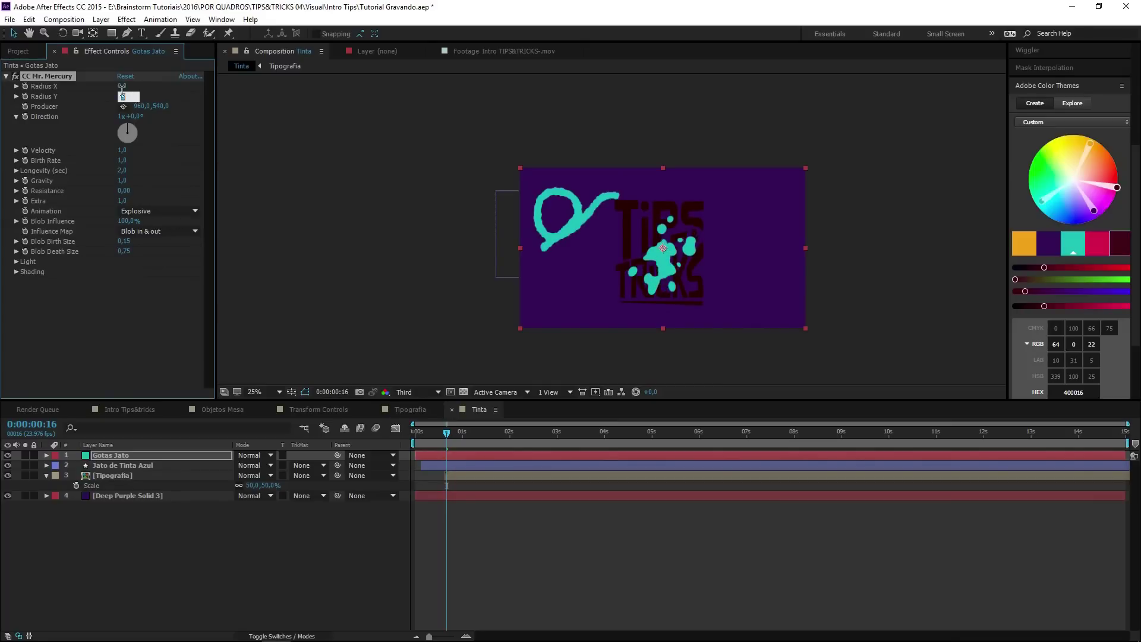
key(Return)
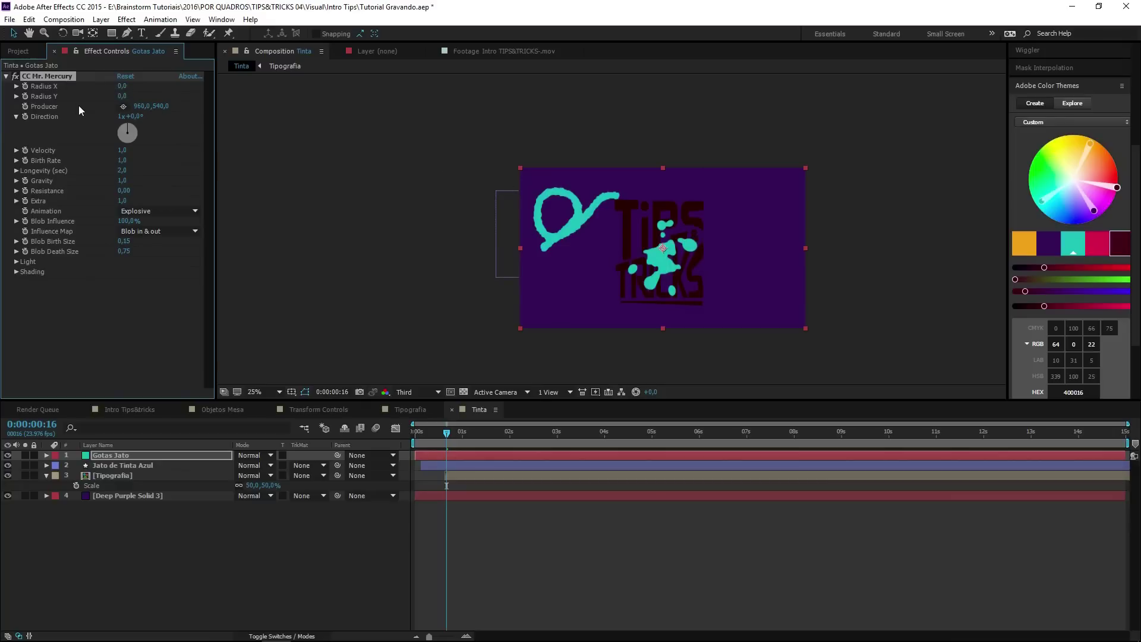
click(122, 150)
text(0,5)
key(Return)
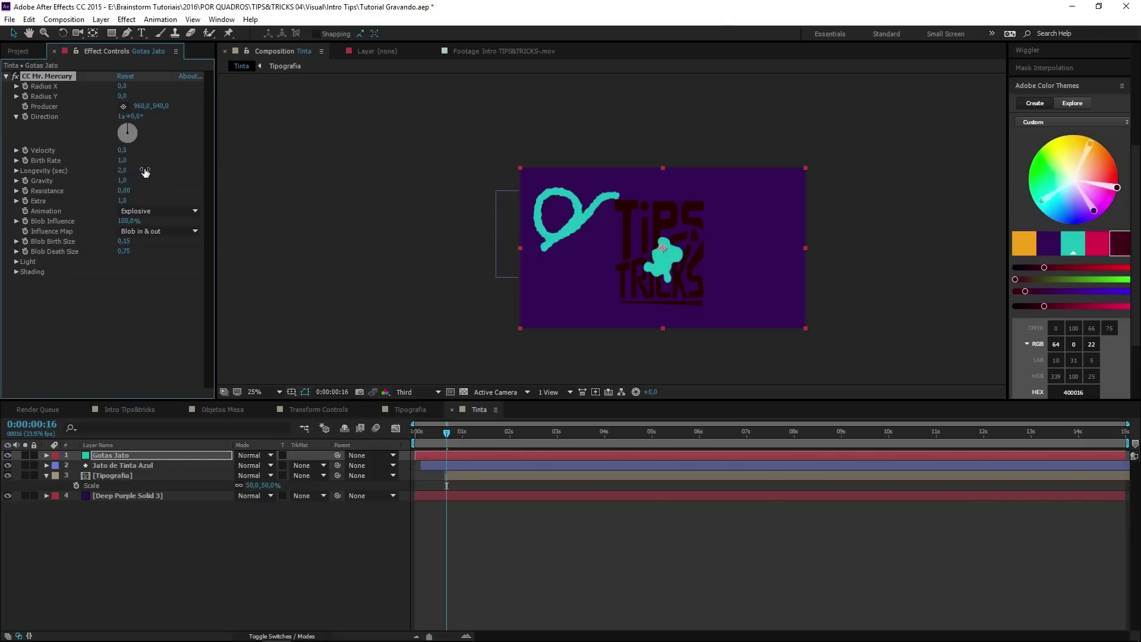
click(122, 171)
text(1)
key(Return)
Step: Set Blob Birth Size to 0,20 and Blob Death Size to 0
click(124, 241)
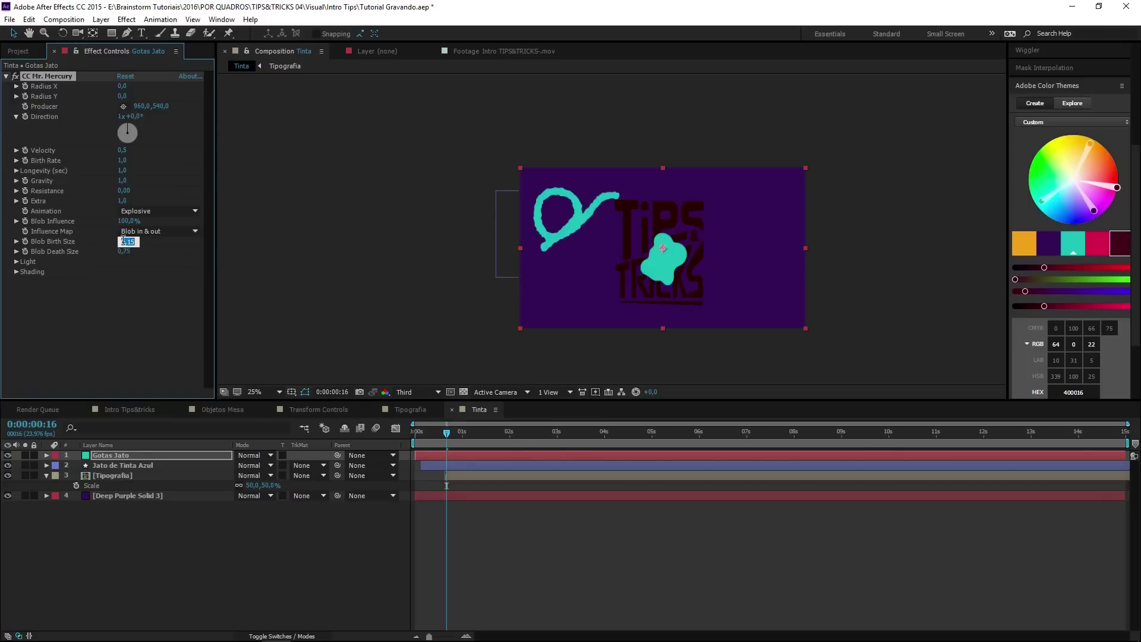
text(0,)
key(Return)
click(125, 252)
text(0)
key(Return)
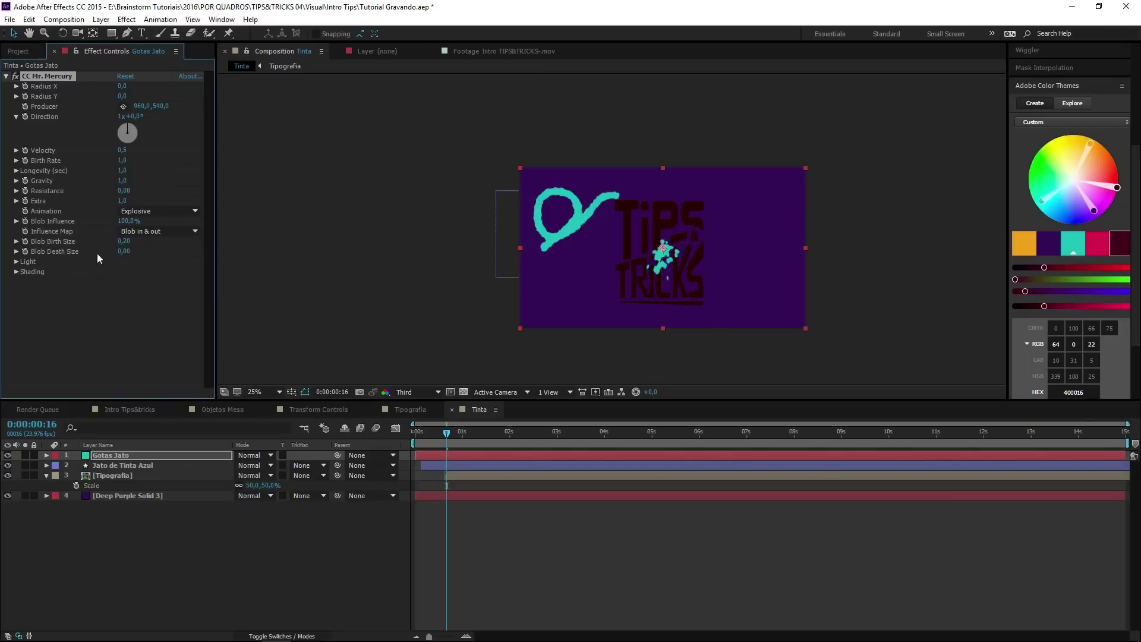
drag(420, 440, 459, 441)
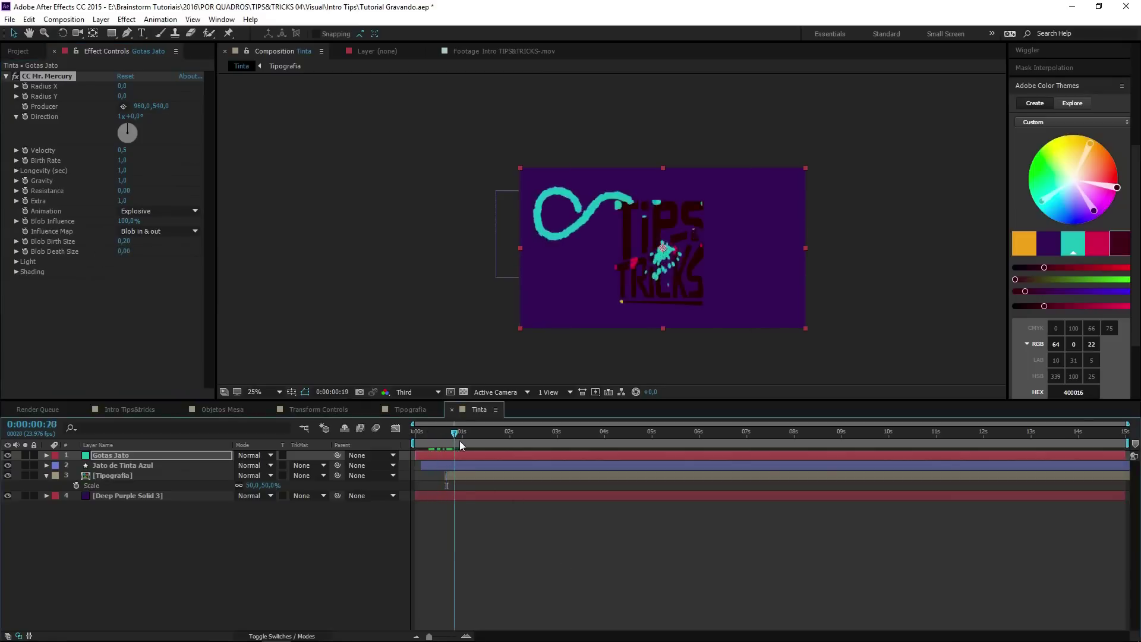
mouse_move(459, 440)
mouse_down()
mouse_move(439, 442)
mouse_move(473, 440)
mouse_move(432, 438)
mouse_up()
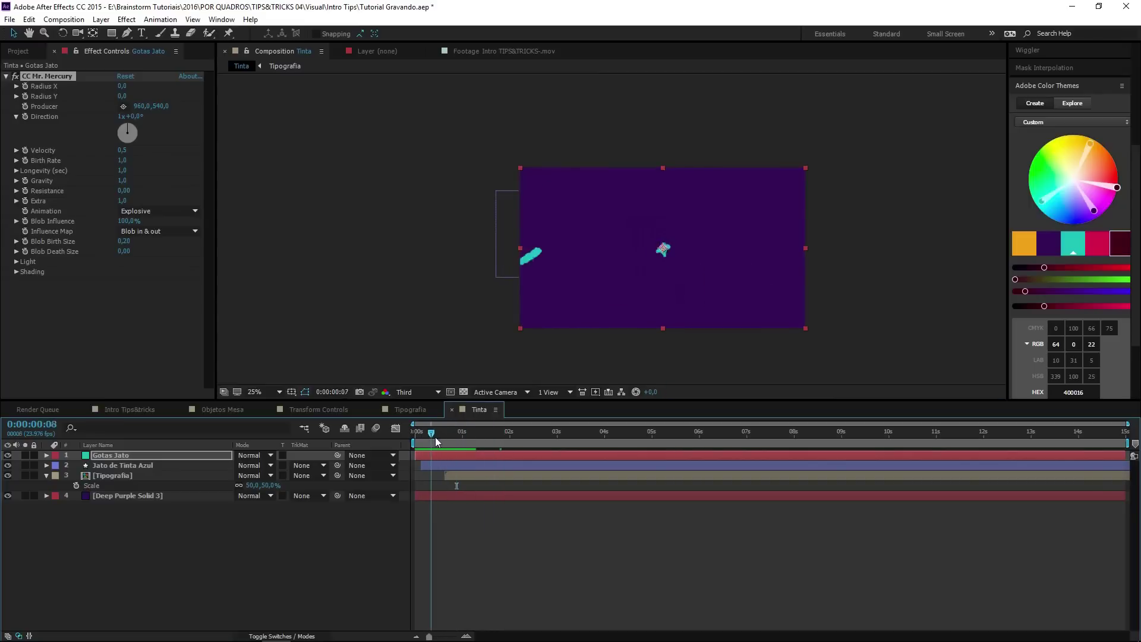
key(space)
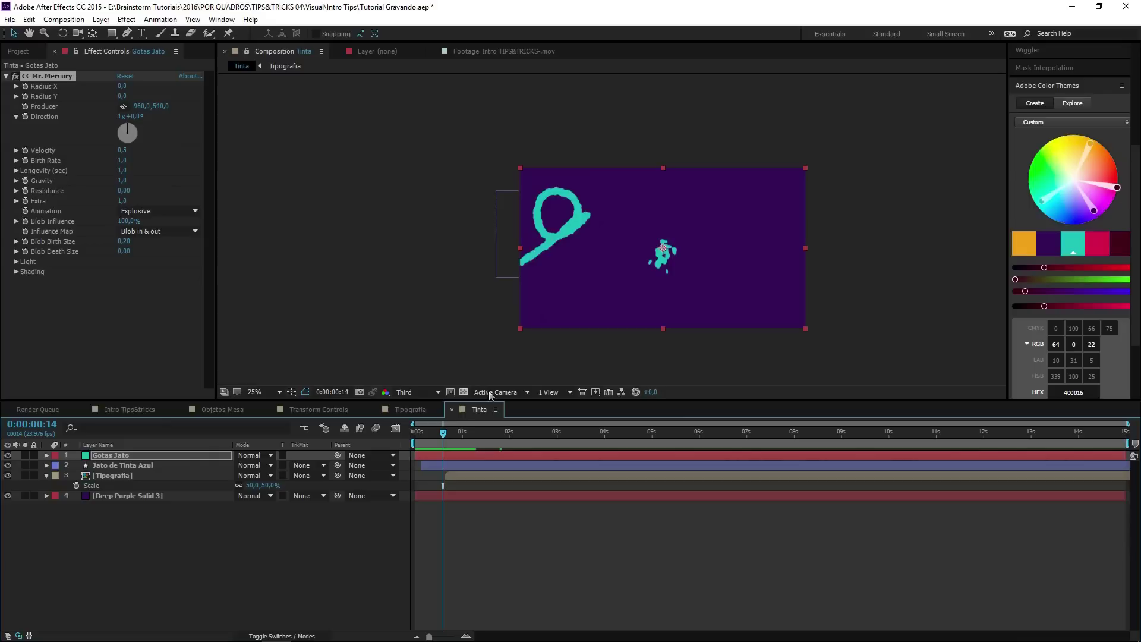
click(424, 441)
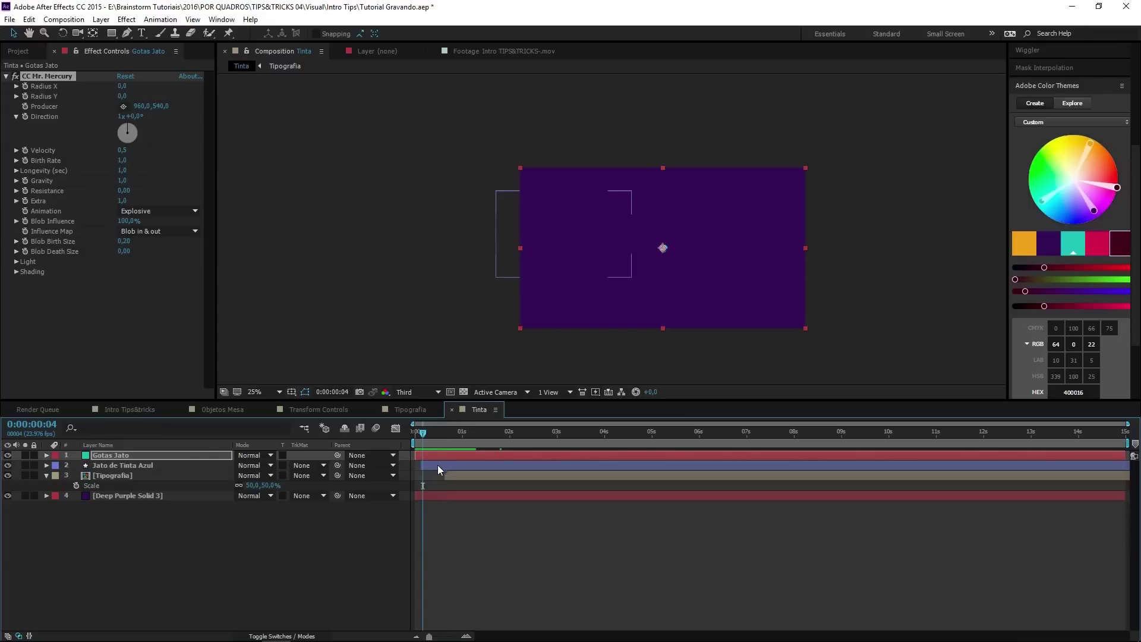
click(438, 465)
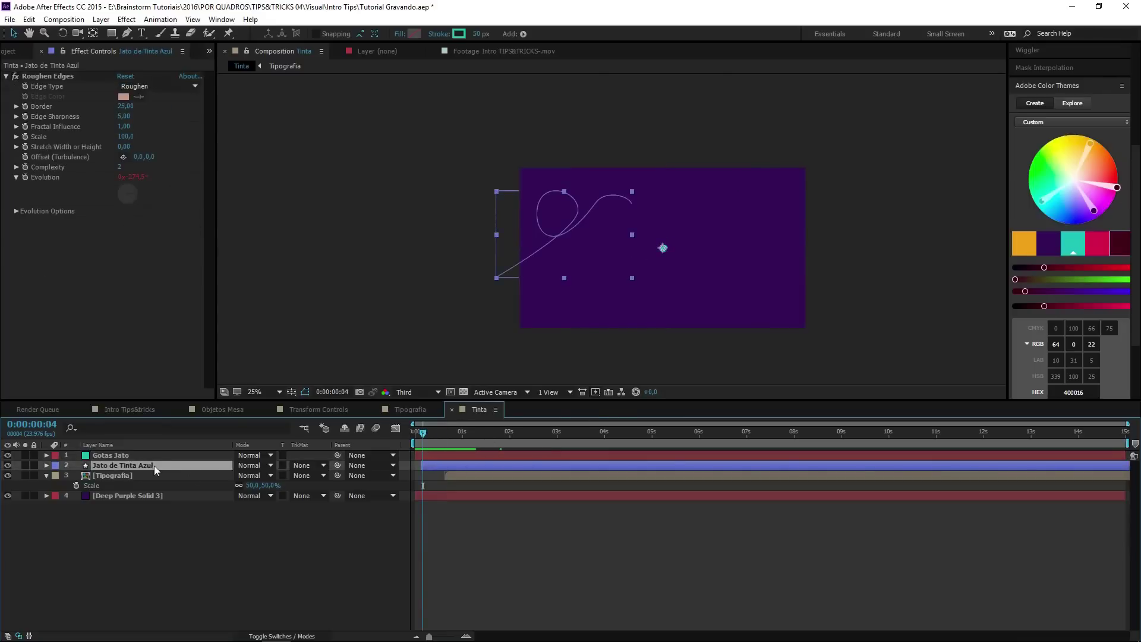
Step: Expand Jato de Tinta Azul down to Shape 1's Path 1 to show the stroke's vertices
click(46, 465)
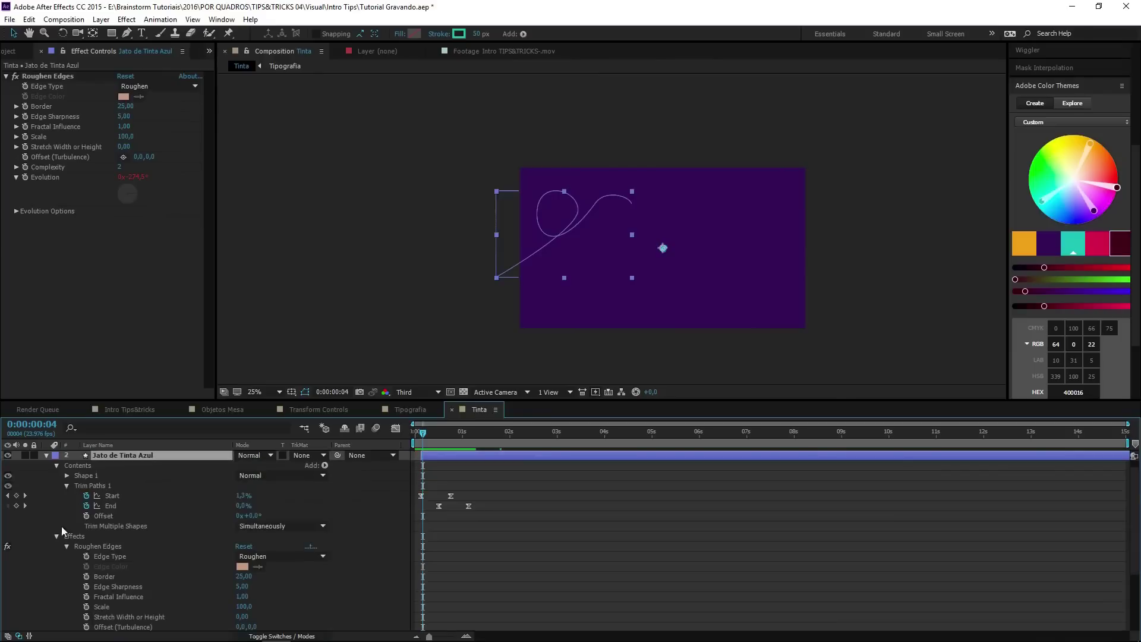
click(66, 476)
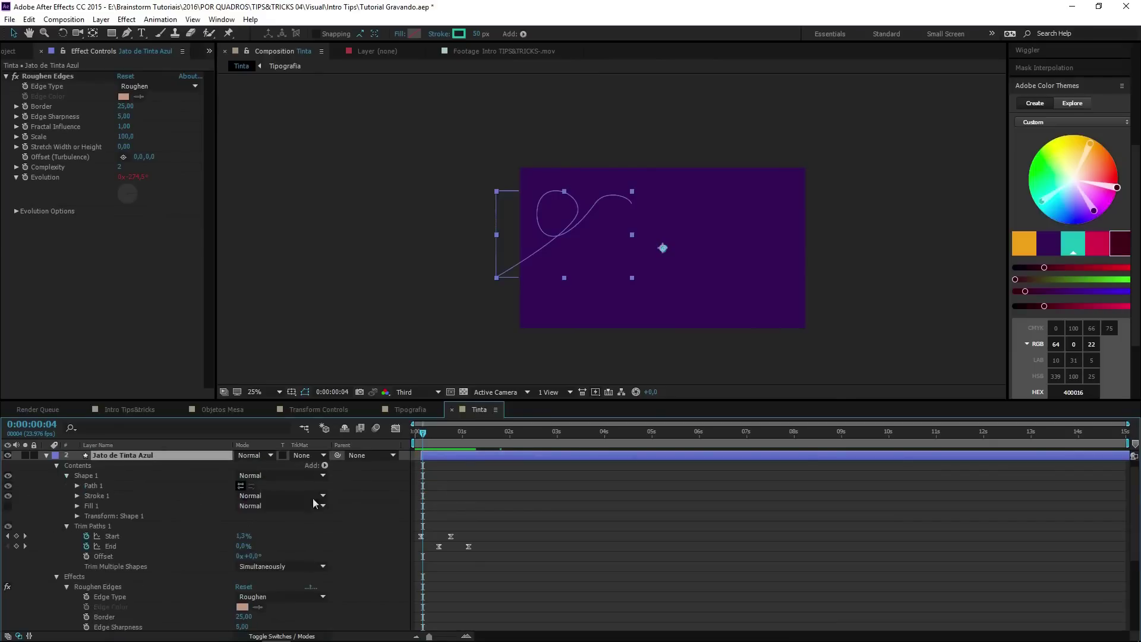
click(77, 485)
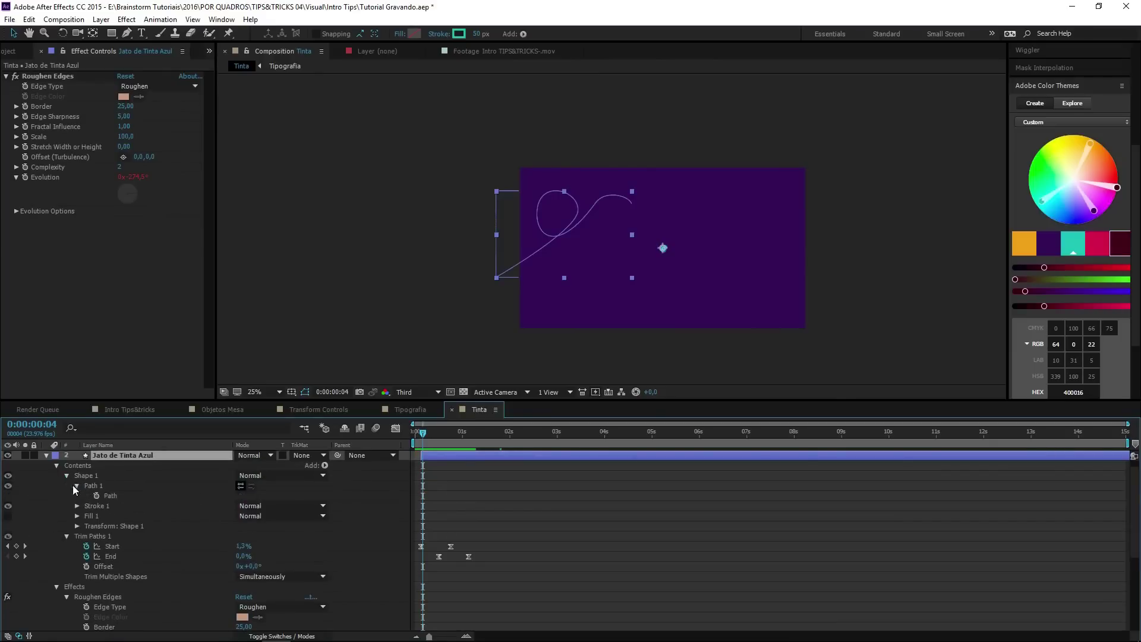
click(118, 496)
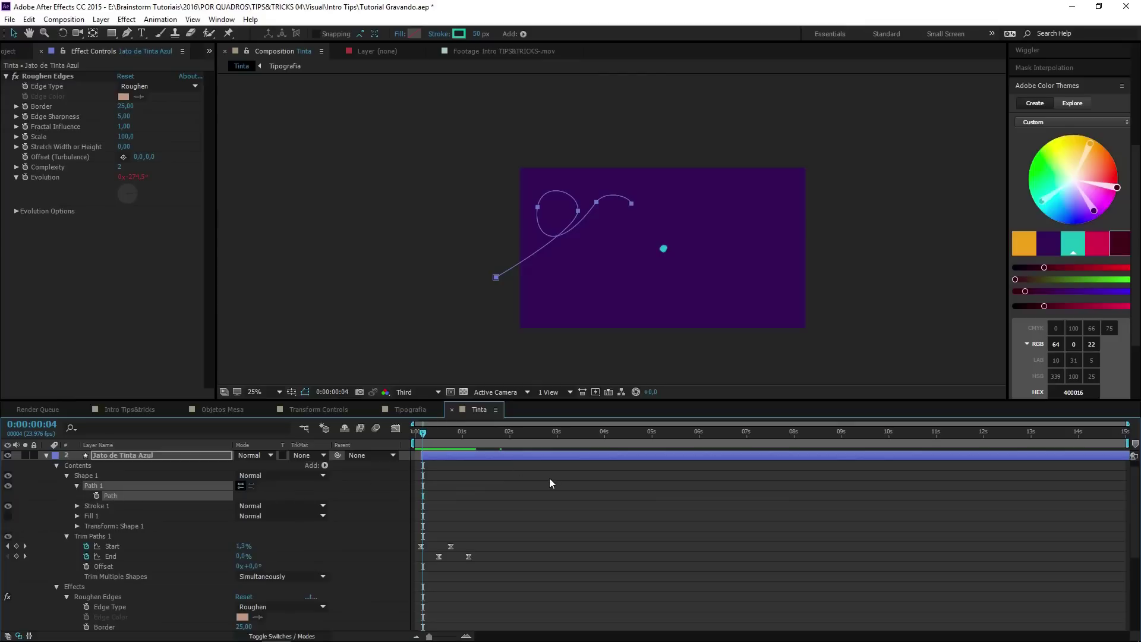
scroll(535, 482, up, 1)
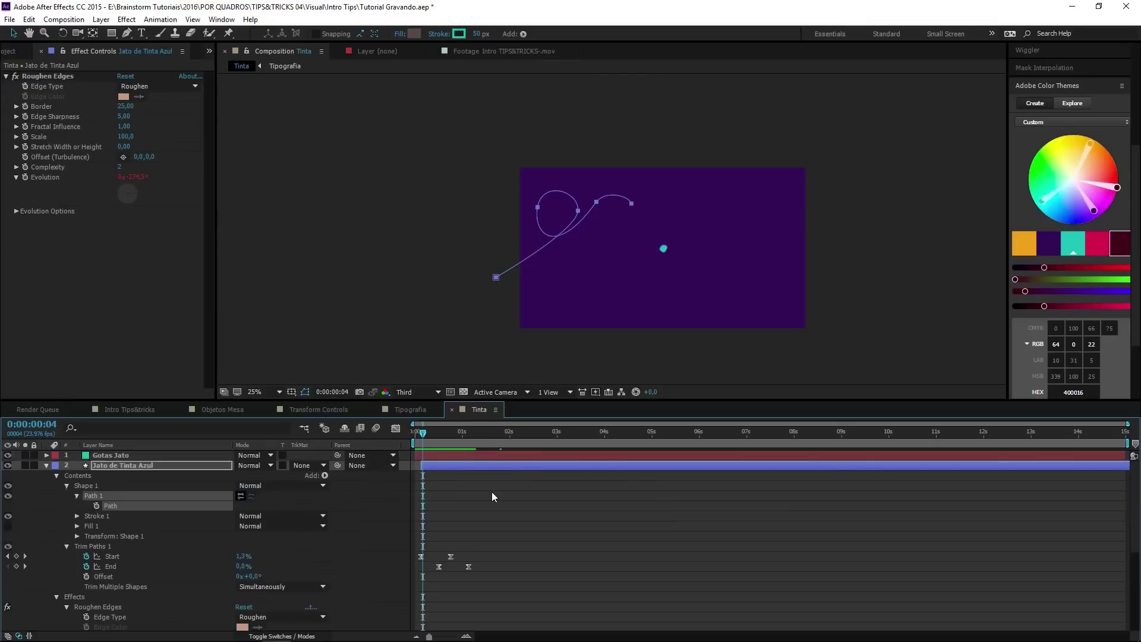
Step: Collapse Jato de Tinta Azul and expand the Gotas Jato layer's properties
click(46, 466)
click(123, 455)
click(46, 456)
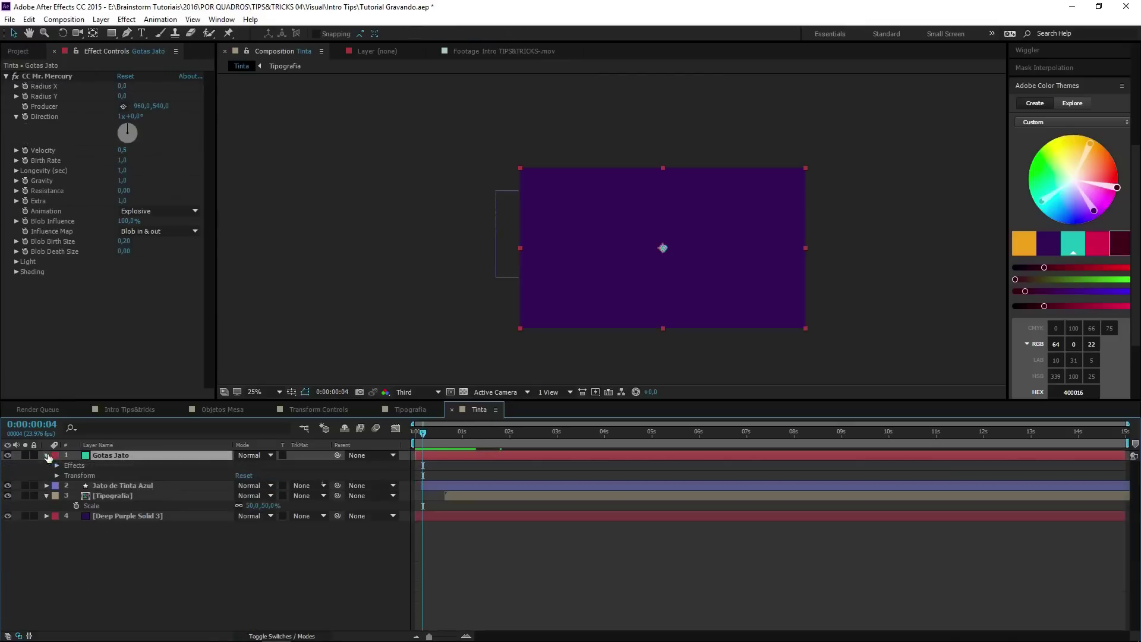
Step: At frame 0, paste a first keyframe onto Gotas Jato's CC Mr. Mercury Producer
click(57, 466)
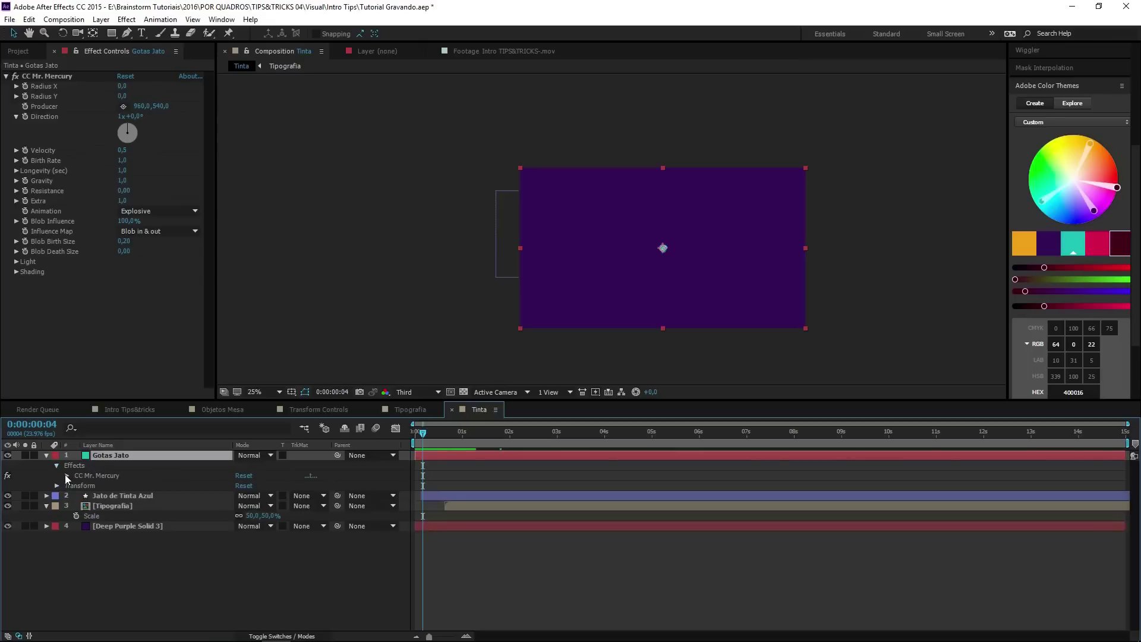
click(66, 475)
drag(427, 438, 409, 437)
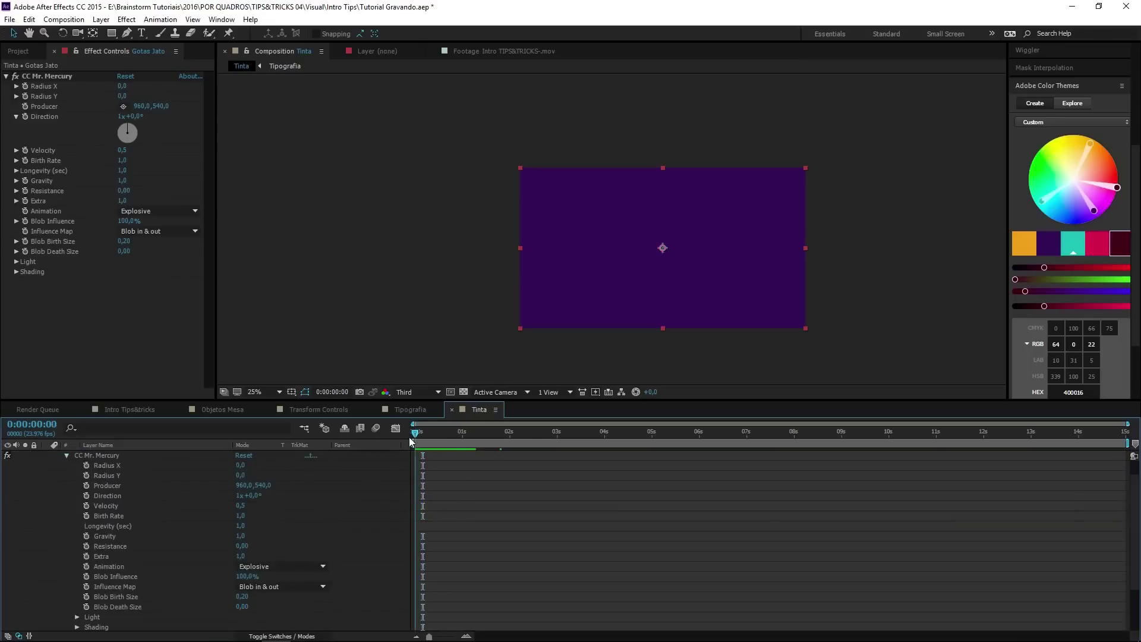
click(109, 484)
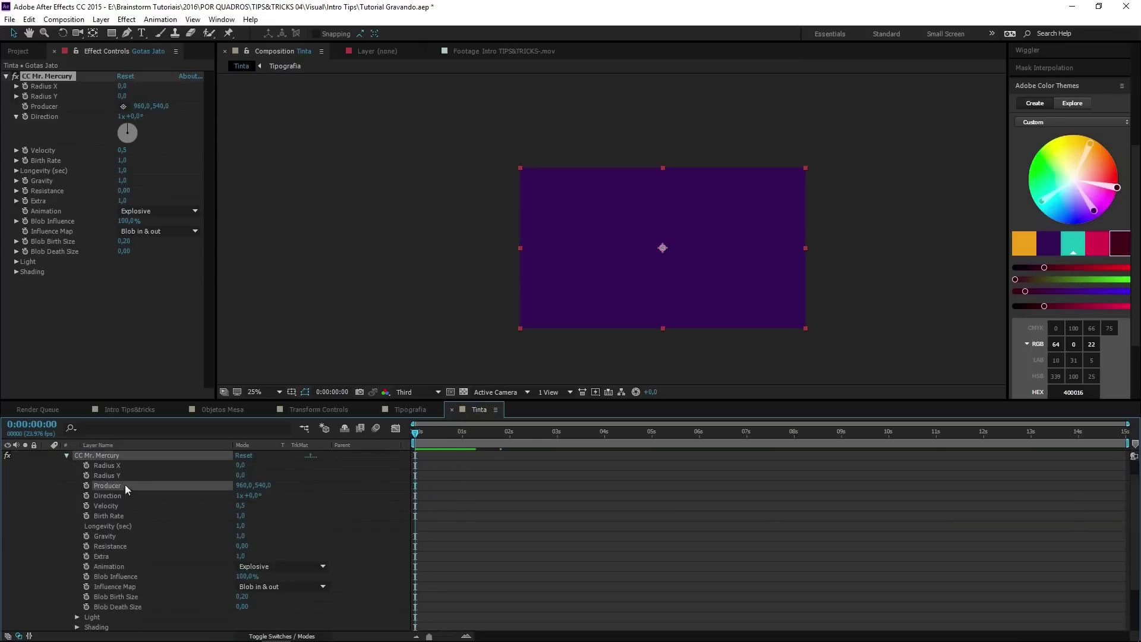
key(ctrl+v)
Step: Scrub and preview the droplet trail from the start, then return to the first frame
scroll(482, 476, up, 1)
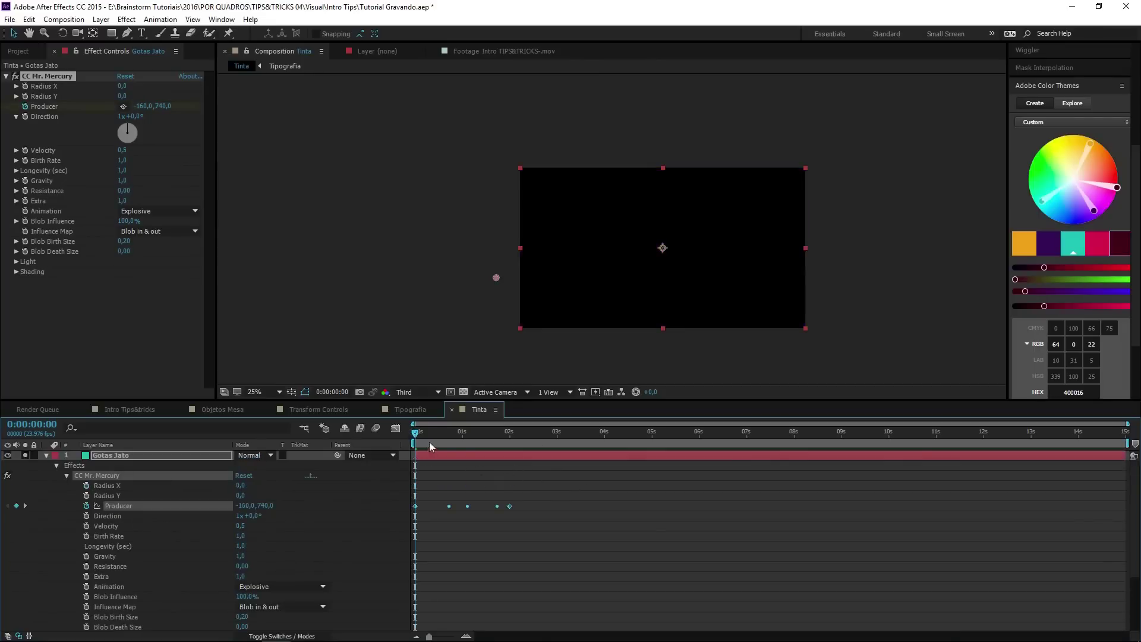
drag(417, 441, 486, 439)
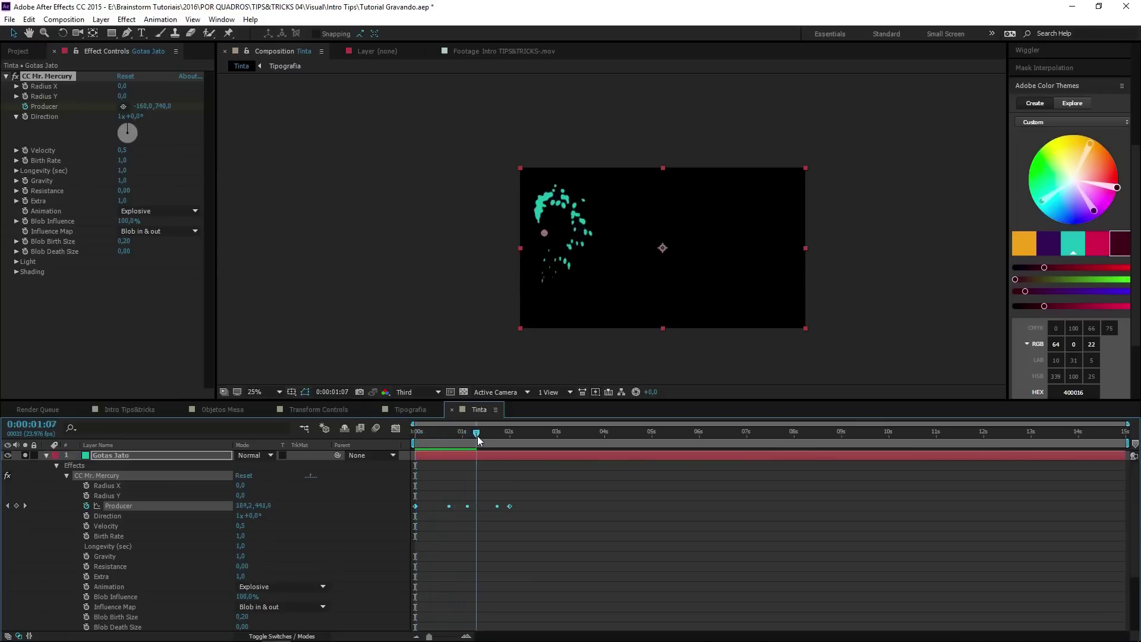
key(space)
key(Home)
key(space)
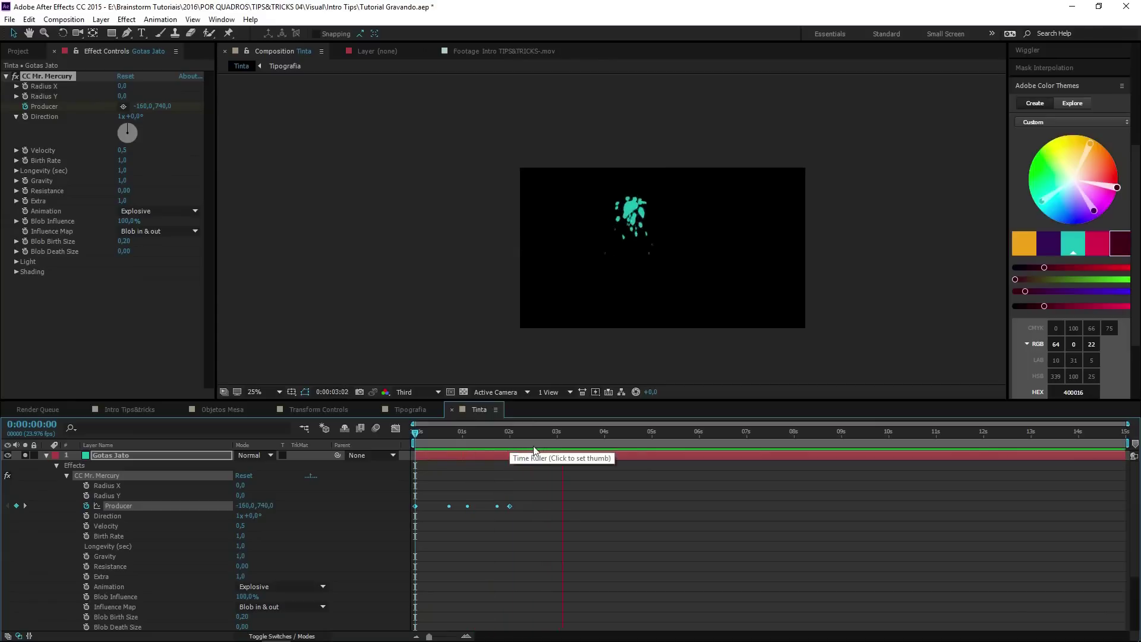
click(427, 445)
drag(406, 445, 481, 440)
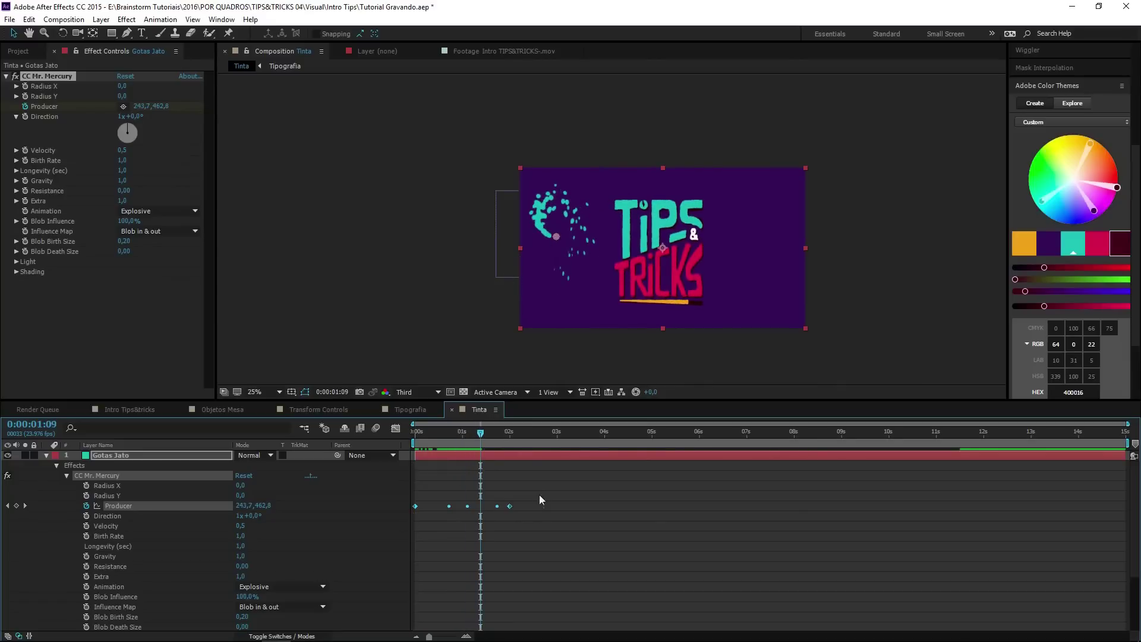
click(600, 496)
Step: Retime the Producer keyframes: last one earlier to about 1:23, first one slightly later
drag(601, 495, 395, 527)
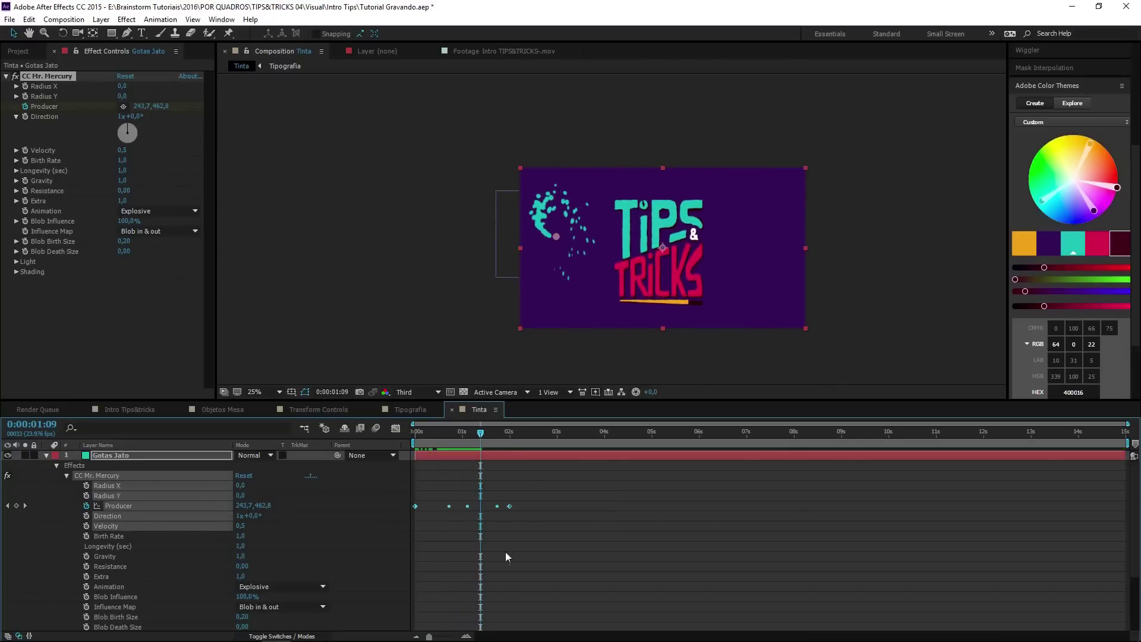
drag(510, 507, 466, 507)
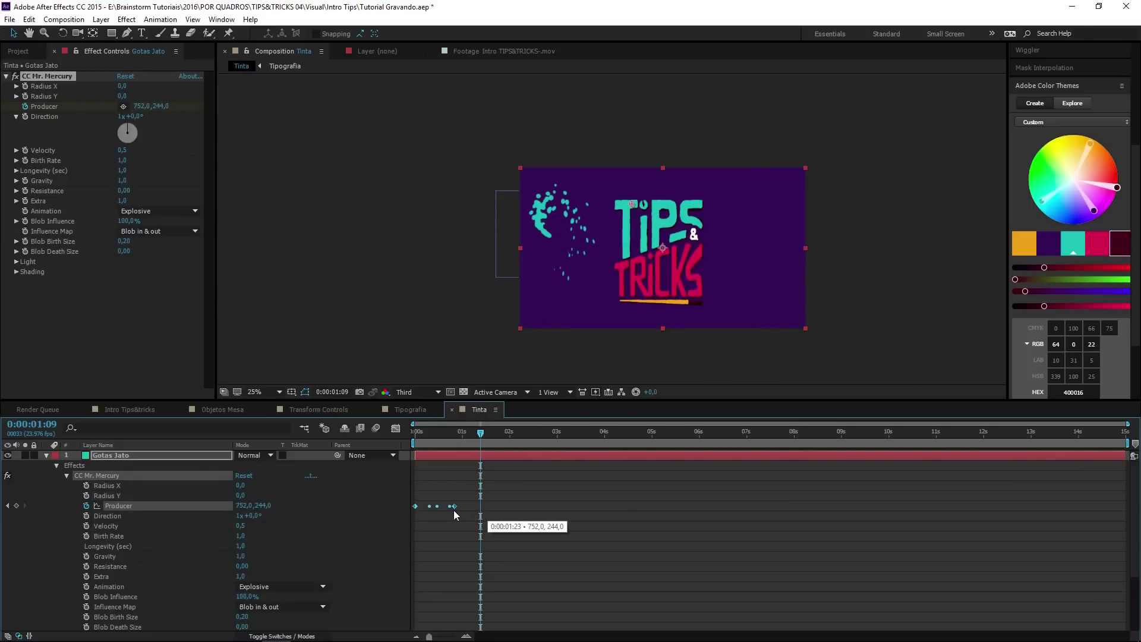
drag(480, 434, 445, 430)
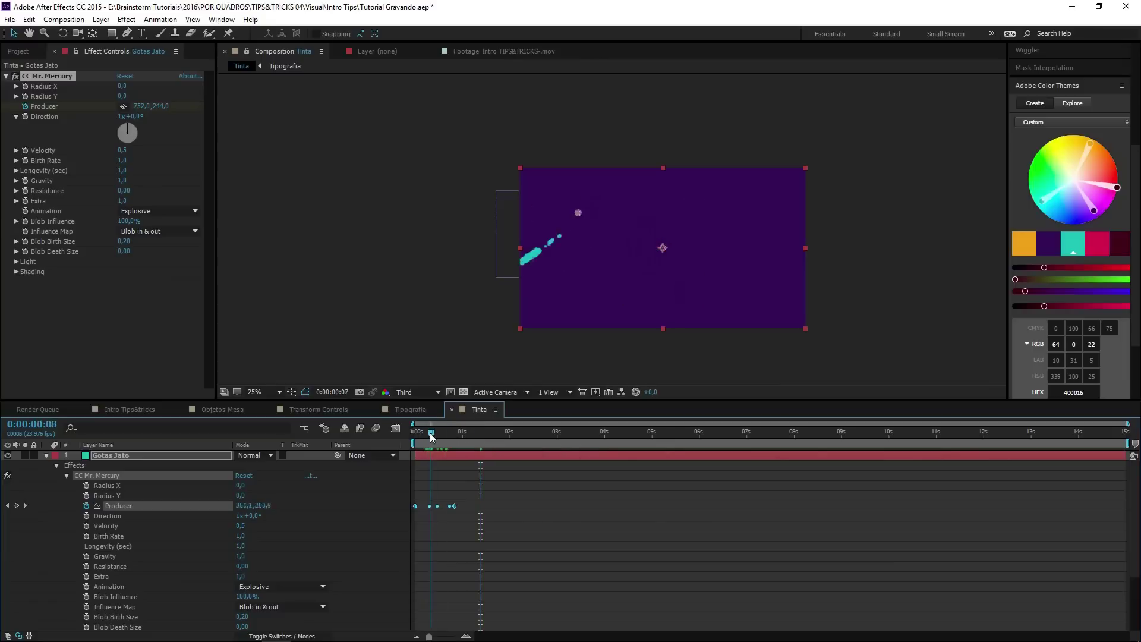
drag(447, 434, 452, 438)
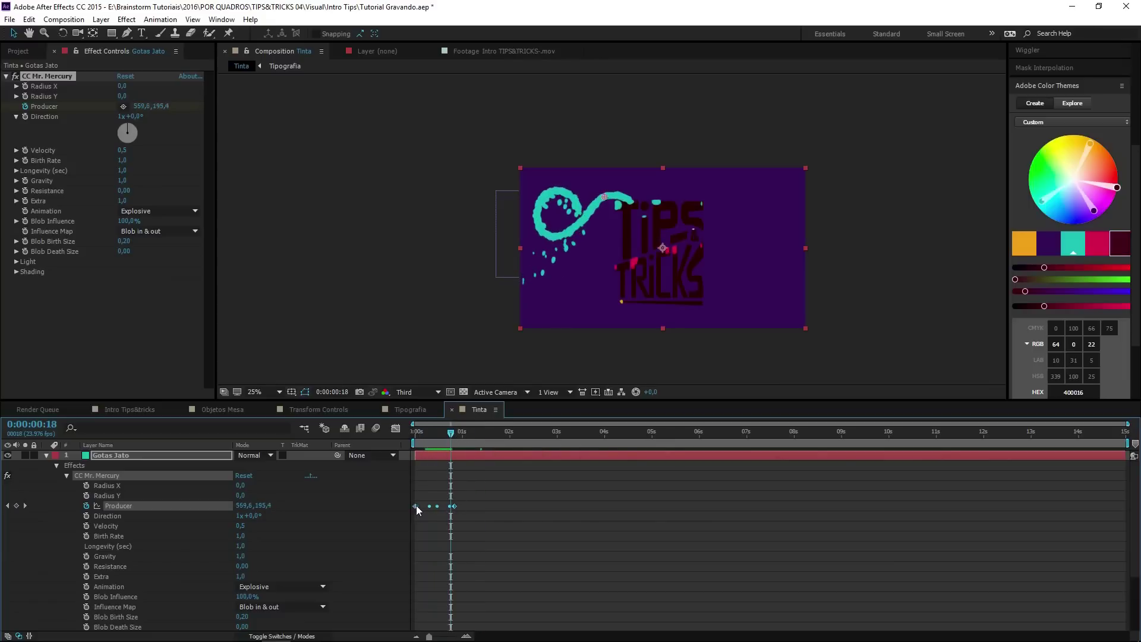
drag(416, 506, 421, 506)
Step: Scrub and preview the droplet burst from the start, then select Gotas Jato
click(414, 443)
drag(414, 443, 460, 444)
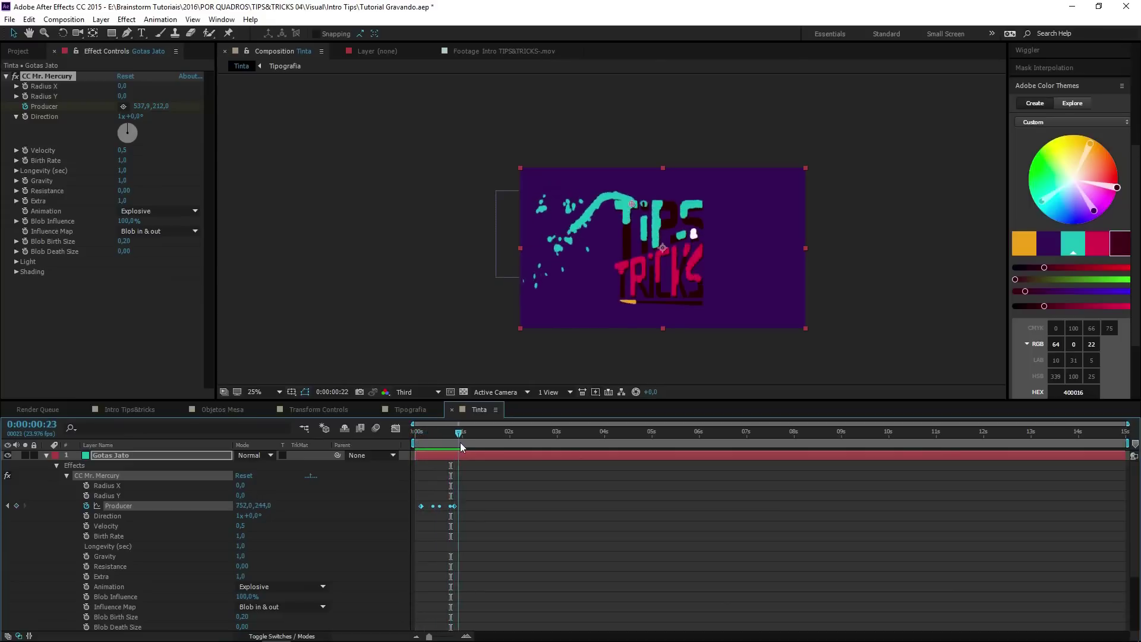
drag(459, 442, 423, 443)
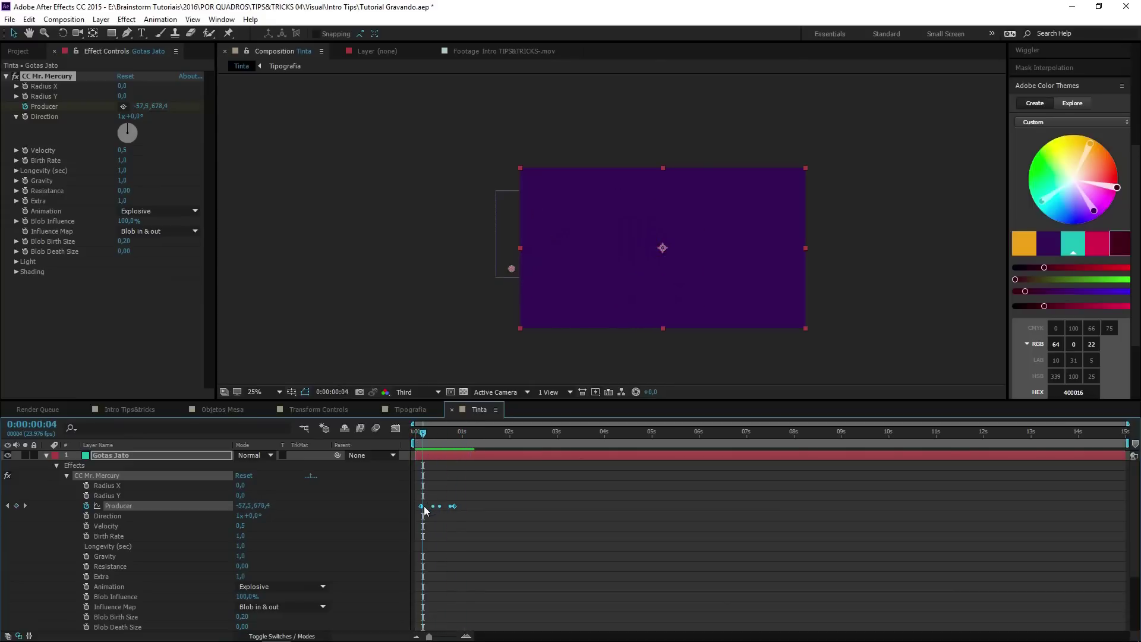
click(415, 443)
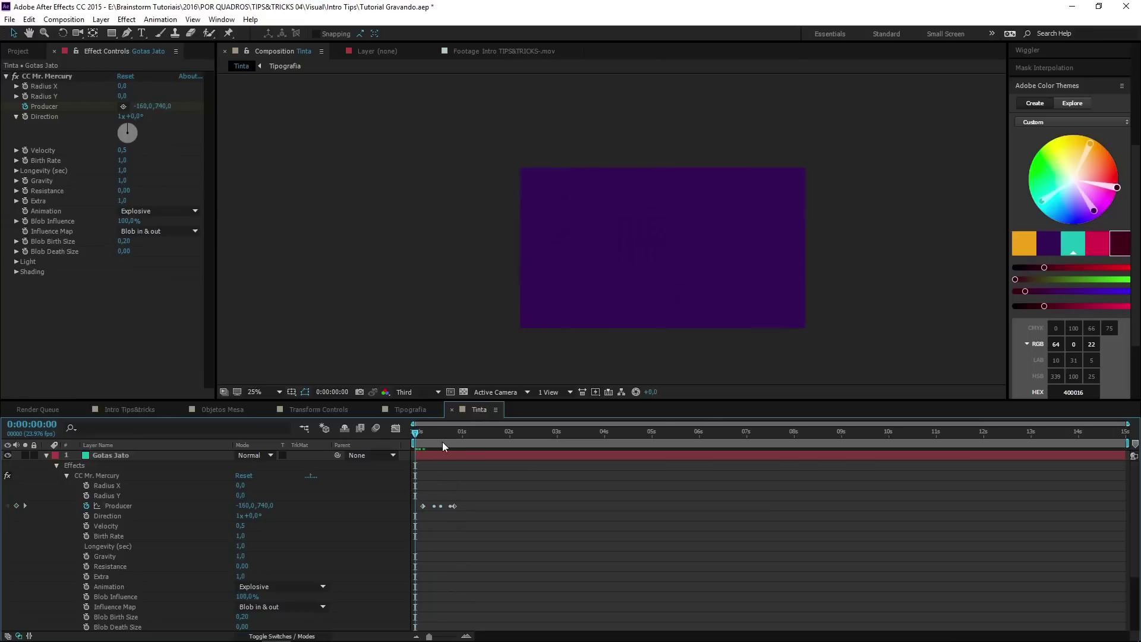
key(space)
mouse_move(454, 437)
mouse_down()
mouse_move(511, 437)
mouse_move(452, 445)
mouse_move(466, 437)
mouse_up()
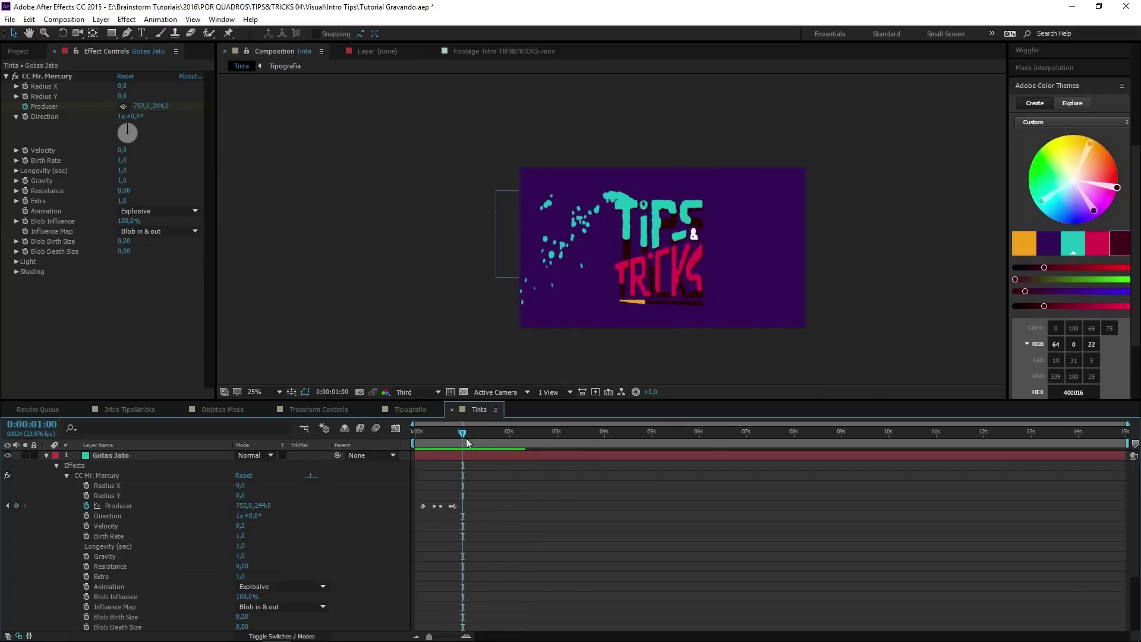
click(483, 457)
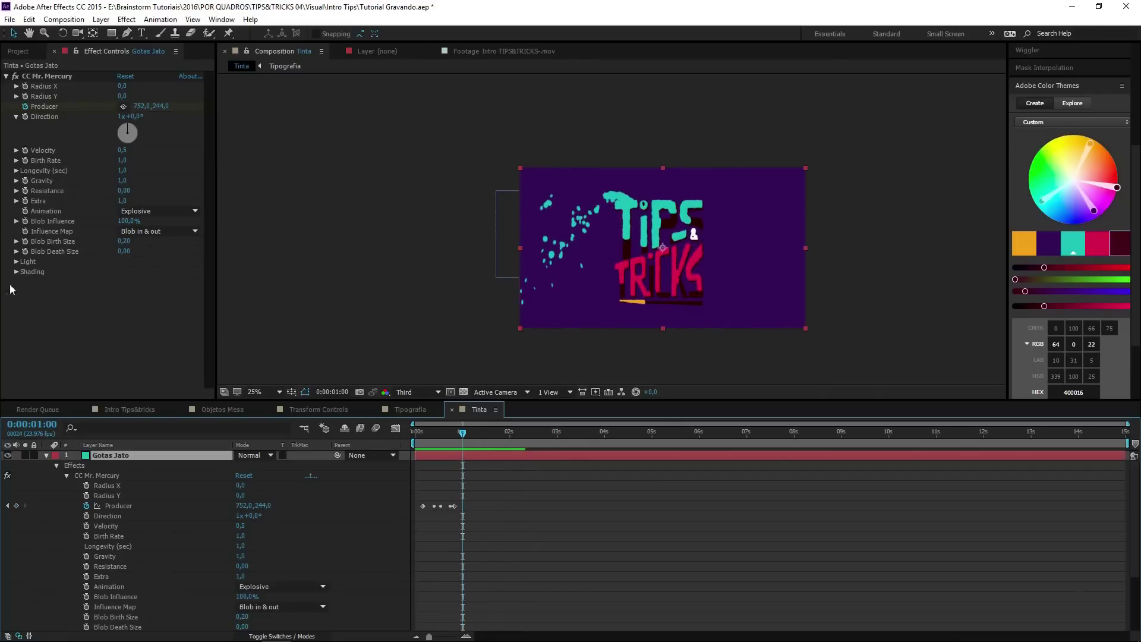
Step: Keyframe Birth Rate at one second, then drop it to 0 a few frames later
click(26, 161)
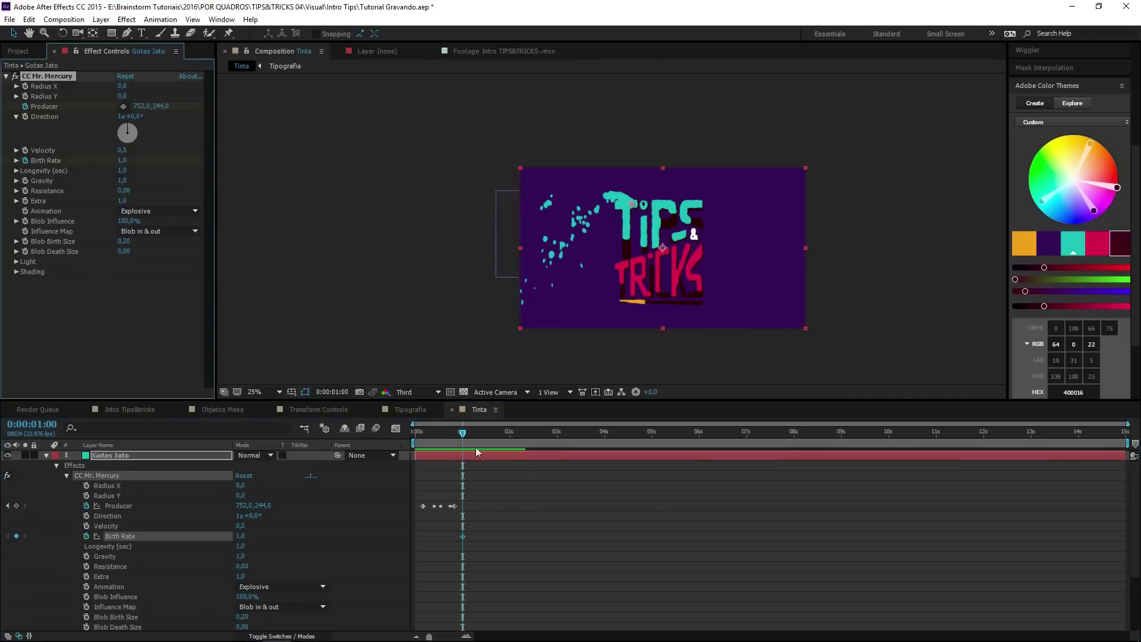
key(Page_Down)
key(Page_Down)
key(Page_Down)
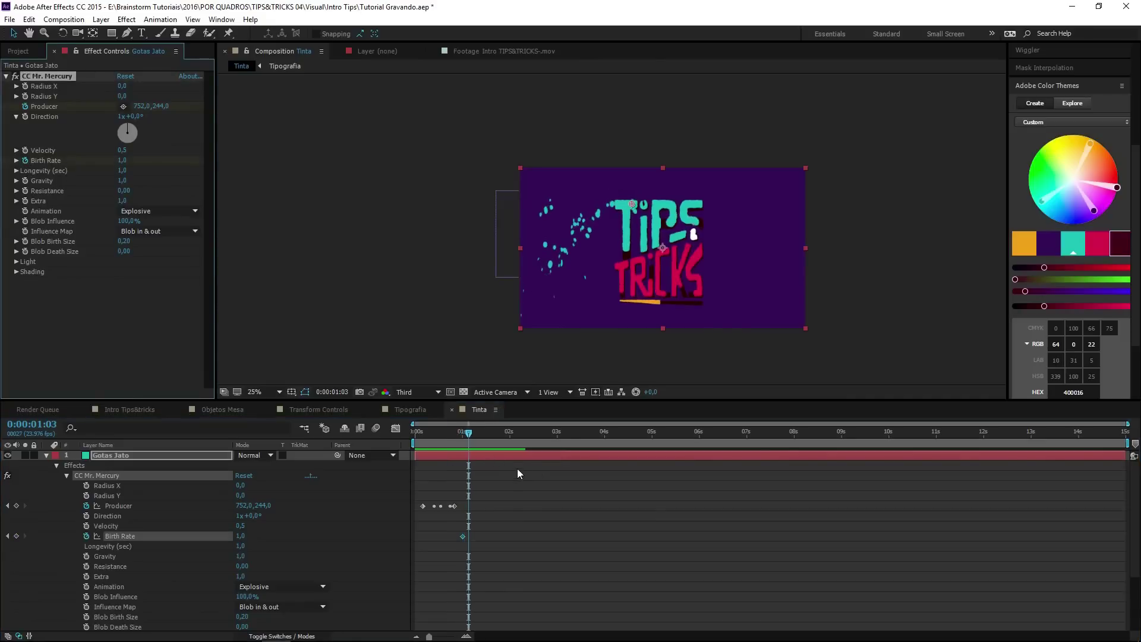
drag(124, 165, 4, 165)
Step: Preview the shortened droplet spray, collapse Gotas Jato and save the project
click(596, 527)
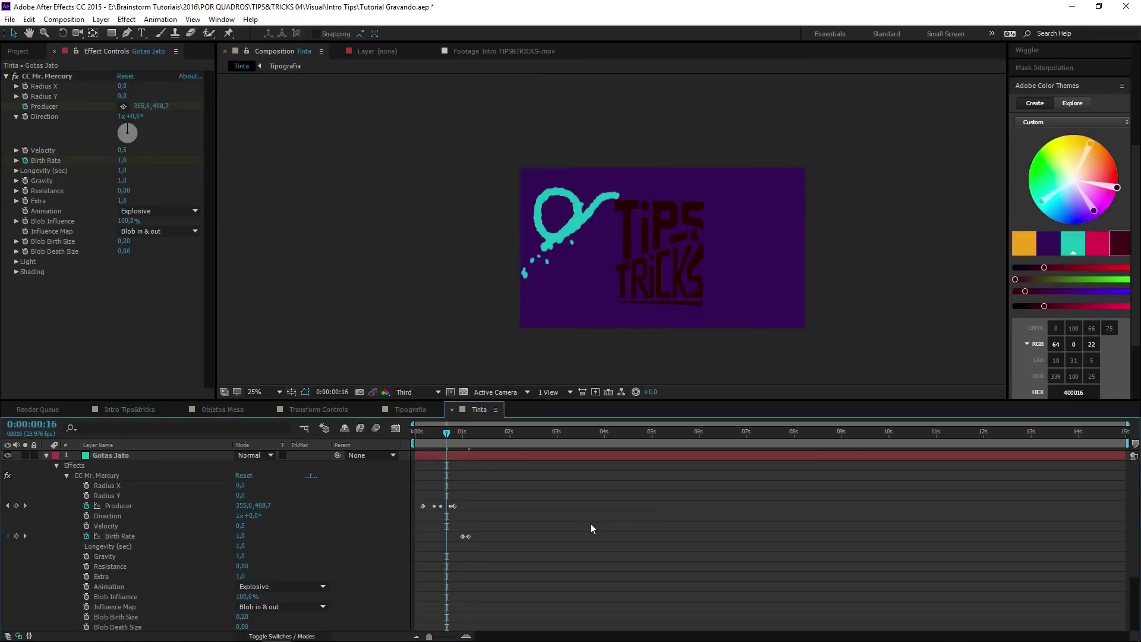
key(space)
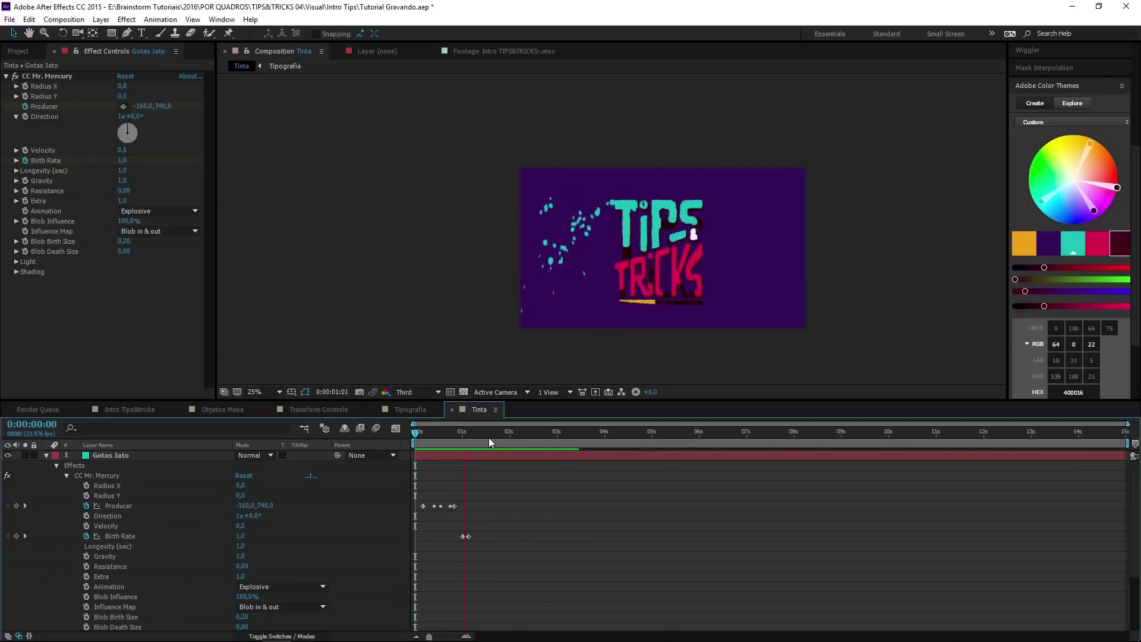
click(448, 431)
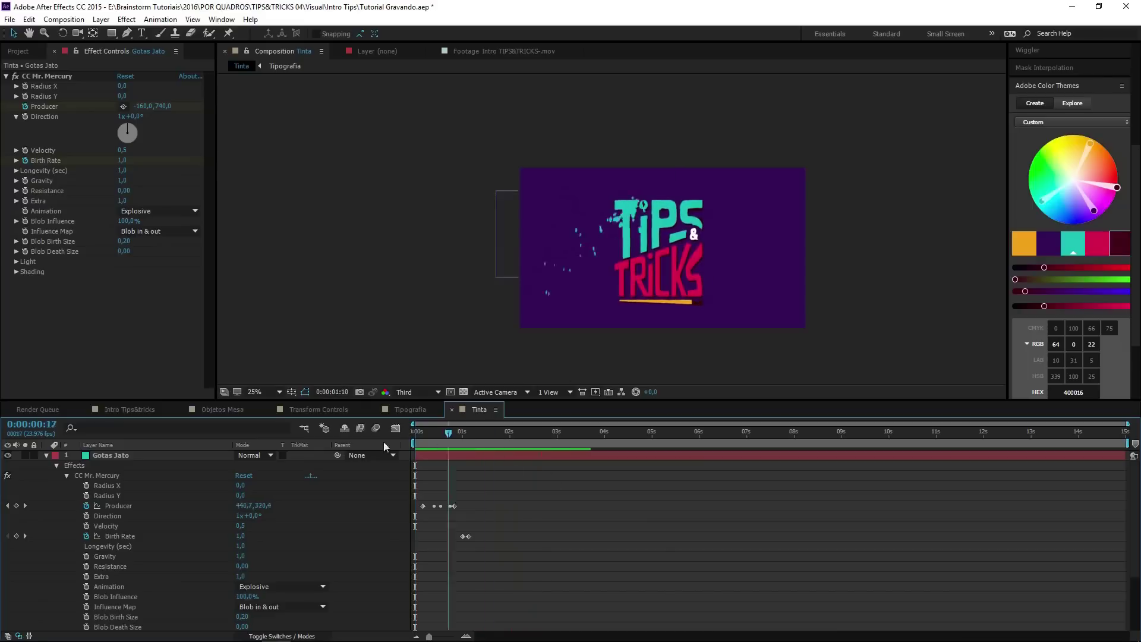
key(Home)
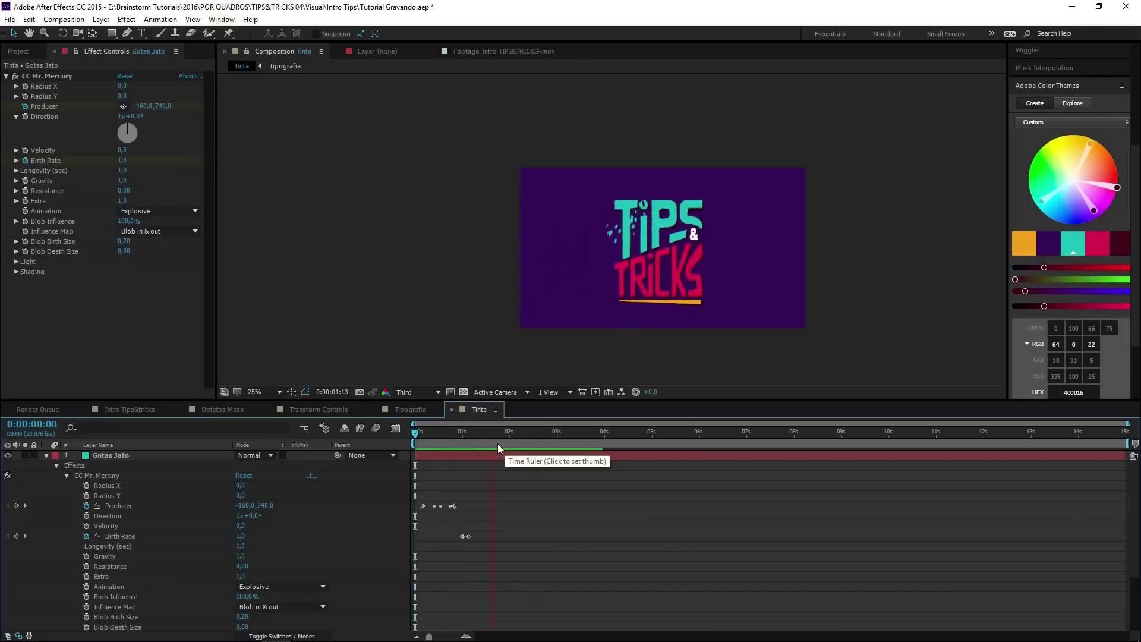
key(space)
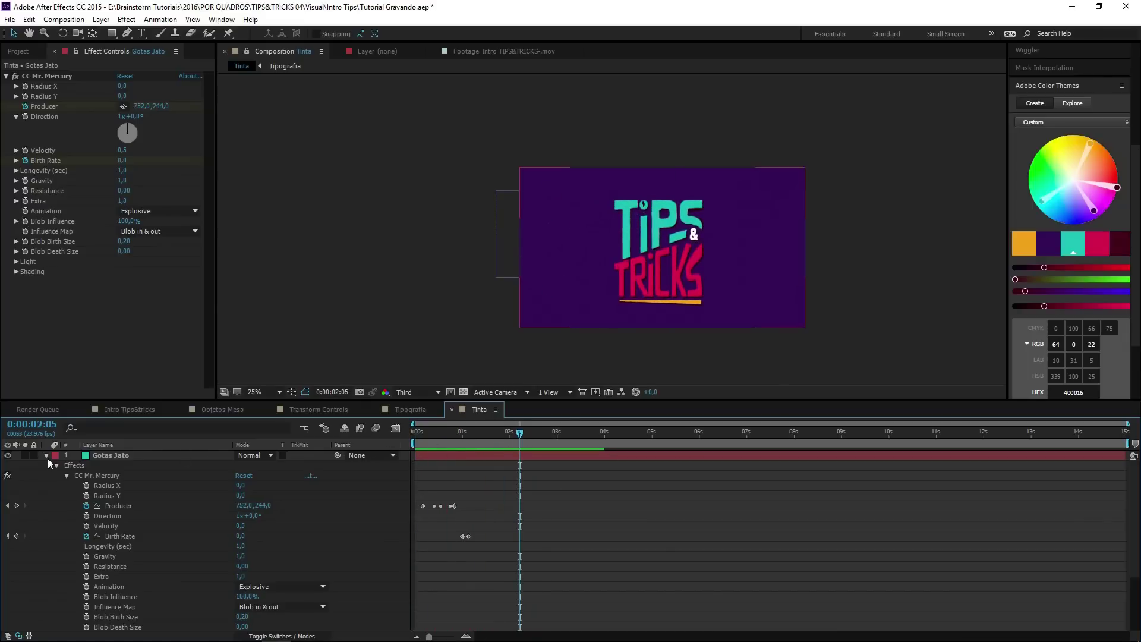
click(47, 457)
key(ctrl+s)
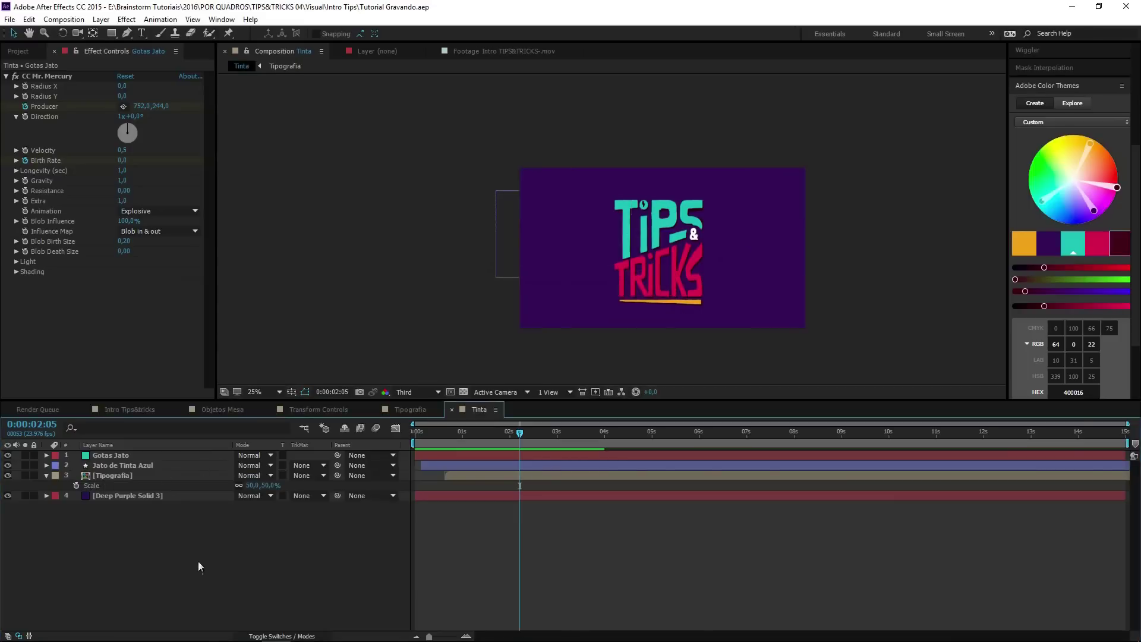
Step: Create a new cyan solid layer and name it Gotas Texto
right_click(101, 545)
mouse_move(125, 429)
click(311, 457)
click(165, 241)
click(146, 448)
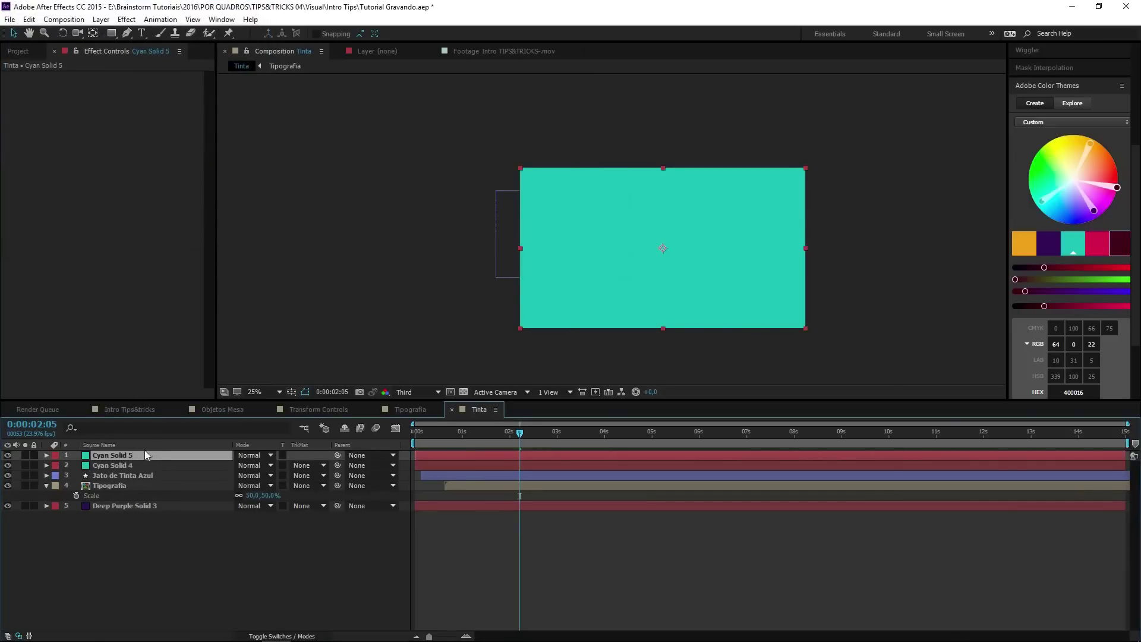
click(142, 446)
key(Return)
text(Goptas T)
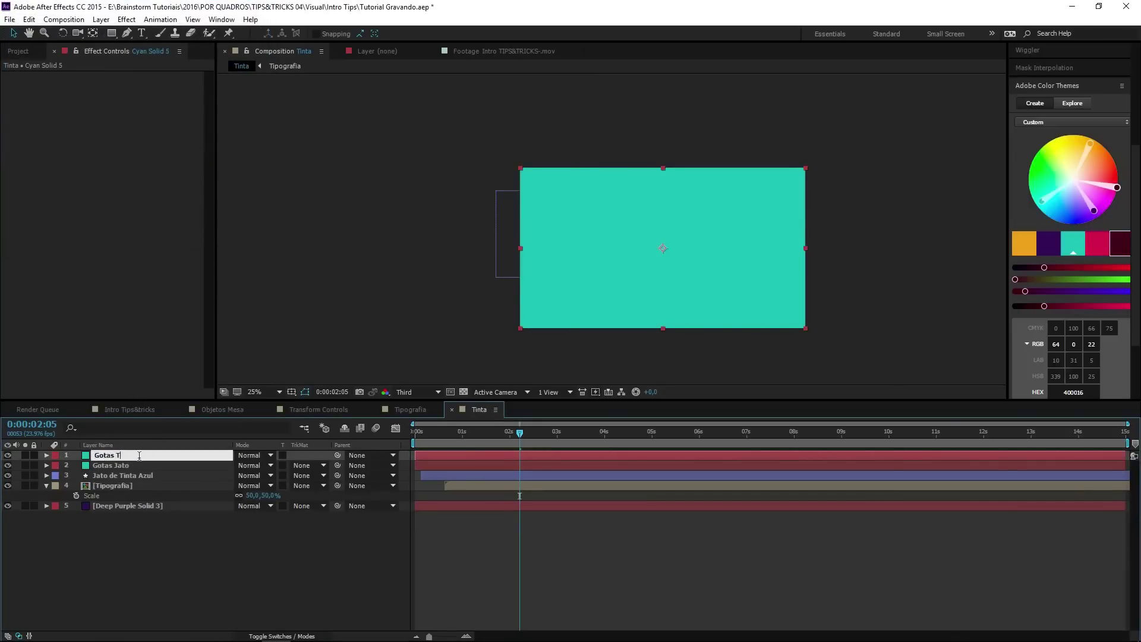
text(o)
key(Return)
Step: Apply CC Mr. Mercury to Gotas Texto and move to 0:00:01:14
right_click(71, 169)
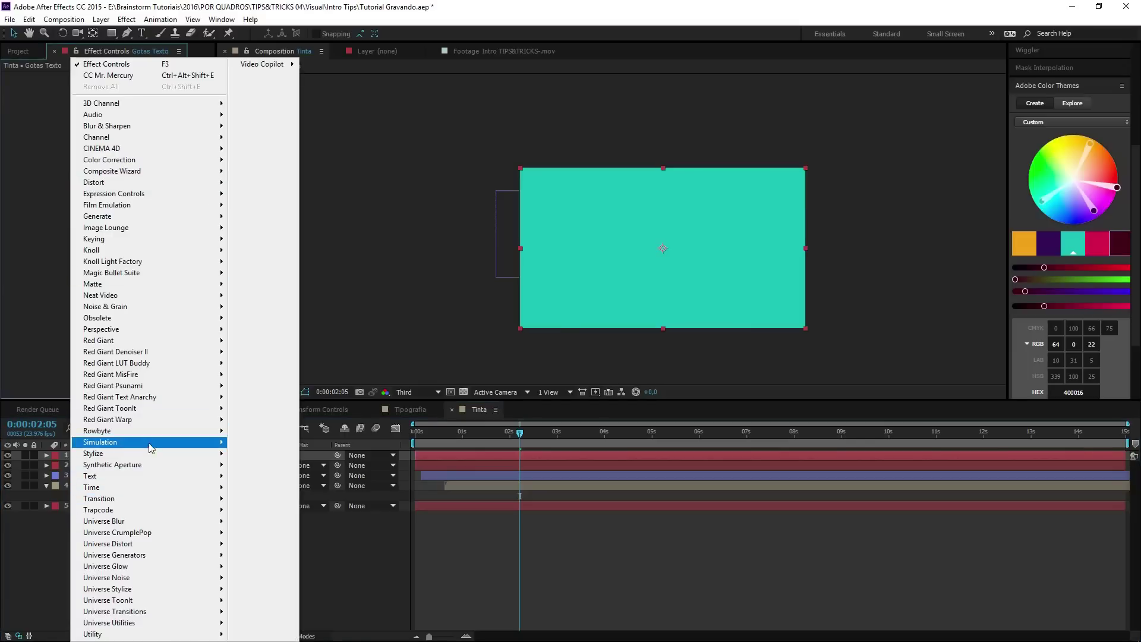
click(298, 301)
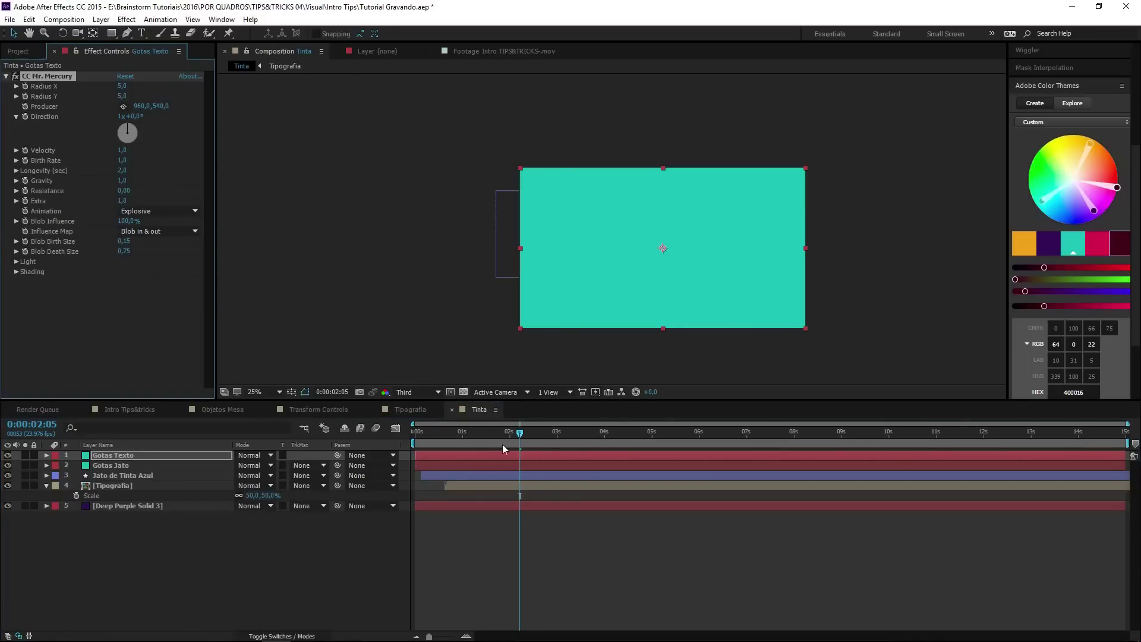
drag(505, 444, 490, 443)
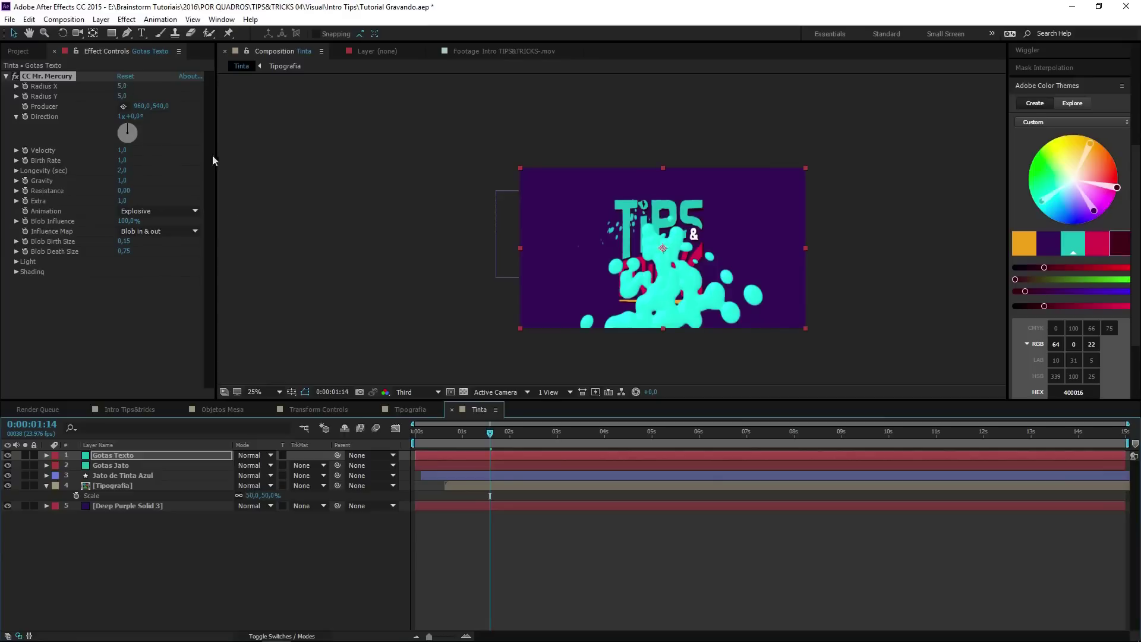
Step: Set Gotas Texto's Mr. Mercury Radius X to 25 and Radius Y to 0
click(123, 86)
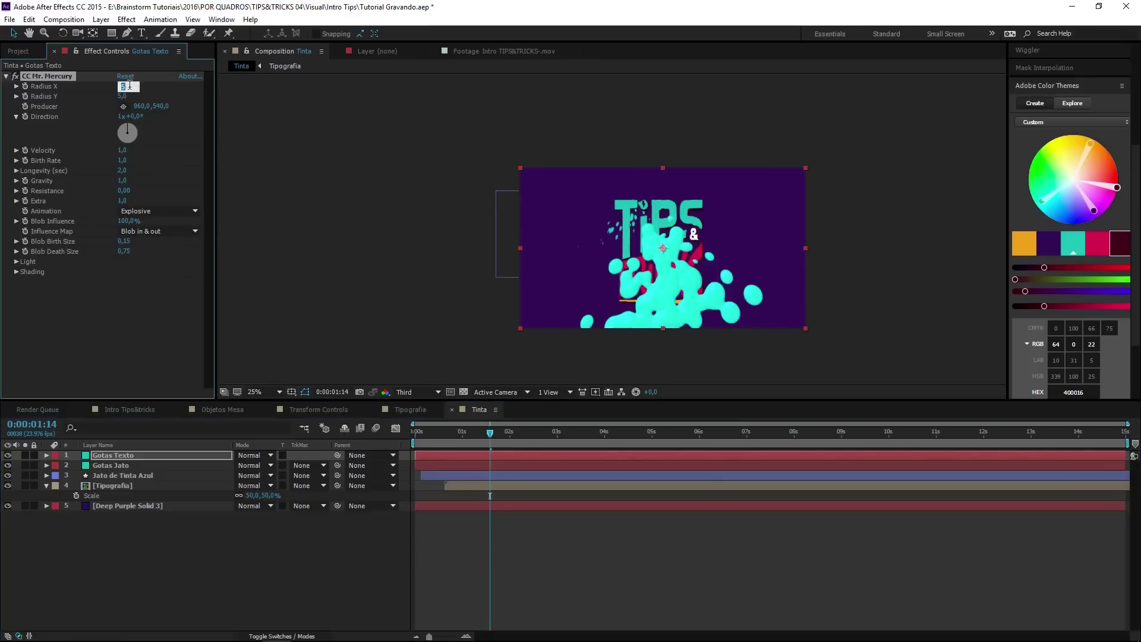
text(25)
key(Return)
drag(123, 96, 116, 96)
click(16, 263)
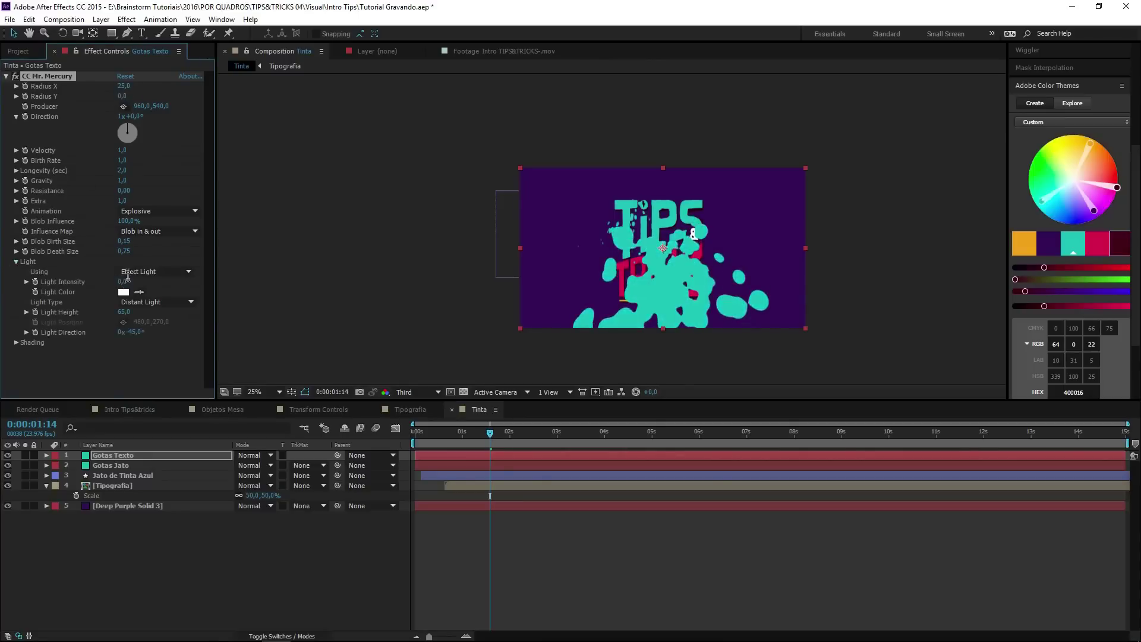
click(16, 262)
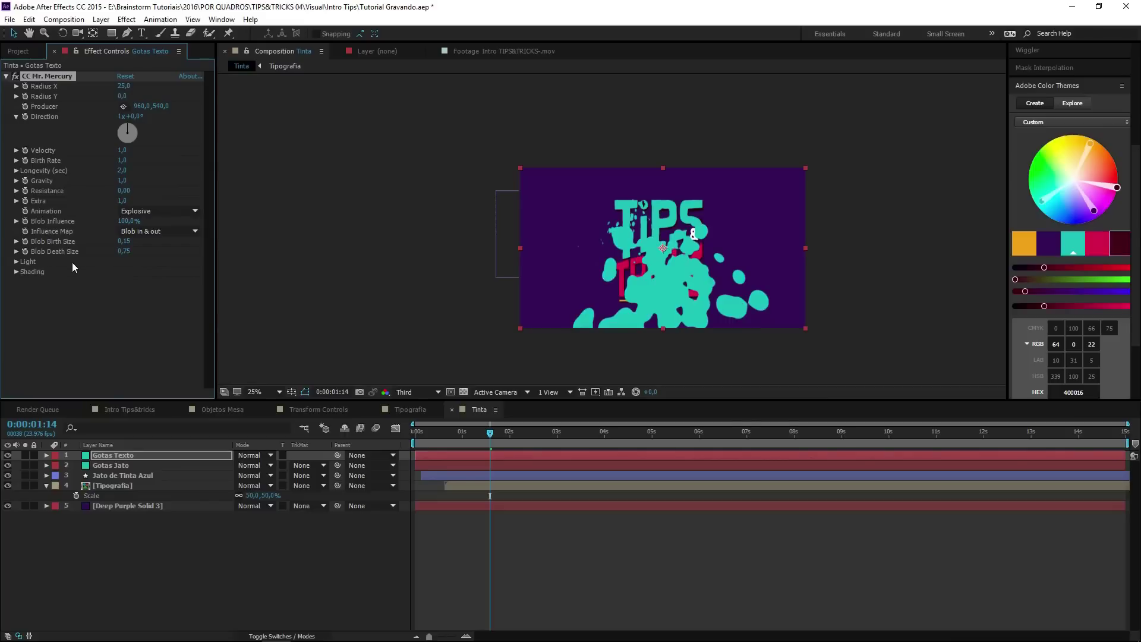
Step: Set Blob Birth Size 0,10, Blob Death Size 0, Gravity 5 and Longevity 0,5
click(123, 241)
text(0)
key(Return)
click(123, 252)
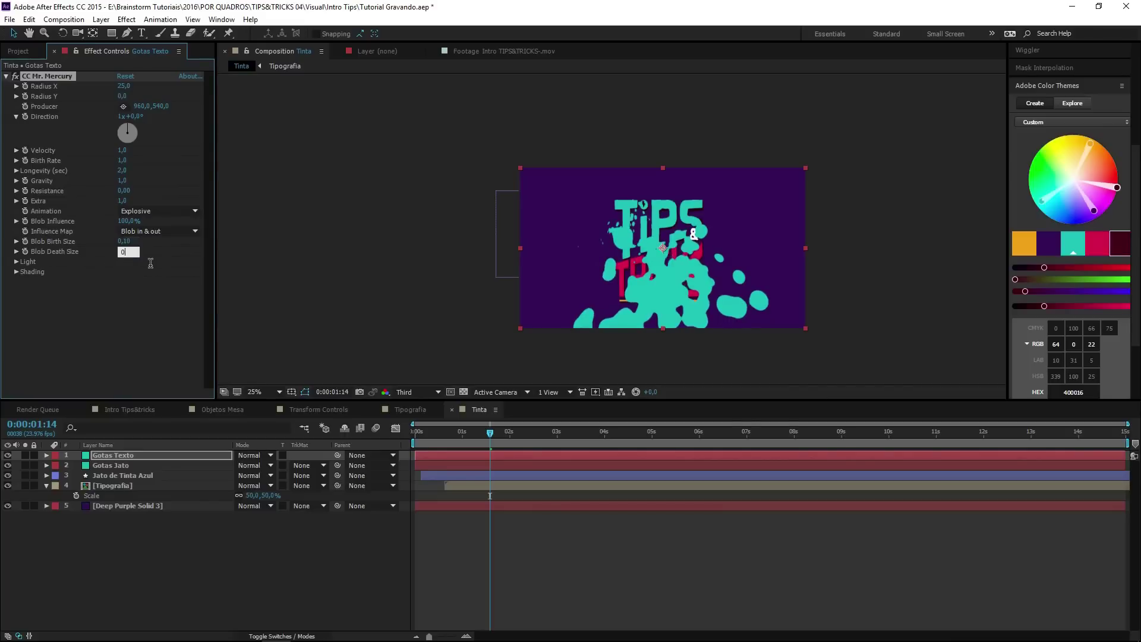
text(,00)
key(Return)
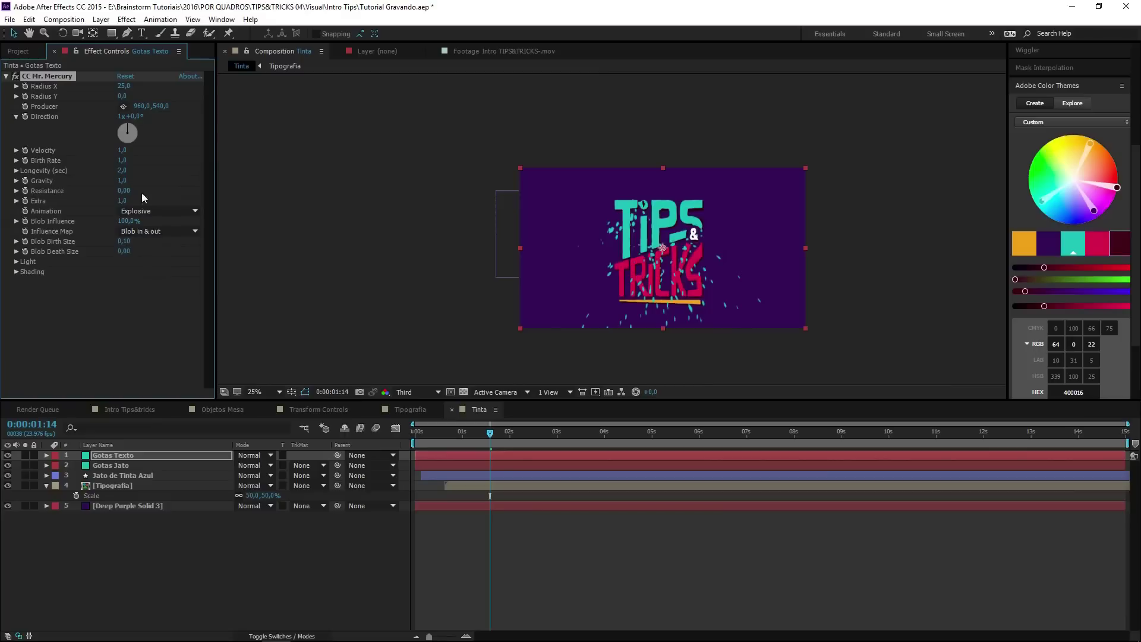
click(124, 180)
text(0,5)
key(Return)
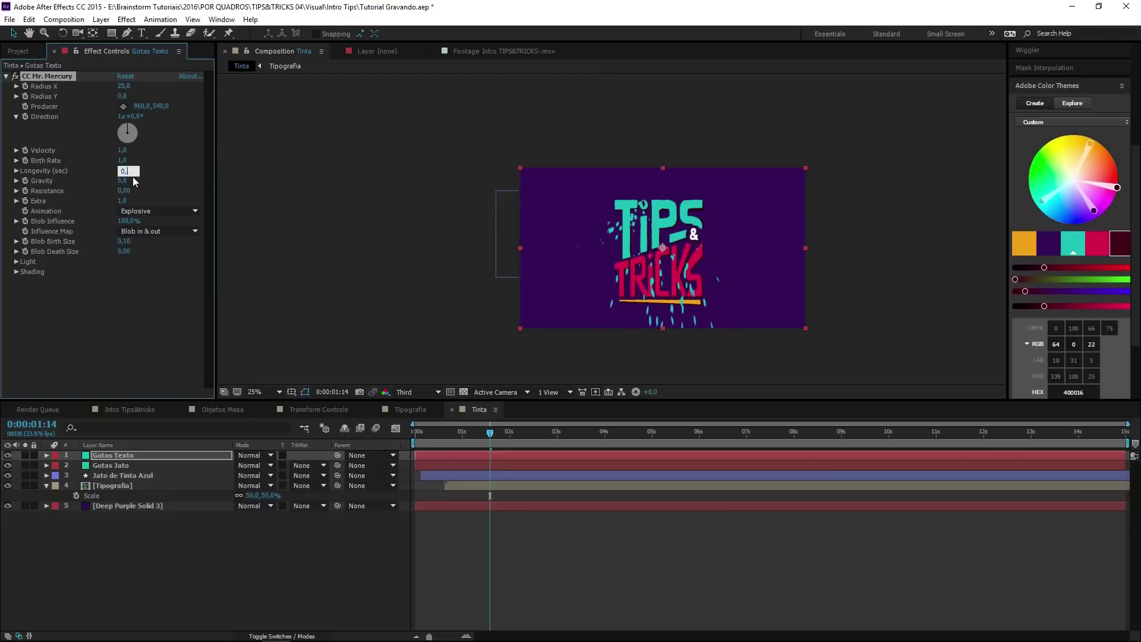
key(Return)
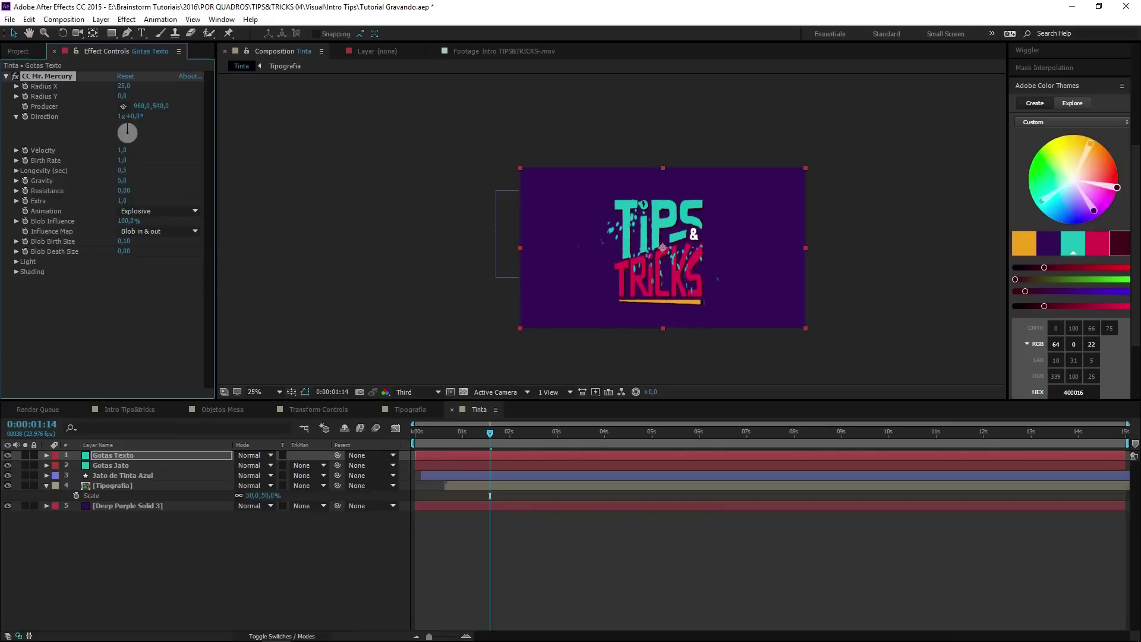
Step: Set Velocity to 0,1, then solo Gotas Texto and view it at 0:00:01:02
click(124, 151)
text(1)
key(Return)
click(25, 454)
drag(443, 444, 475, 448)
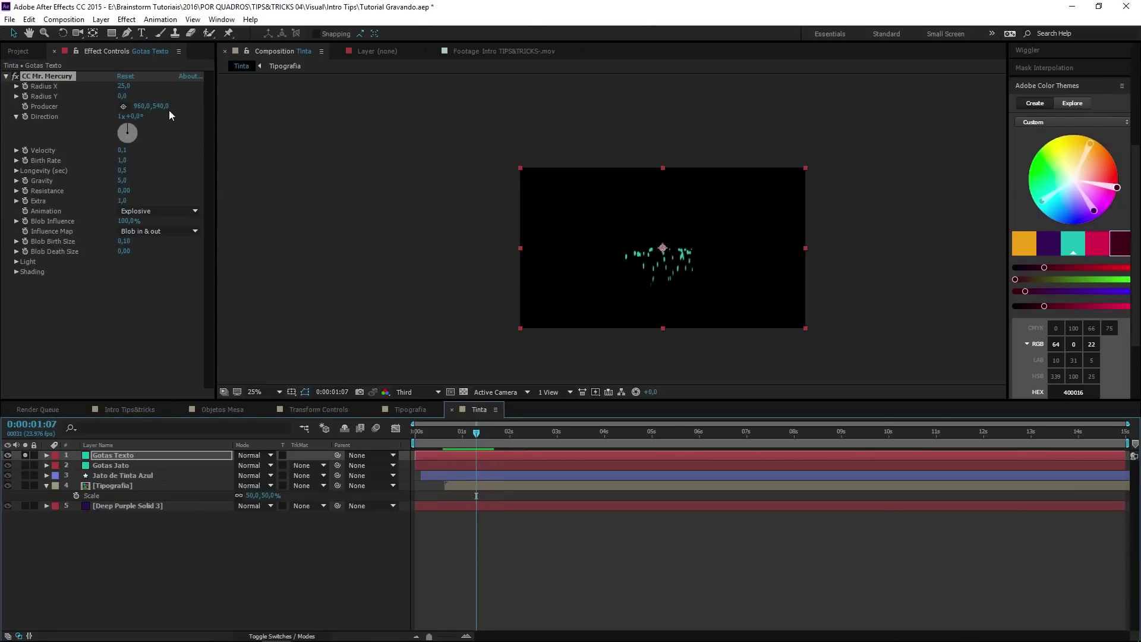
Step: Unsolo Gotas Texto, move its Producer to 960,0 388,0 and set Radius X to 30
click(25, 455)
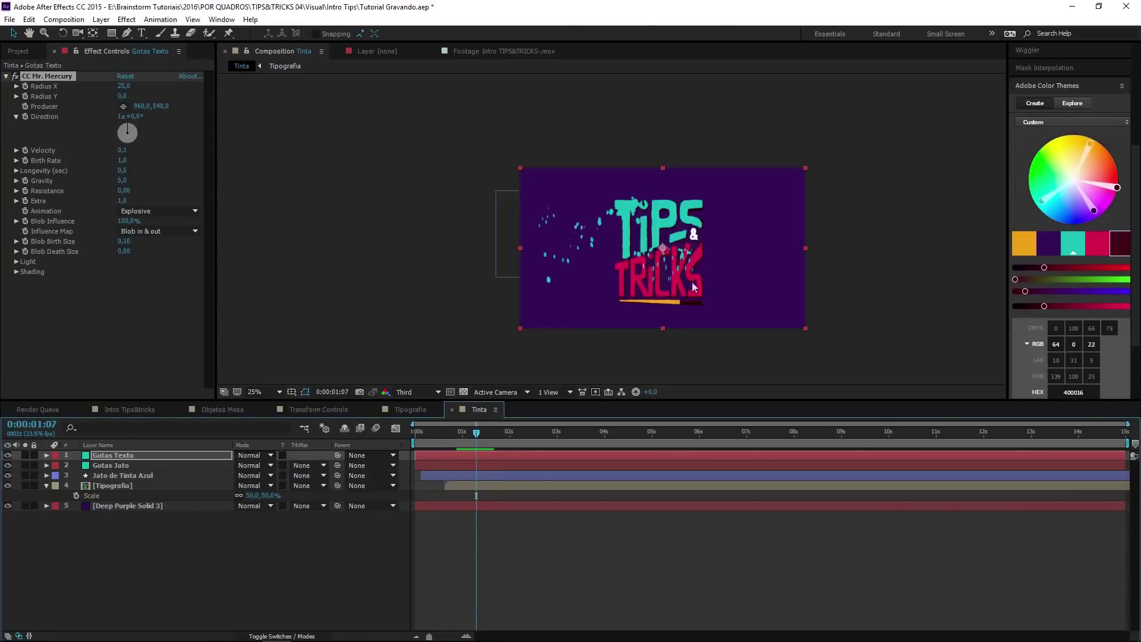
drag(155, 105, 112, 106)
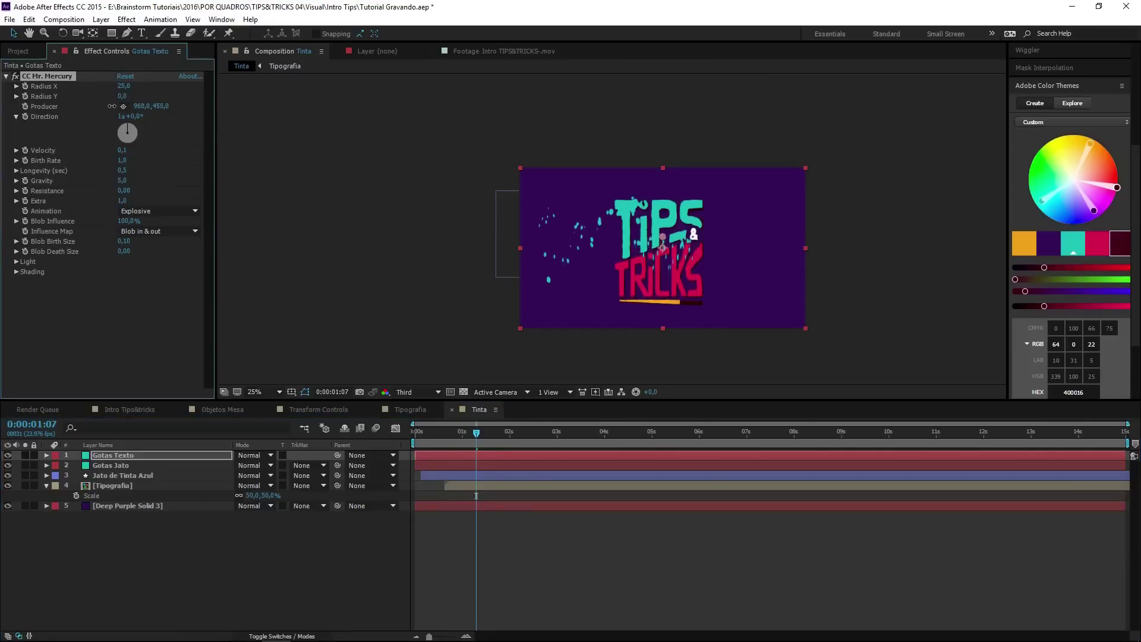
drag(130, 88, 129, 89)
drag(158, 109, 117, 105)
drag(117, 105, 120, 106)
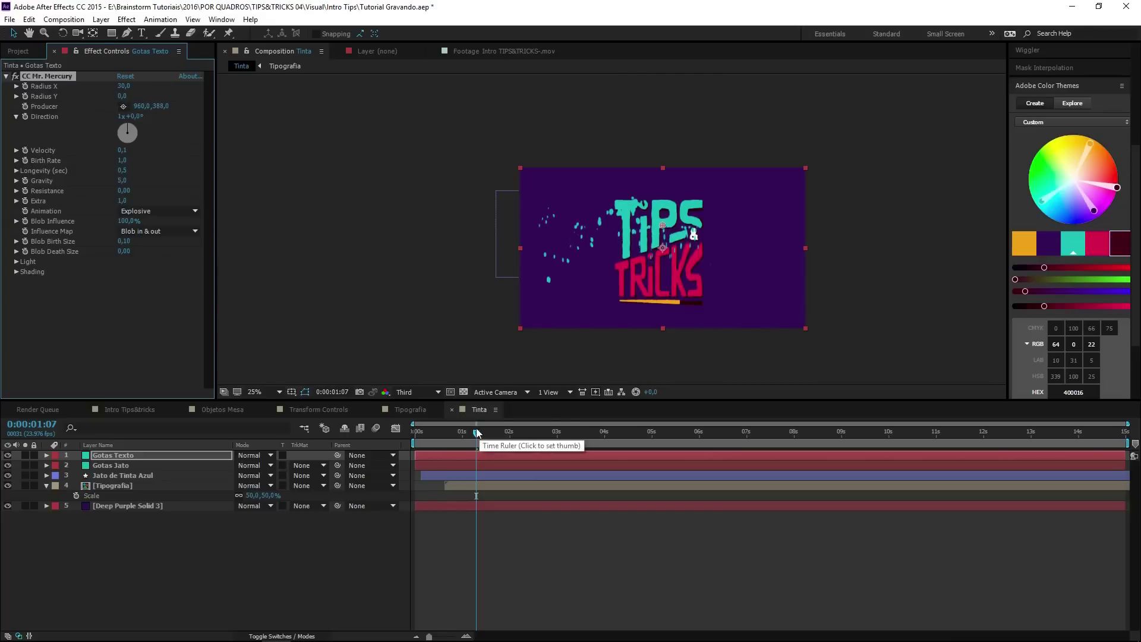
click(456, 440)
drag(456, 443, 458, 446)
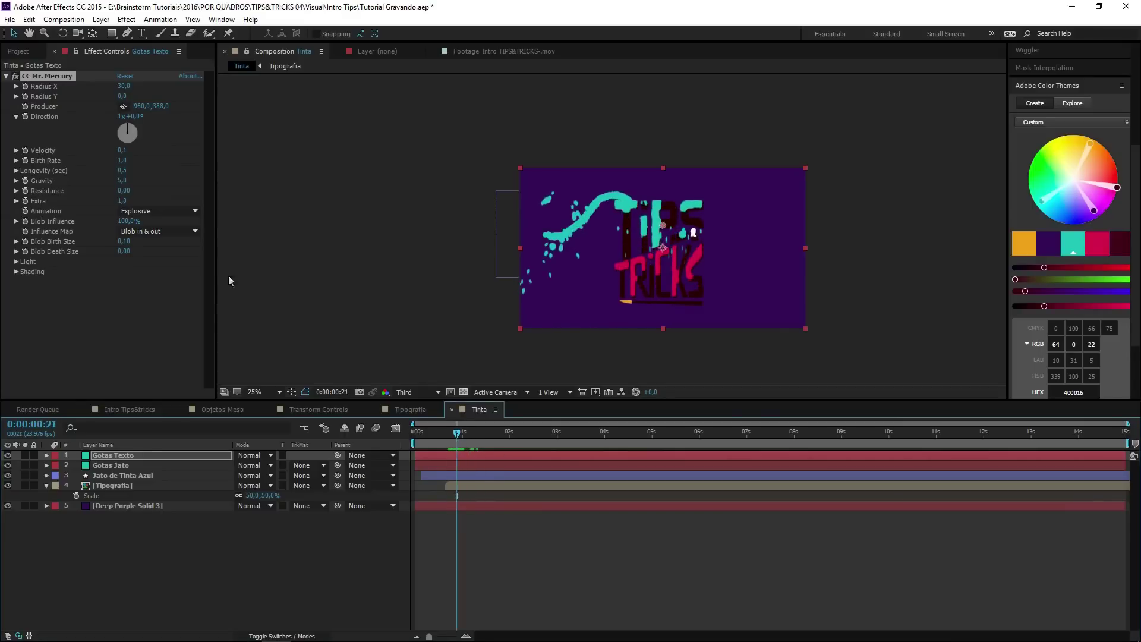
click(26, 162)
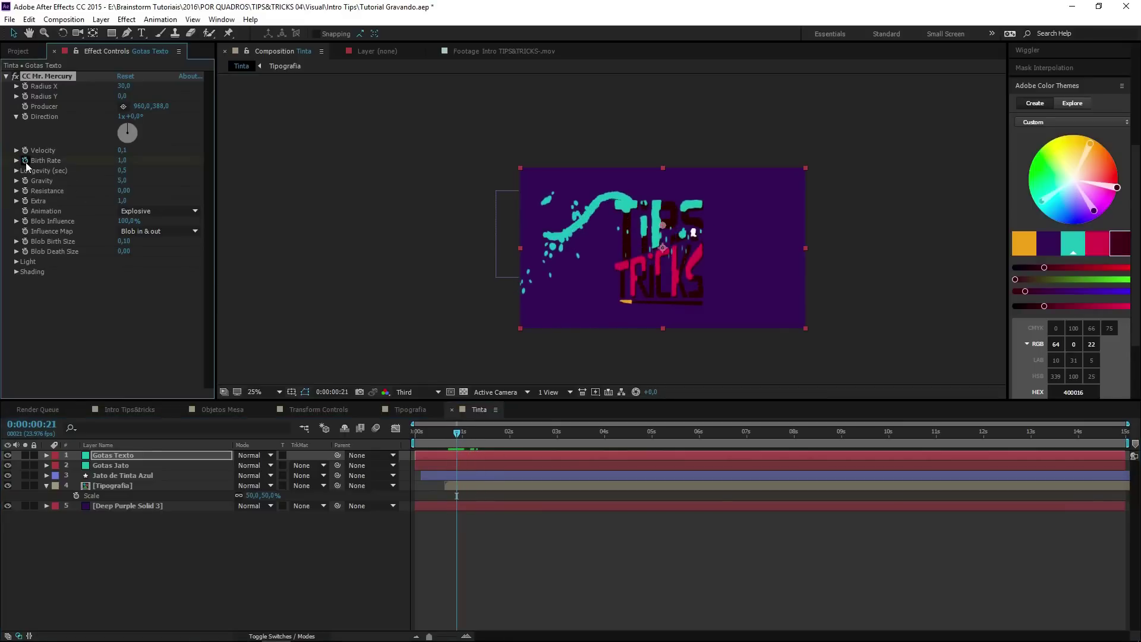
Step: Key Gotas Texto's Birth Rate from 0 to 1 a frame later, then replay the title animation
drag(126, 159, 119, 159)
key(Page_Down)
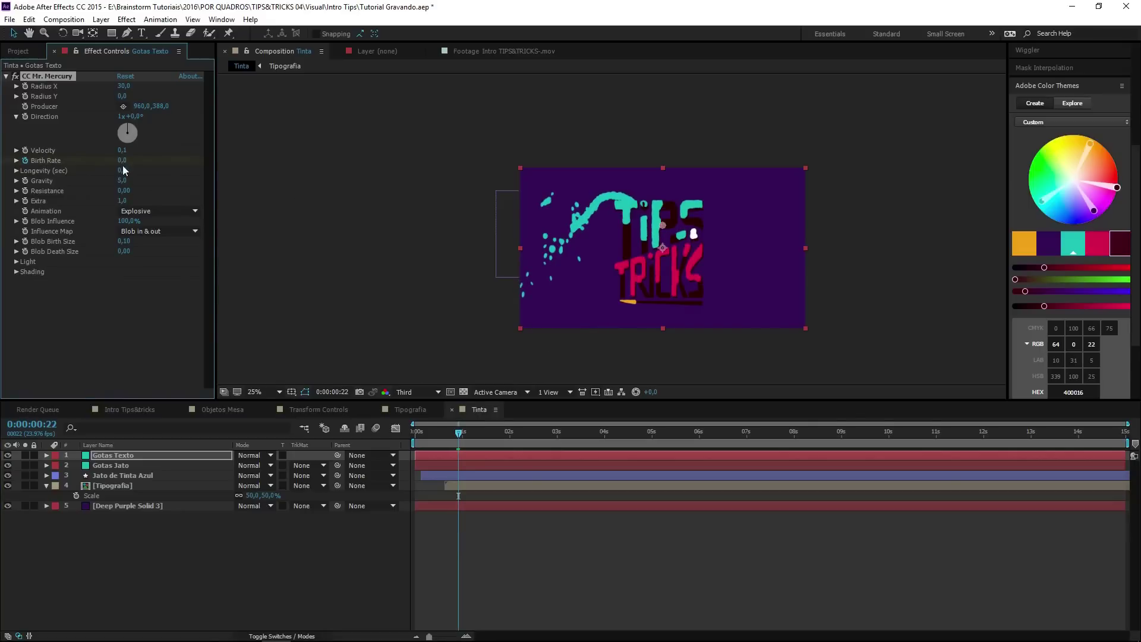
click(123, 161)
text(1)
key(Return)
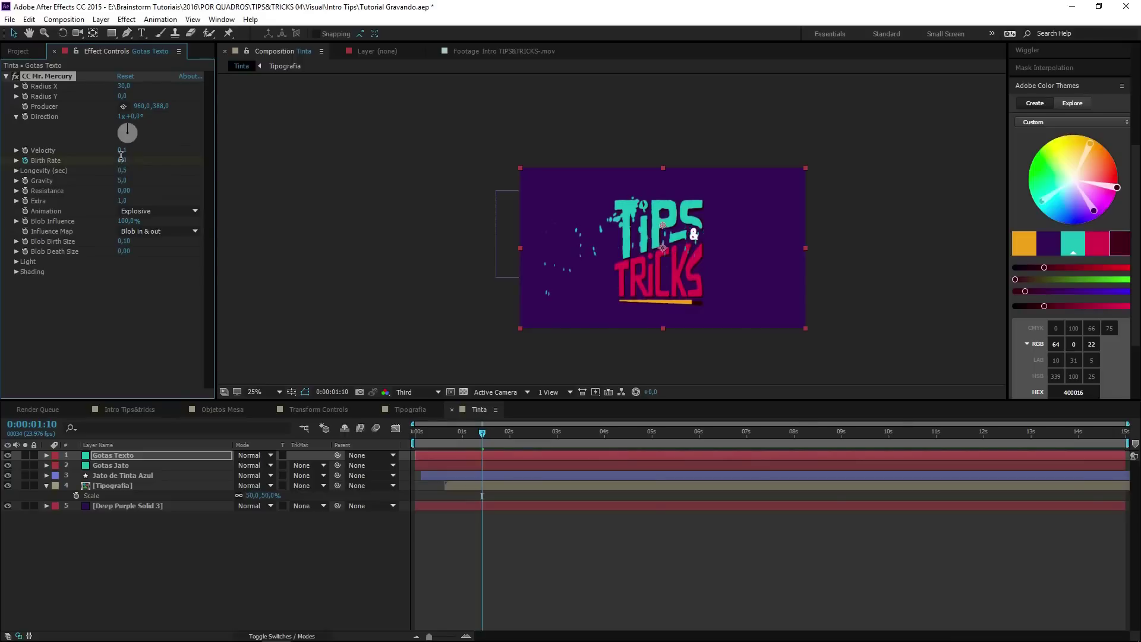
click(546, 576)
key(space)
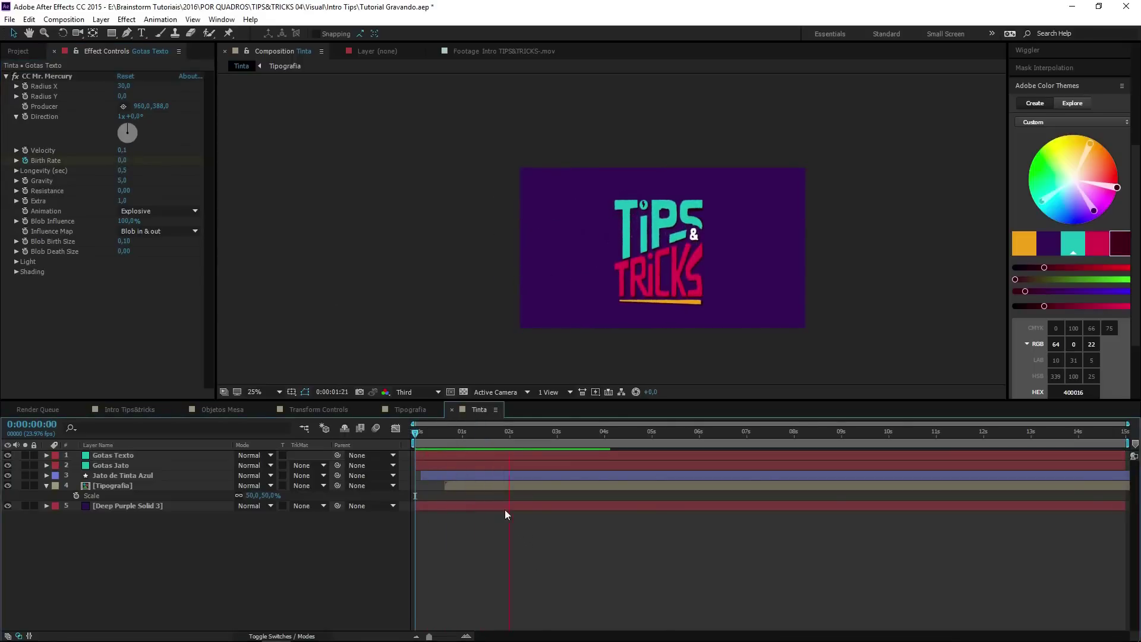
key(space)
key(space)
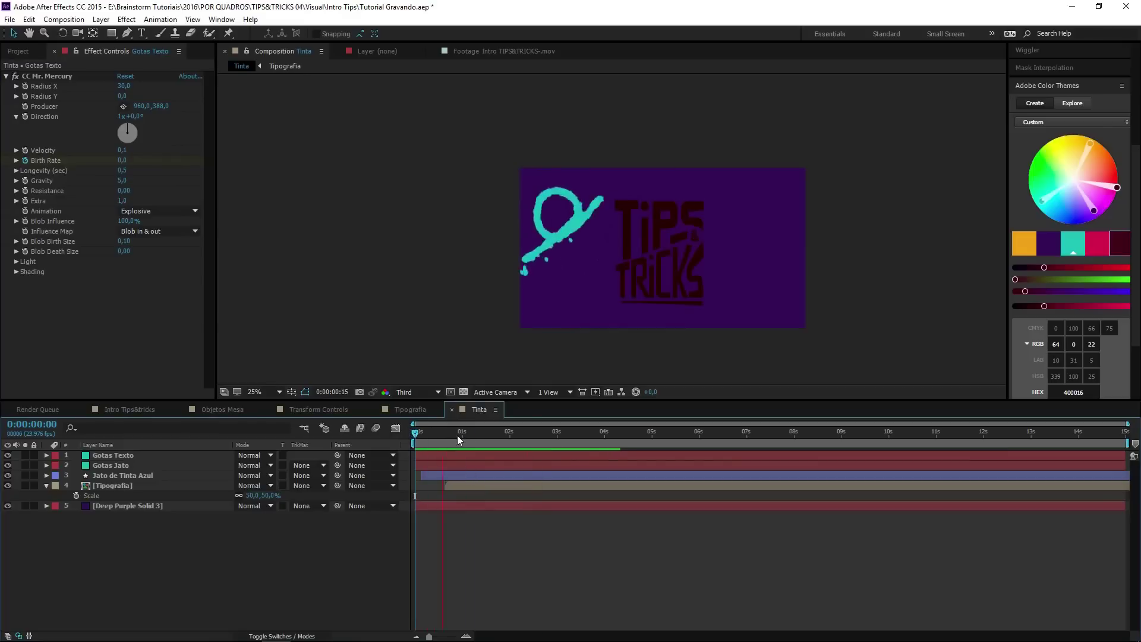
key(space)
key(space)
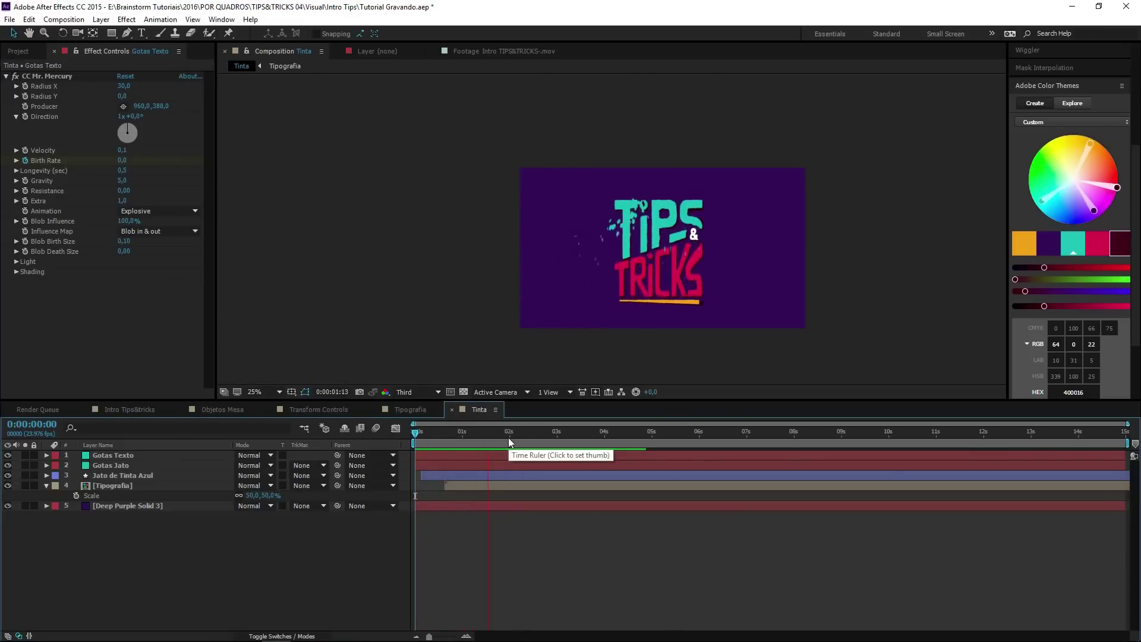
click(430, 441)
drag(445, 449, 453, 452)
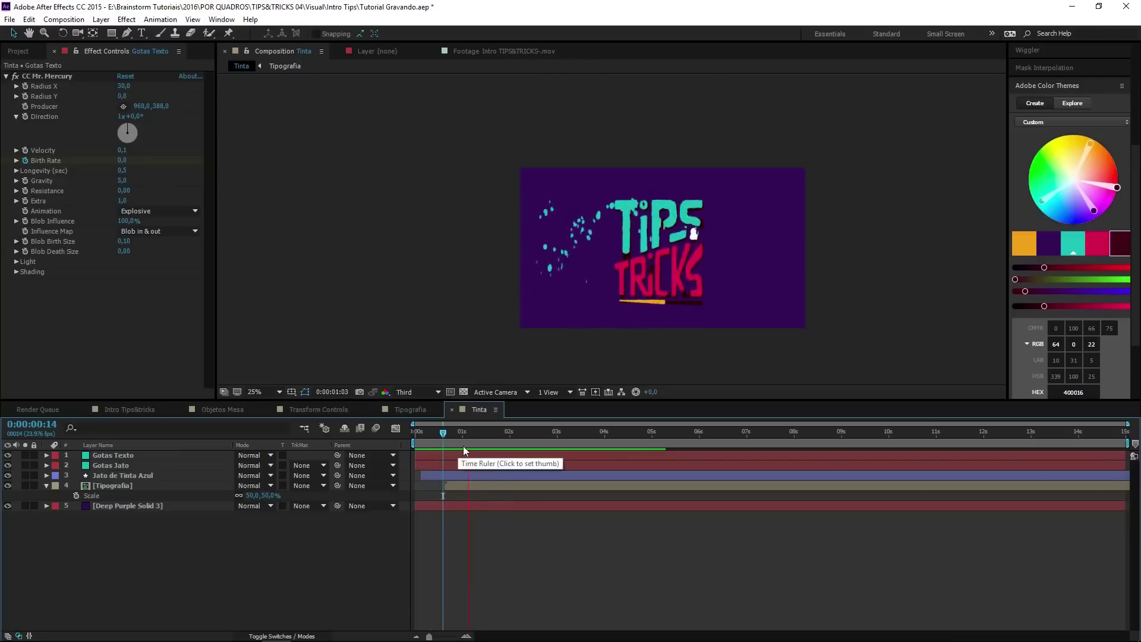
drag(523, 447, 407, 443)
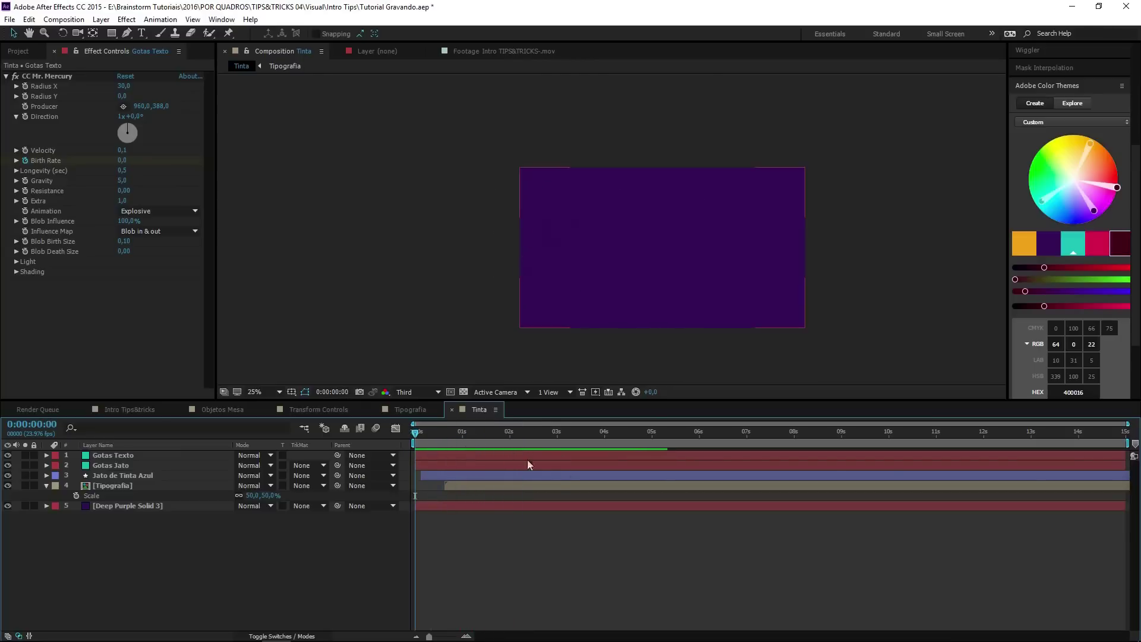
key(space)
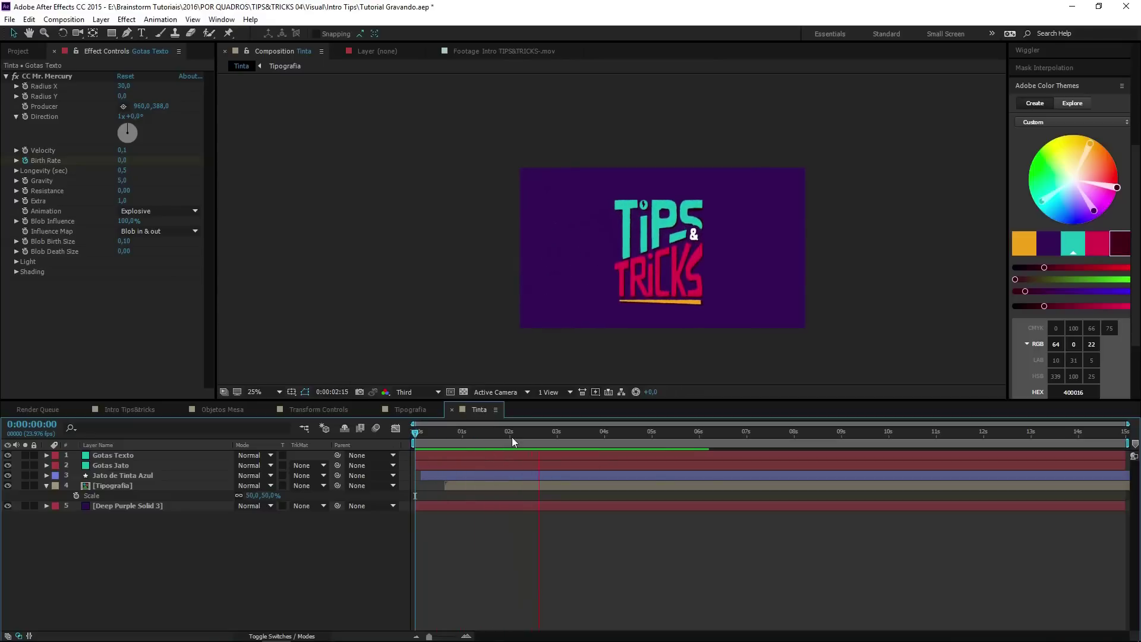
key(space)
key(space)
drag(460, 446, 509, 443)
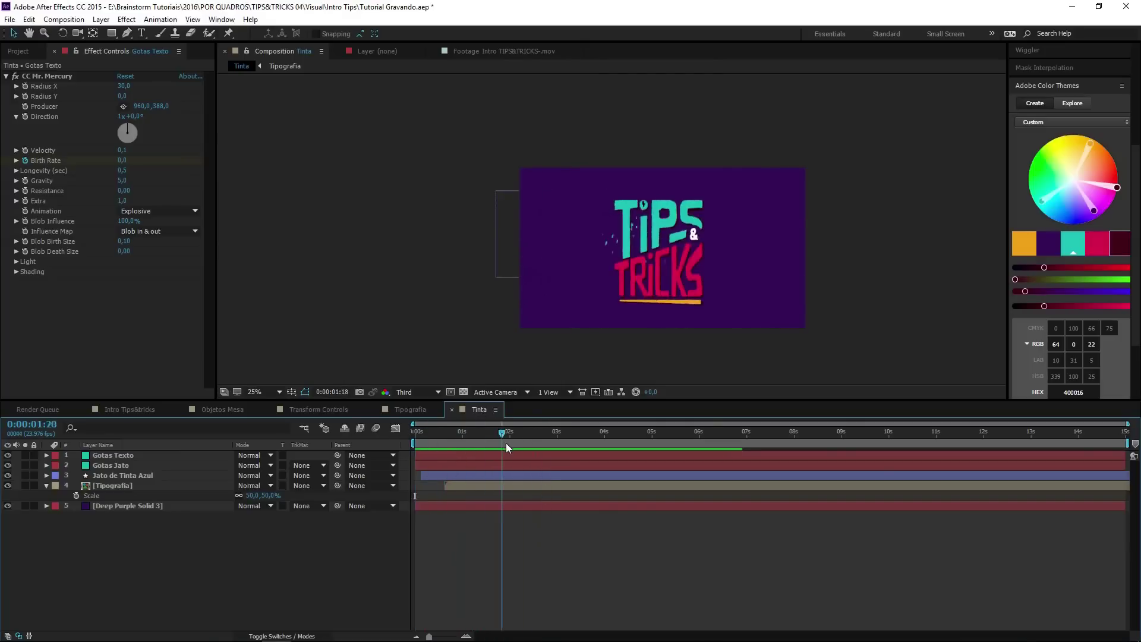
click(462, 438)
mouse_move(462, 438)
mouse_down()
mouse_move(554, 458)
mouse_move(509, 450)
mouse_up()
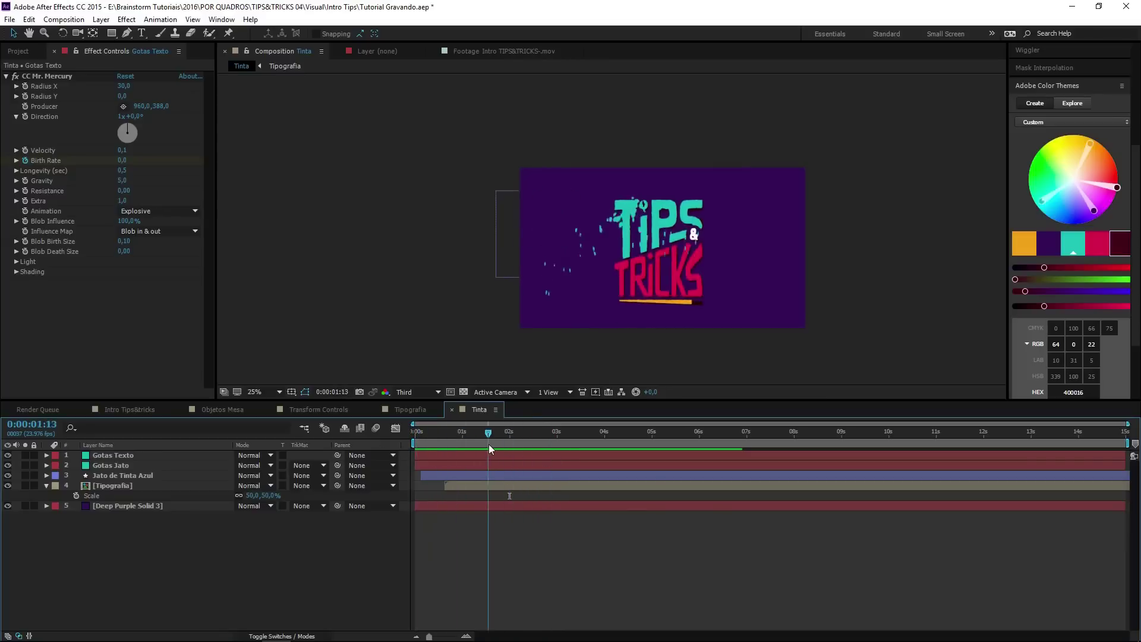
Step: Duplicate Jato de Tinta Azul, move the copy to the top, and rename it Jato de Tinta Rosa
click(158, 476)
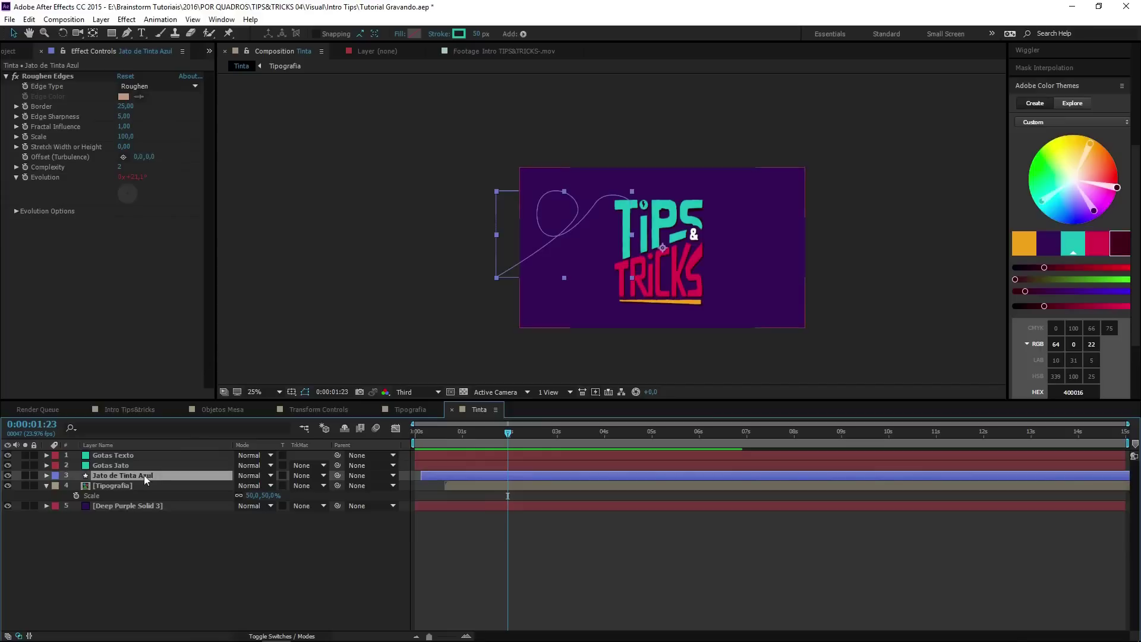
key(ctrl+d)
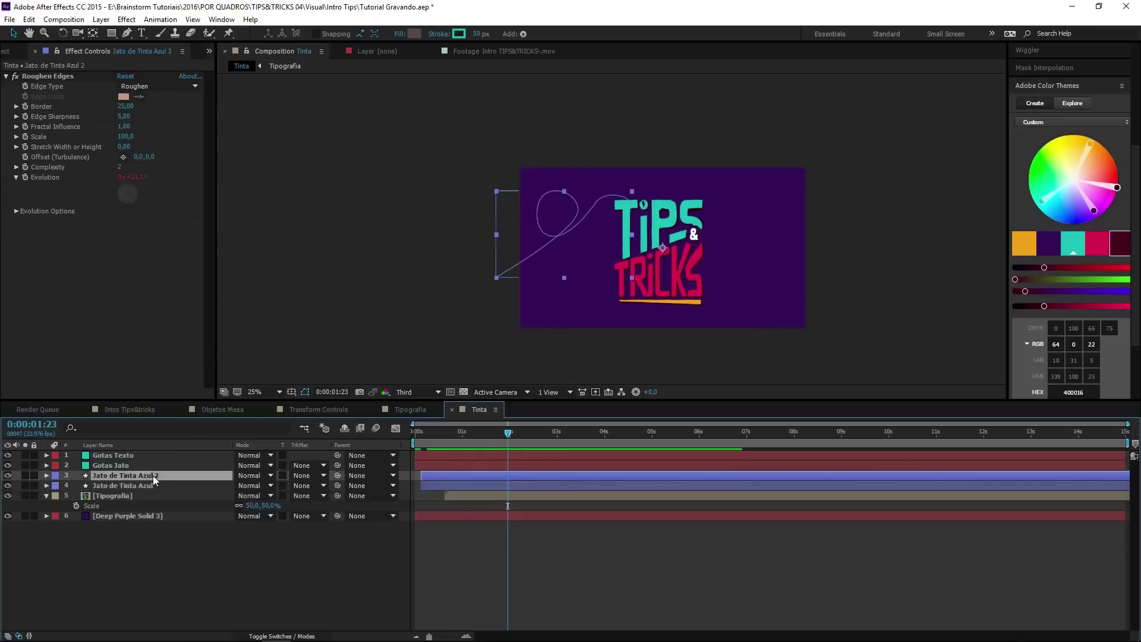
drag(152, 476, 155, 452)
key(Return)
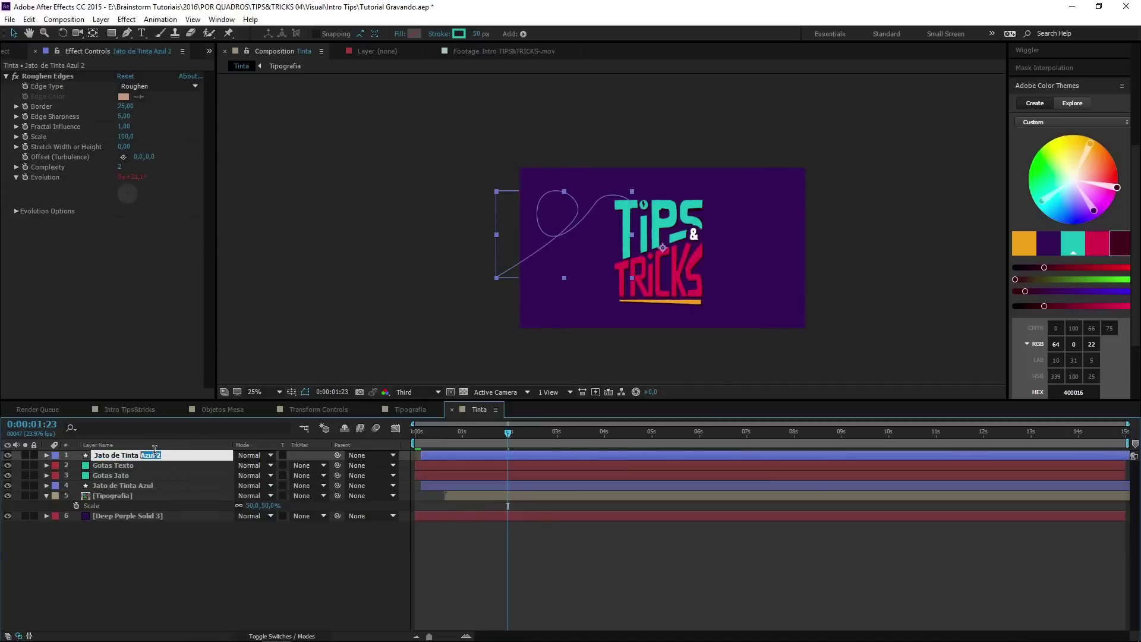
text(Rosa)
key(Return)
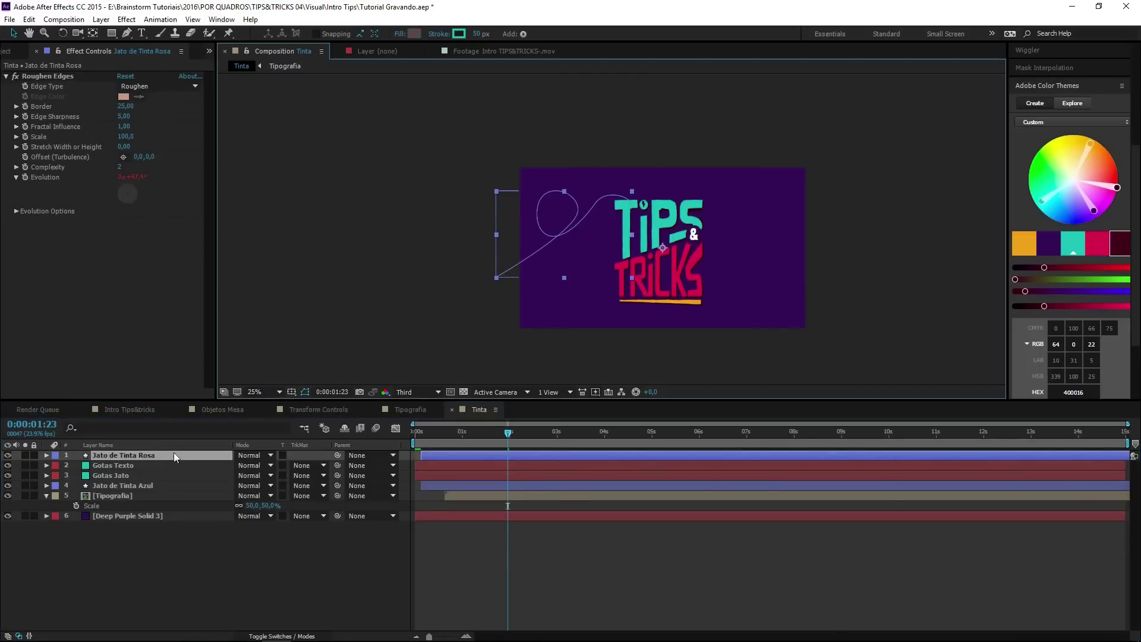
Step: Reshape the new stroke's path to sweep from the lower-right corner beneath TRICKS, then preview
key(g)
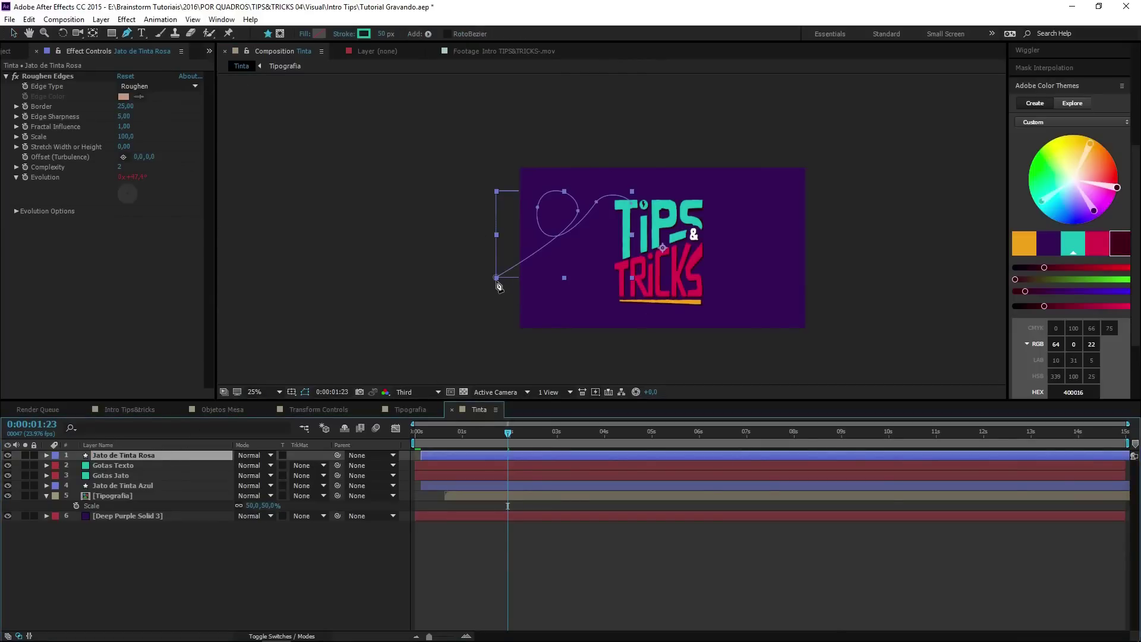
drag(497, 278, 806, 312)
ctrl+click(579, 215)
key(Delete)
drag(596, 204, 598, 286)
mouse_move(635, 206)
mouse_down()
mouse_move(627, 265)
mouse_move(598, 284)
mouse_up()
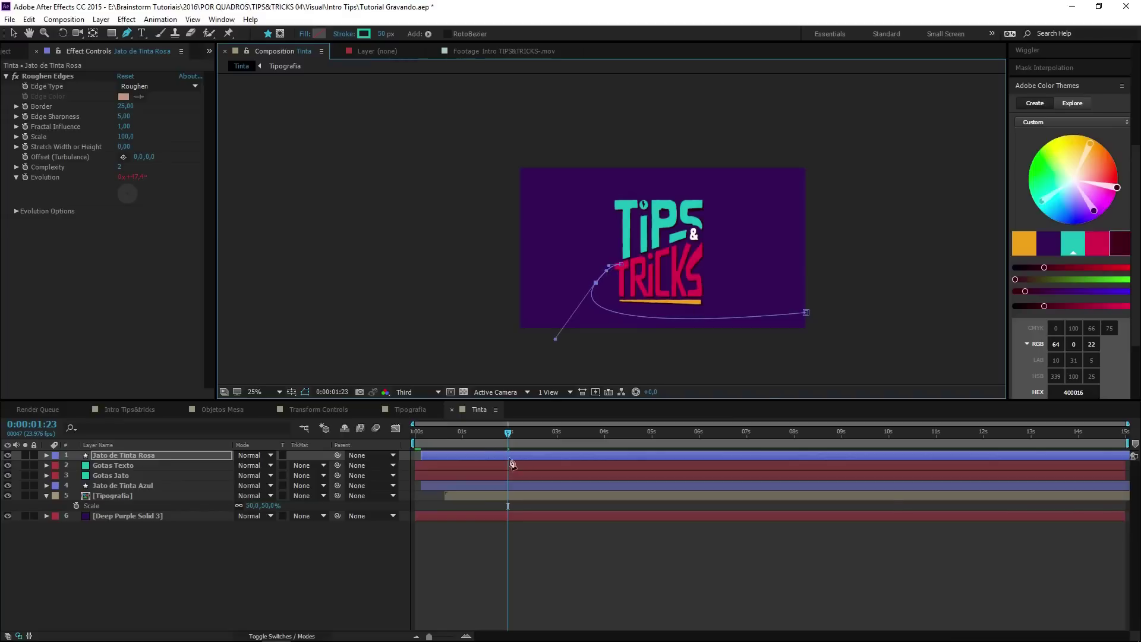
drag(452, 444, 430, 445)
key(space)
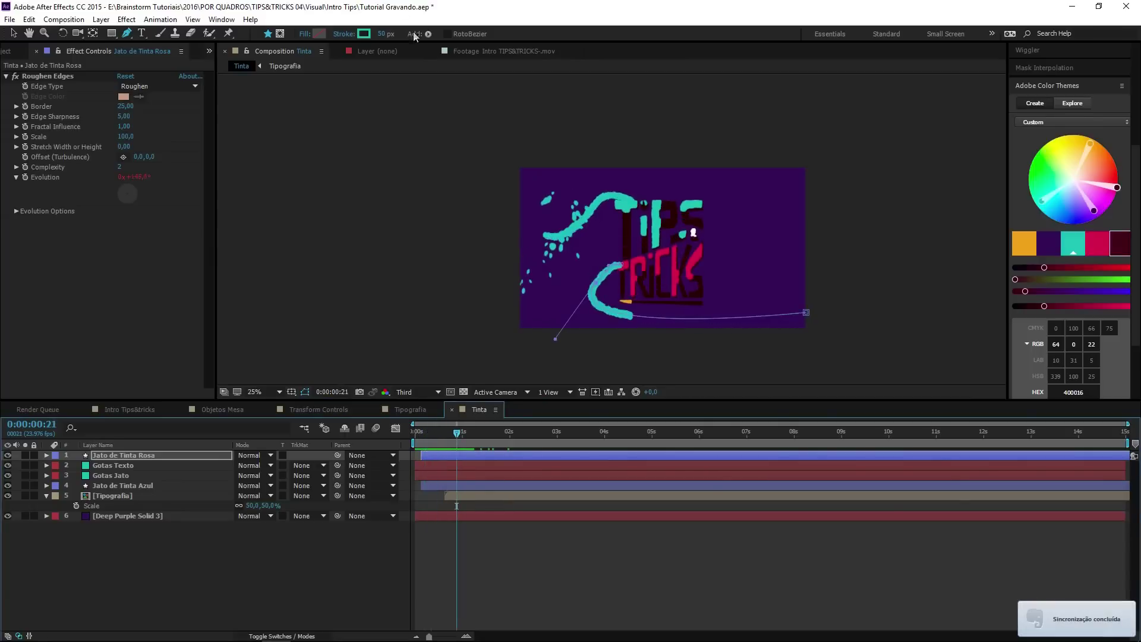
Step: Set the stroke colour to the pink sampled from the TRICKS lettering and preview it
click(363, 34)
click(378, 132)
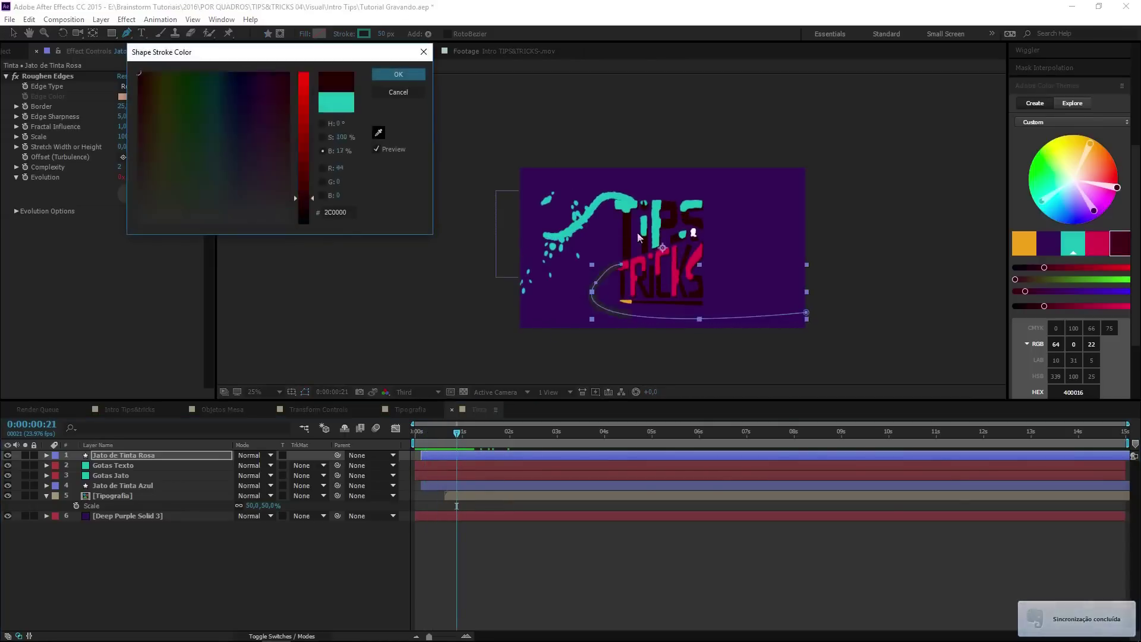
click(636, 261)
key(Return)
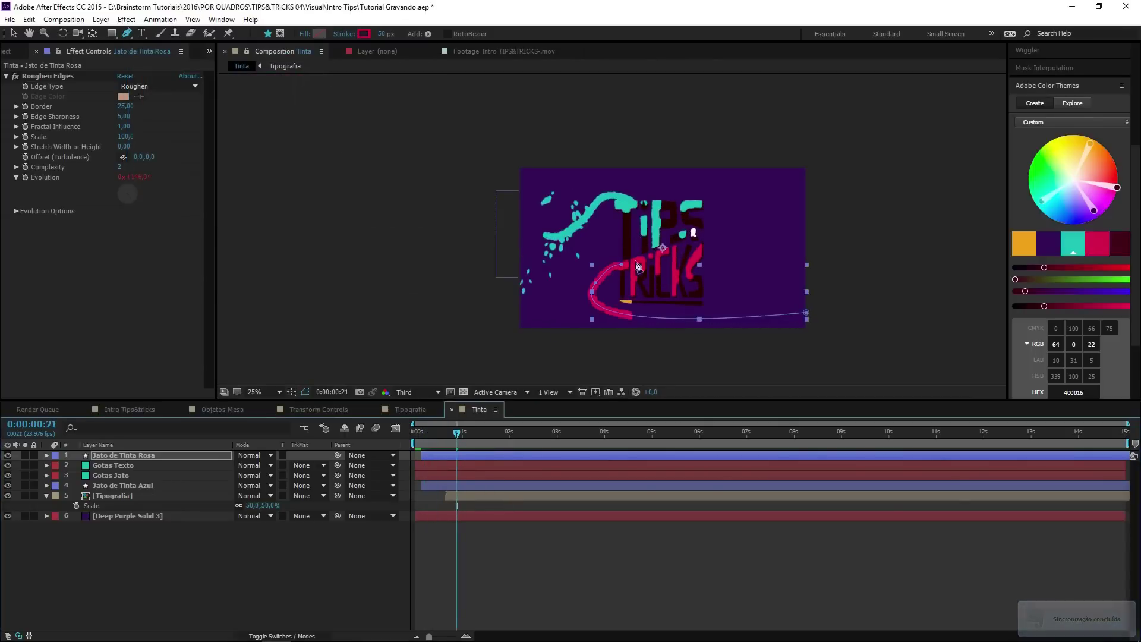
drag(422, 443, 395, 435)
key(space)
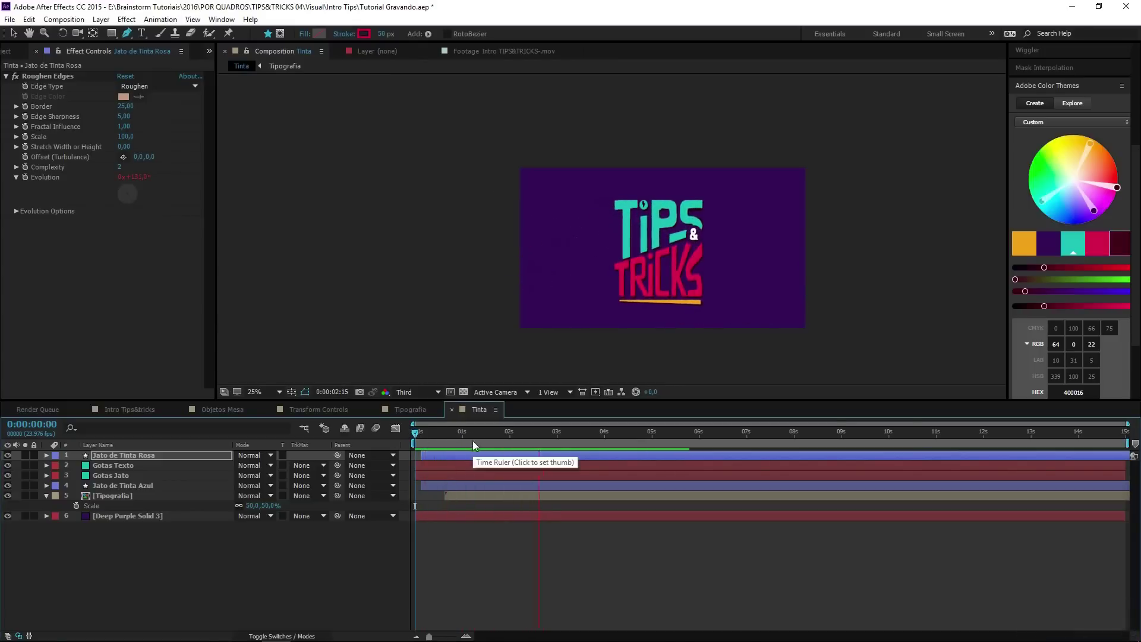
key(space)
Step: Refine the pink path's points at frame 20 and the first frame so it crosses TRICKS
drag(468, 444, 456, 444)
click(460, 457)
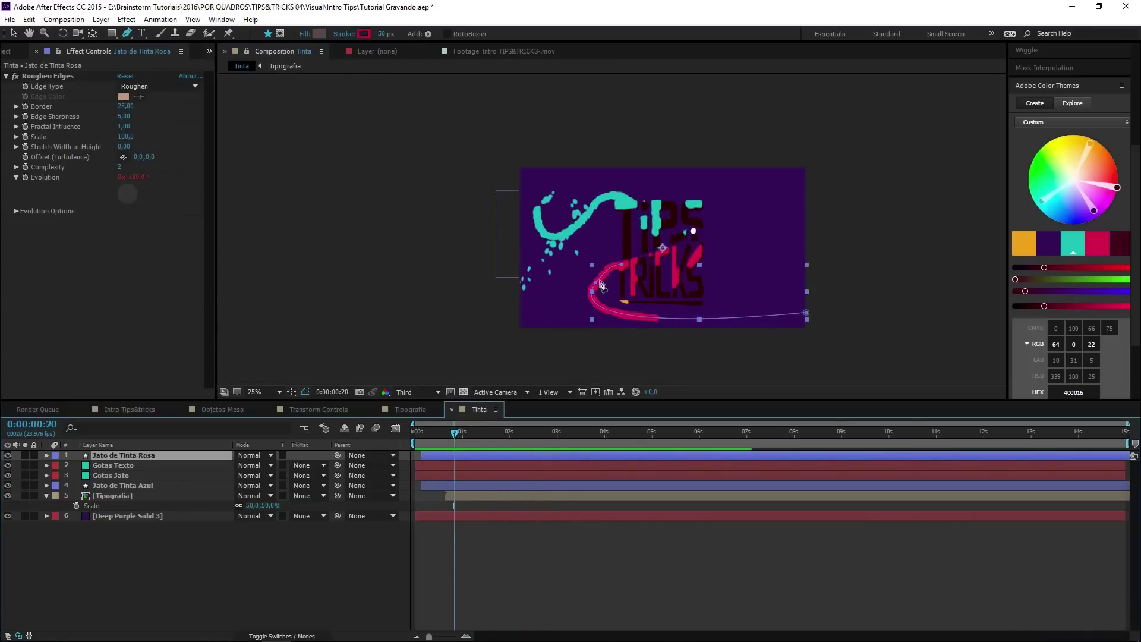
mouse_move(597, 289)
mouse_down()
mouse_move(766, 260)
mouse_move(745, 233)
mouse_up()
drag(727, 314, 723, 311)
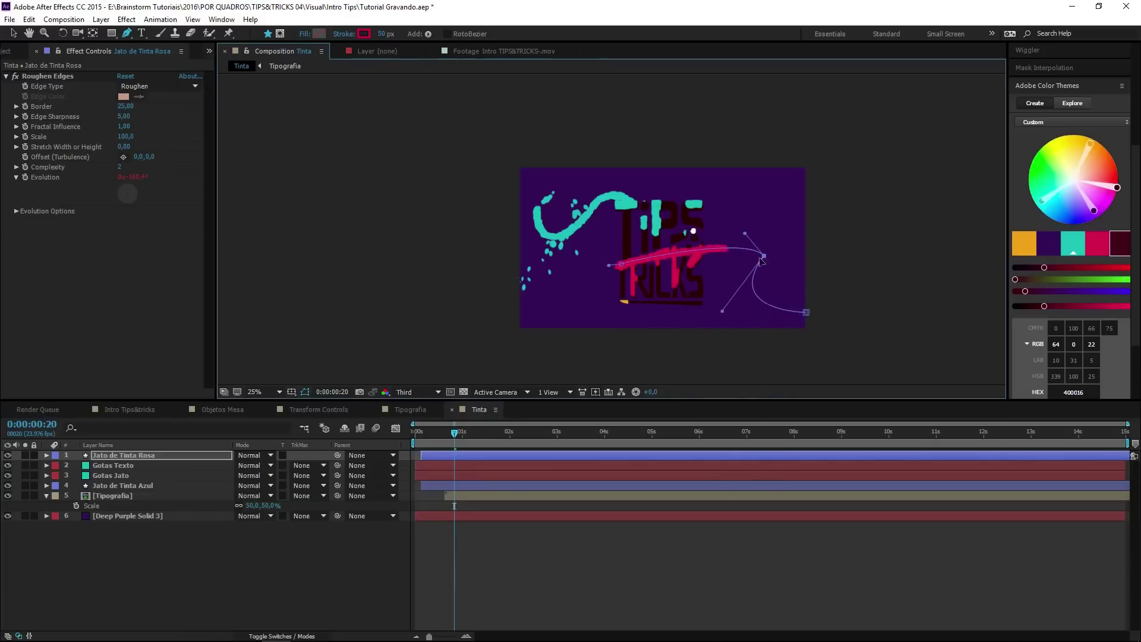
drag(745, 233, 735, 227)
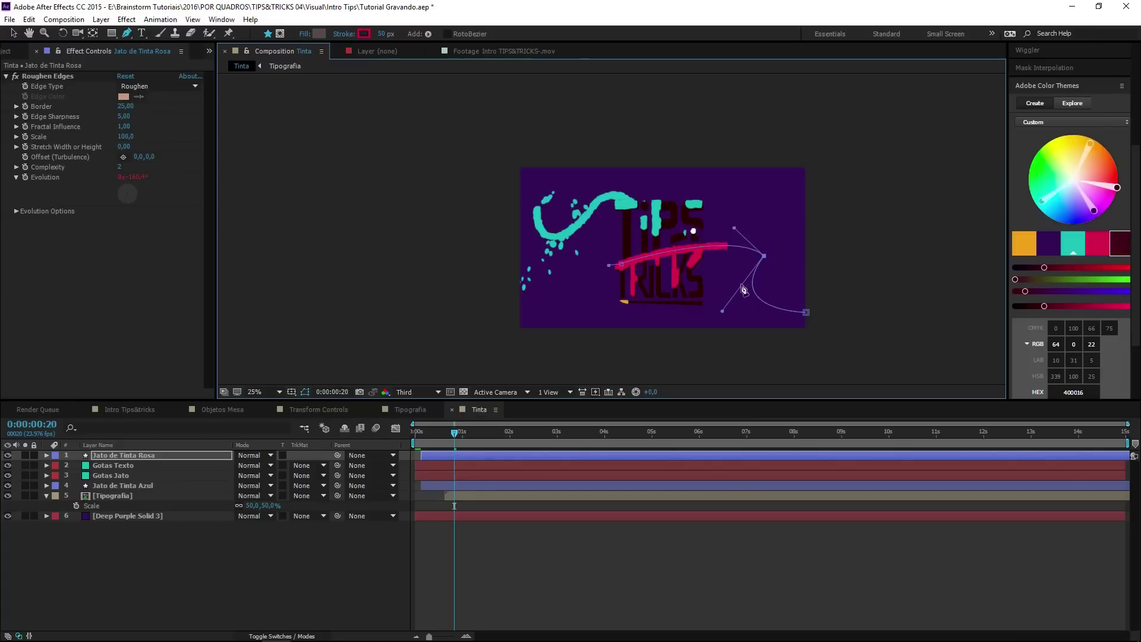
mouse_move(470, 437)
mouse_down()
mouse_move(416, 437)
mouse_move(433, 437)
mouse_up()
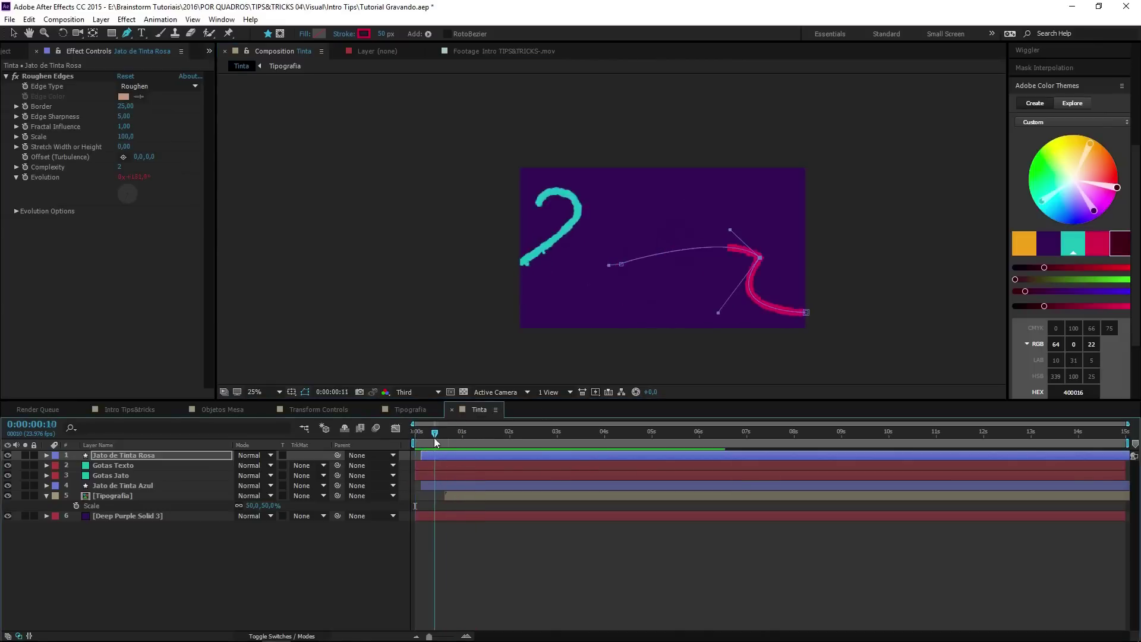
click(760, 258)
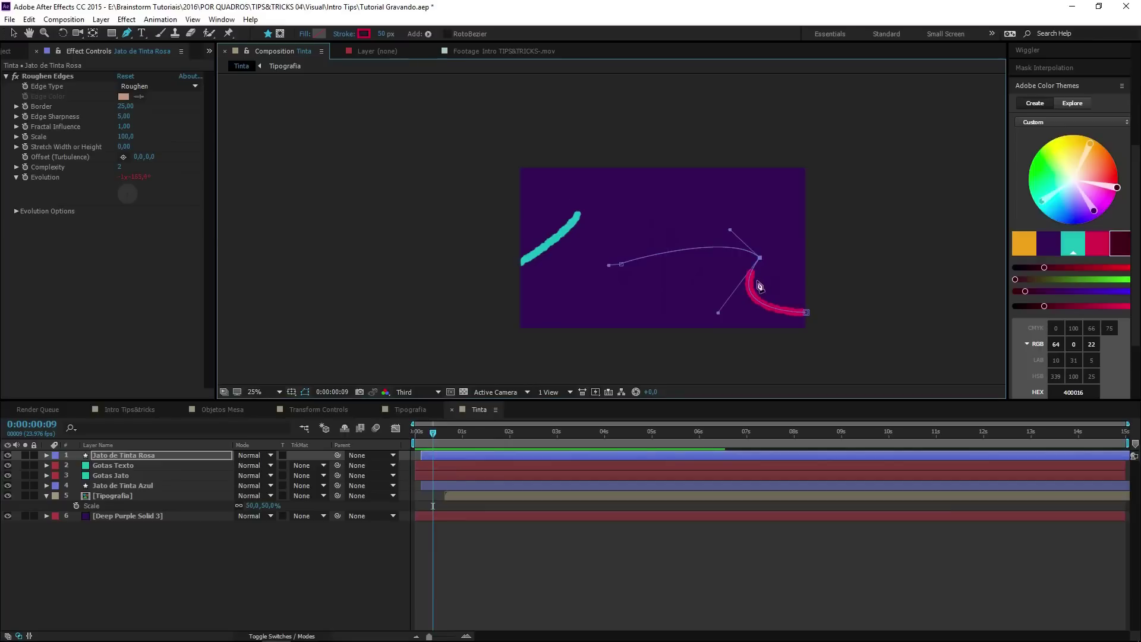
mouse_move(622, 264)
mouse_down()
mouse_move(778, 278)
mouse_move(774, 305)
mouse_up()
key(space)
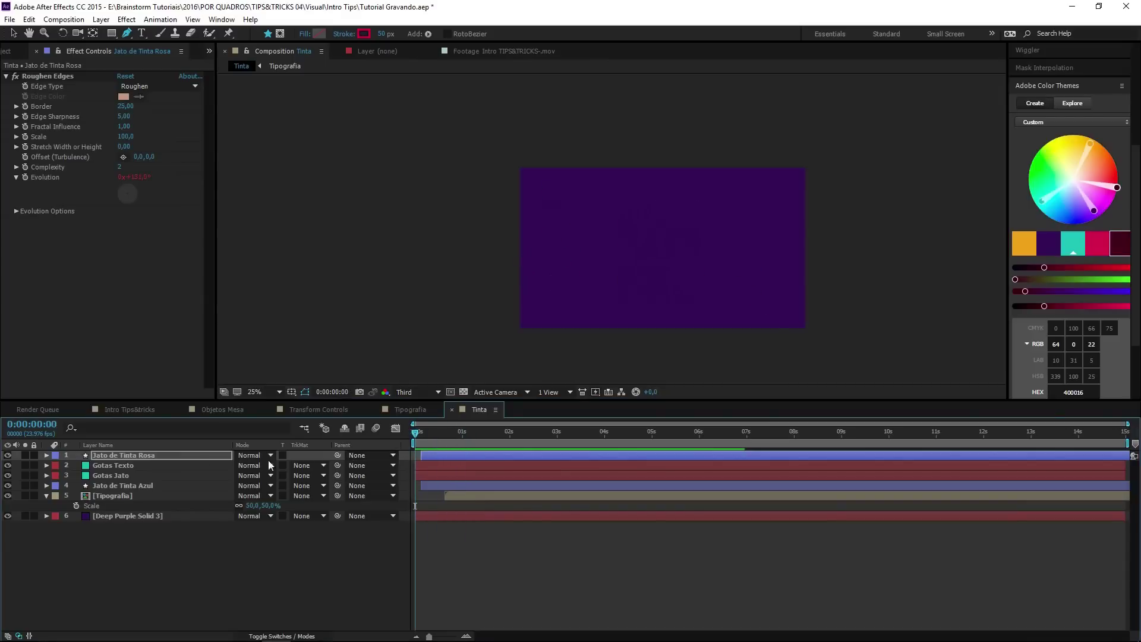
click(161, 473)
Step: Duplicate Gotas Jato as Gotas Jato 2 at the top of the layer stack, viewing frame 14
key(ctrl+d)
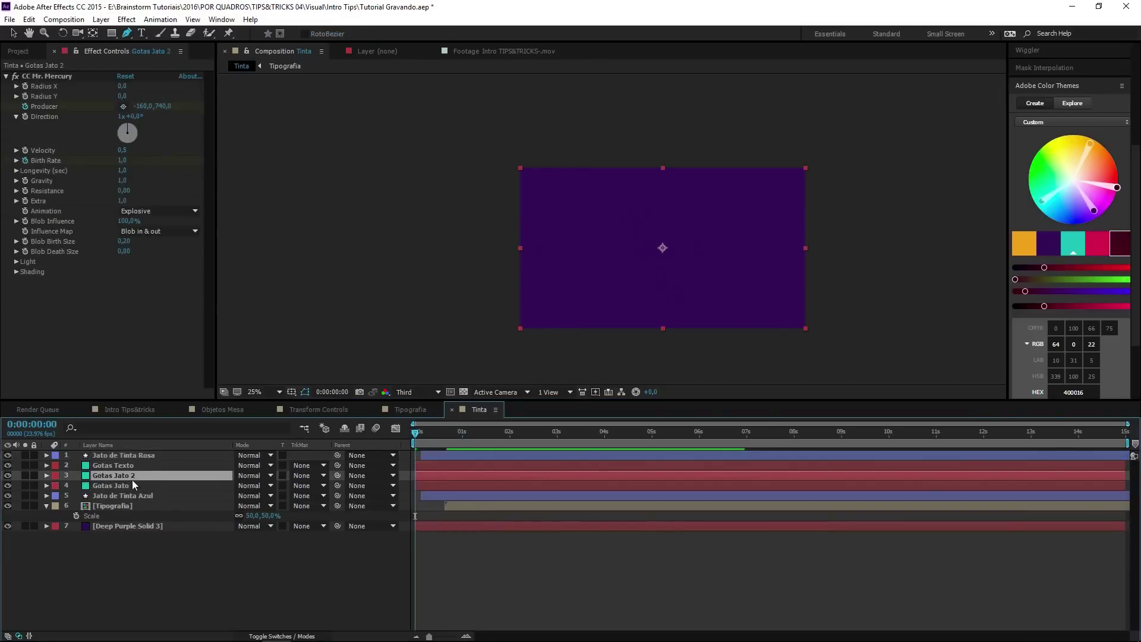
drag(130, 459, 127, 452)
click(434, 441)
drag(434, 441, 442, 443)
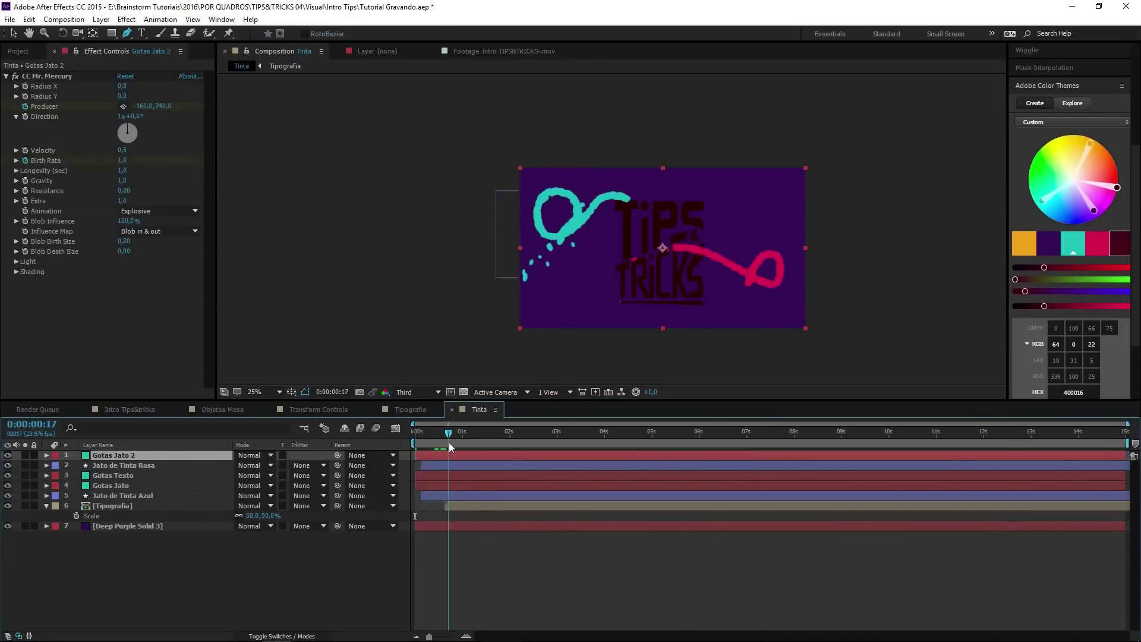
double_click(88, 459)
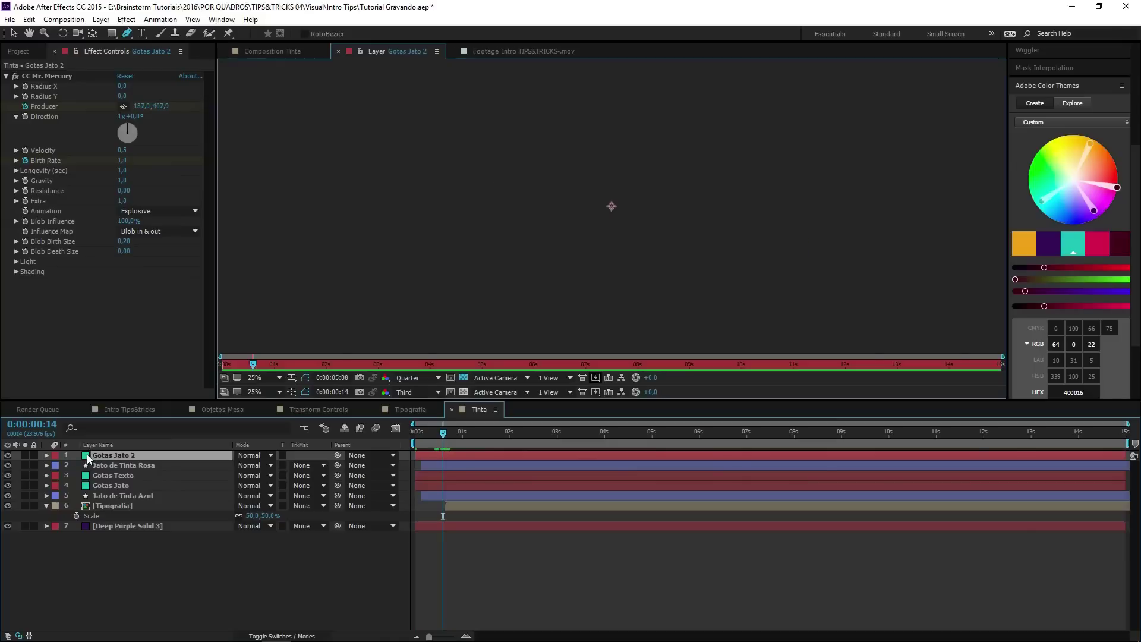
click(273, 52)
click(129, 458)
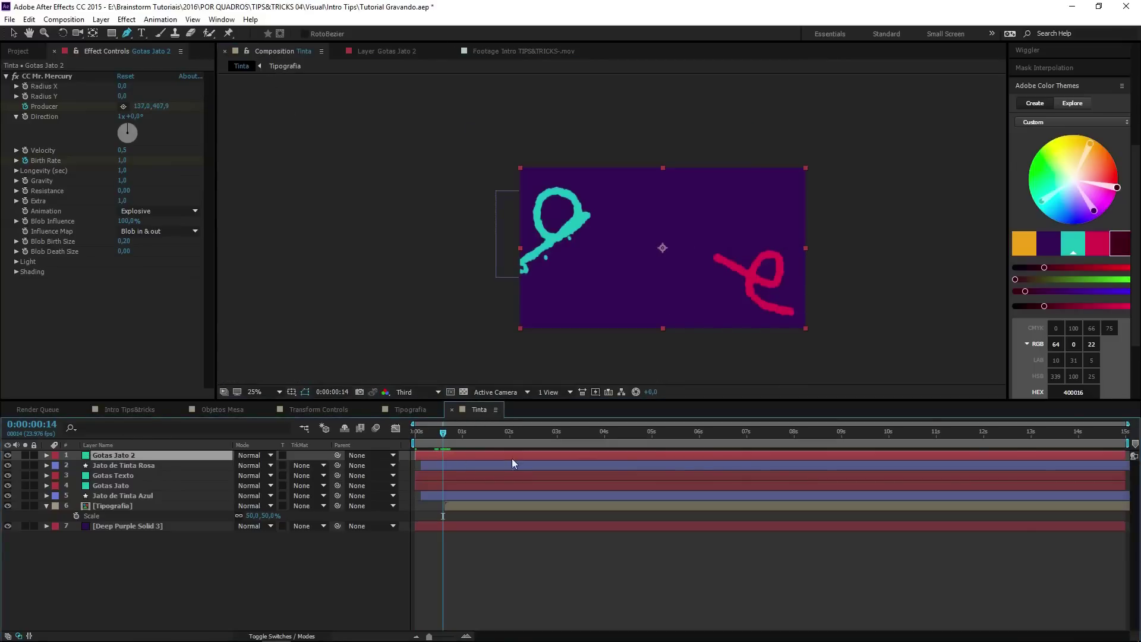
Step: Recolour Gotas Jato 2's solid to the magenta sampled from the pink stroke and reveal its keyframes
key(ctrl+shift+y)
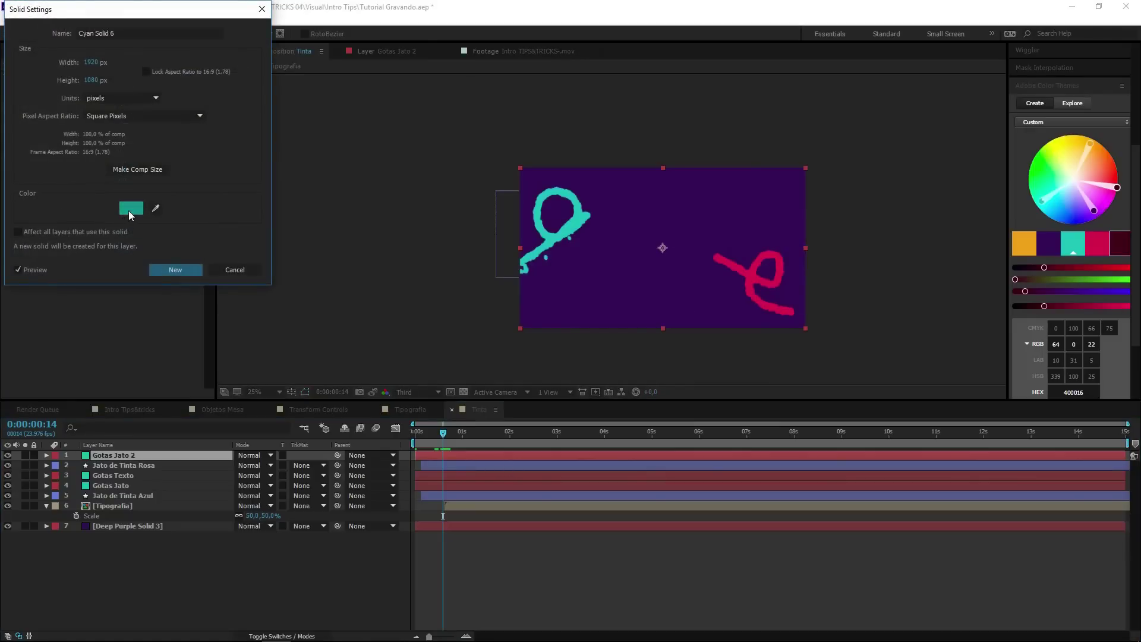
click(125, 208)
click(790, 286)
click(751, 277)
key(Return)
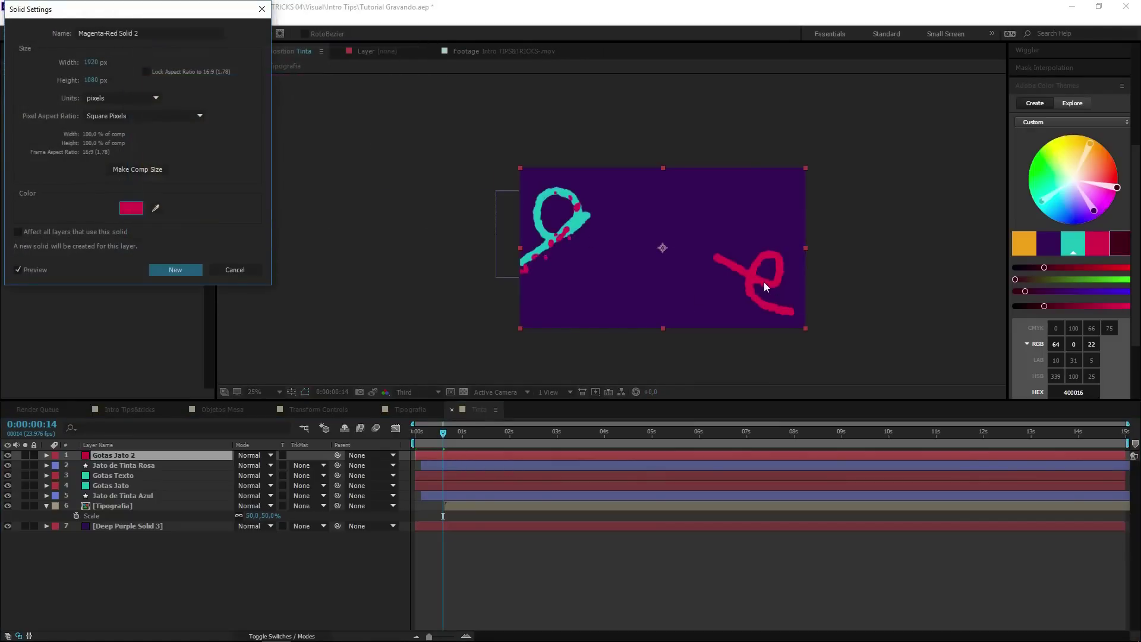
key(Return)
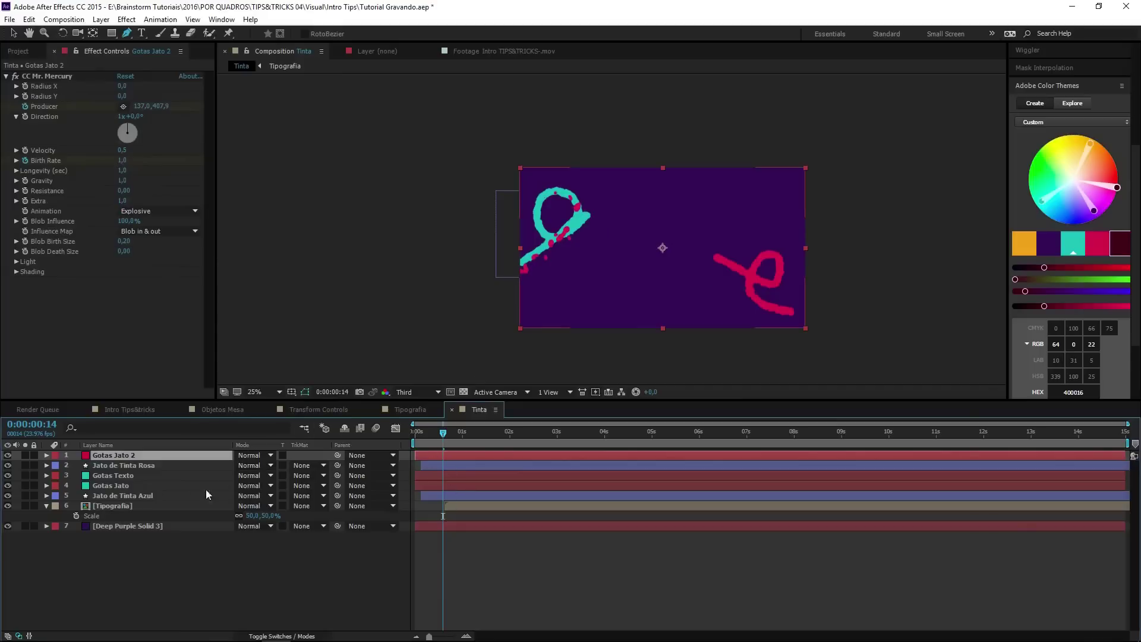
key(u)
click(129, 478)
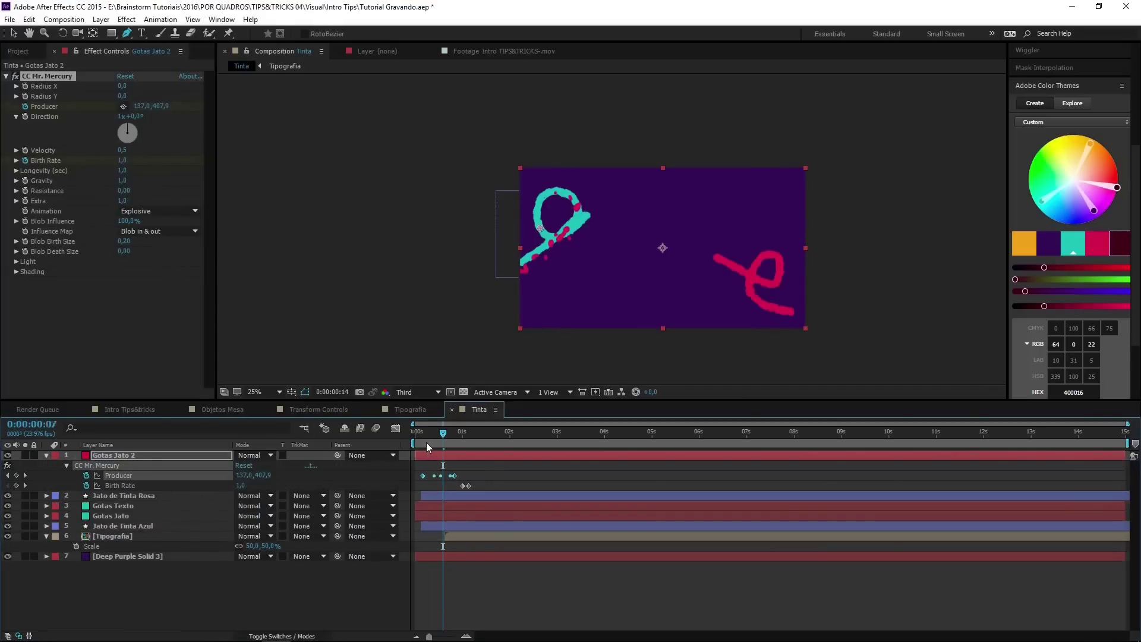
Step: Expand Jato de Tinta Rosa down to Shape 1's Path 1 property and select it
drag(428, 444, 422, 442)
click(153, 499)
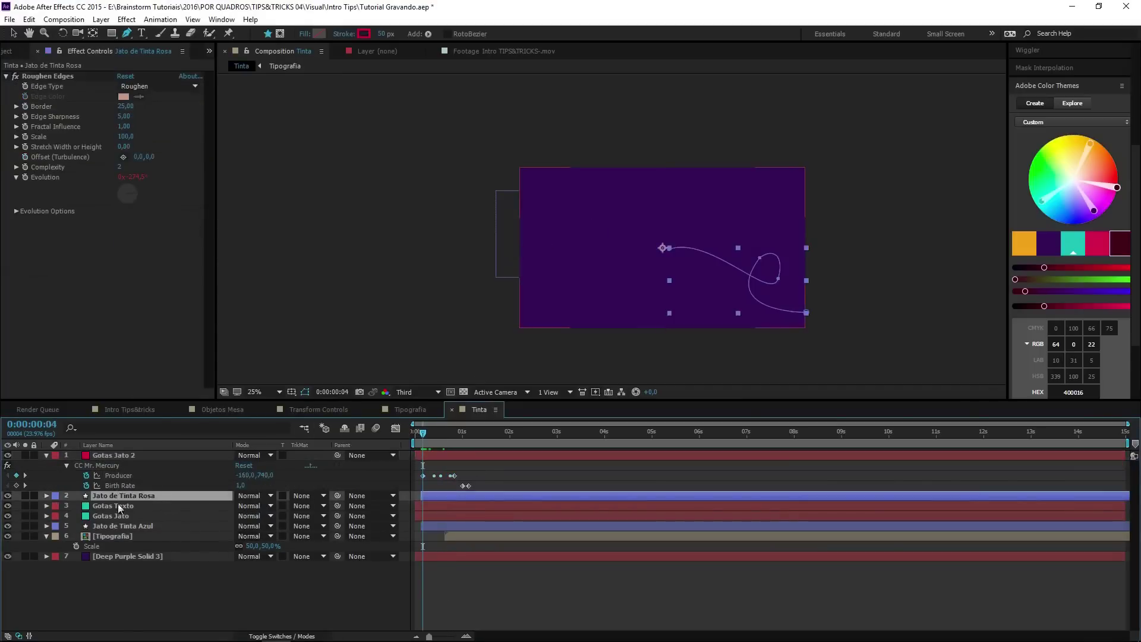
click(46, 496)
click(56, 506)
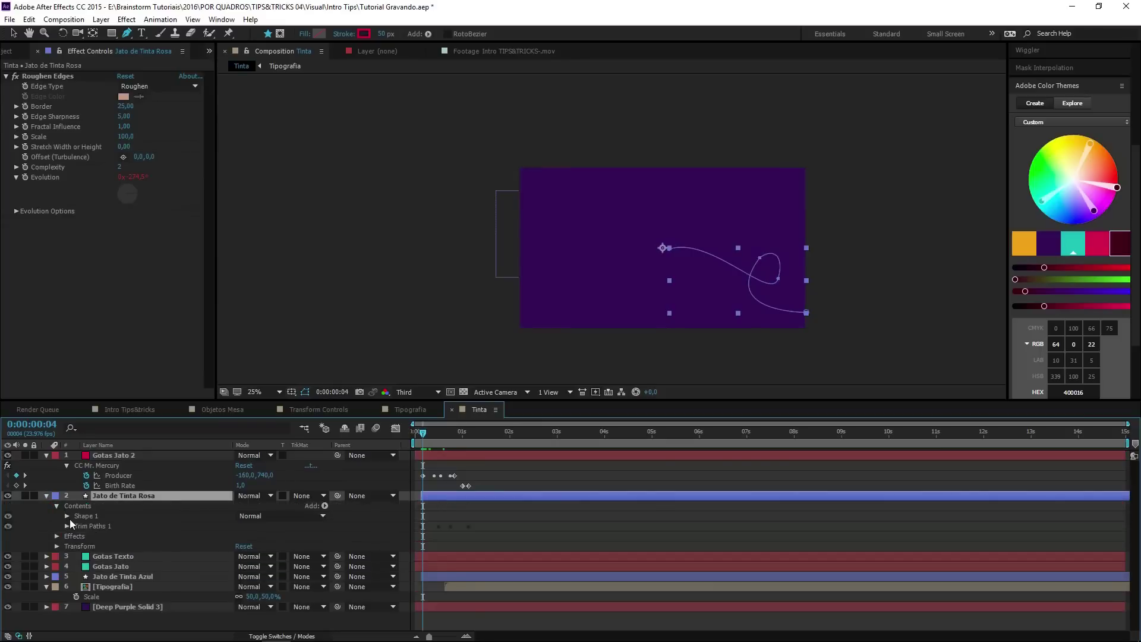
click(67, 516)
click(77, 526)
click(110, 537)
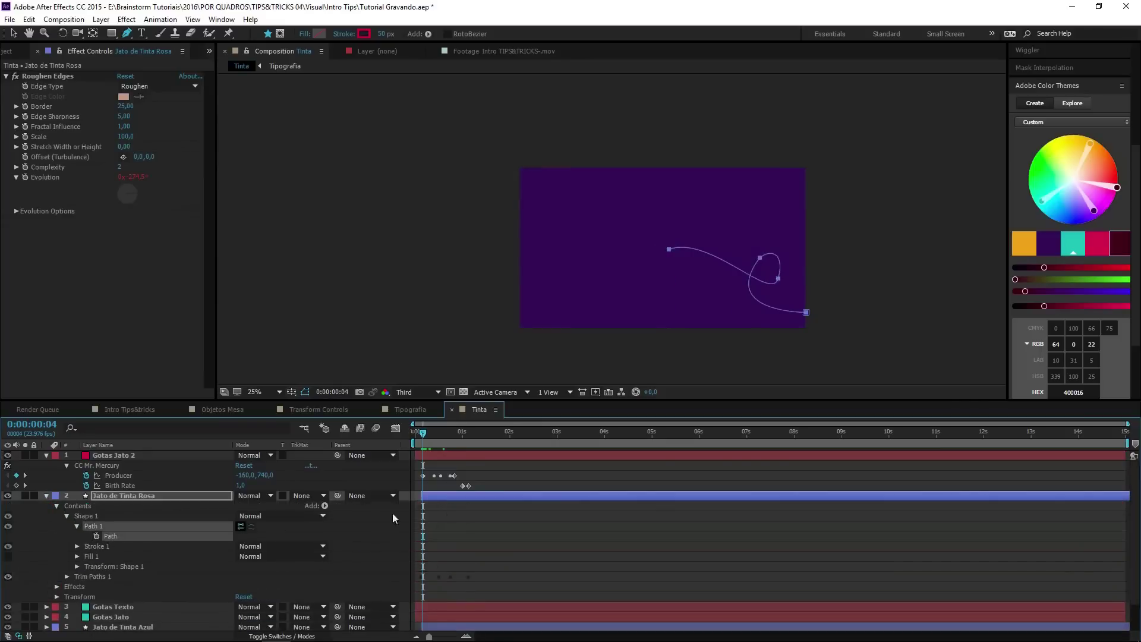
Step: Replace Gotas Jato 2's Producer keyframes with the pasted pink path and compress their timing
click(138, 477)
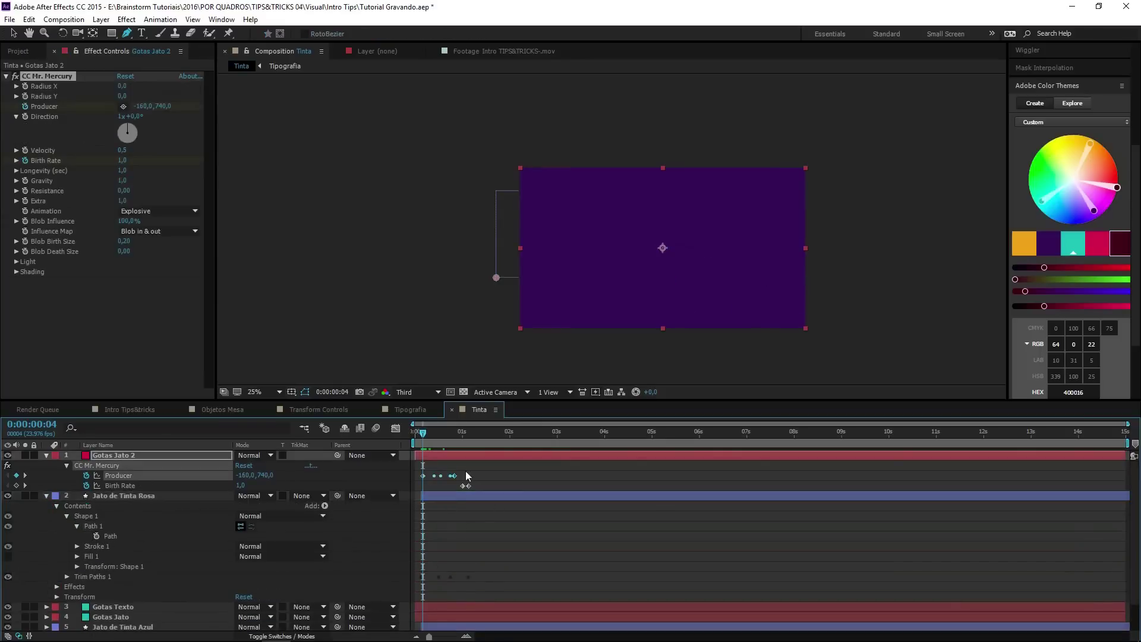
key(Delete)
key(ctrl+v)
drag(519, 477, 462, 480)
Step: Nudge the last Producer keyframe slightly earlier and preview the droplets following the pink stroke
drag(422, 433, 454, 438)
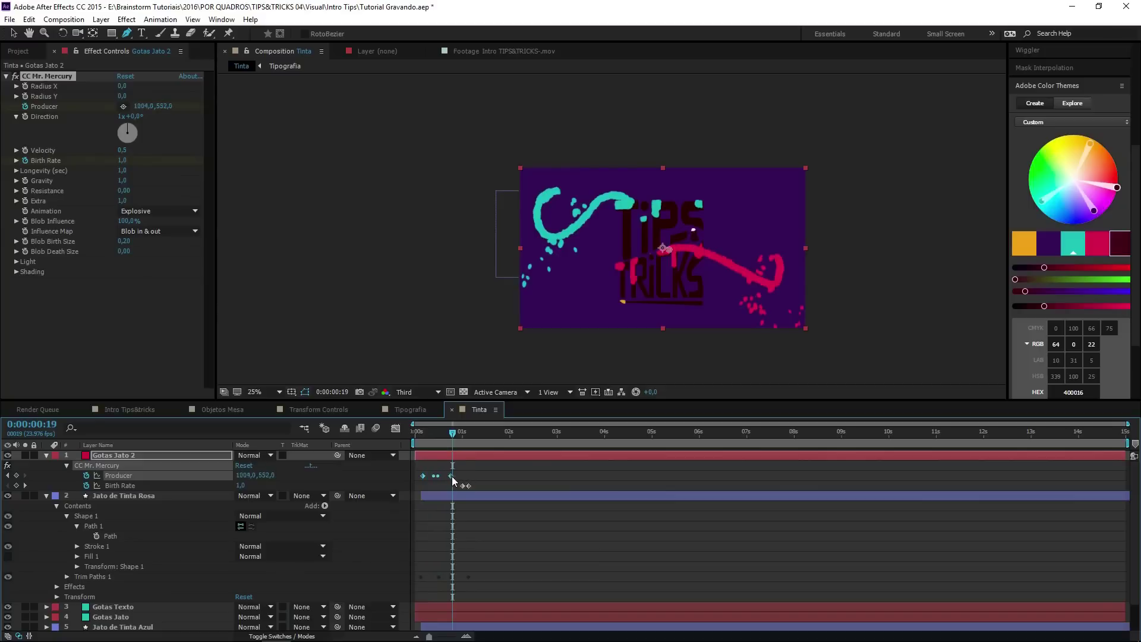
drag(443, 438, 420, 438)
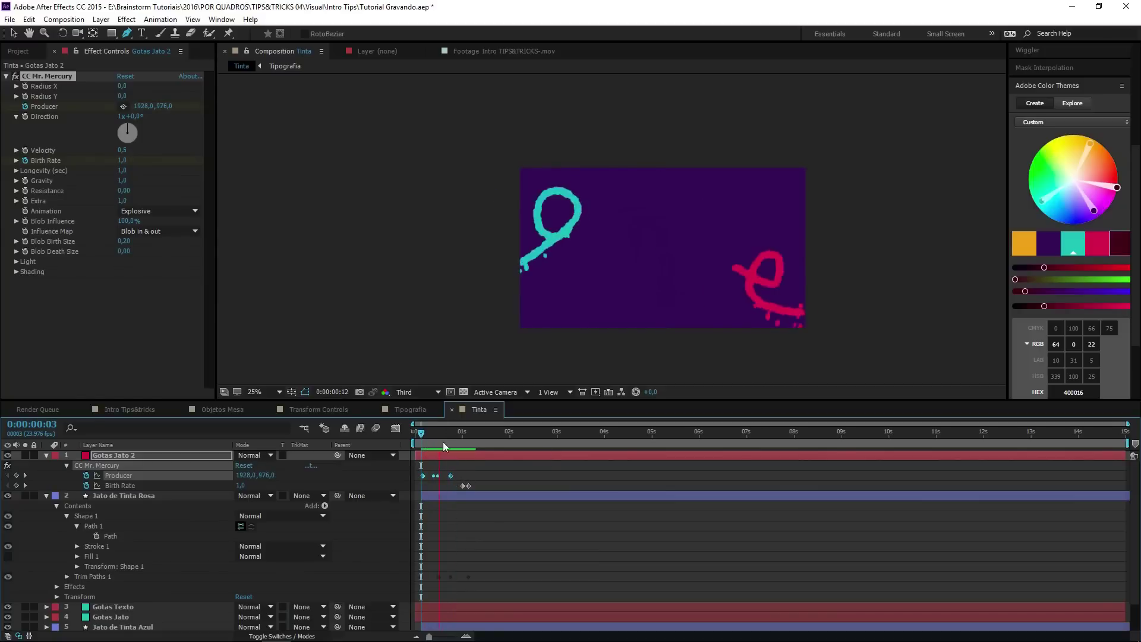
key(space)
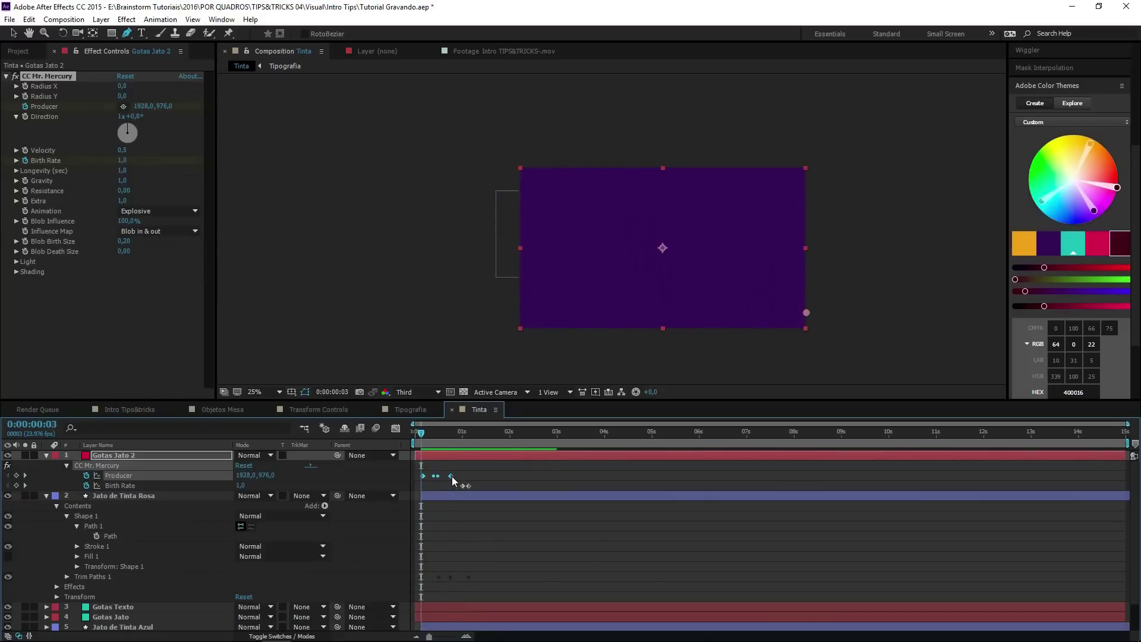
drag(451, 476, 448, 475)
click(495, 474)
key(space)
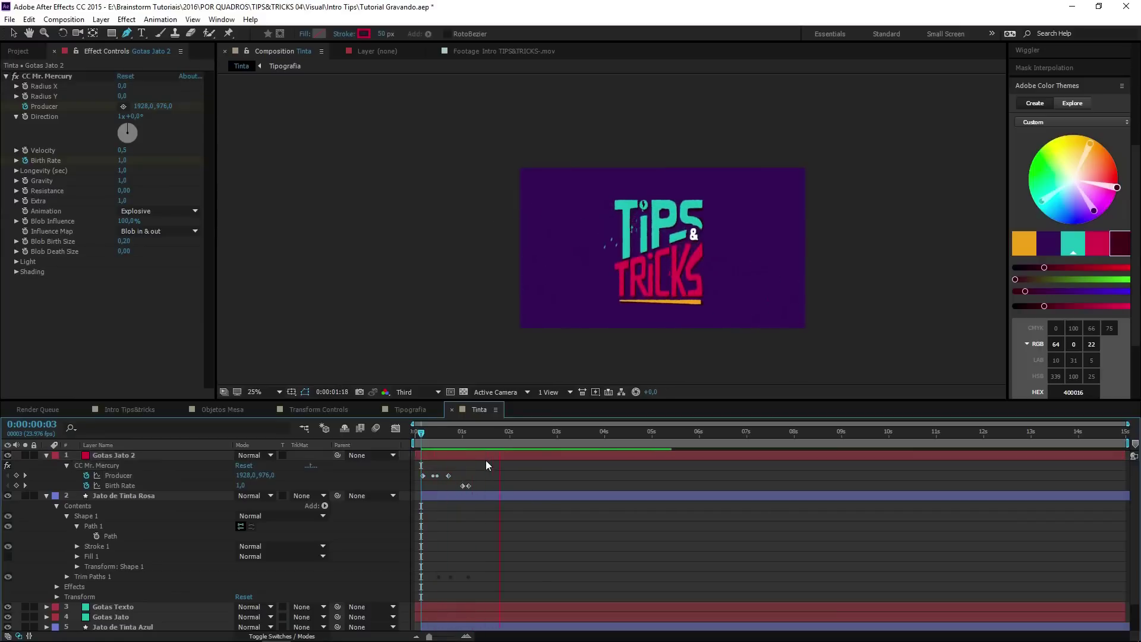
click(415, 441)
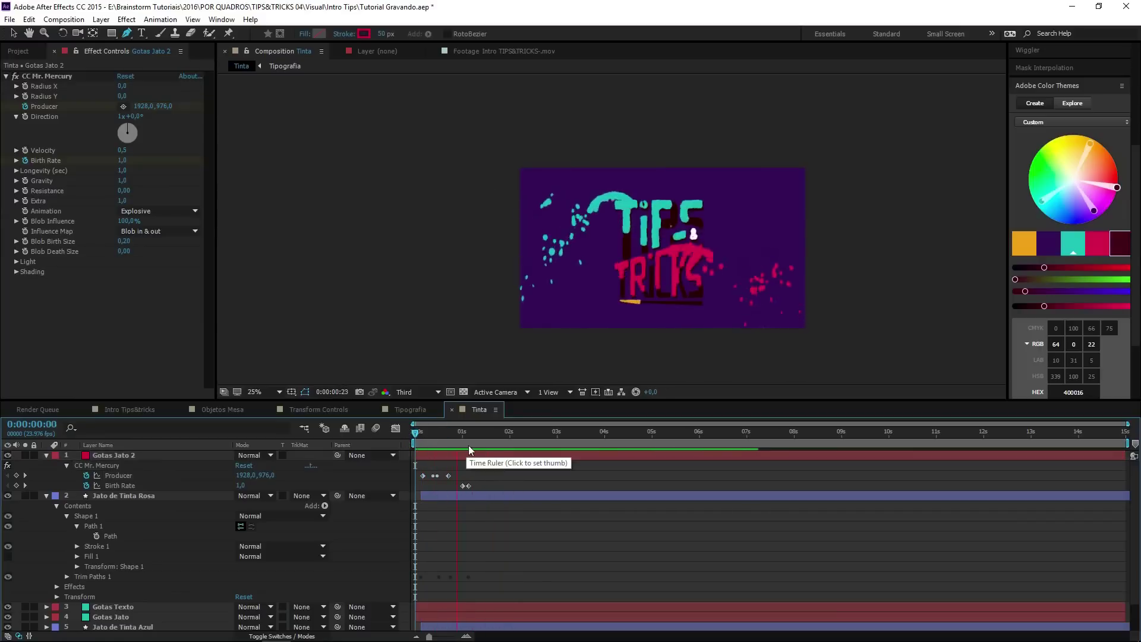
key(space)
drag(557, 440, 497, 448)
Step: Duplicate Gotas Texto and move the copy, Gotas Texto 2, to the top
click(148, 607)
key(ctrl+d)
drag(147, 608, 162, 451)
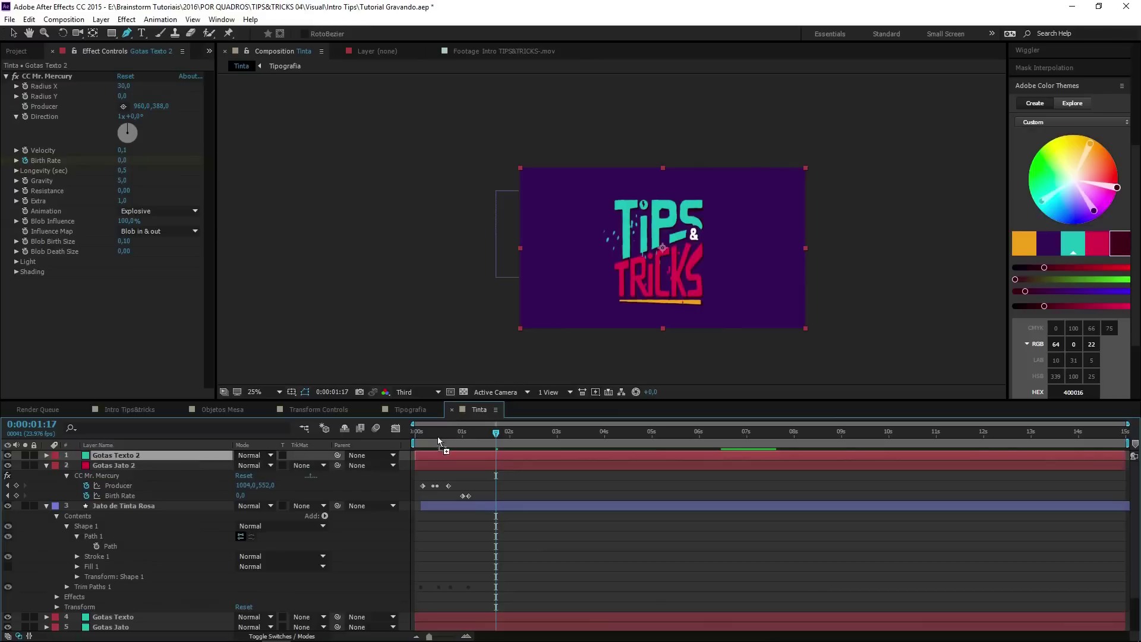
Step: Recolour the Gotas Texto 2 solid to the pink-red sampled from the composition
key(ctrl+y)
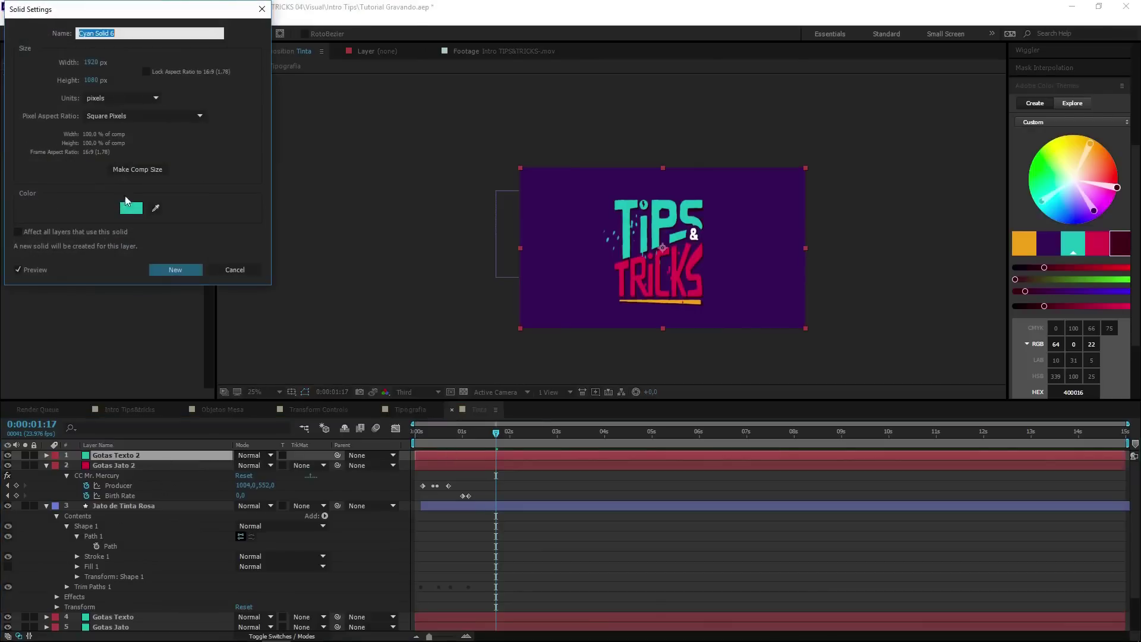
click(155, 208)
click(676, 273)
key(Escape)
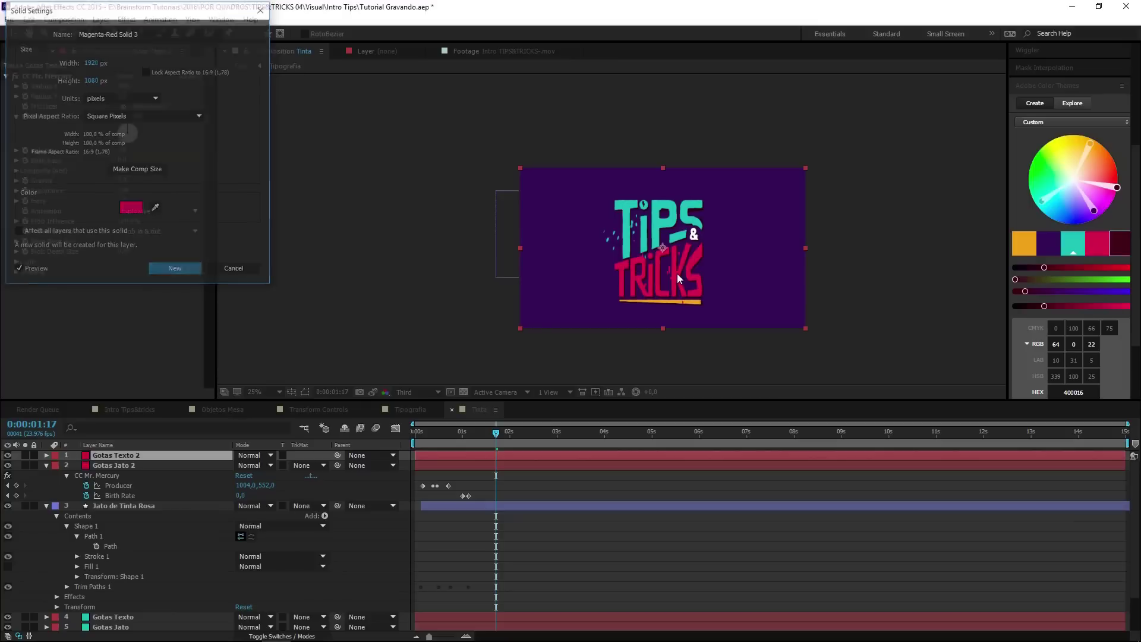
drag(469, 443, 481, 453)
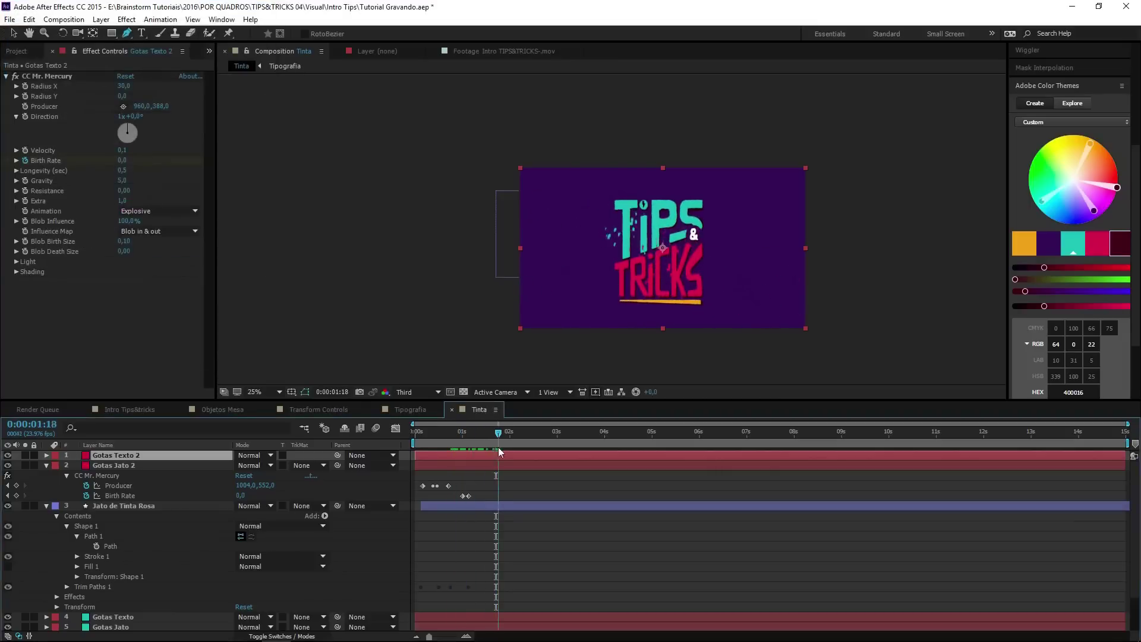
Step: Move the Gotas Texto 2 Producer over the TIPS & TRICKS text and preview from the start
drag(167, 106, 252, 110)
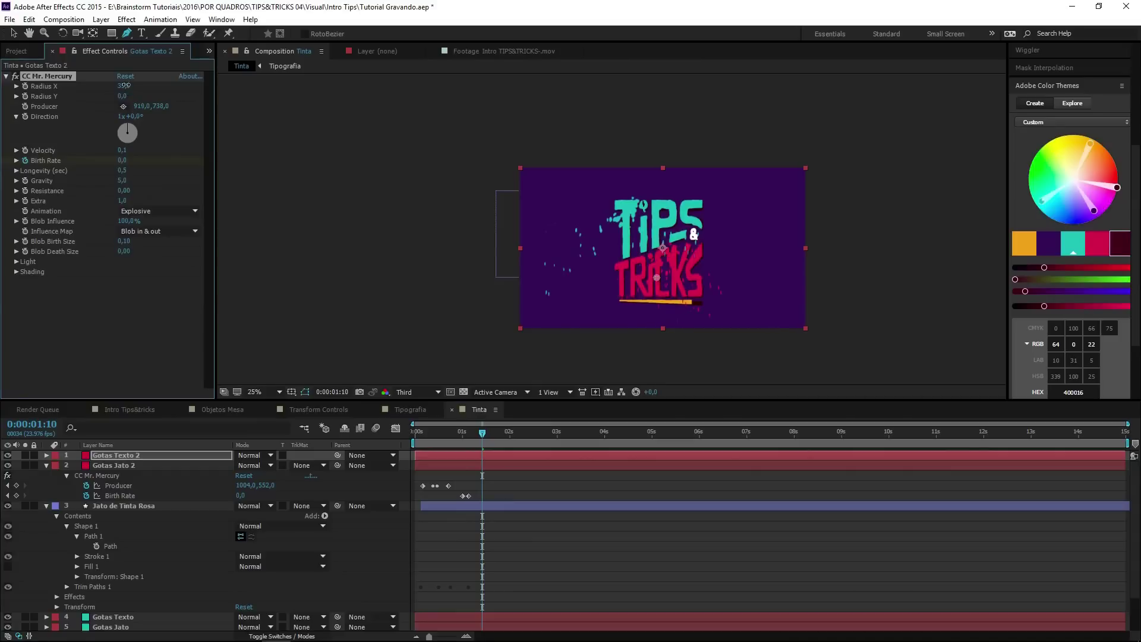
key(Home)
click(550, 503)
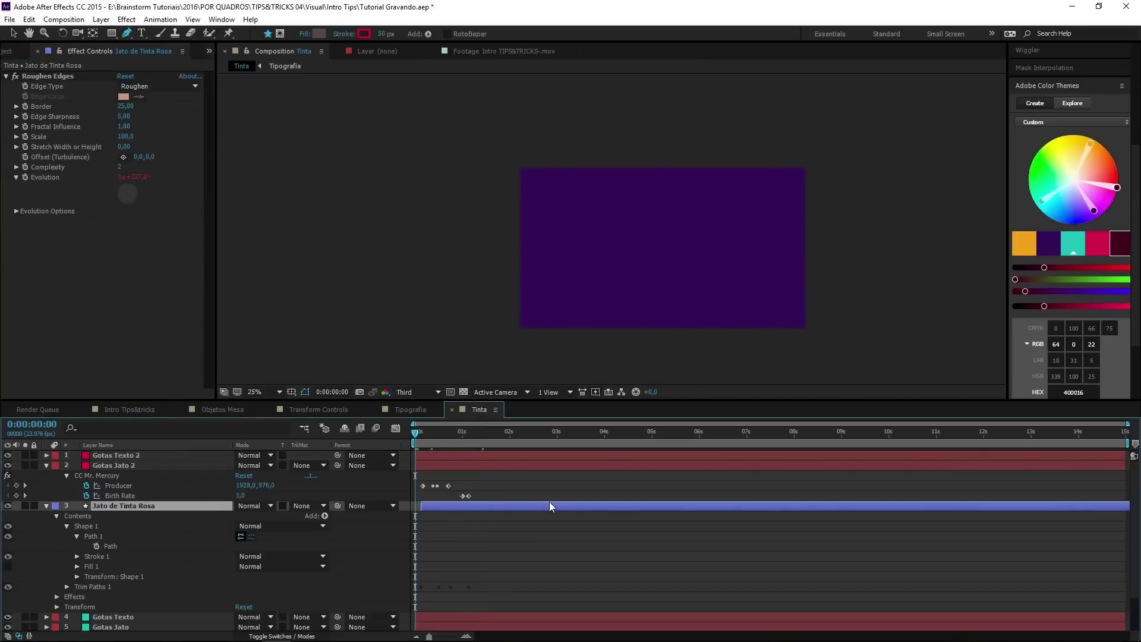
click(526, 485)
key(space)
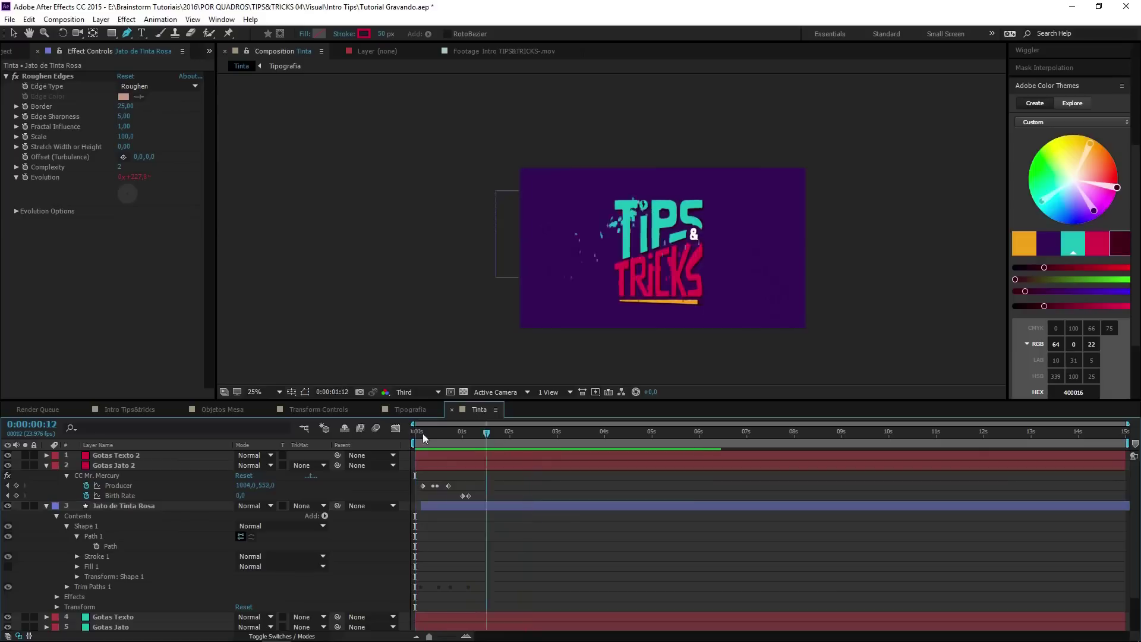
key(space)
mouse_move(448, 437)
mouse_down()
mouse_move(479, 444)
mouse_move(440, 450)
mouse_up()
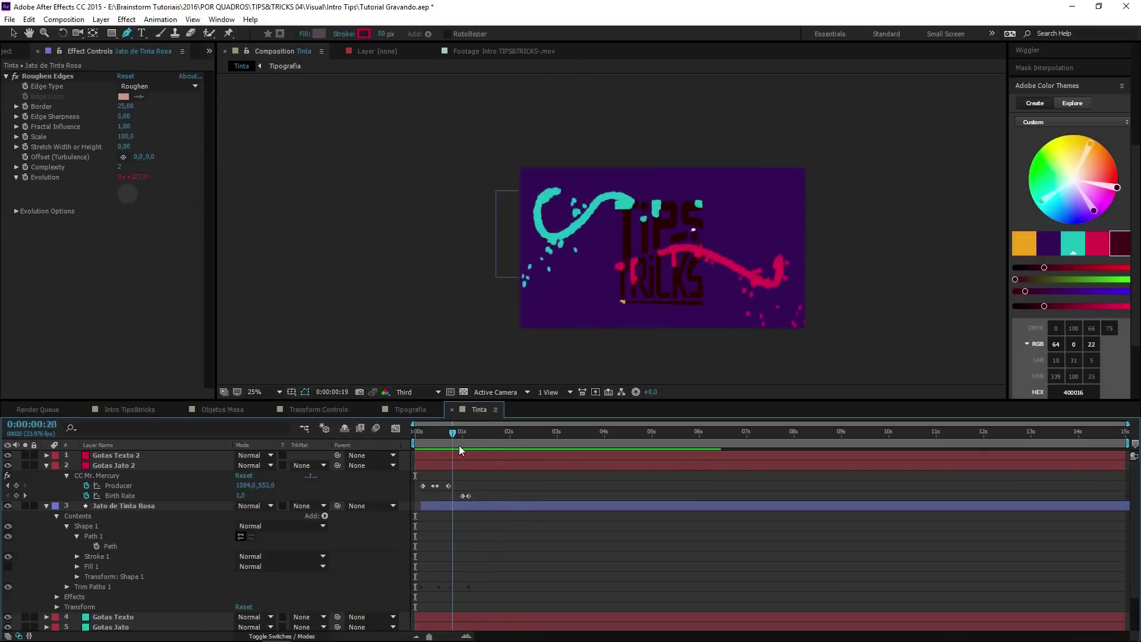
Step: Duplicate Jato de Tinta Rosa and move the copy to the top of the stack
click(131, 506)
key(ctrl+d)
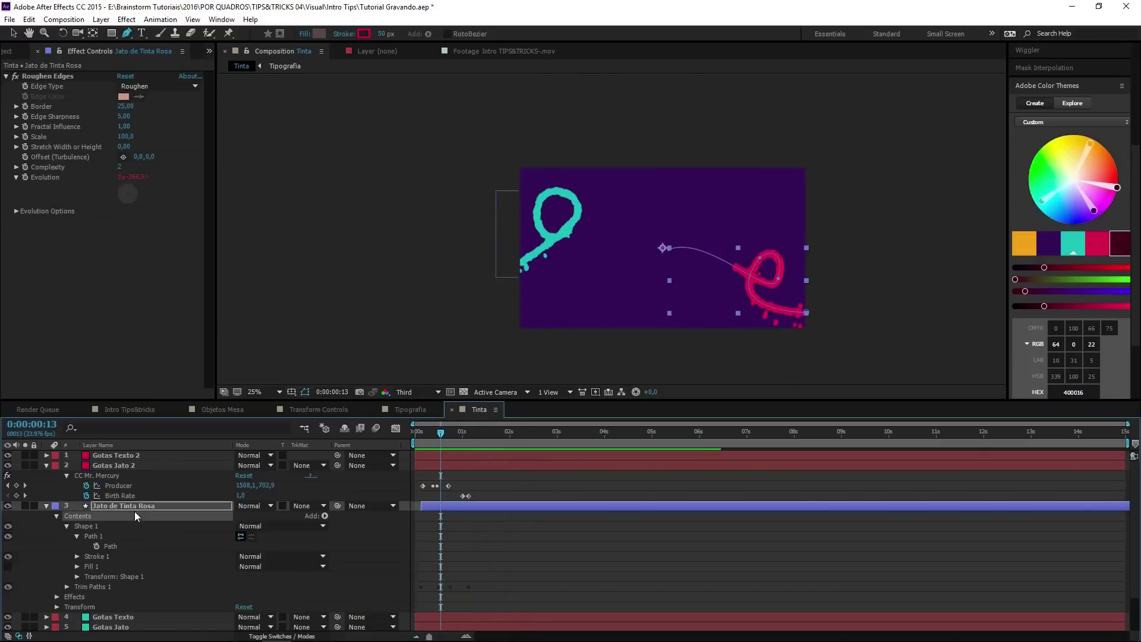
drag(140, 508, 144, 451)
Step: Rename the copy Jato de Tinta Amarelo and reshape its path to curve along the bottom
key(Return)
text(Jato de Tinta Amare)
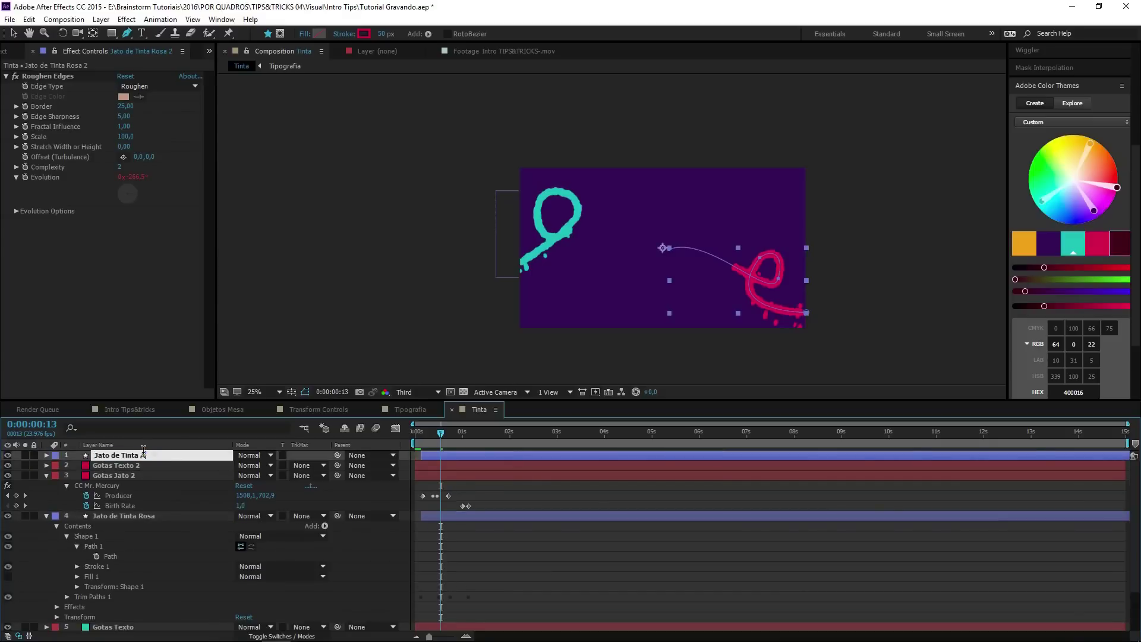
text(lo)
key(Return)
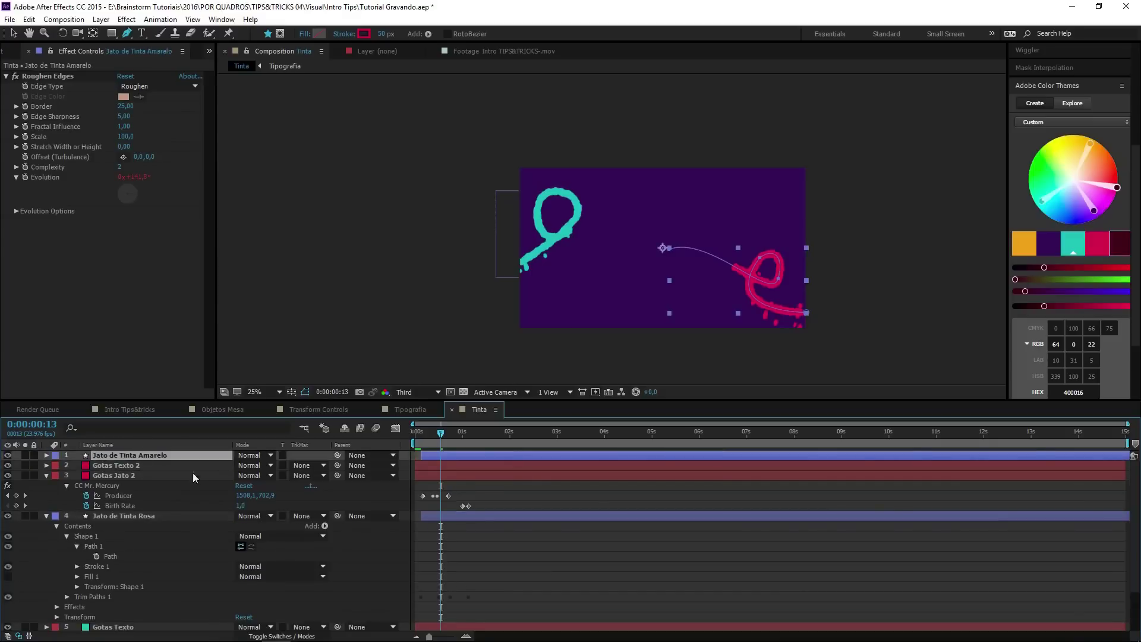
drag(446, 446, 473, 447)
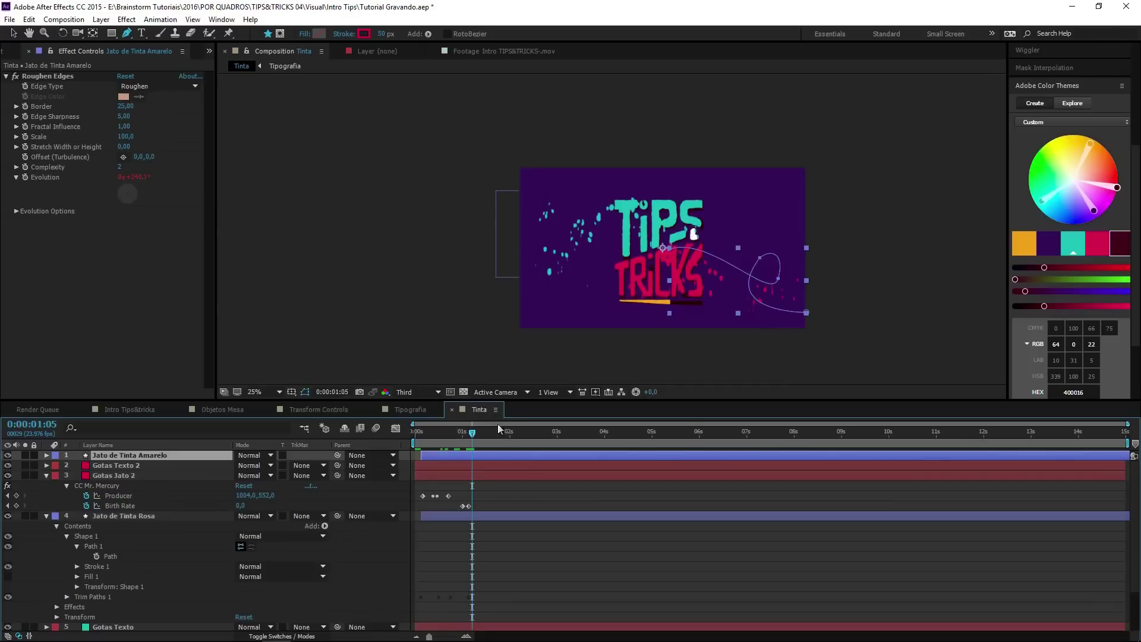
mouse_move(764, 260)
mouse_down()
mouse_move(642, 330)
mouse_move(619, 305)
mouse_up()
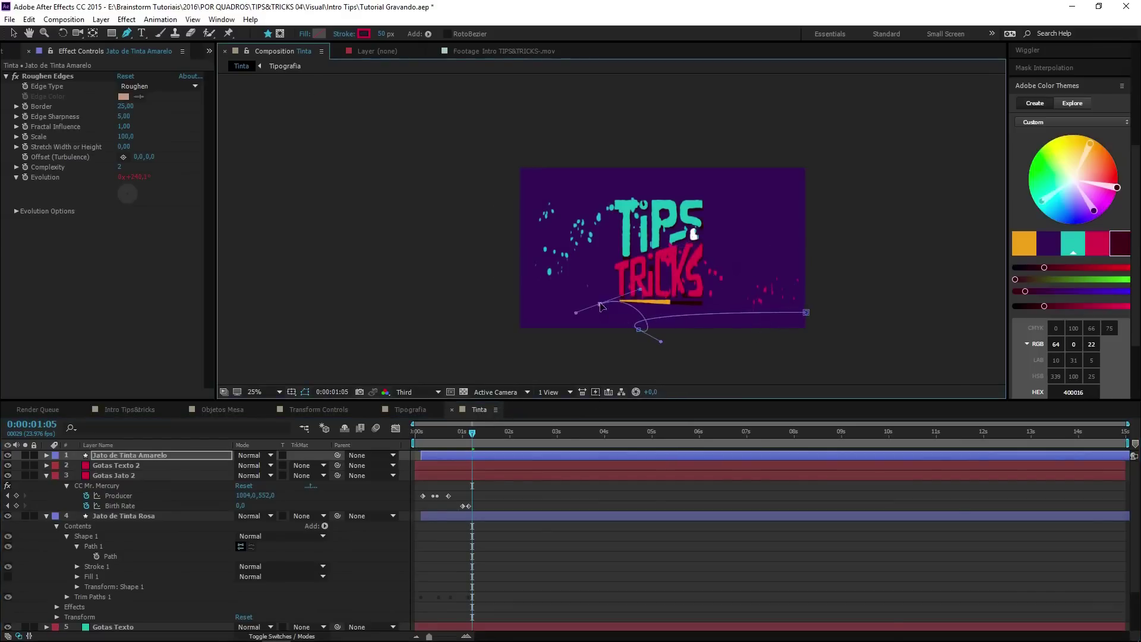
drag(414, 434, 459, 434)
Step: Make the stroke orange F4A019 via the eyedropper with a 31 px width, then check nearby frames
click(363, 34)
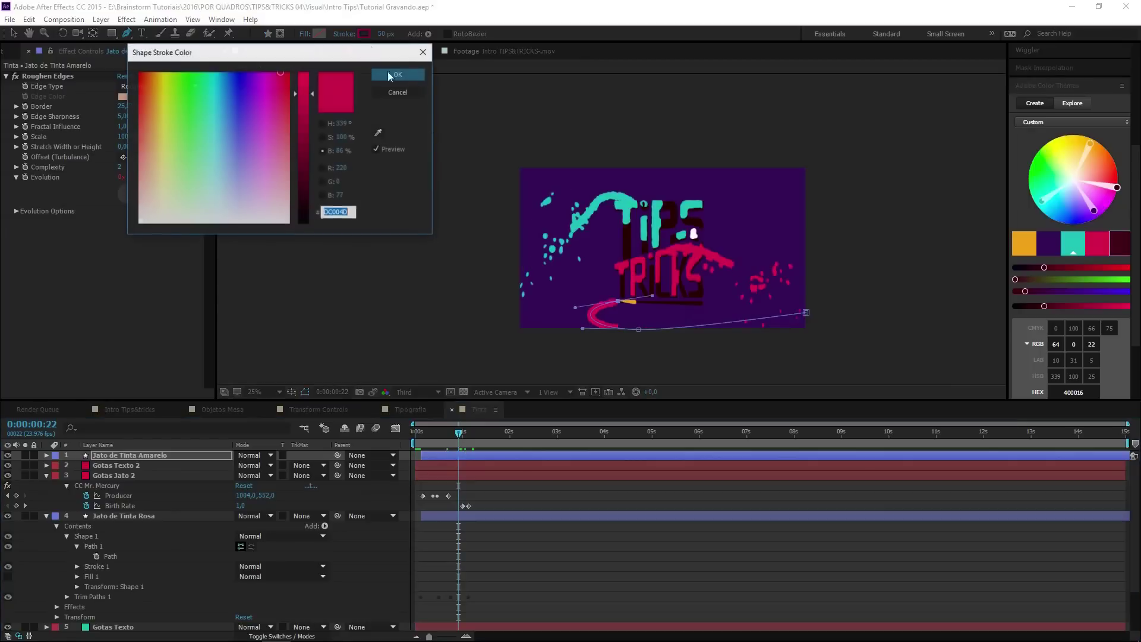
click(379, 132)
click(1033, 240)
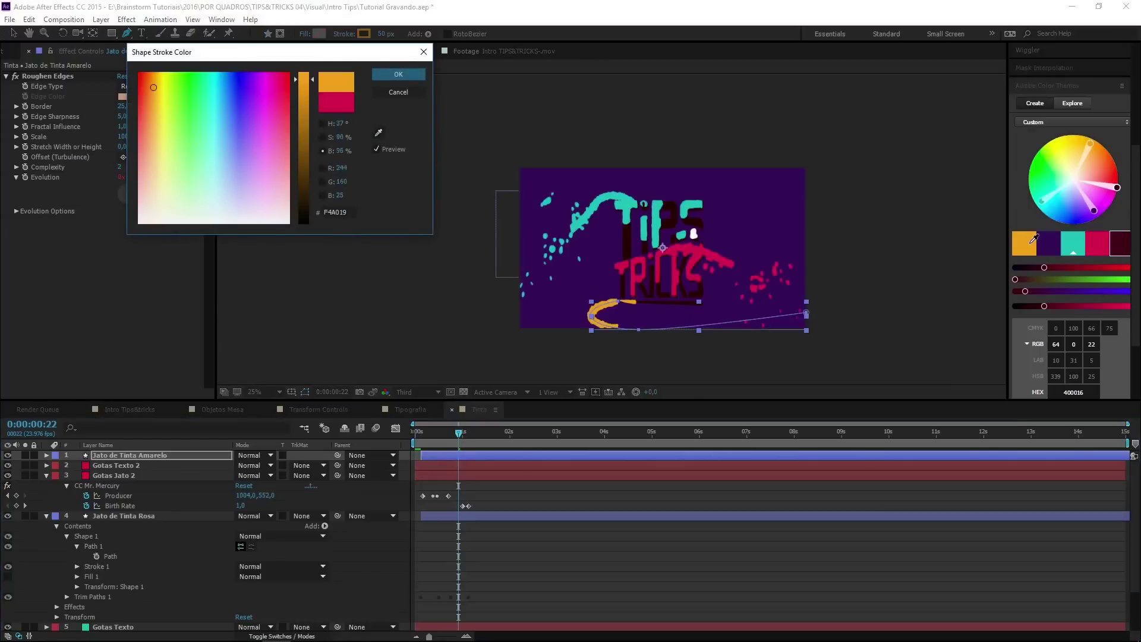
click(398, 74)
drag(384, 34, 374, 31)
mouse_move(467, 433)
mouse_down()
mouse_move(453, 444)
mouse_move(499, 448)
mouse_up()
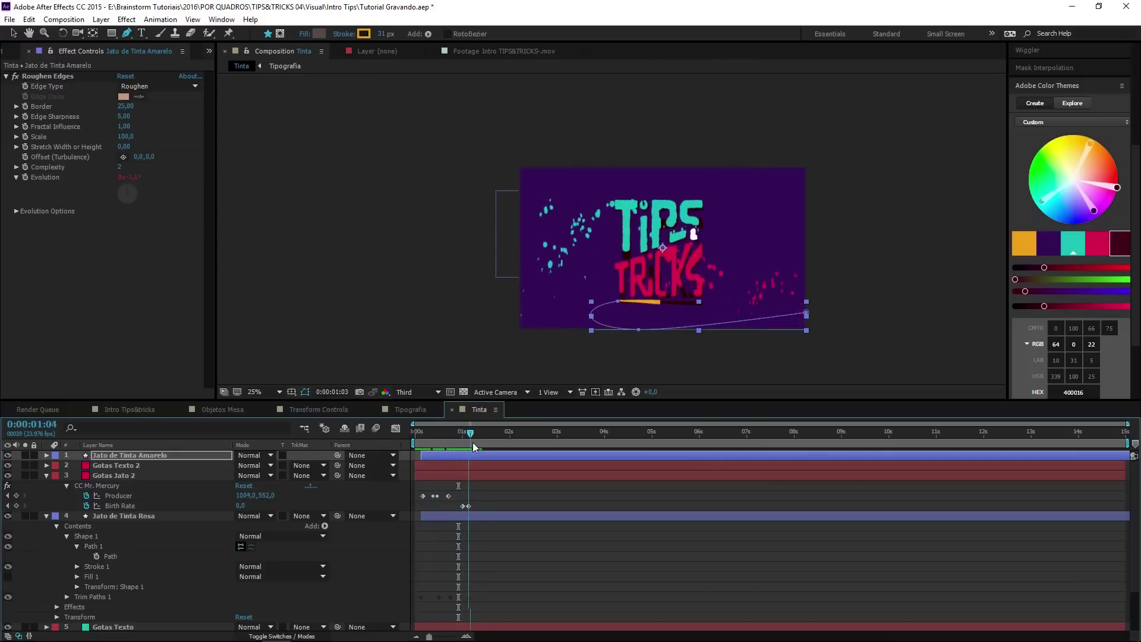
drag(499, 448, 423, 450)
Step: Duplicate Gotas Jato 2 as Gotas Jato 3 and move it to the top
click(162, 470)
click(168, 476)
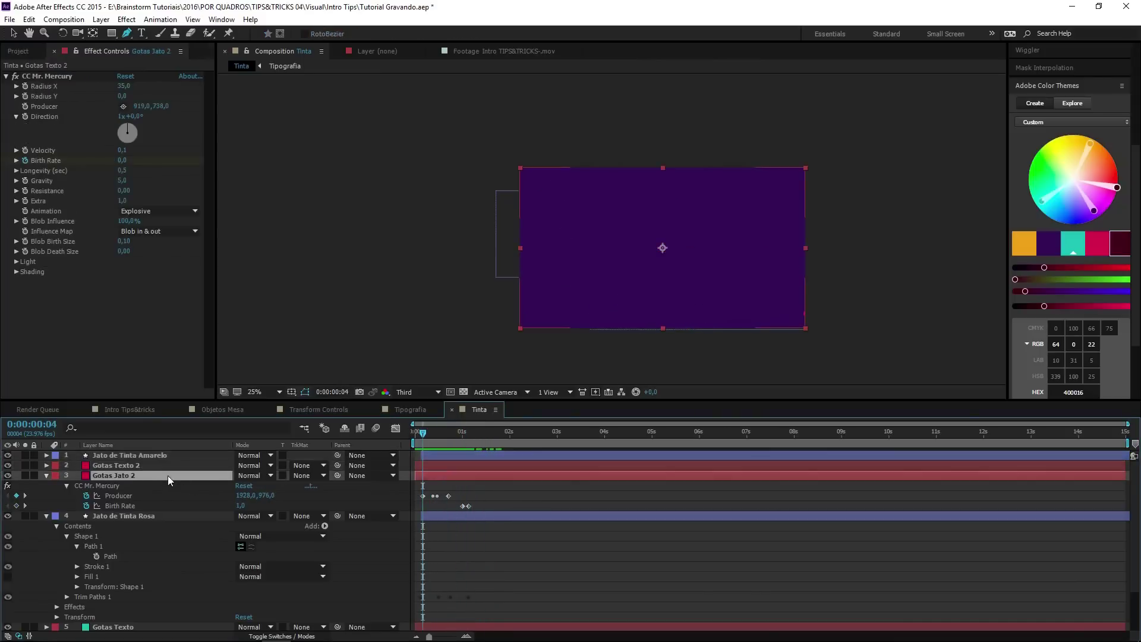
key(ctrl+d)
drag(148, 480, 148, 453)
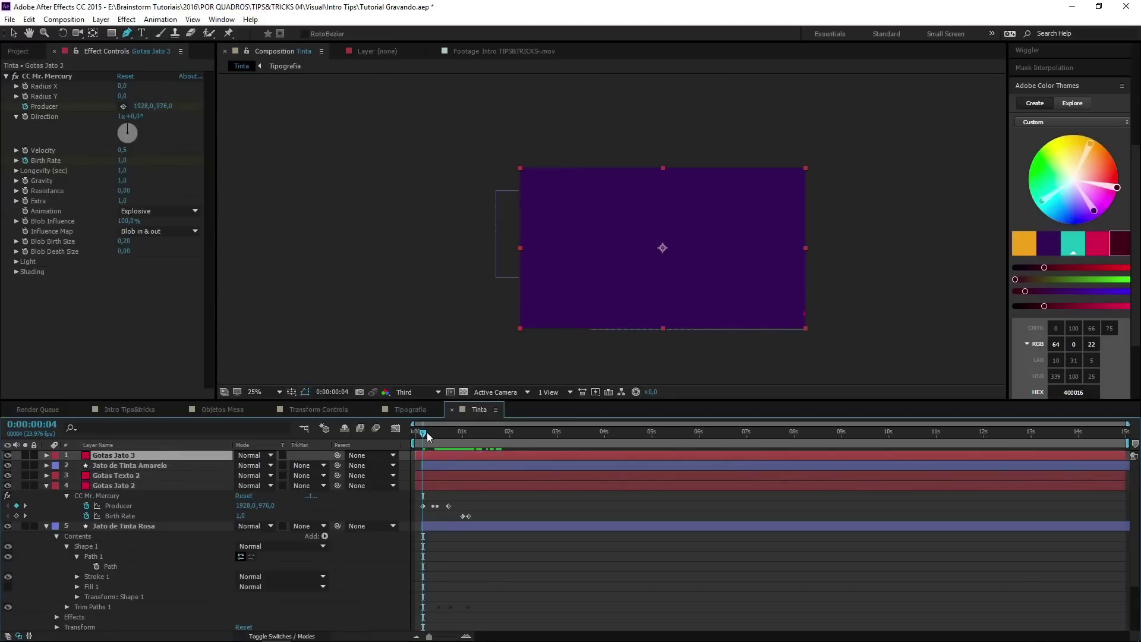
drag(427, 433, 453, 433)
Step: Recolour the Gotas Jato 3 solid to the orange sampled from the yellow stroke
key(ctrl+y)
click(155, 207)
click(602, 303)
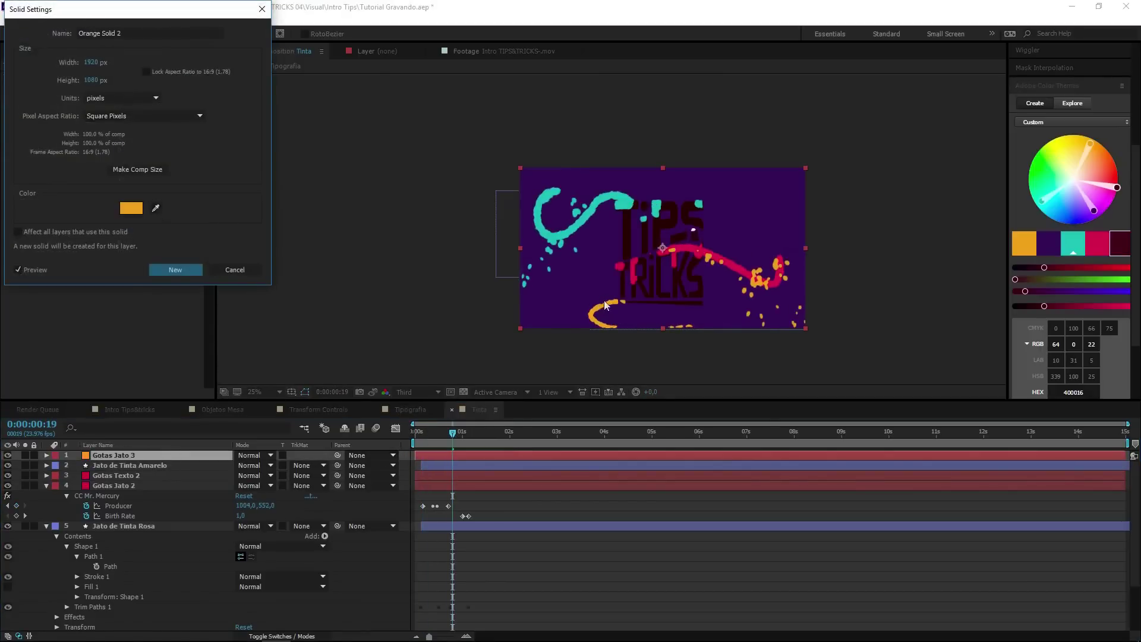
key(Return)
Step: Paste the Jato de Tinta Amarelo path into Gotas Jato 3's Producer, retime it earlier, and preview
click(119, 466)
click(47, 465)
click(67, 485)
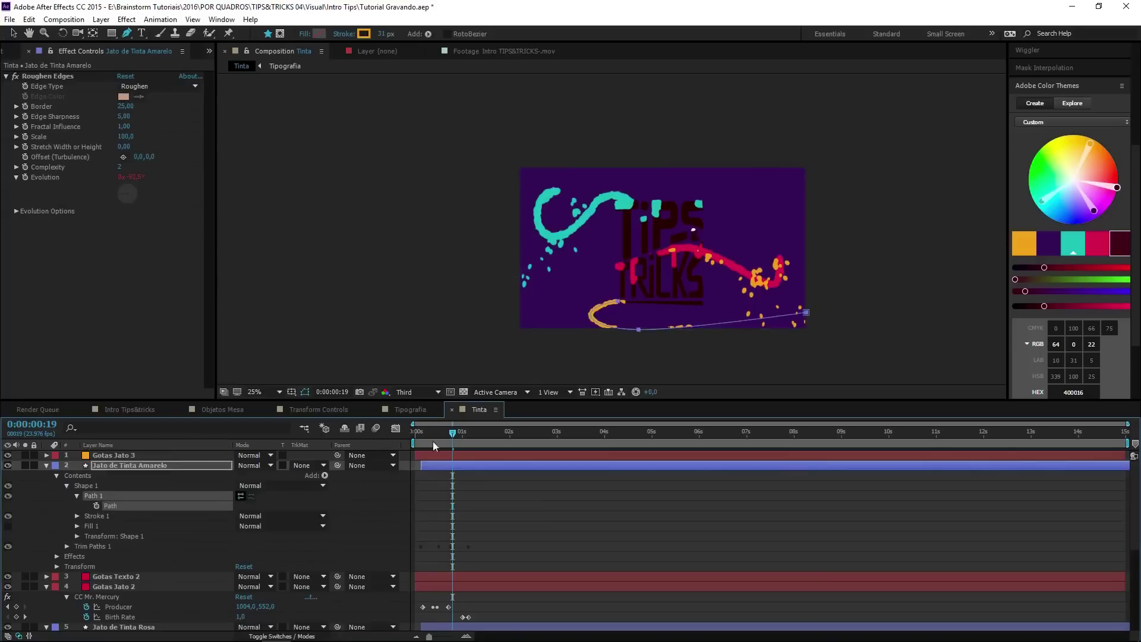
click(432, 456)
key(u)
key(j)
drag(518, 476, 452, 476)
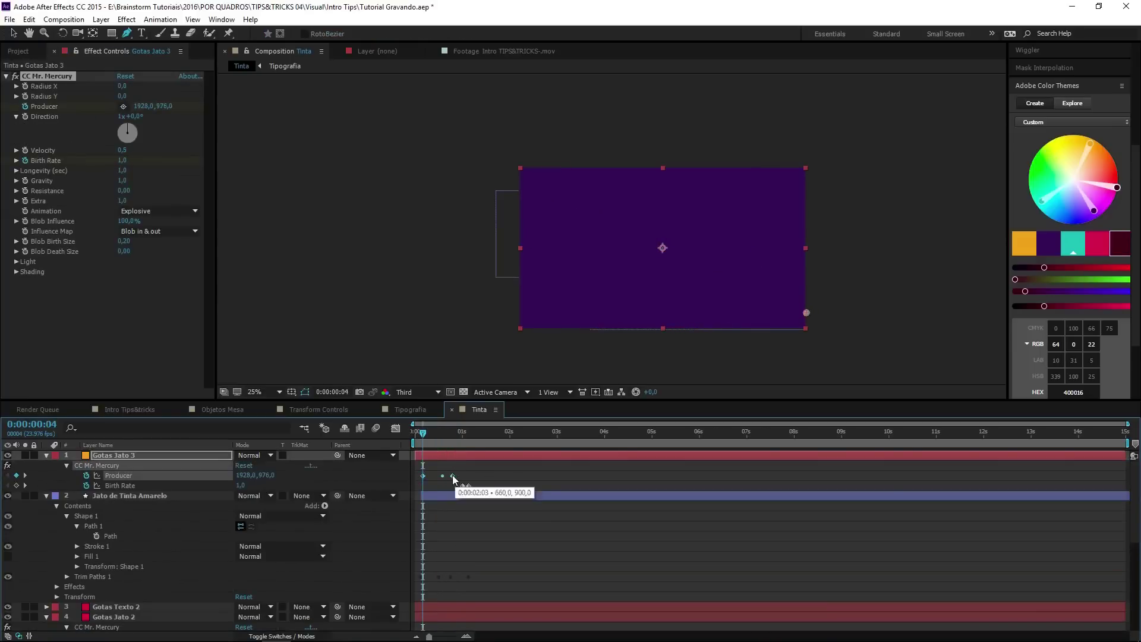
key(space)
key(space)
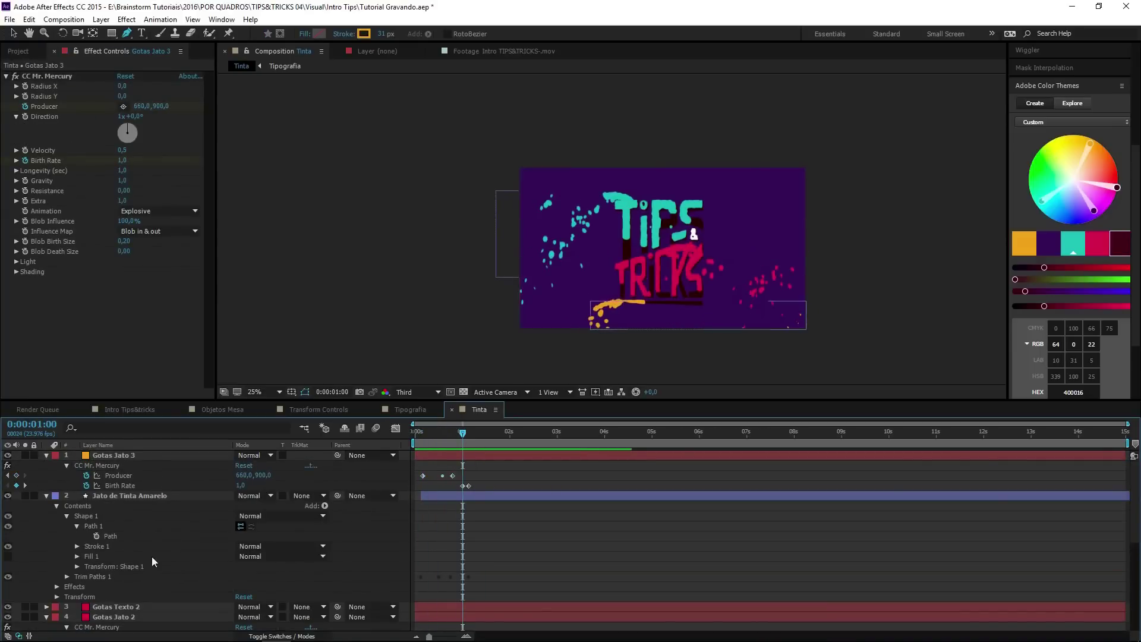
Step: Duplicate Gotas Texto 2 as Gotas Texto 3 on top and scrub to 0:00:00:15–1 second
click(145, 608)
key(ctrl+d)
drag(145, 608, 138, 451)
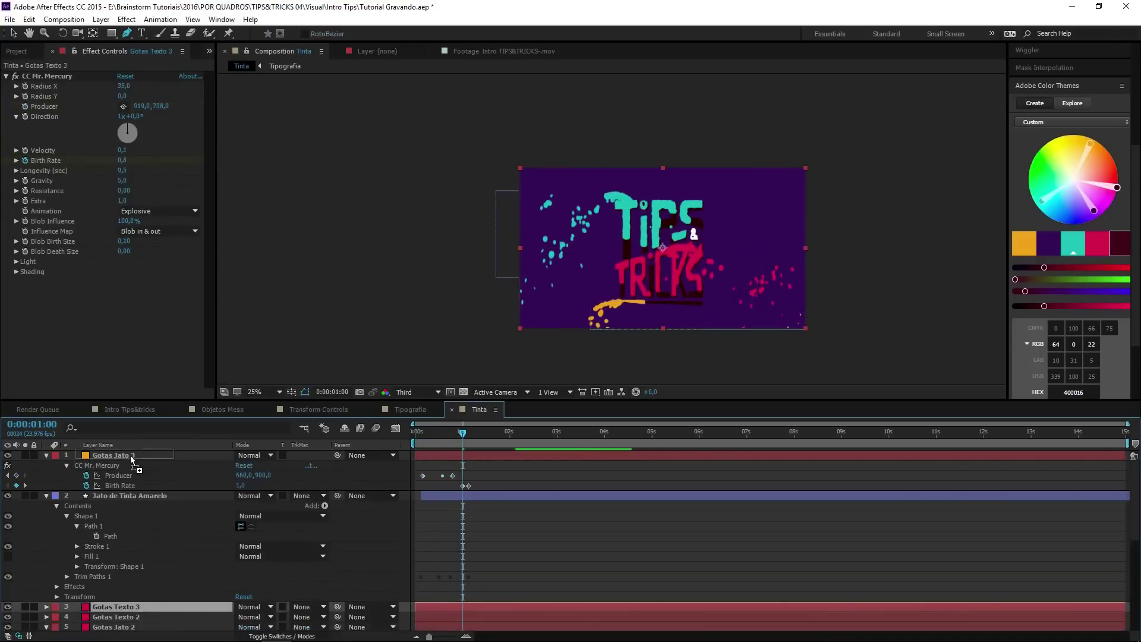
drag(138, 451, 138, 452)
click(445, 438)
drag(445, 438, 463, 438)
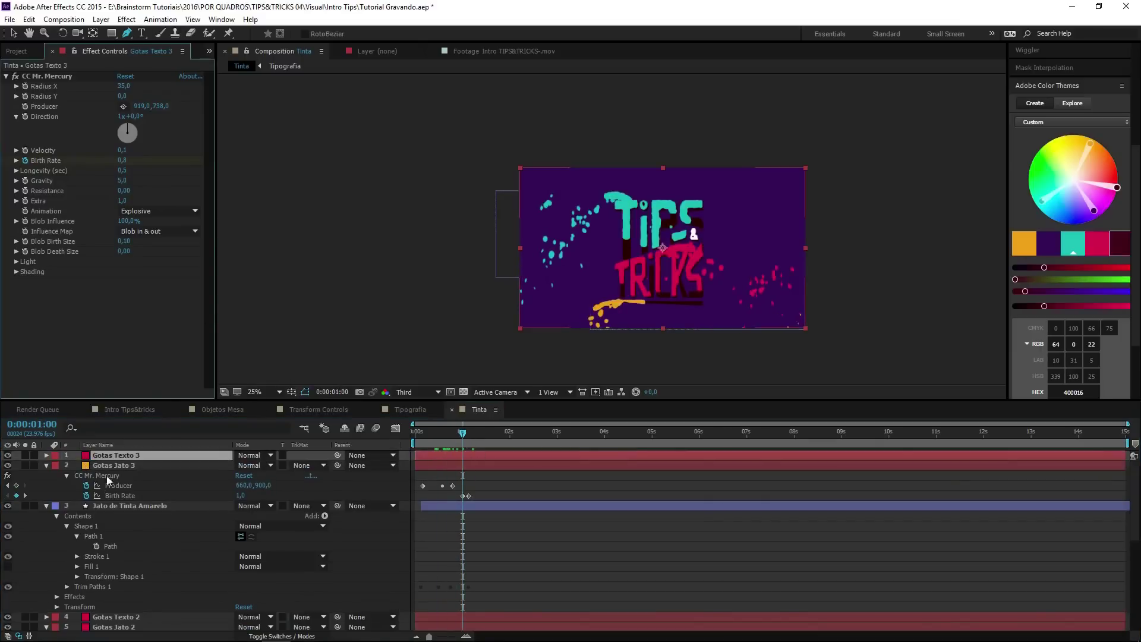
click(419, 437)
key(space)
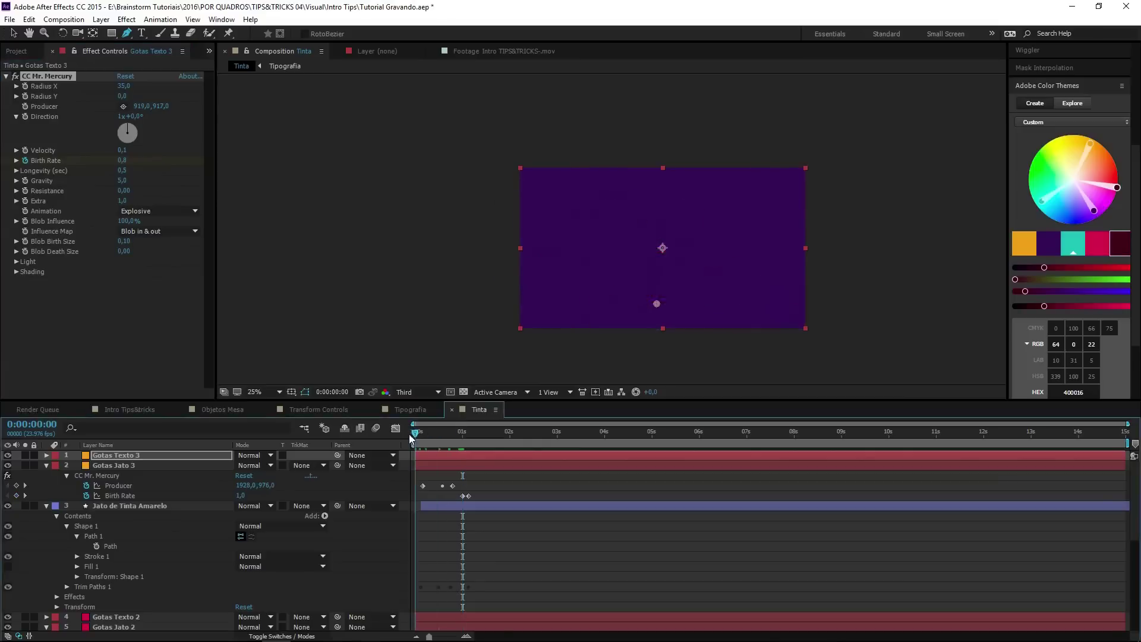
Step: Shift the Gotas Texto 3 layer bar slightly later and preview the animation from the start
key(space)
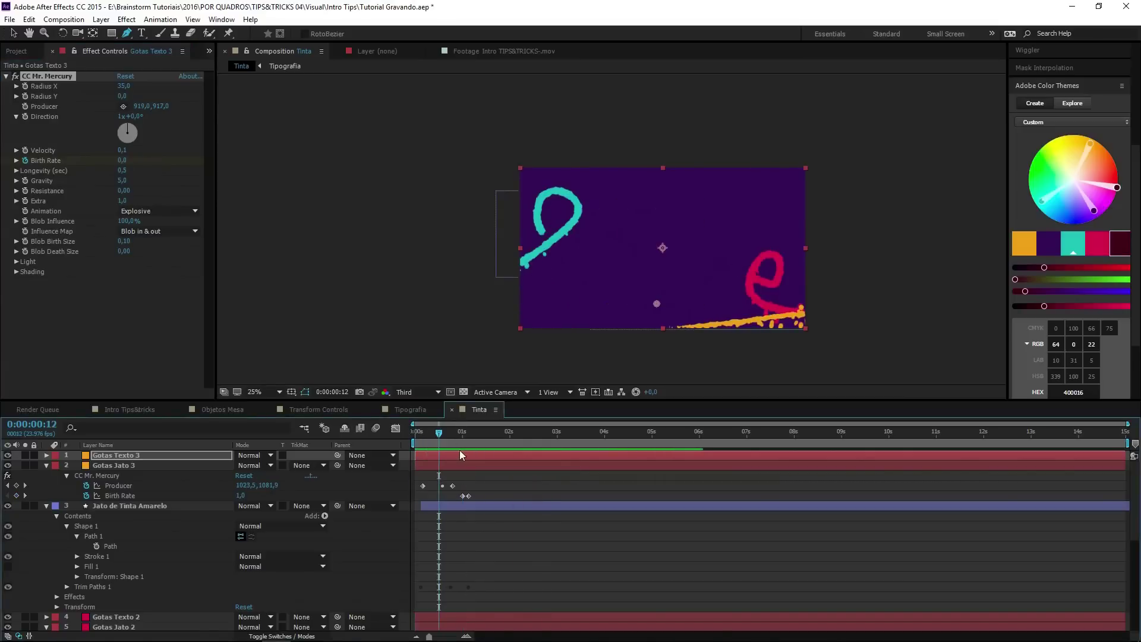
drag(461, 455, 464, 454)
key(space)
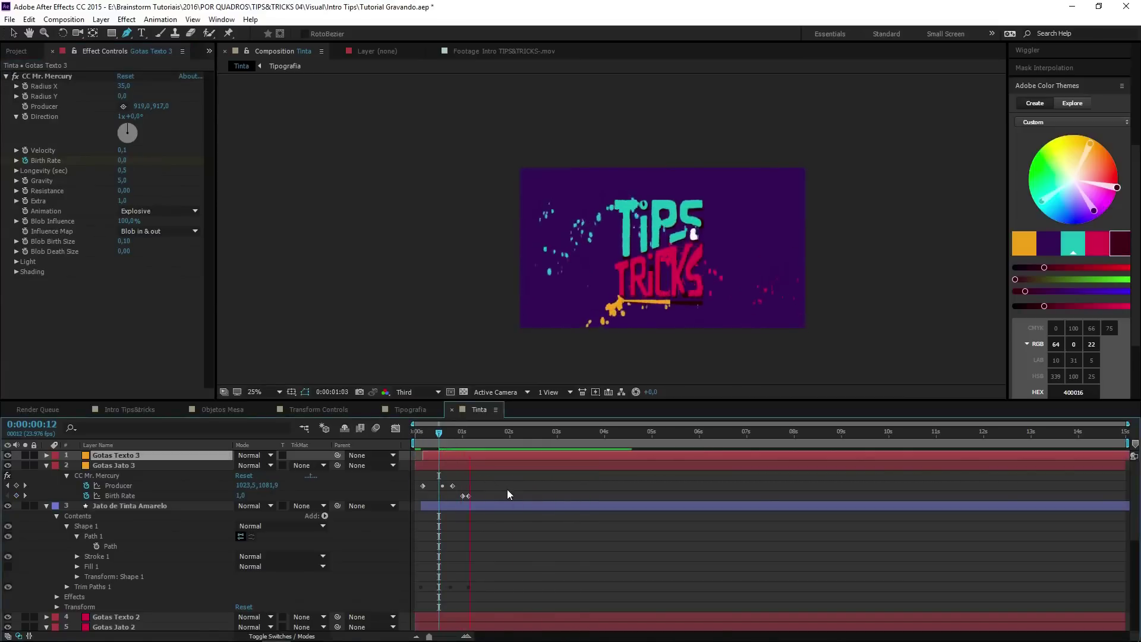
key(Home)
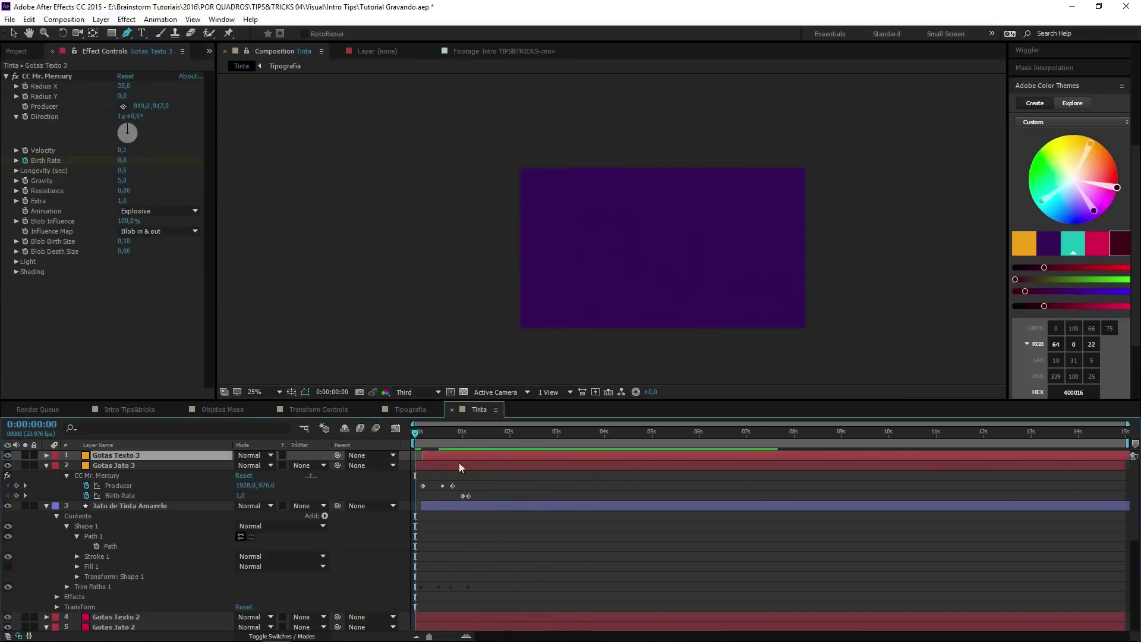
click(498, 479)
key(space)
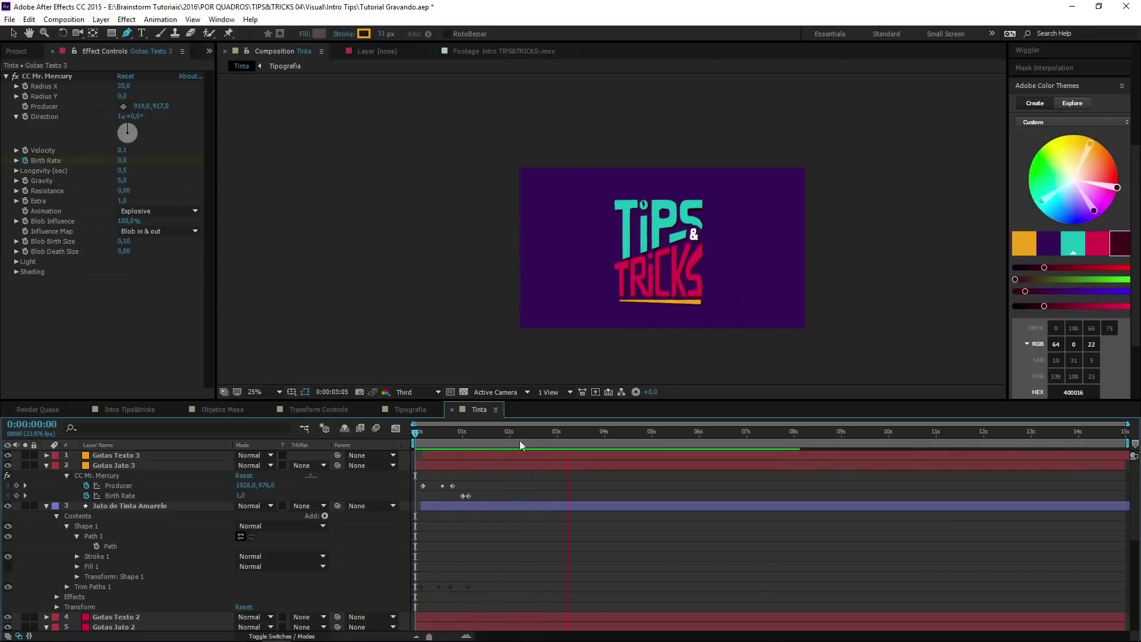
key(space)
key(space)
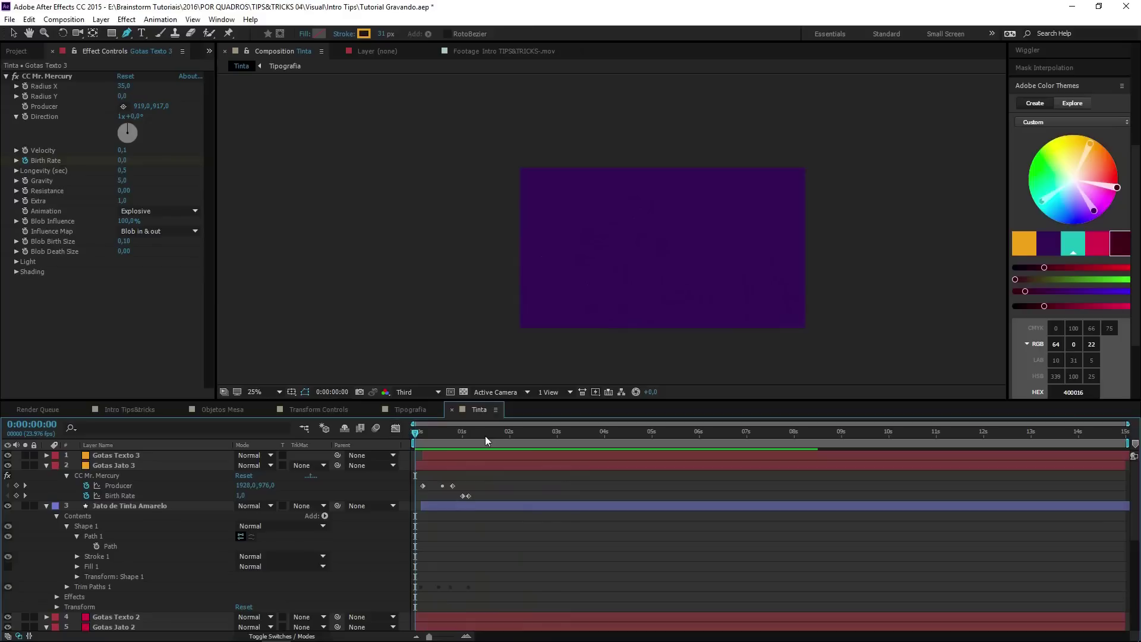
key(space)
Step: Collapse the Gotas Jato 3, Jato de Tinta Amarelo, Gotas Jato 2 and Jato de Tinta Rosa properties
click(46, 466)
click(46, 476)
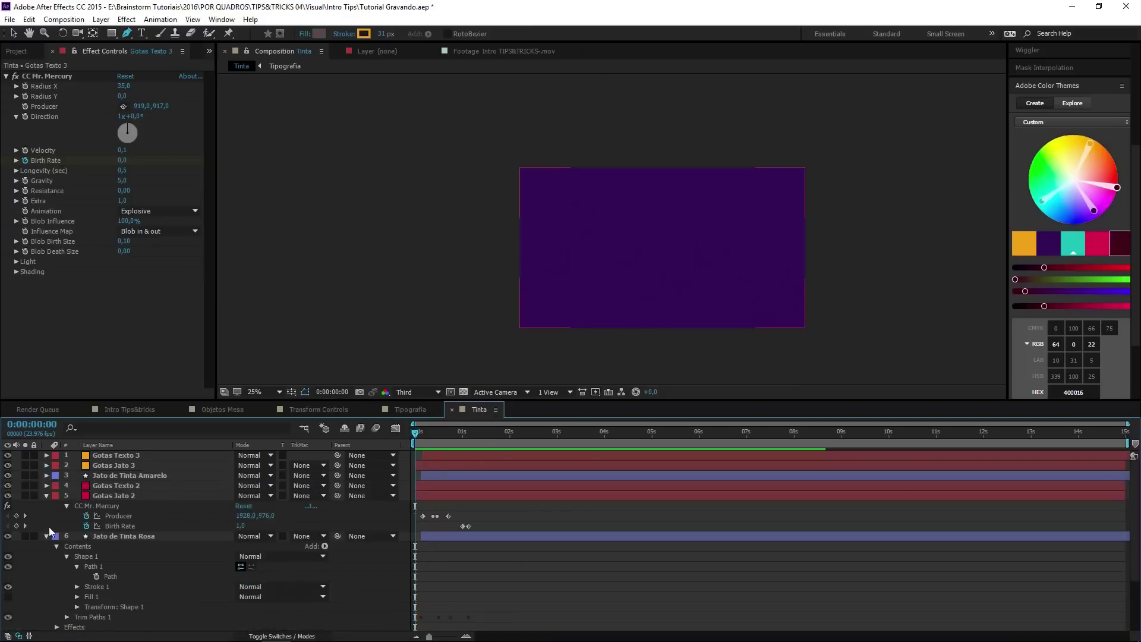
click(47, 496)
click(46, 506)
Step: Import Raios.ai and place it in Tinta as layer 11, directly above Deep Purple Solid 3
click(47, 547)
click(20, 51)
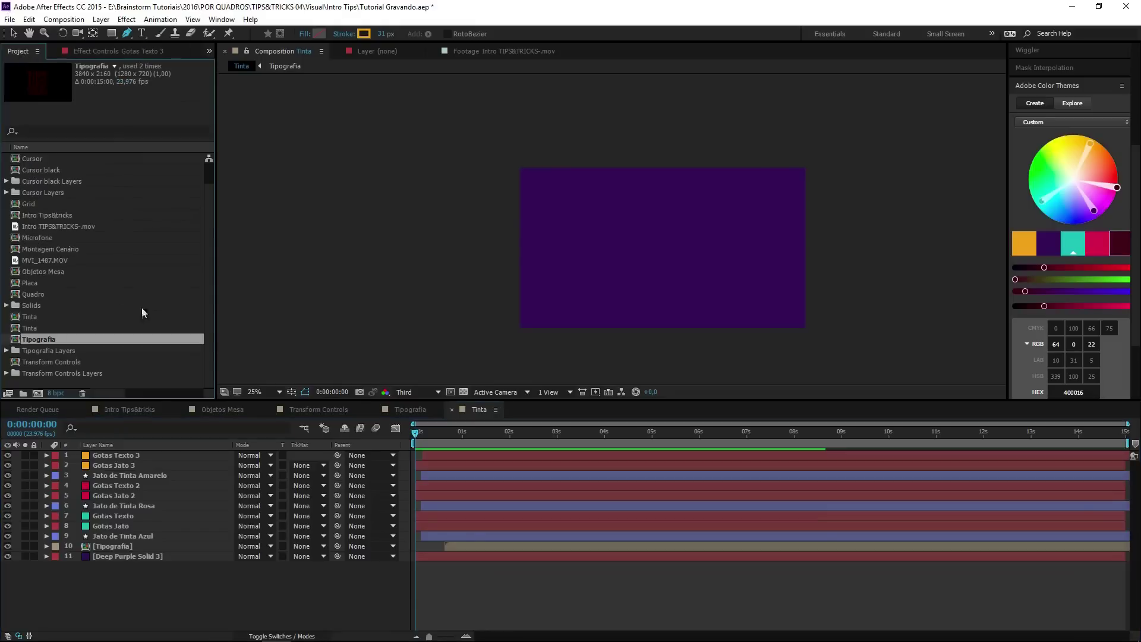
double_click(127, 380)
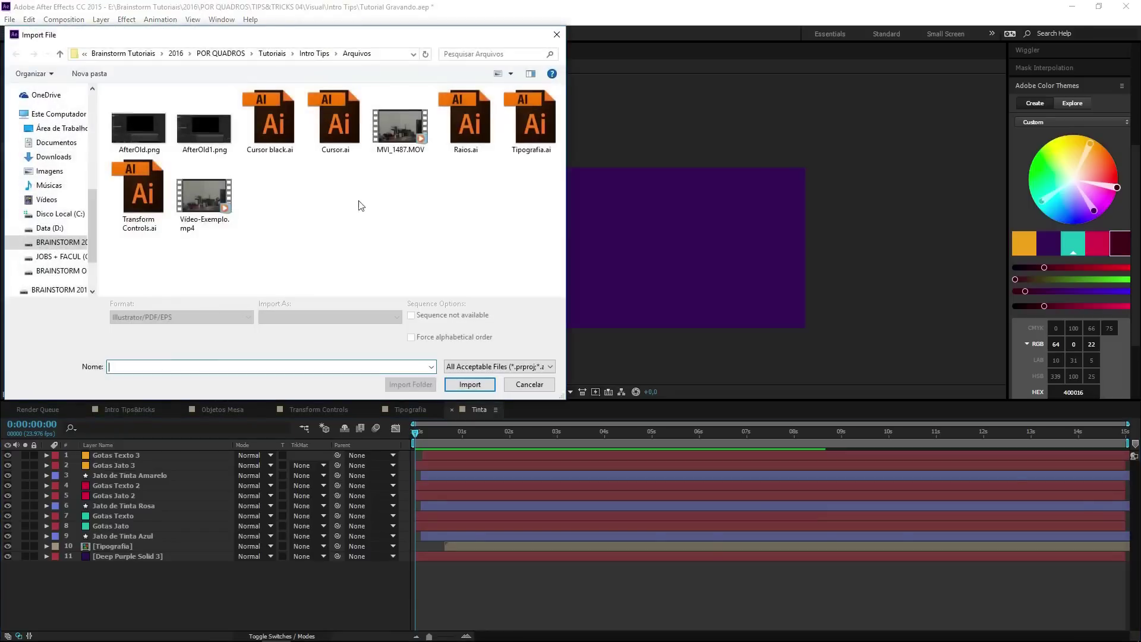
click(471, 155)
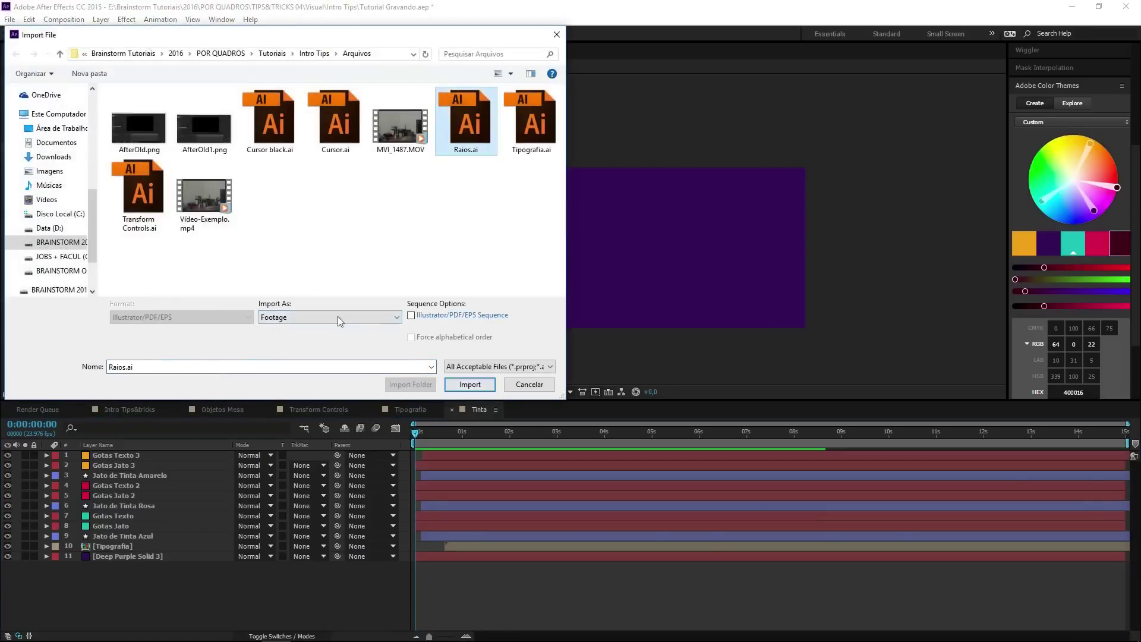
click(467, 384)
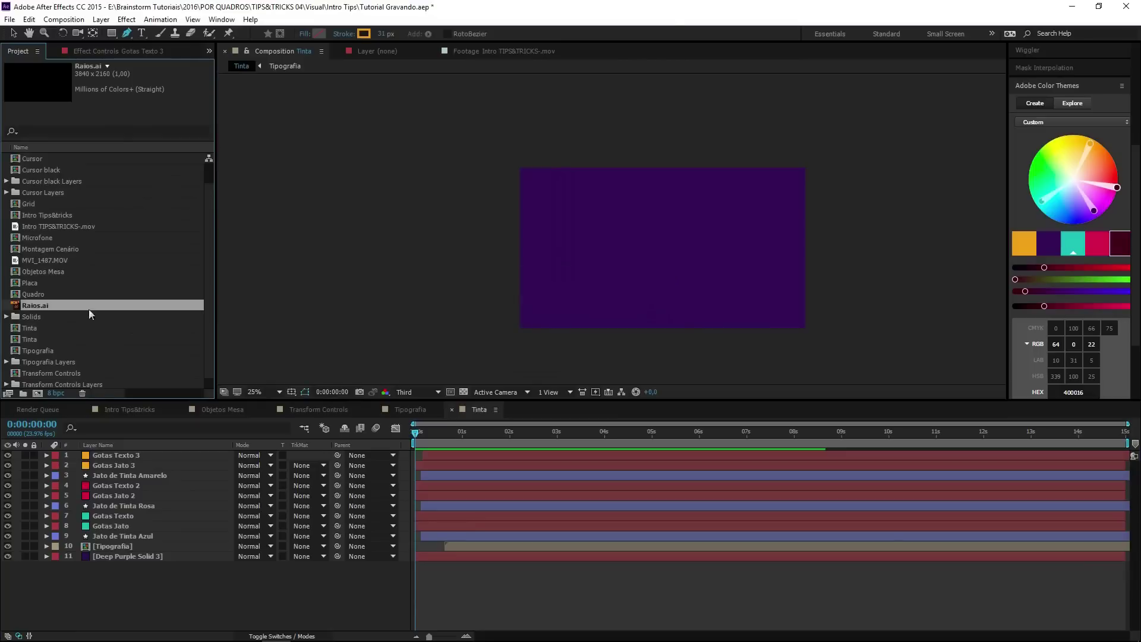
drag(45, 305, 155, 550)
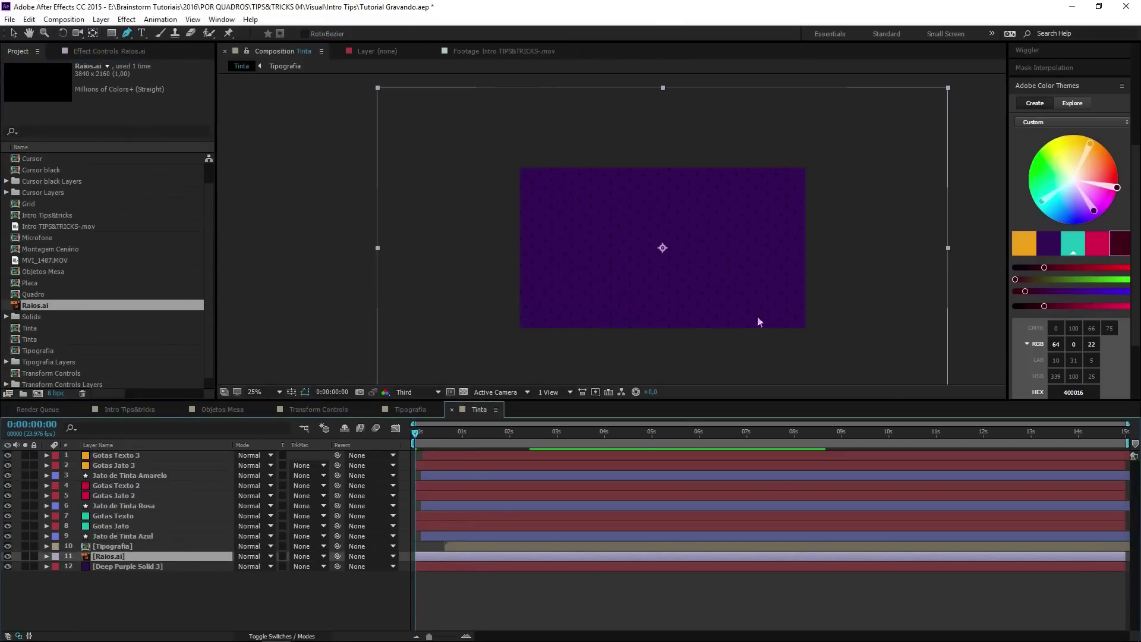
Step: Keyframe the Raios.ai position so the rays drift up-left between 0s and 10s
key(p)
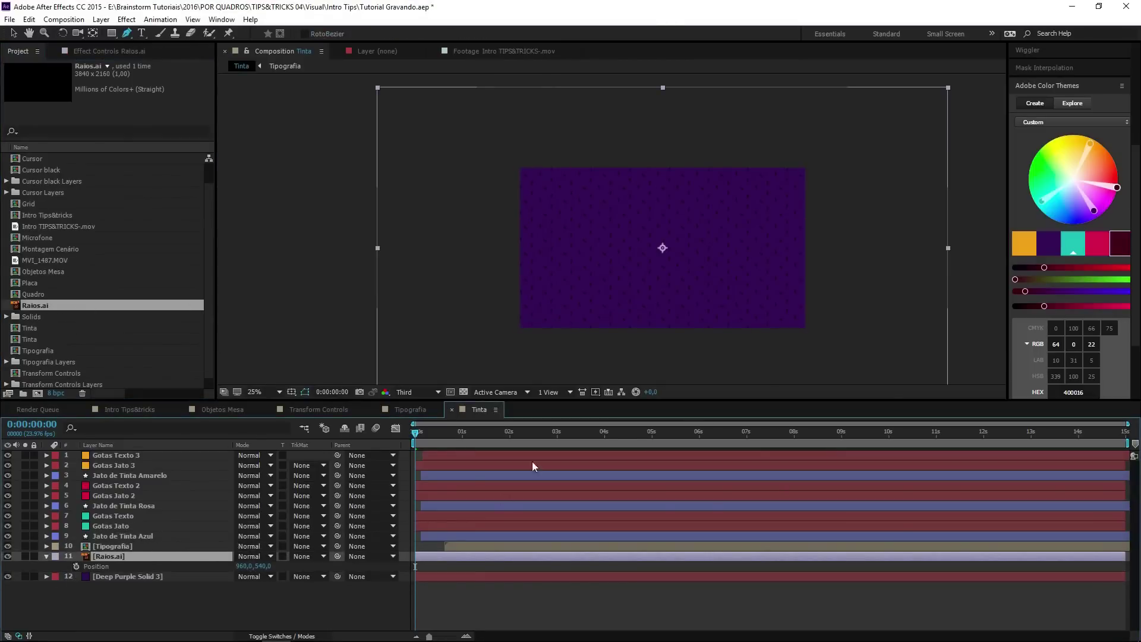
click(76, 567)
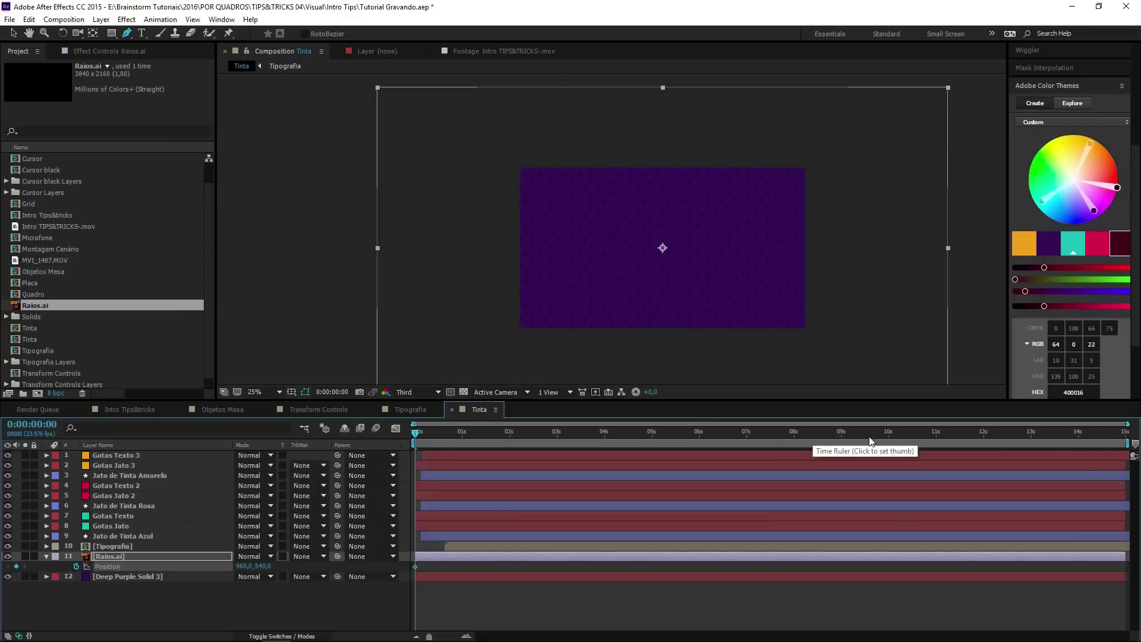
click(888, 434)
key(v)
drag(880, 349, 825, 303)
drag(859, 433, 377, 433)
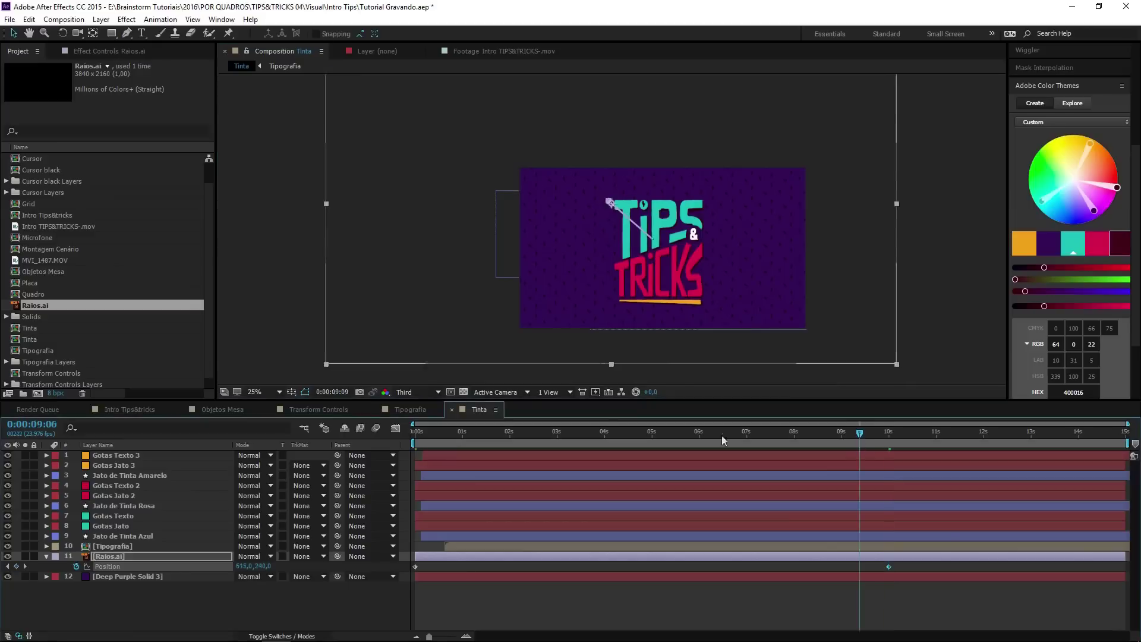
Step: Solo the Raios.ai layer and preview the rays' drifting motion
click(25, 556)
key(space)
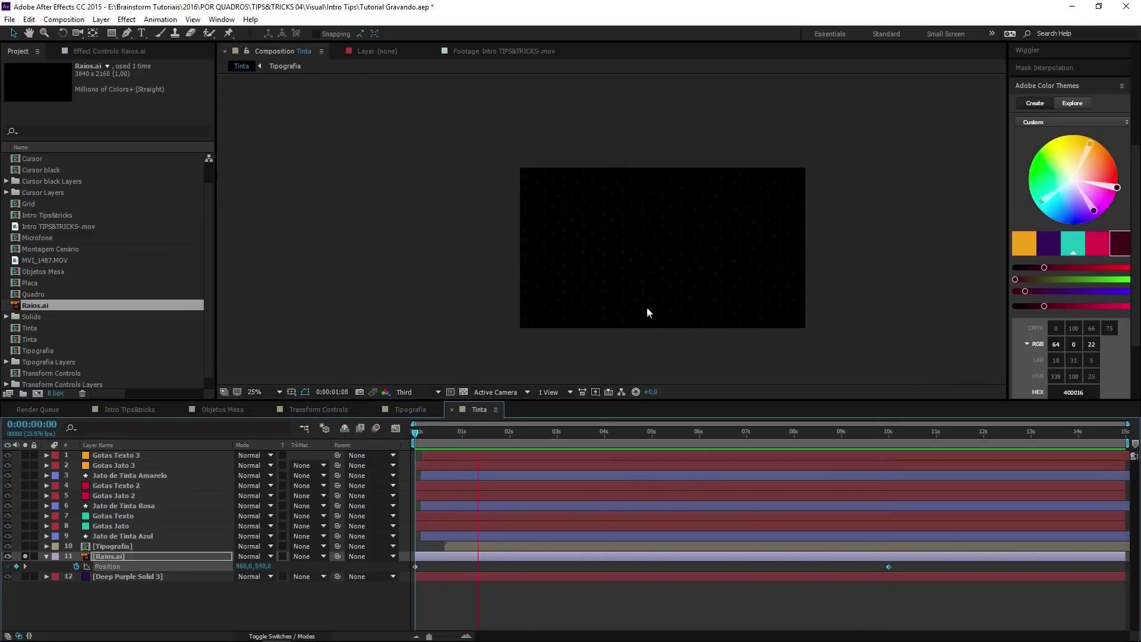
key(space)
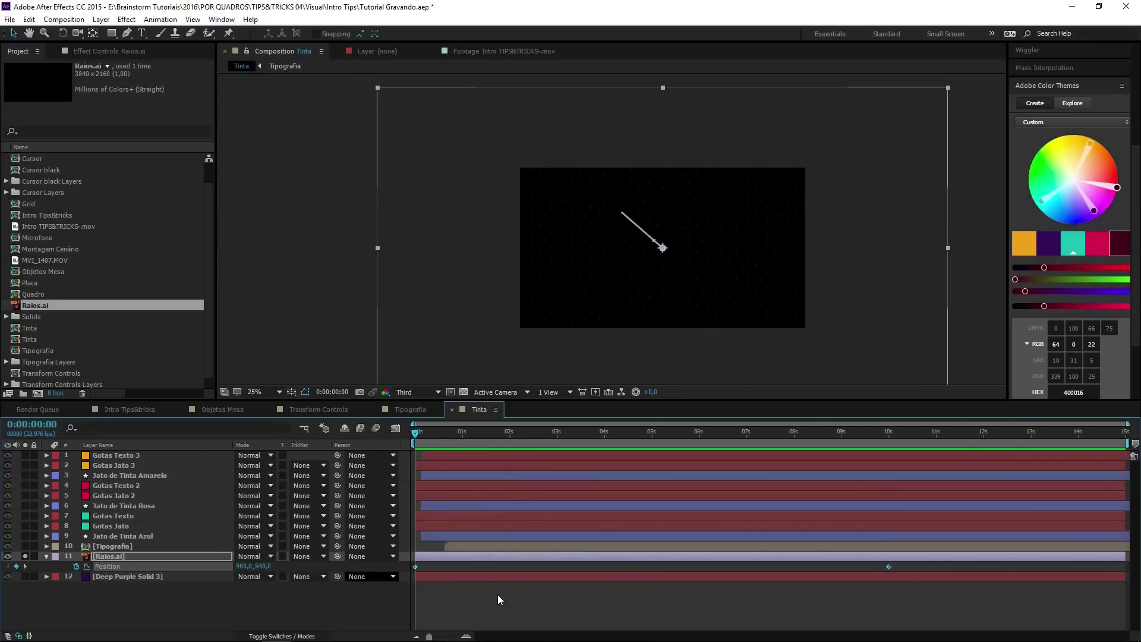
click(930, 565)
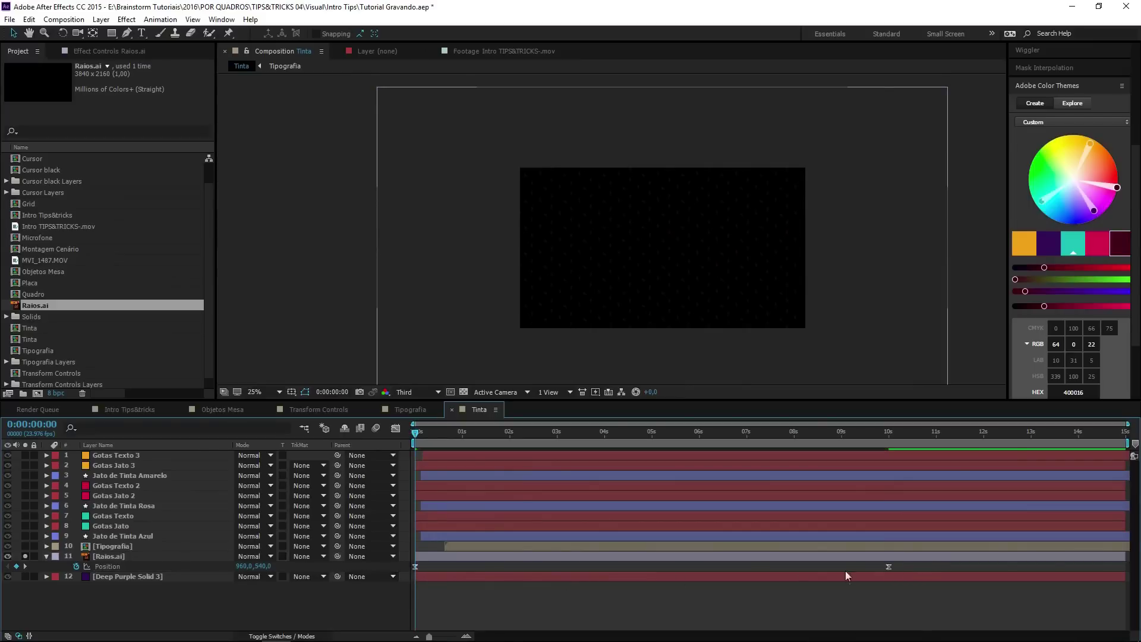
Step: Keyframe Raios.ai opacity from 0% at 0:00:00:15 to 50% at 0:00:01:01
drag(440, 430, 445, 431)
click(130, 557)
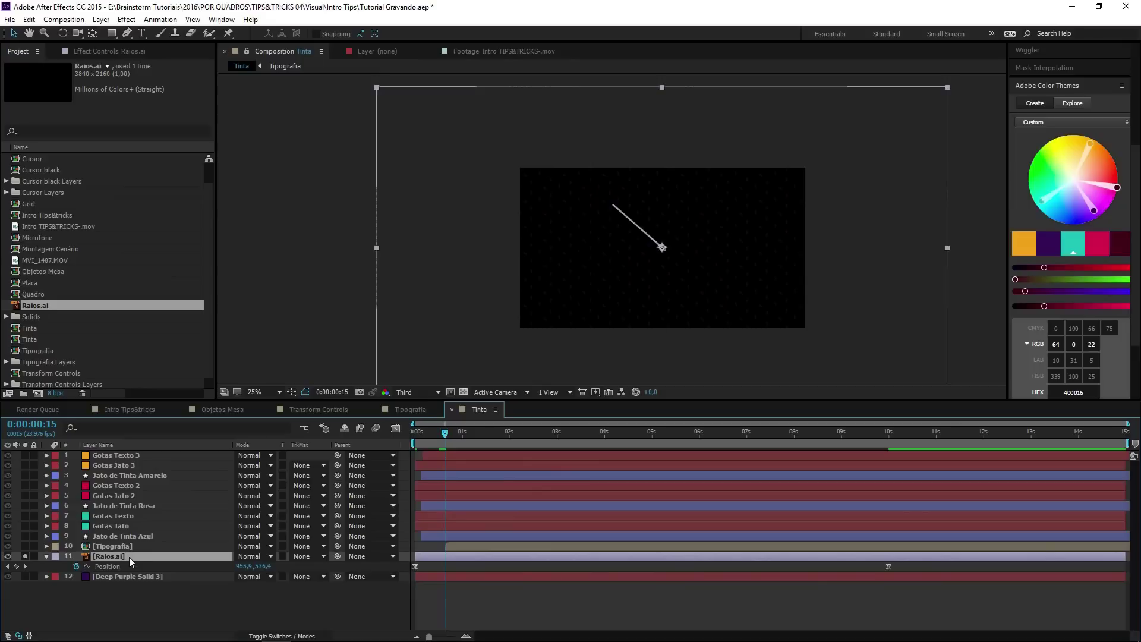
key(t)
click(76, 567)
drag(246, 569, 237, 527)
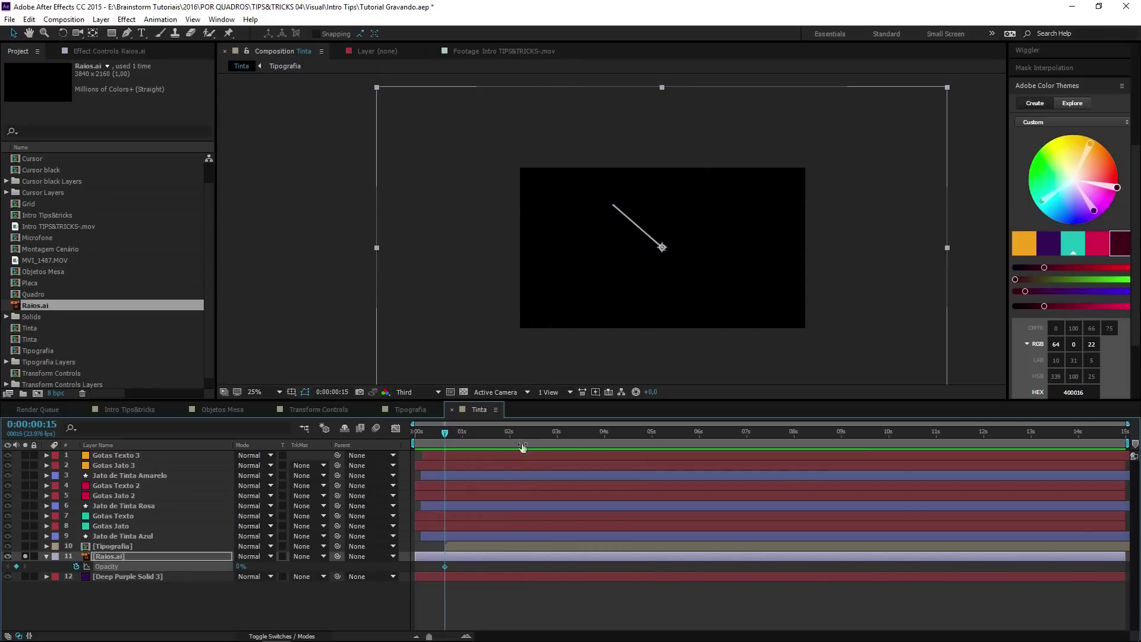
key(shift+Page_Down)
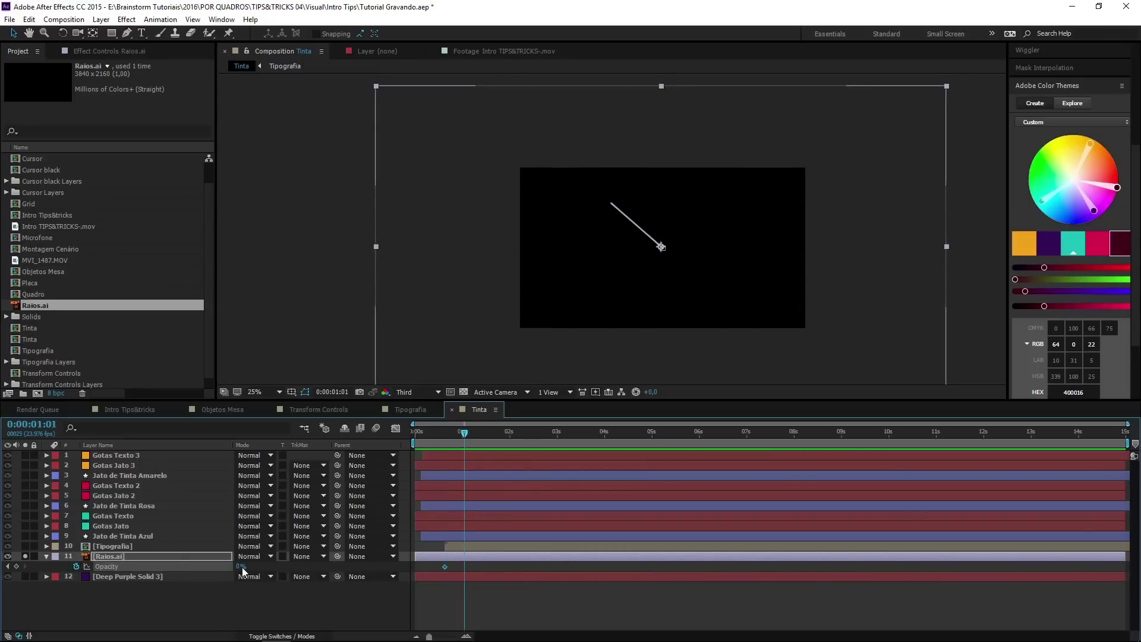
click(241, 567)
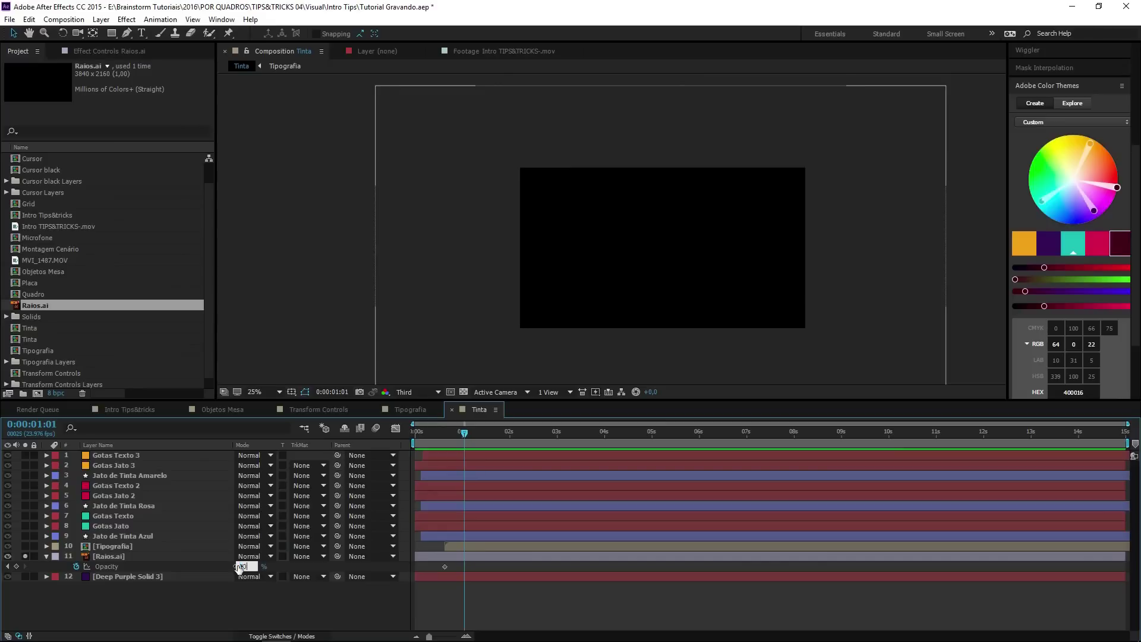
key(Return)
Step: Show all layers again and preview the rays fading in, stopping at 0:00:00:15
click(25, 557)
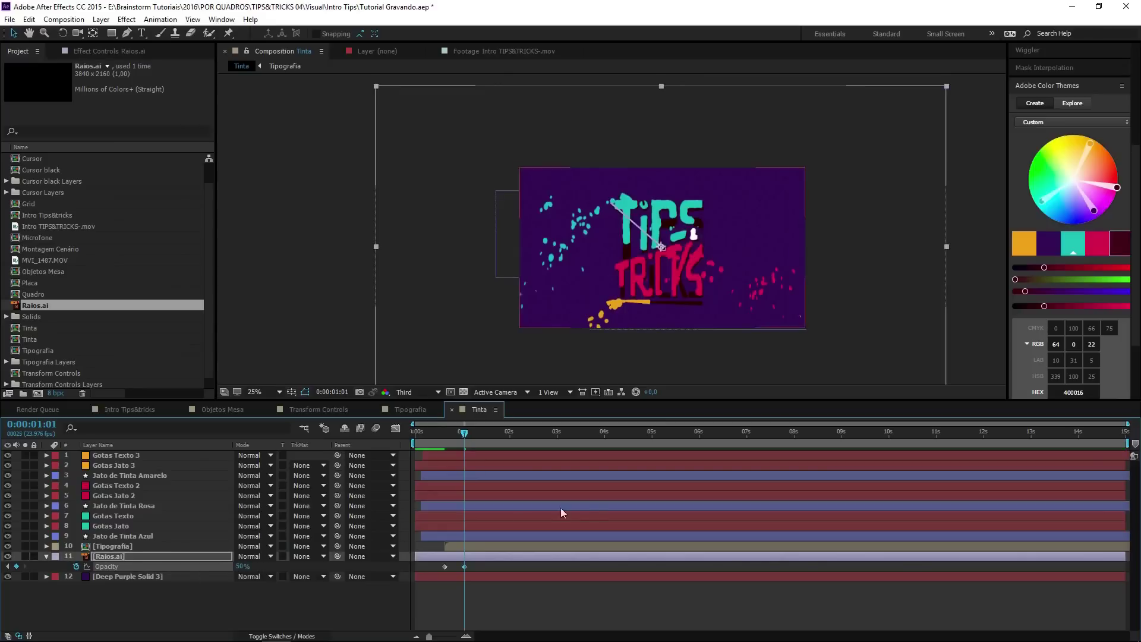
drag(465, 433, 429, 432)
key(space)
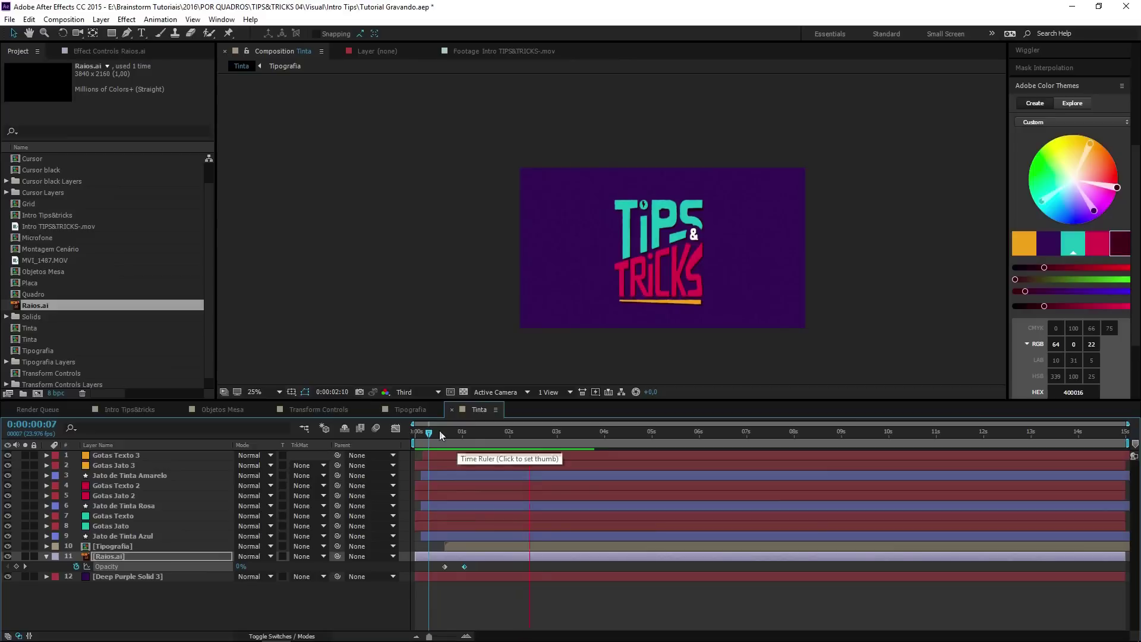
drag(443, 436, 418, 449)
key(space)
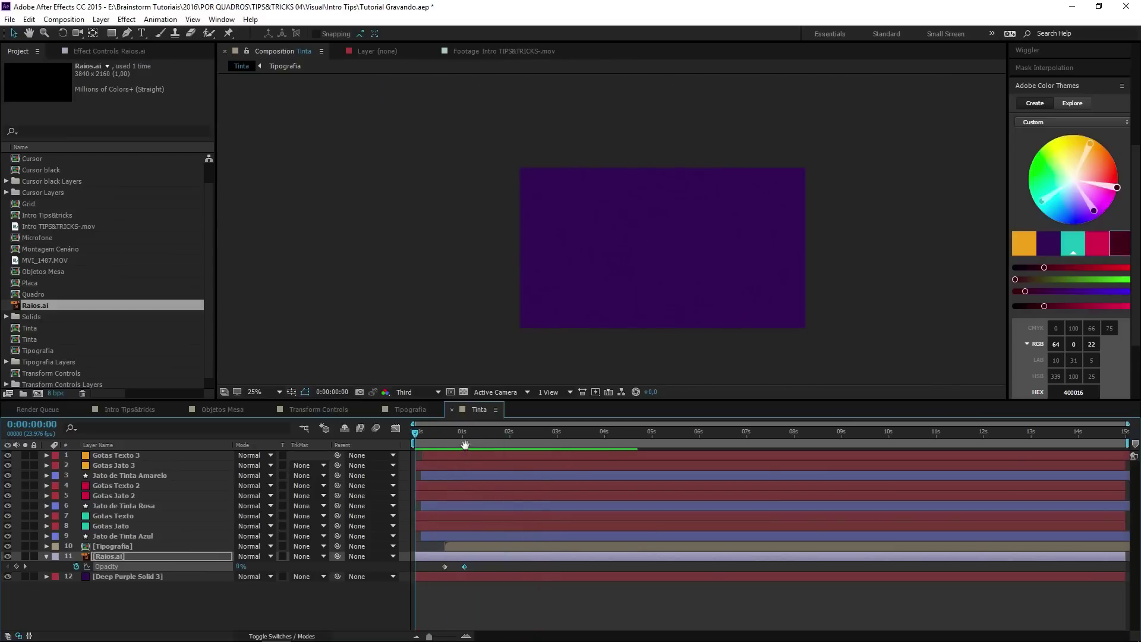
click(445, 434)
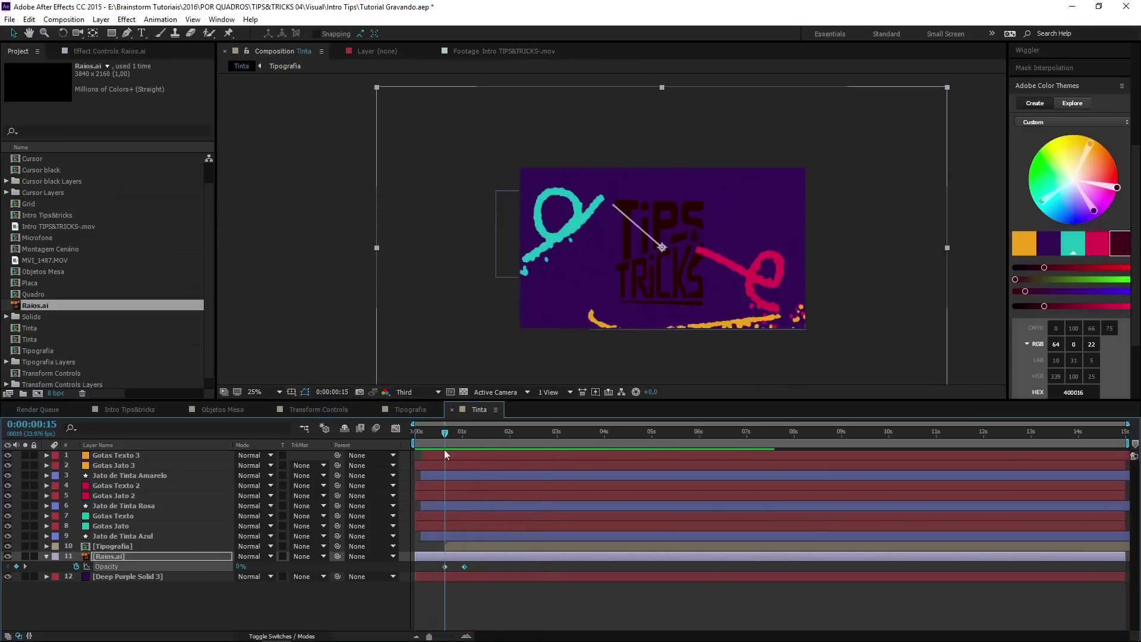
Step: Add a white solid layer, trim its in-point to 0:00:00:15, and preview the white flash
right_click(196, 606)
mouse_move(221, 490)
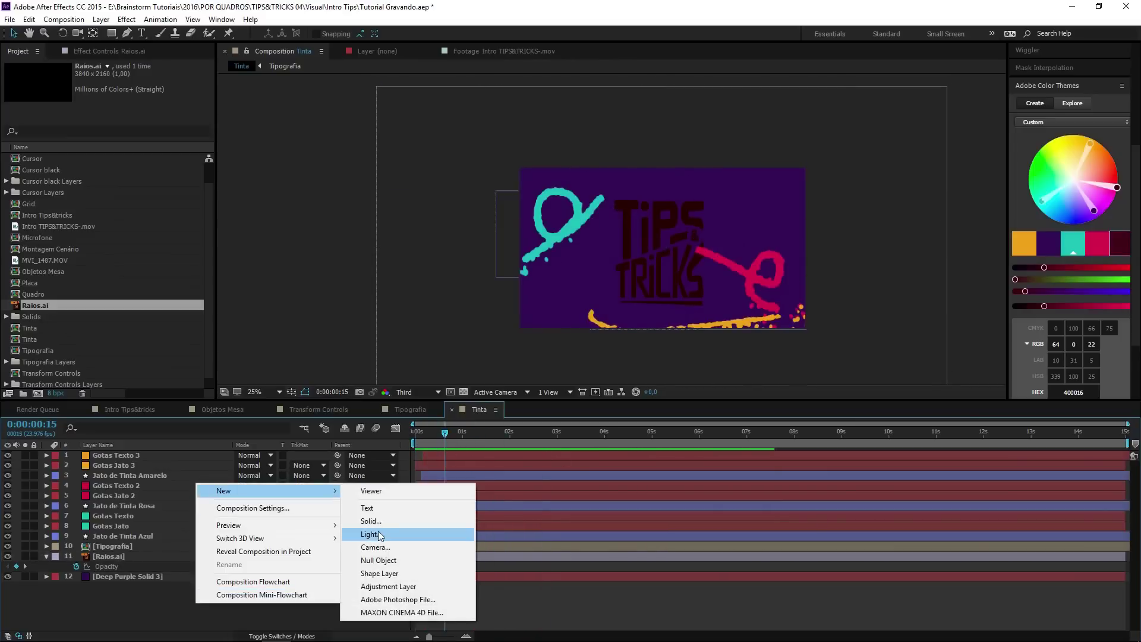
click(394, 522)
click(130, 207)
click(141, 65)
key(Return)
key(Return)
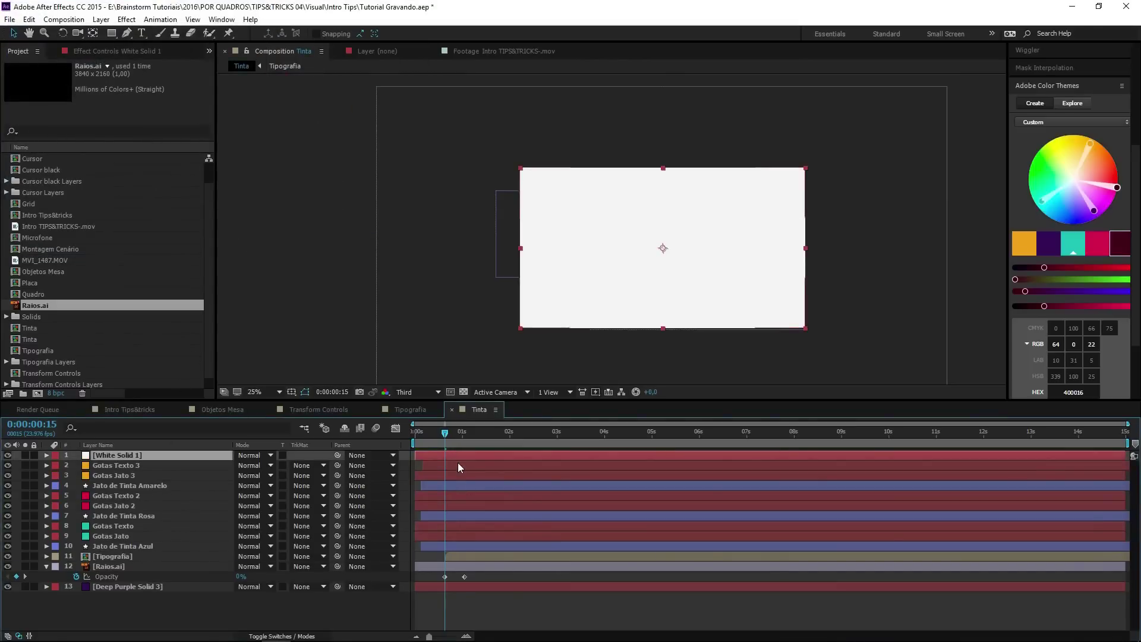
key(alt+bracketleft)
key(space)
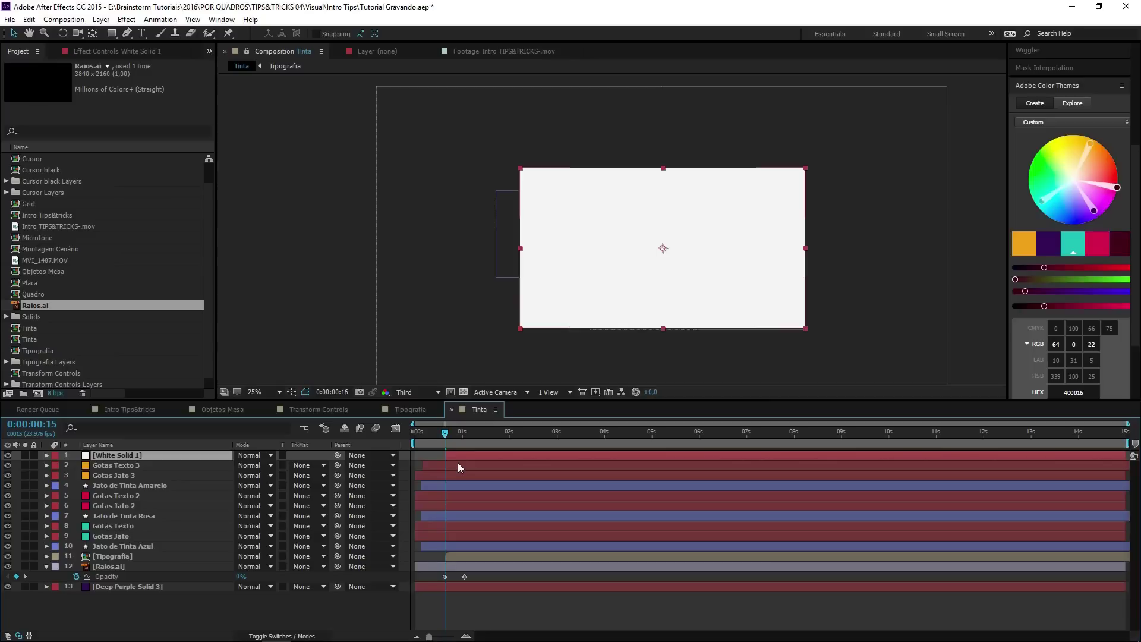
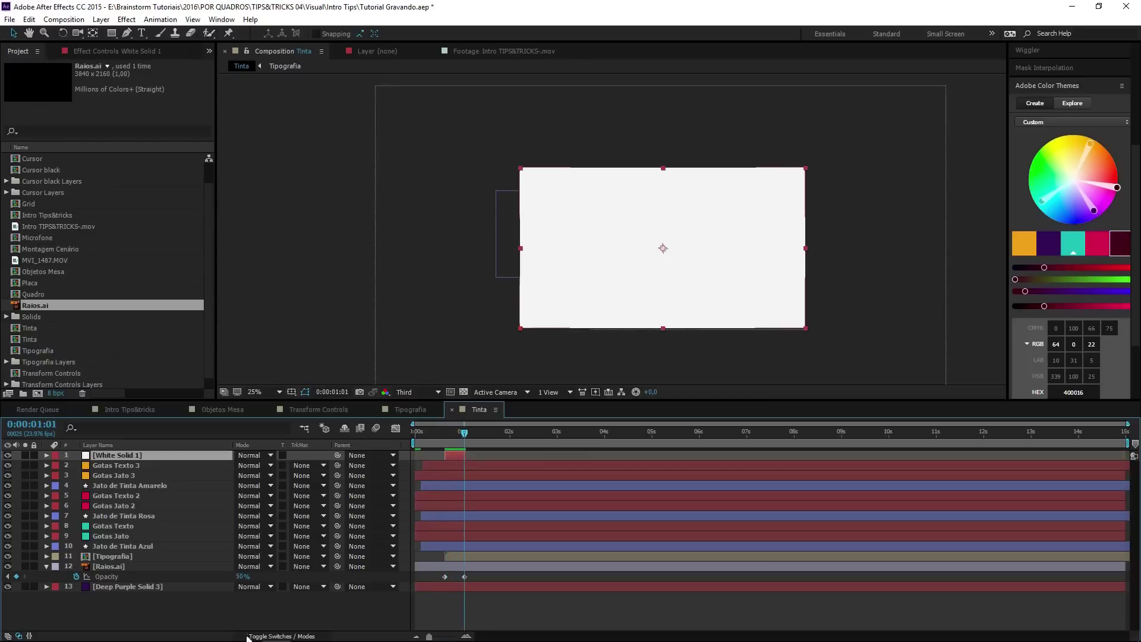
Step: Keyframe White Solid 1's Opacity from 100% to 0% two frames apart and start a loopOut expression
key(space)
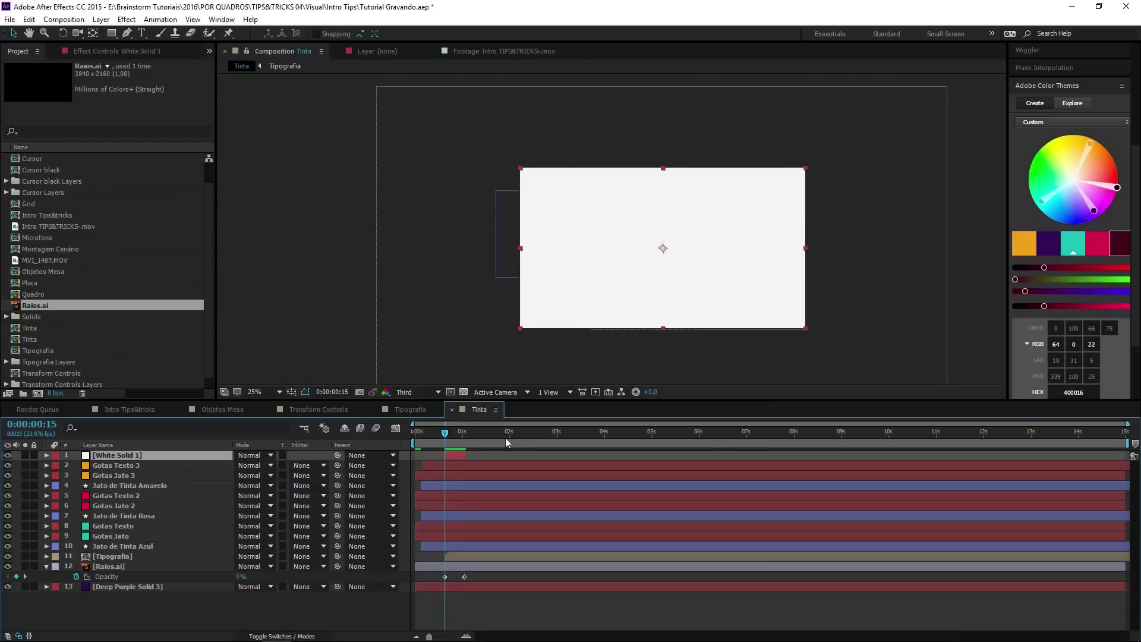
key(t)
click(76, 465)
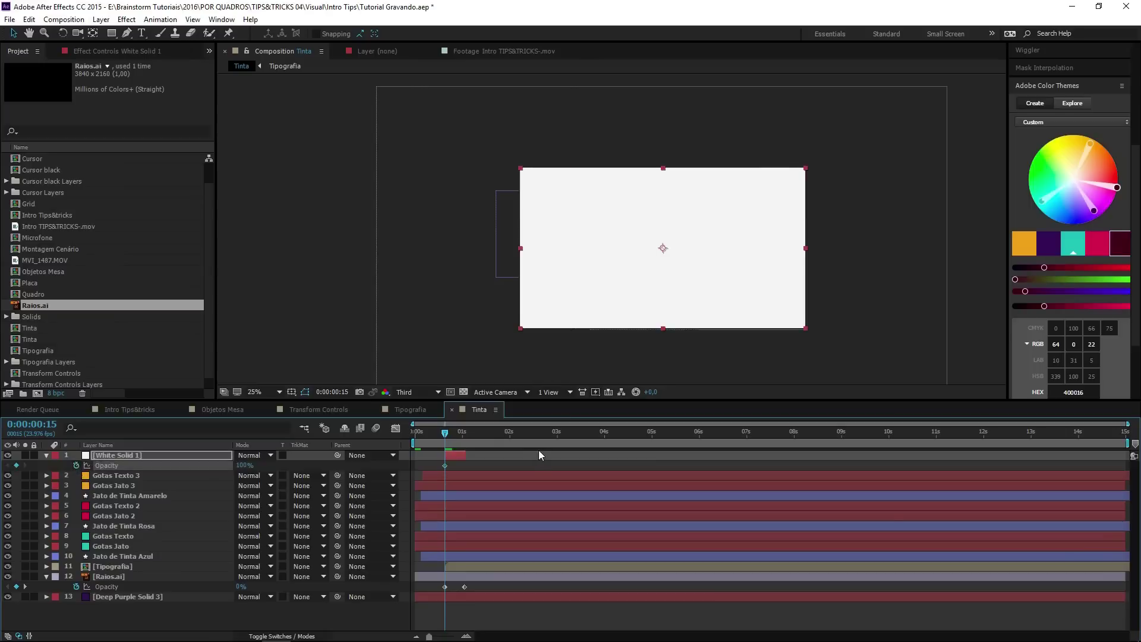
key(Page_Down)
key(Page_Down)
drag(240, 465, 55, 465)
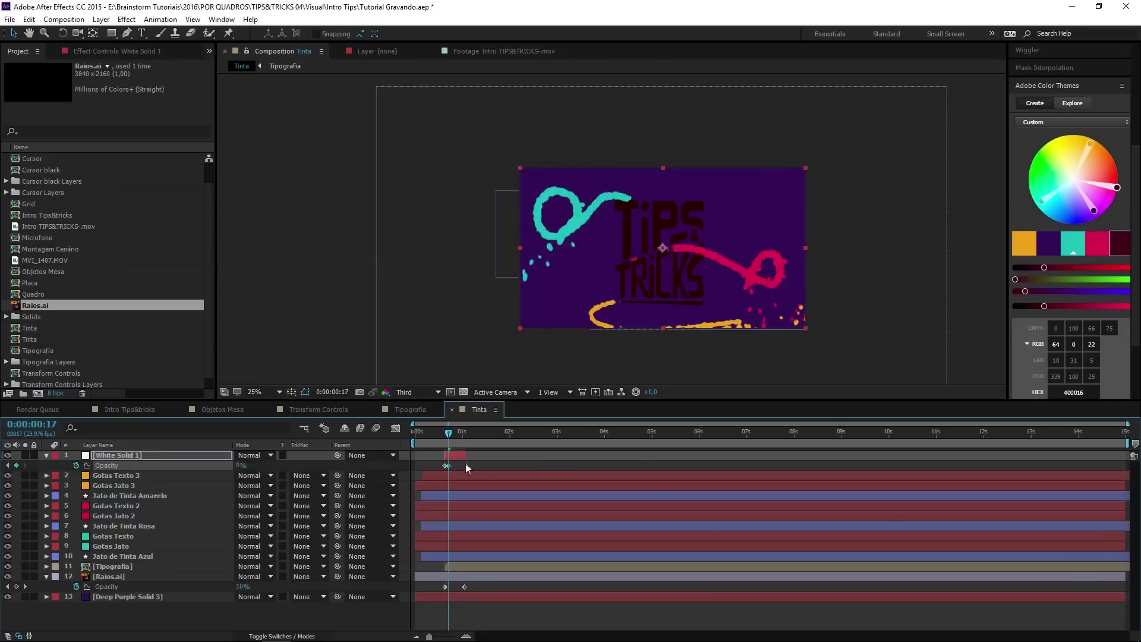
alt+click(76, 466)
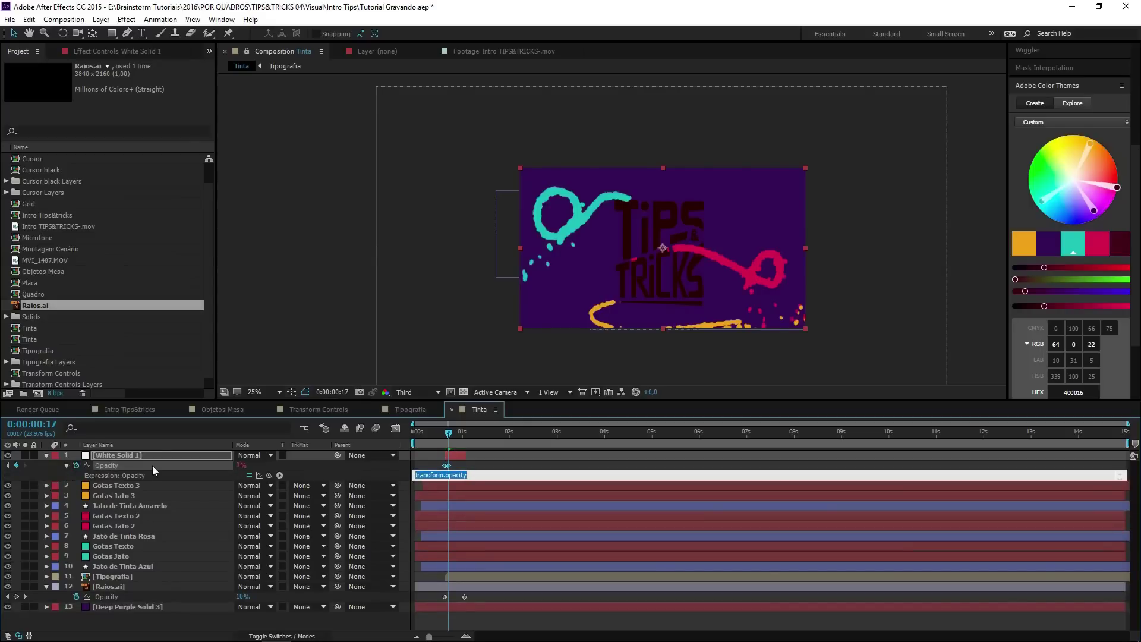
text(loo)
Step: Commit loopOut("pingpong"), preview the Tinta loop, then open Intro Tips&tricks near 4 seconds
click(476, 506)
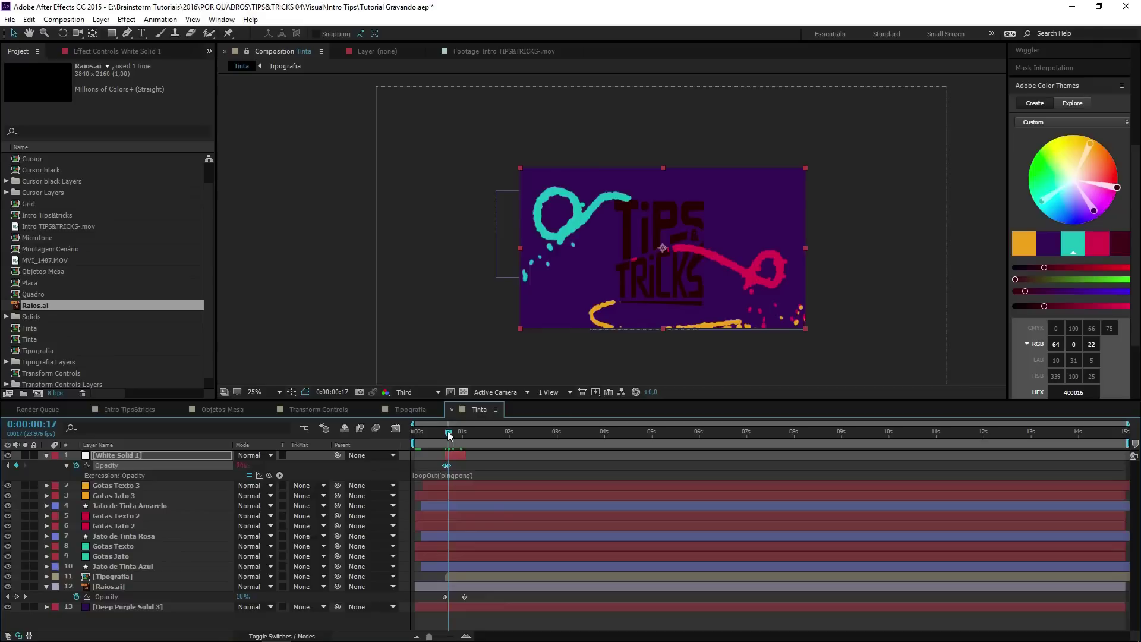
key(space)
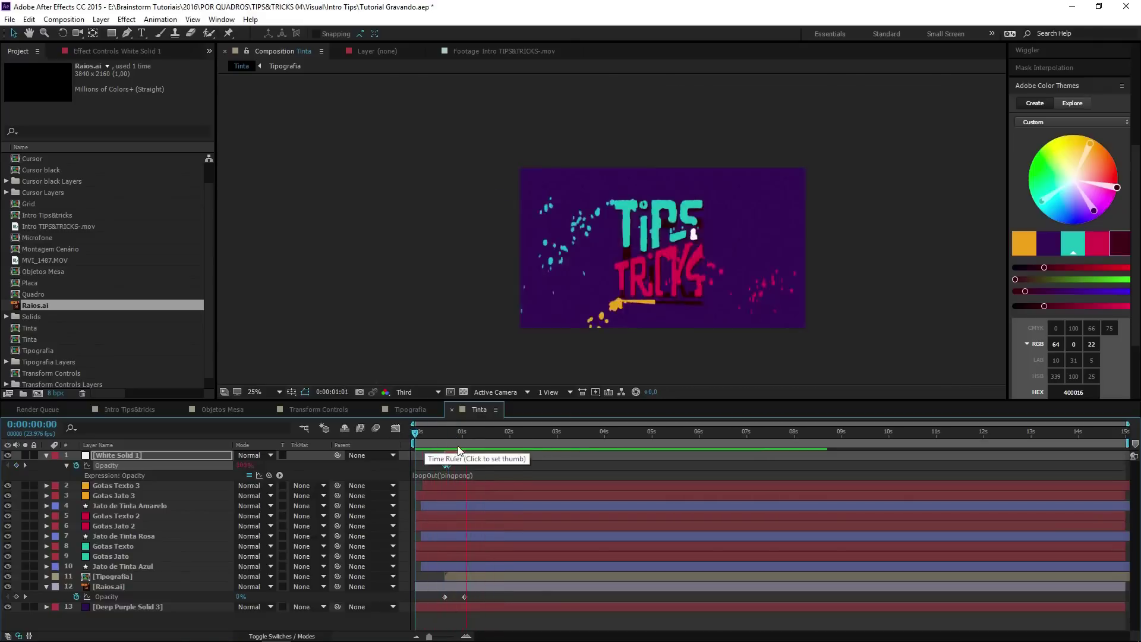
click(488, 433)
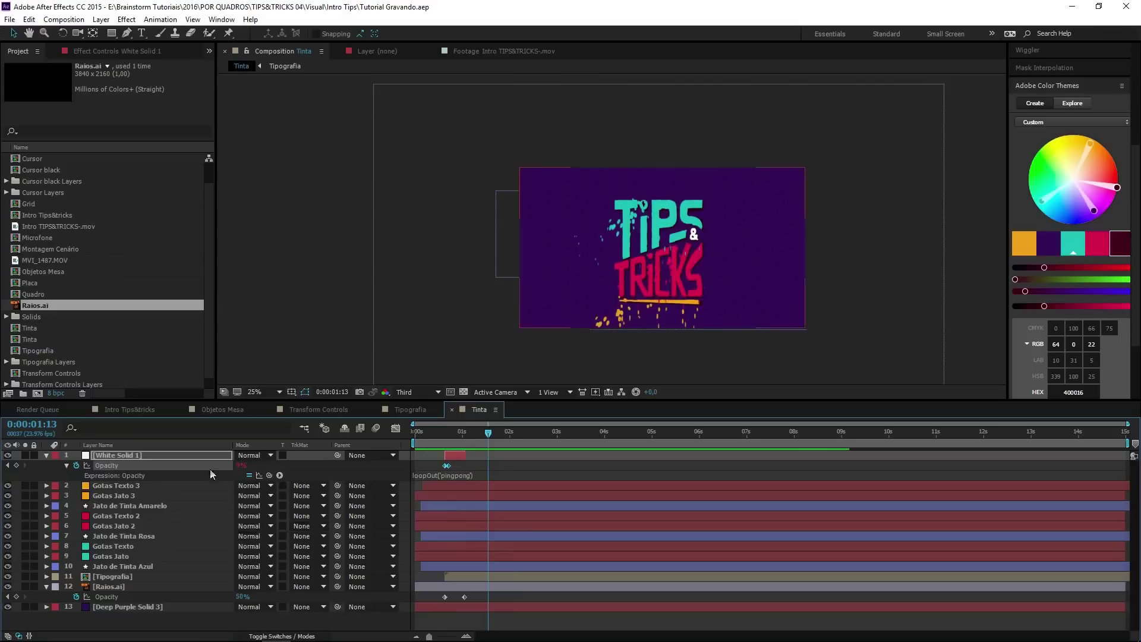
click(136, 414)
mouse_move(510, 436)
mouse_down()
mouse_move(553, 446)
mouse_move(586, 435)
mouse_move(601, 455)
mouse_up()
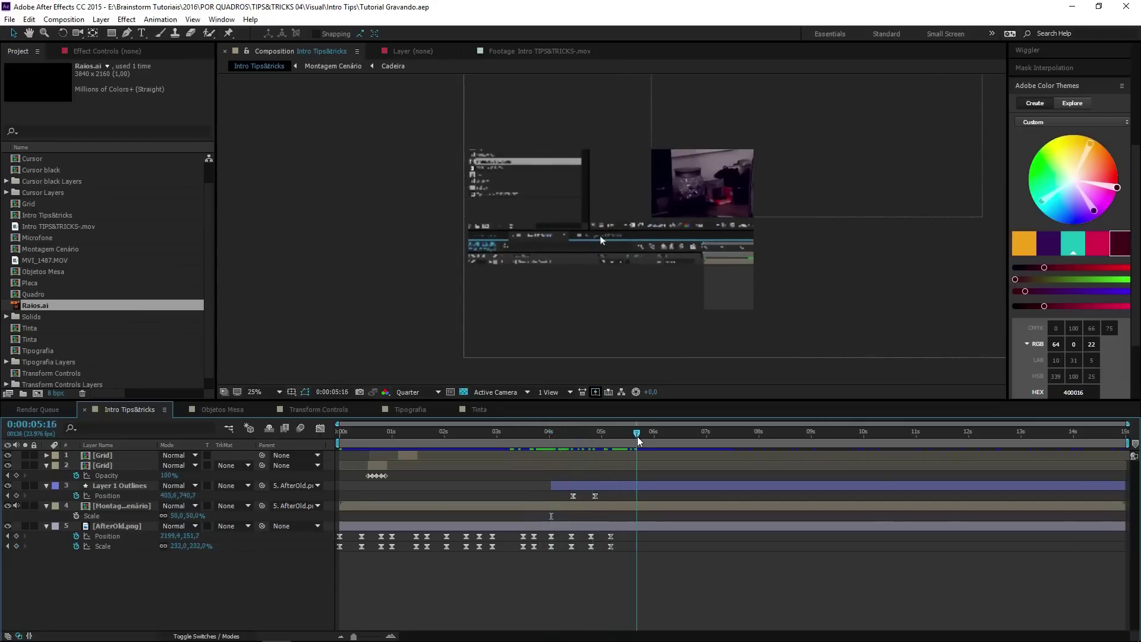
Step: Add the Tinta composition as the top layer of Intro Tips&tricks, starting at 0:00:05:04
drag(601, 449, 612, 450)
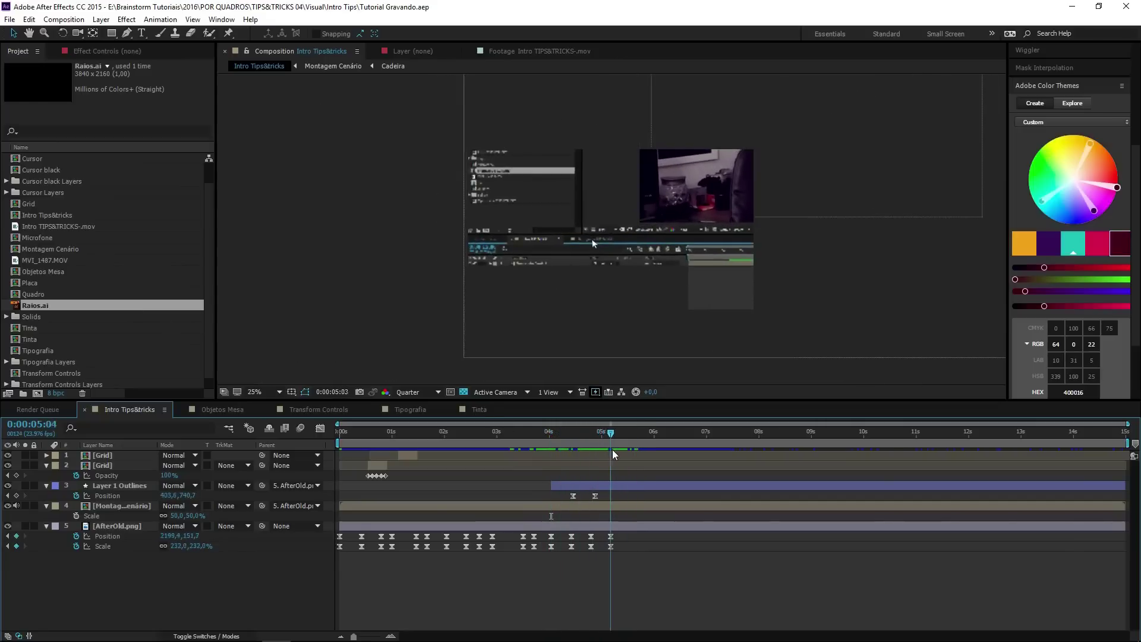
scroll(67, 323, down, 1)
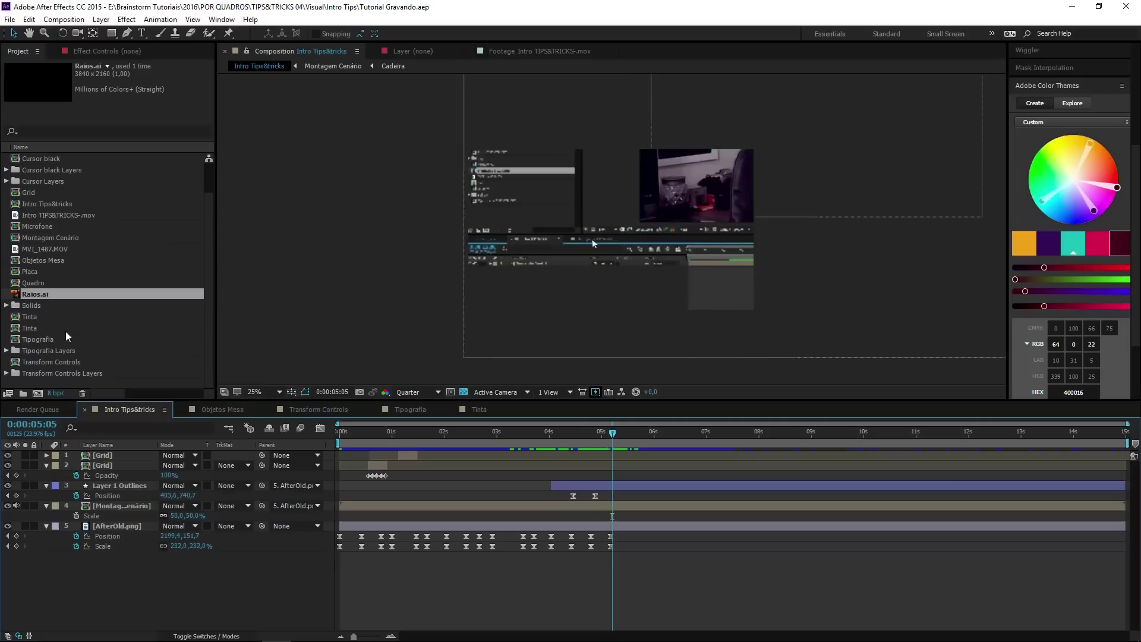
drag(29, 329, 120, 475)
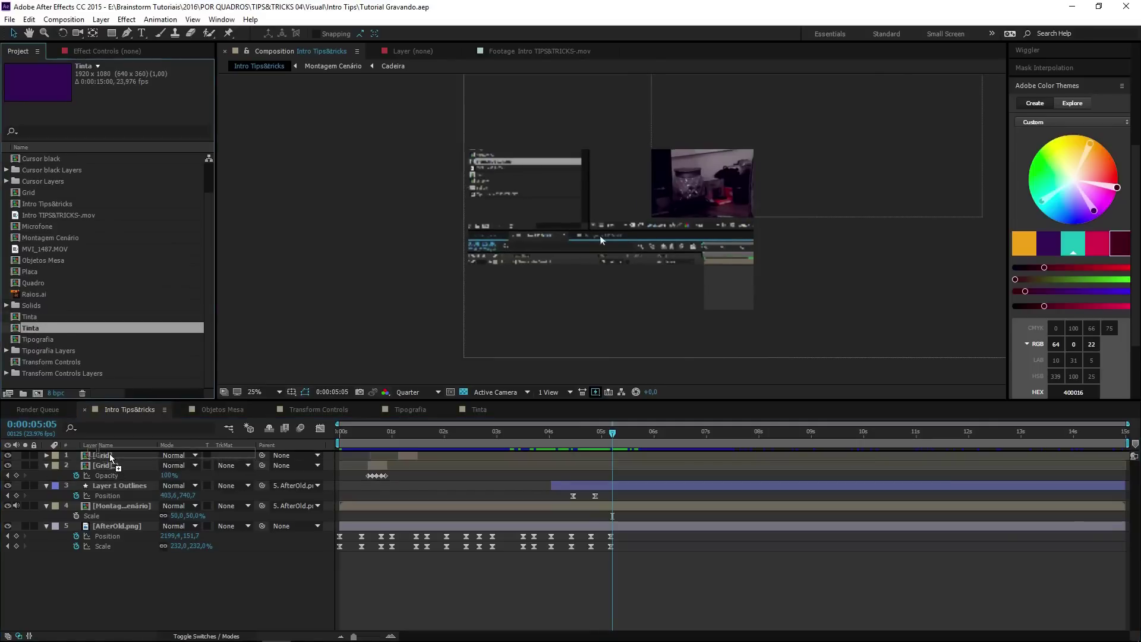
drag(120, 475, 112, 455)
mouse_move(425, 455)
mouse_down()
mouse_move(700, 461)
mouse_move(690, 464)
mouse_up()
mouse_move(613, 433)
mouse_down()
mouse_move(601, 435)
mouse_move(611, 433)
mouse_up()
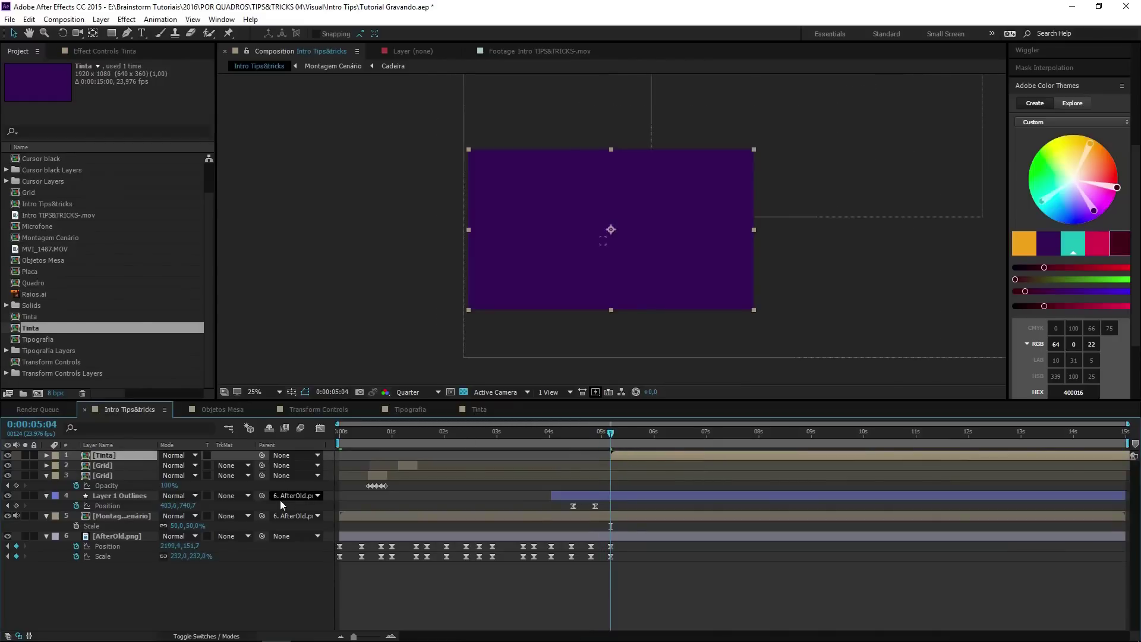
Step: Move the Tinta layer up and right in the viewer and parent it to AfterOld.png
key(s)
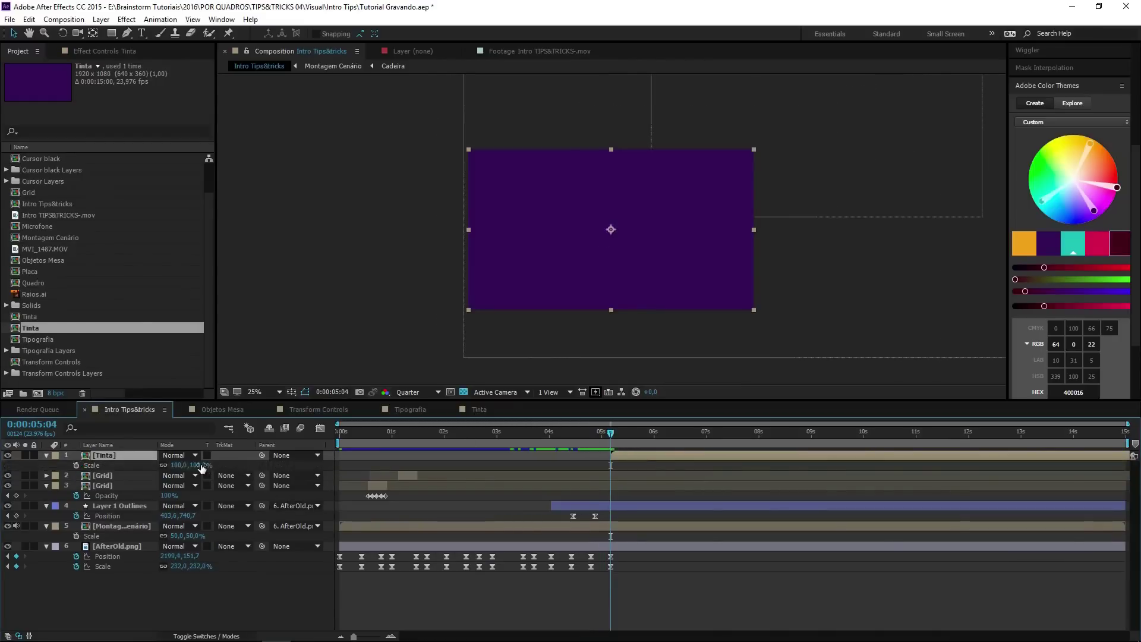
drag(672, 291, 848, 190)
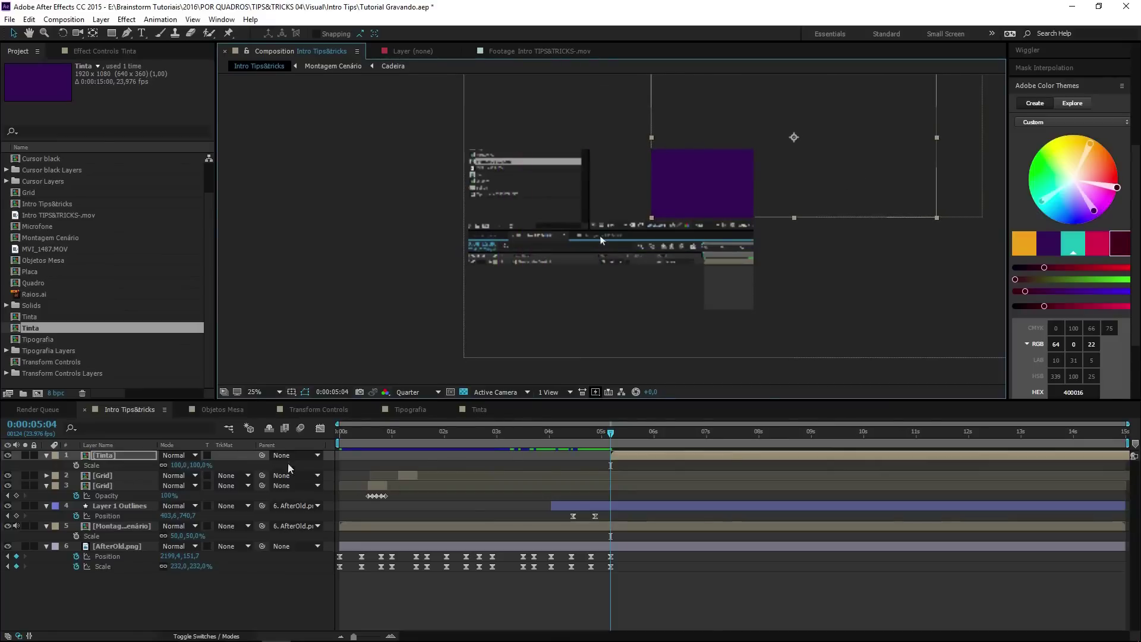
drag(262, 455, 137, 548)
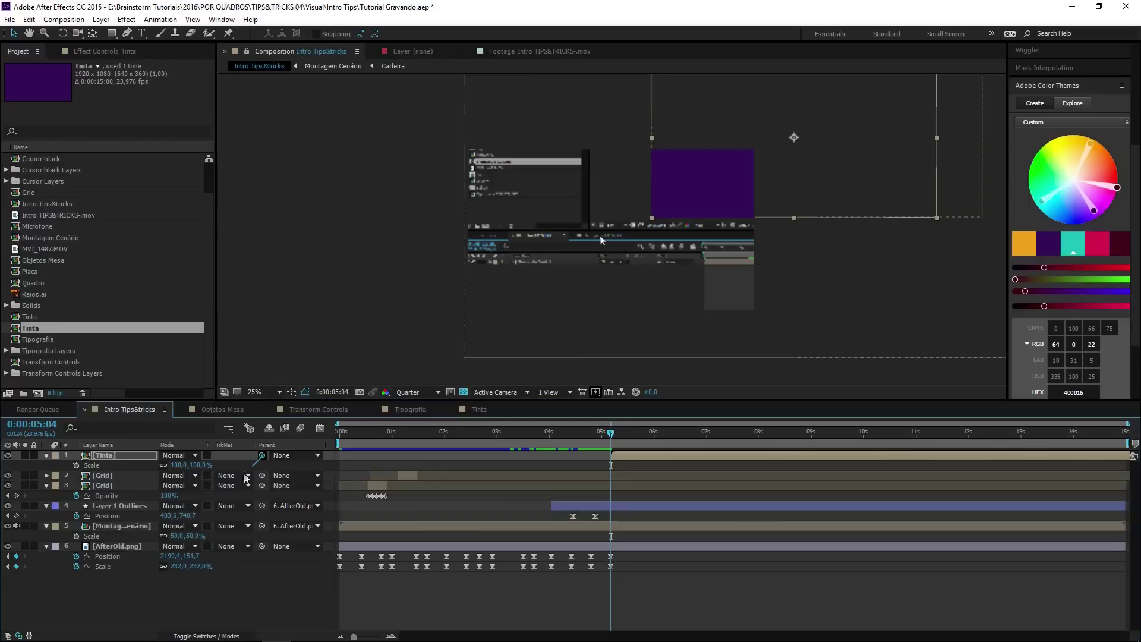
Step: Set Position and Scale keyframes on AfterOld.png at 0:00:05:08
click(137, 548)
drag(614, 443, 619, 443)
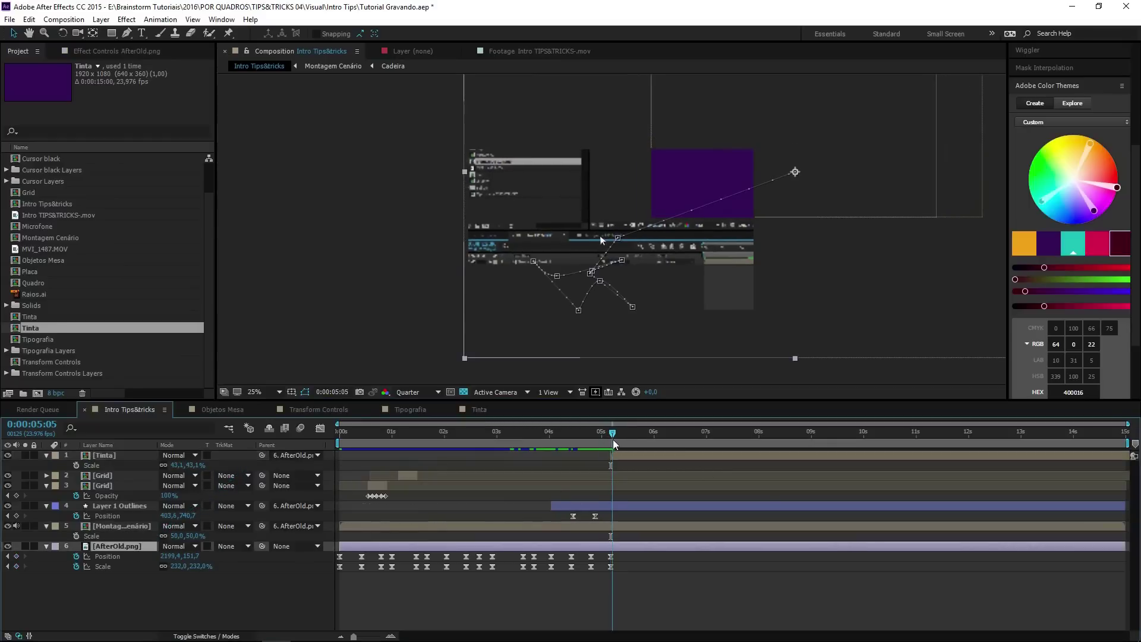
click(16, 556)
click(16, 566)
Step: At 5:16, scale AfterOld.png to about 235% and reposition it so Tinta fills the frame
drag(619, 443, 637, 443)
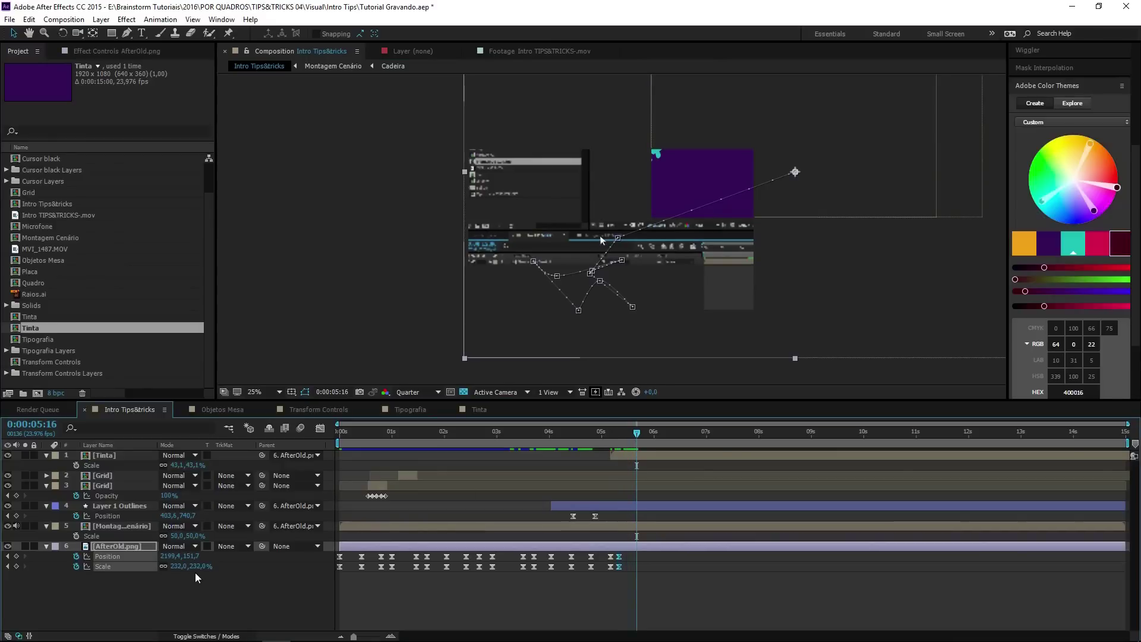
drag(199, 569, 245, 569)
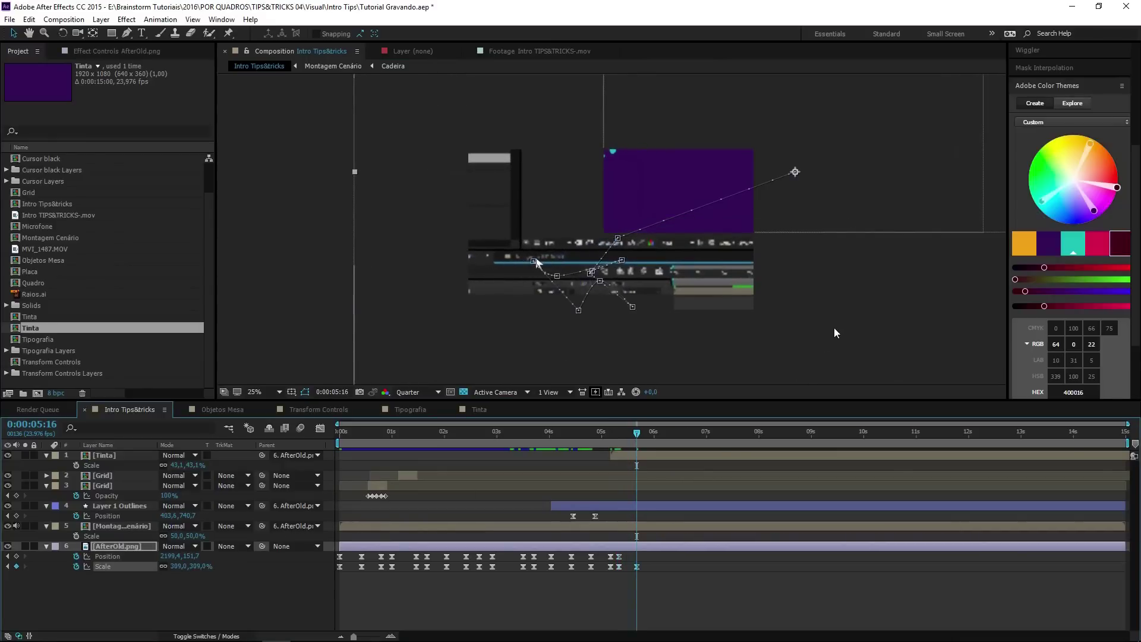
drag(836, 332, 650, 443)
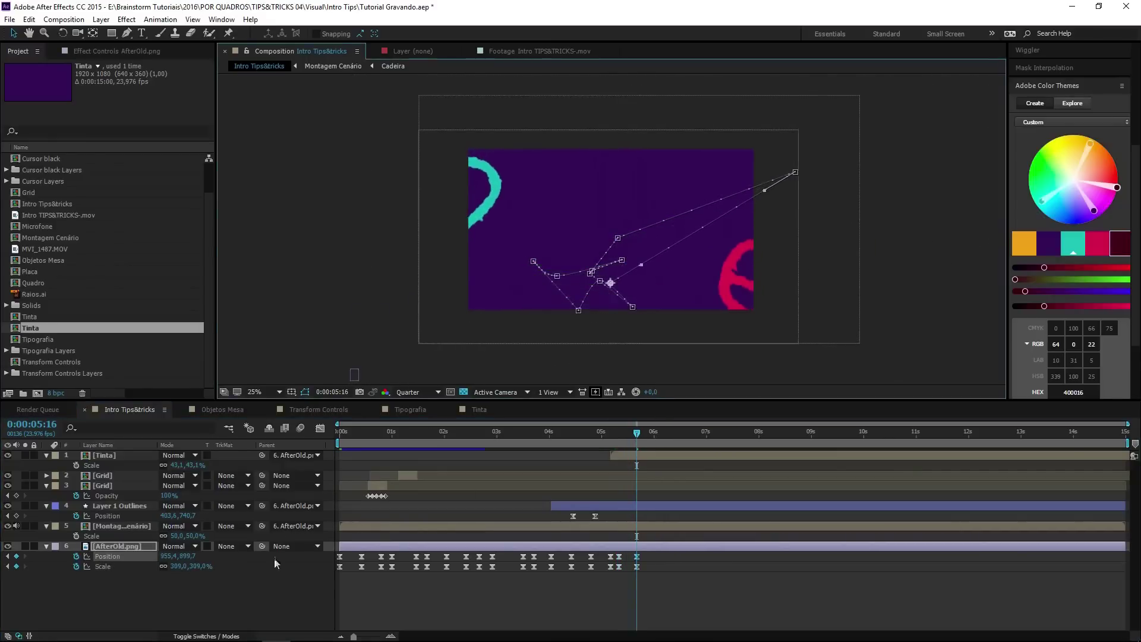
drag(191, 566, 155, 567)
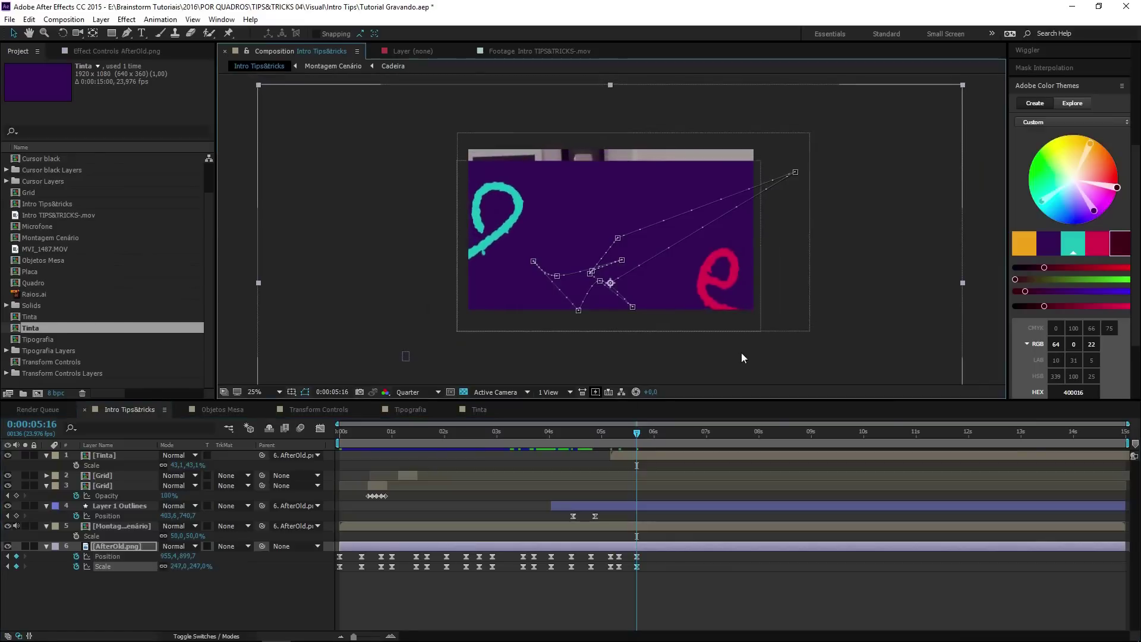
drag(742, 357, 739, 341)
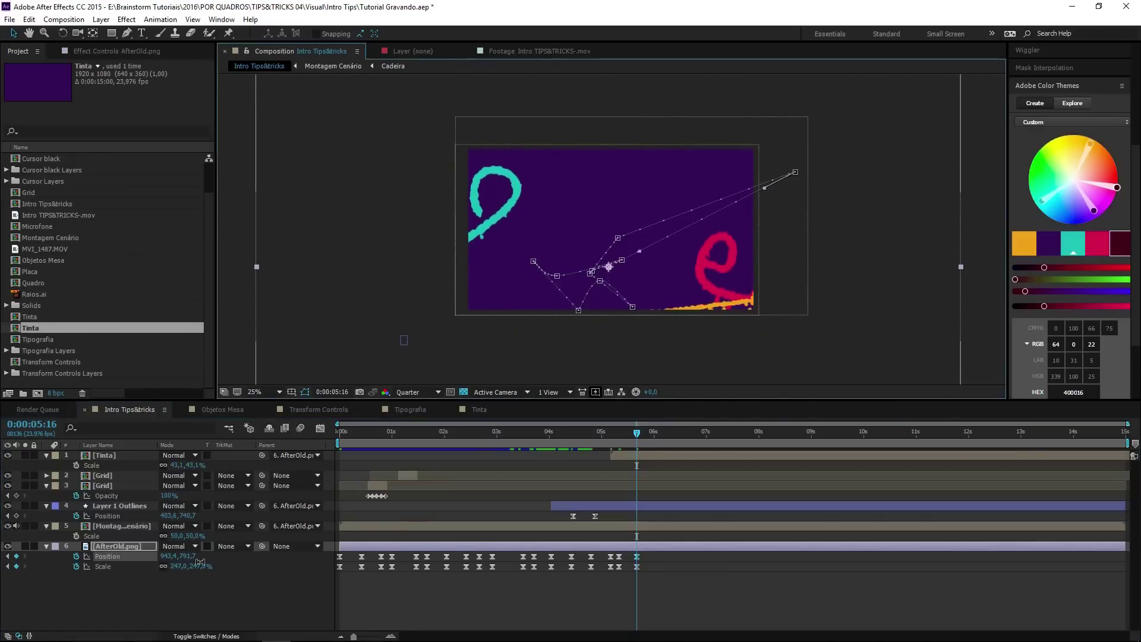
drag(200, 566, 190, 566)
drag(692, 381, 698, 375)
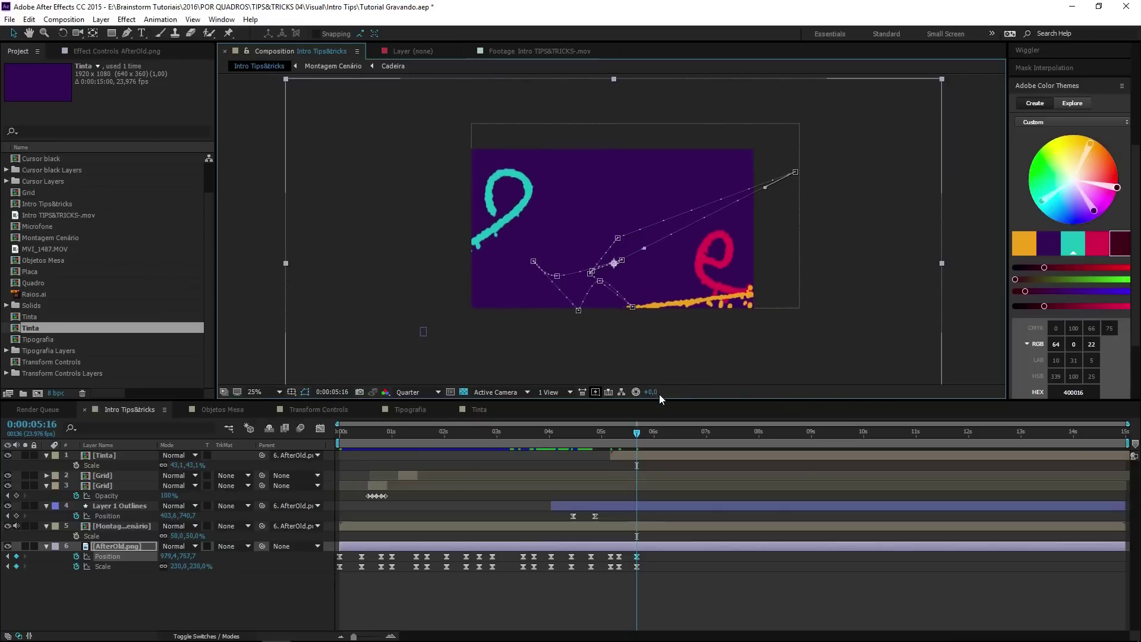
click(809, 435)
drag(810, 437, 834, 435)
Step: Apply the Transition > CC Jaws effect to the Tinta layer and set its Shape to Waves
click(833, 457)
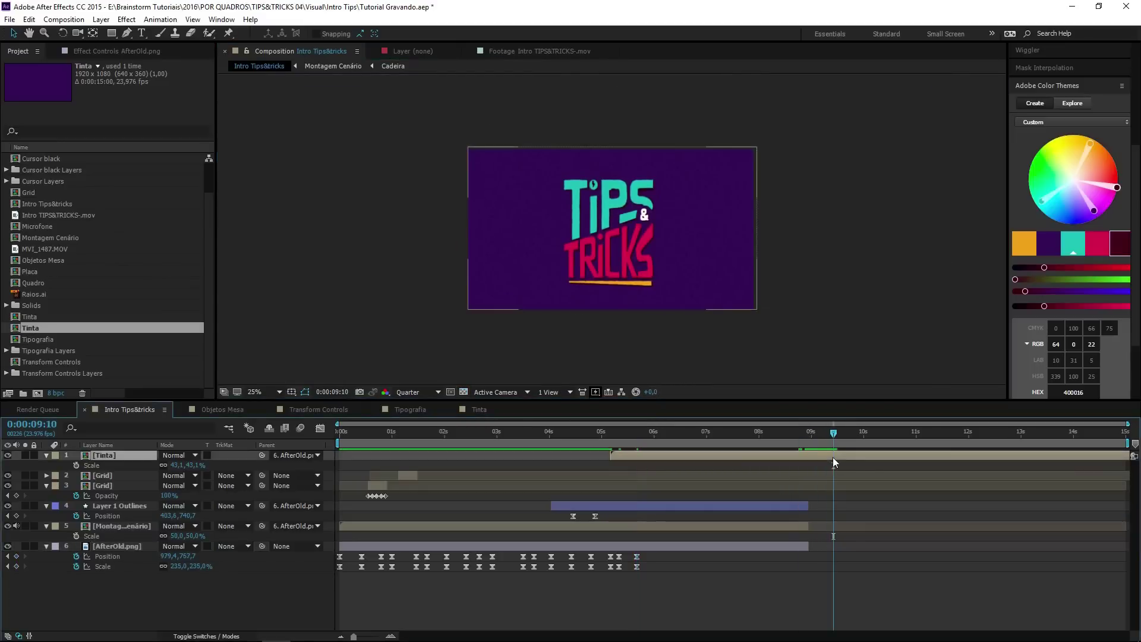
click(101, 51)
right_click(112, 251)
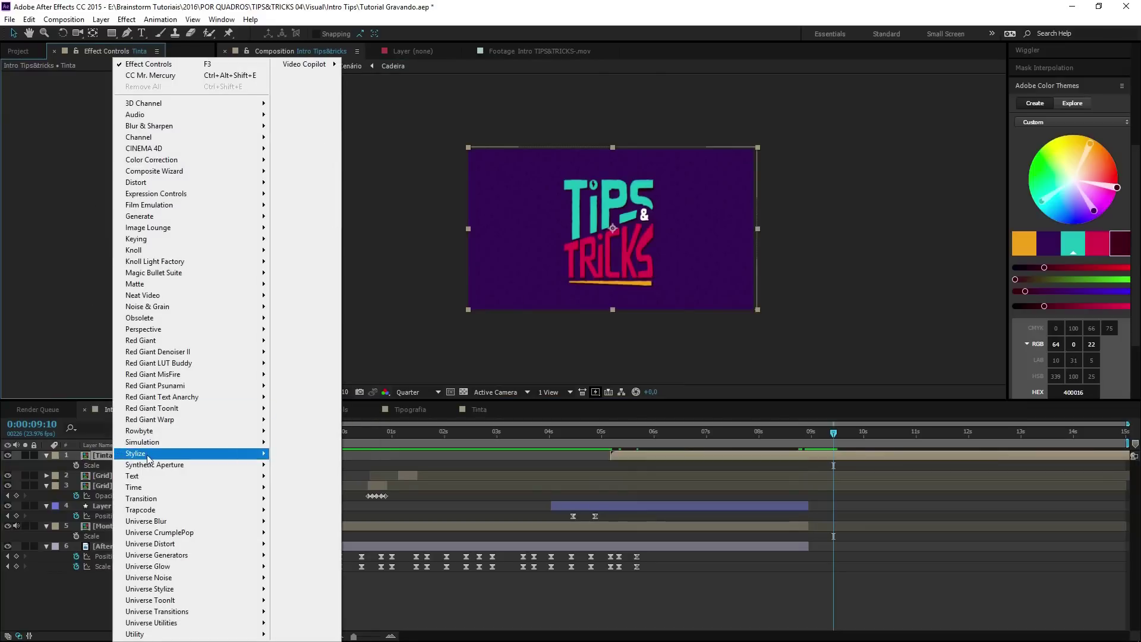
mouse_move(150, 452)
mouse_move(170, 502)
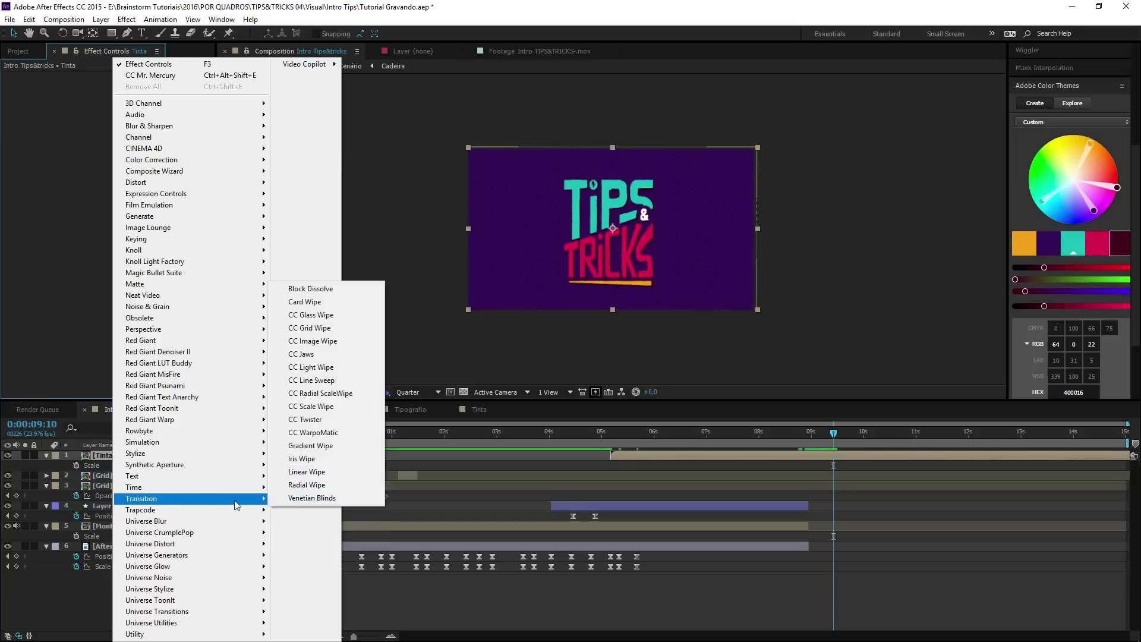
click(321, 355)
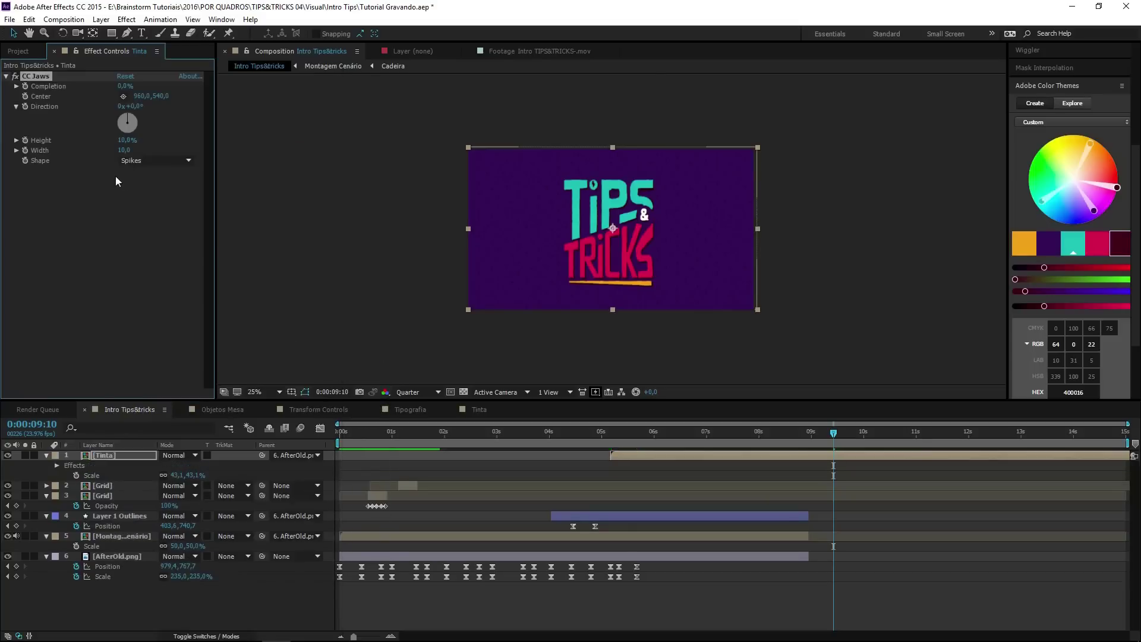
click(151, 160)
click(160, 214)
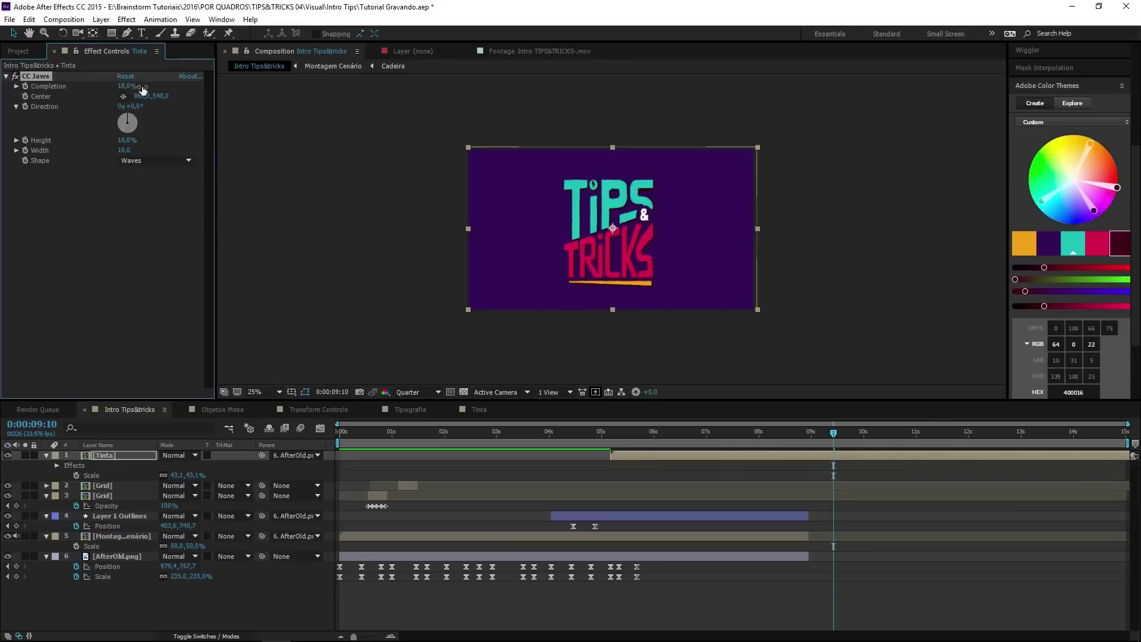
Step: Set CC Jaws Width to 20.9, Center to 960, -198, and Completion back to 0%
drag(136, 89, 150, 108)
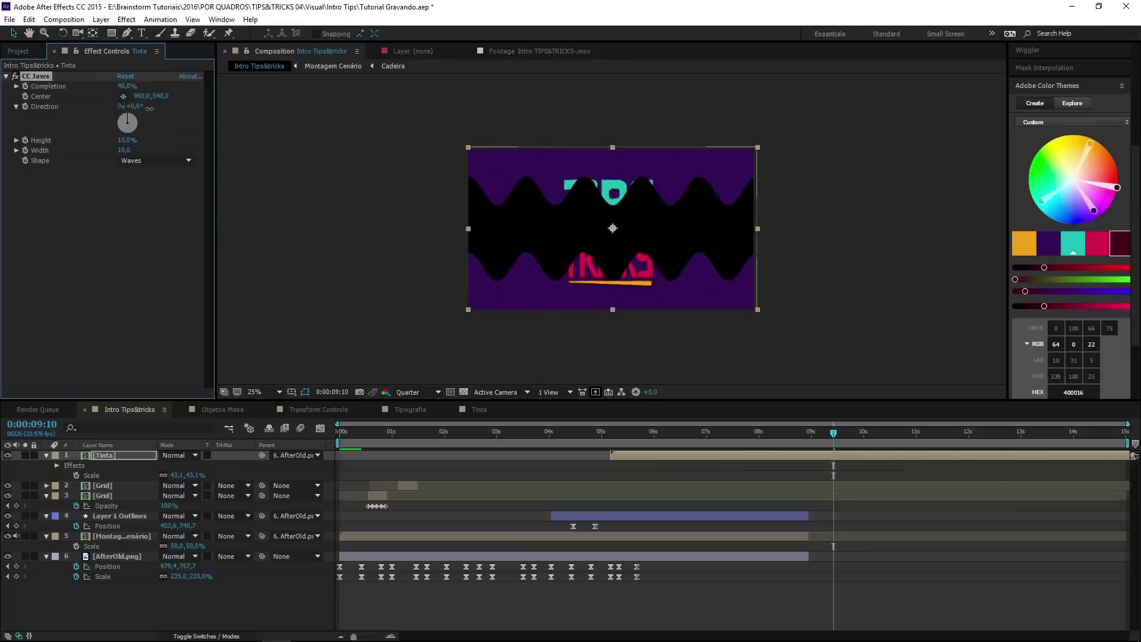
drag(130, 149, 243, 151)
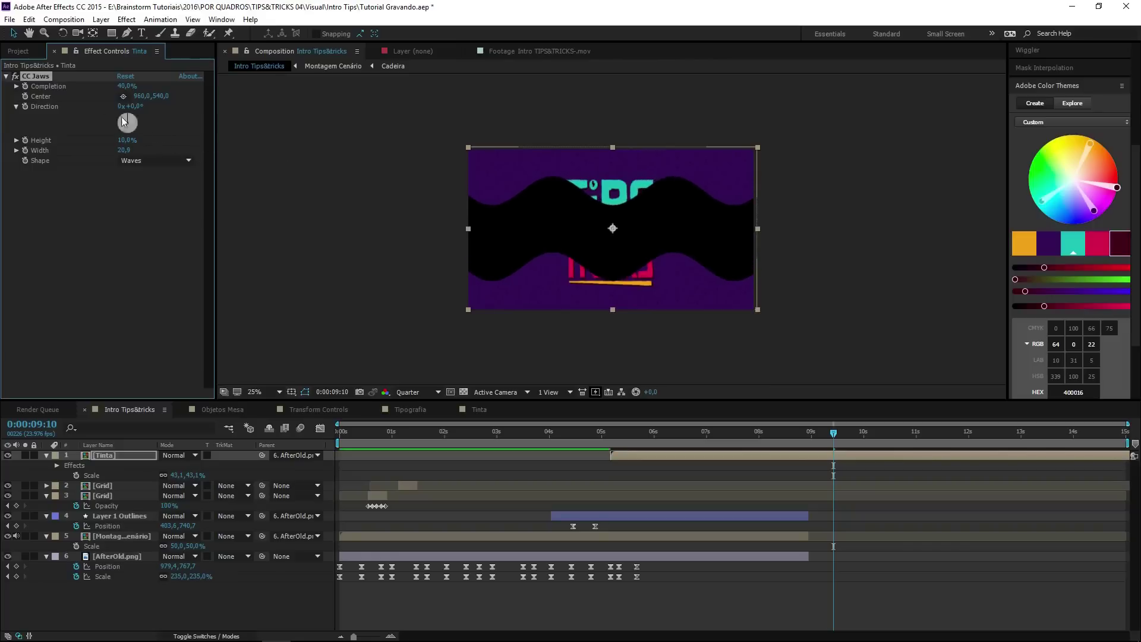
drag(152, 101, 3, 83)
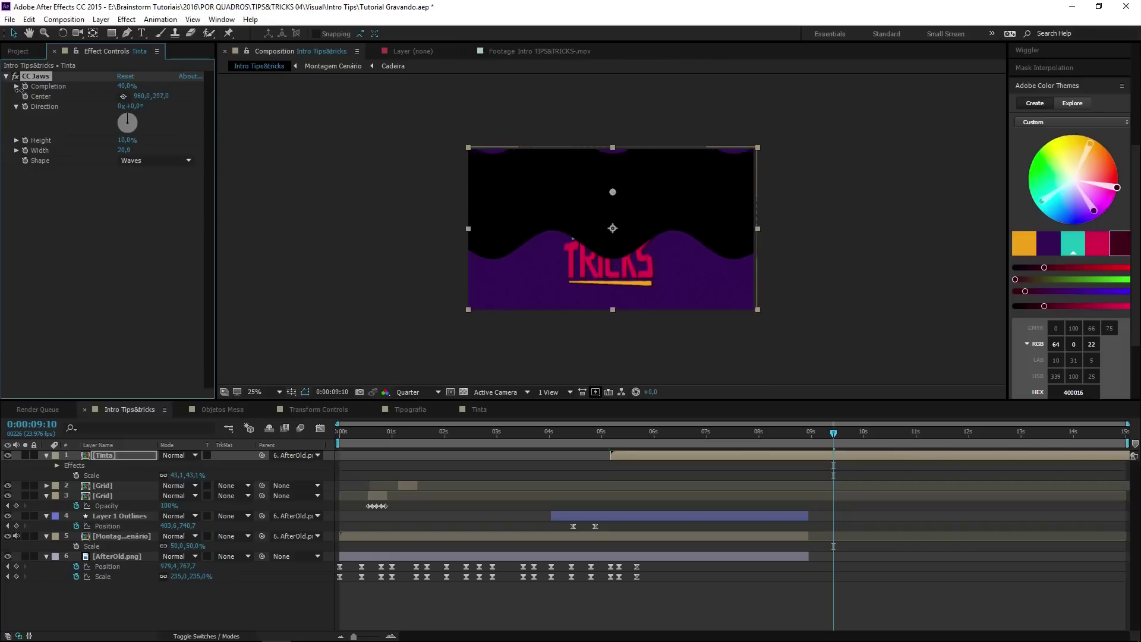
drag(156, 96, 36, 96)
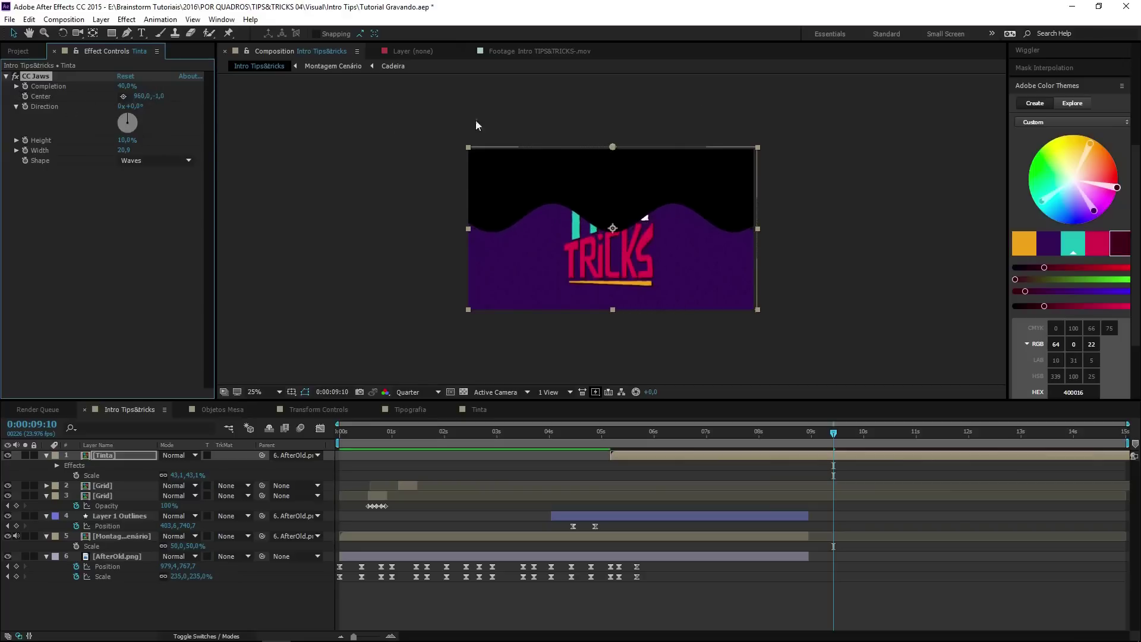
mouse_move(132, 86)
mouse_down()
mouse_move(51, 86)
mouse_move(148, 87)
mouse_move(119, 87)
mouse_up()
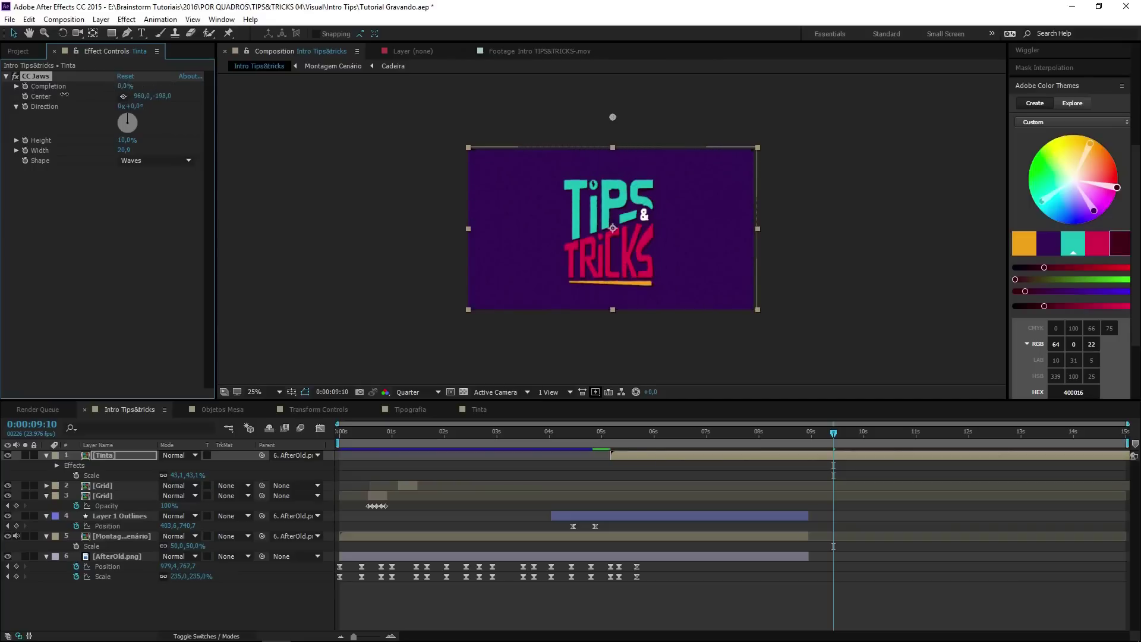
drag(836, 434, 870, 431)
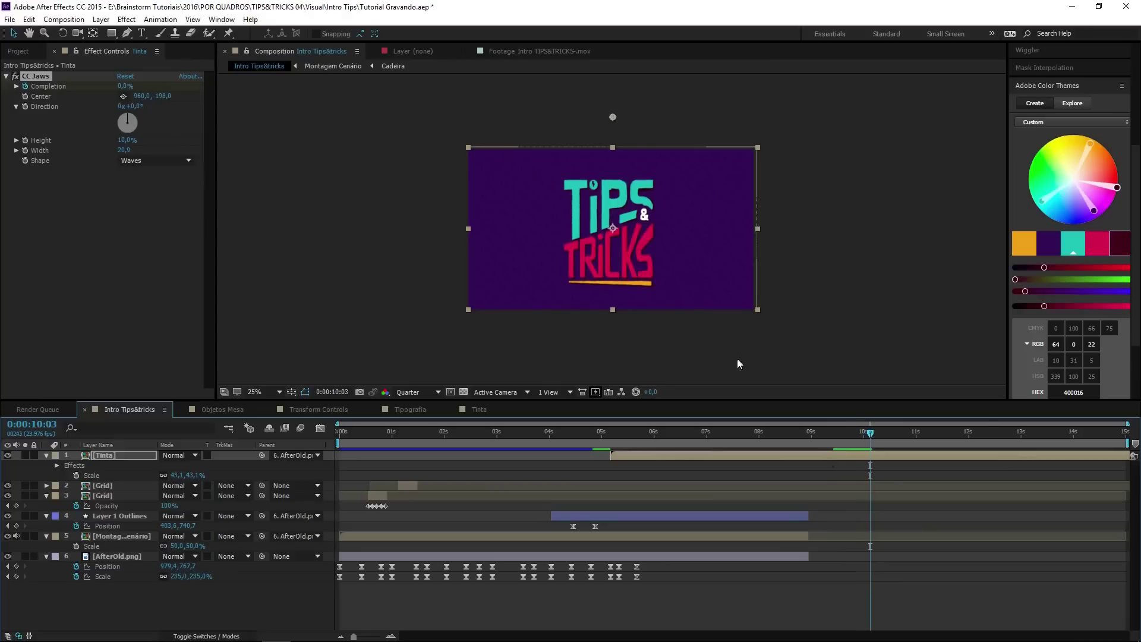
Step: Keyframe CC Jaws Completion from 0% near 9:05 to 100% at 10:03, showing the keys with U
drag(125, 88, 218, 86)
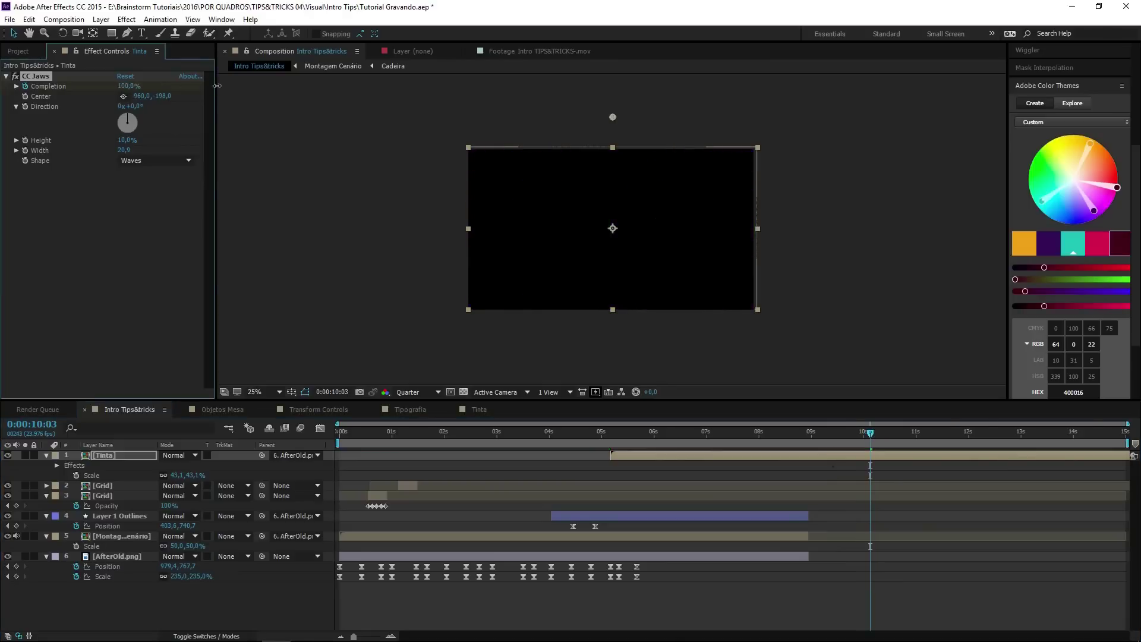
key(ctrl+z)
drag(884, 436, 827, 434)
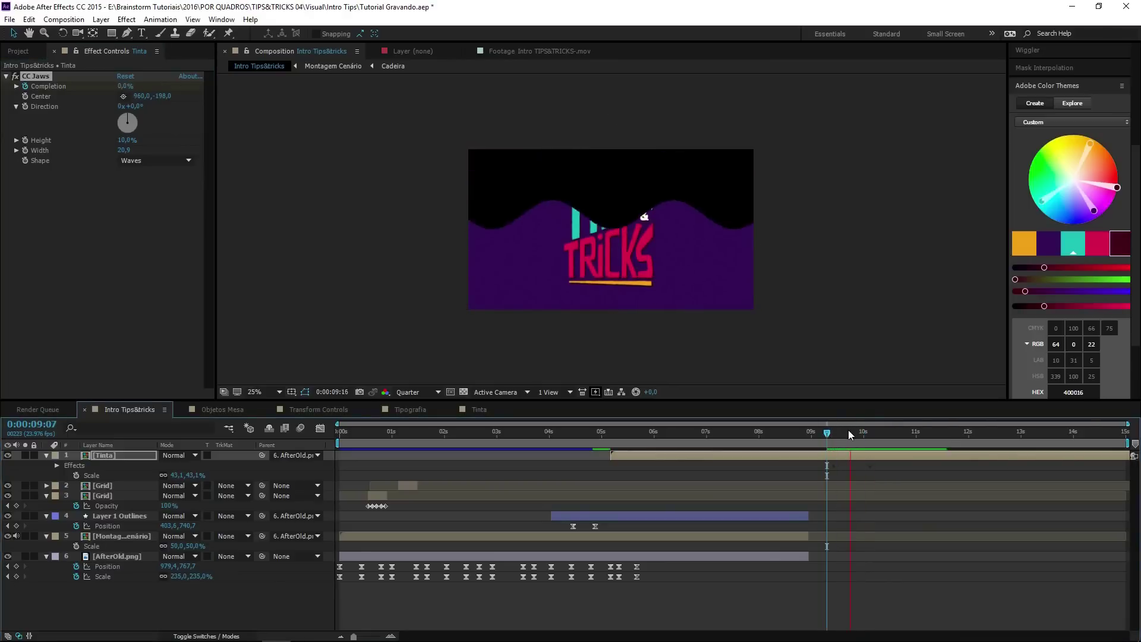
click(831, 433)
key(u)
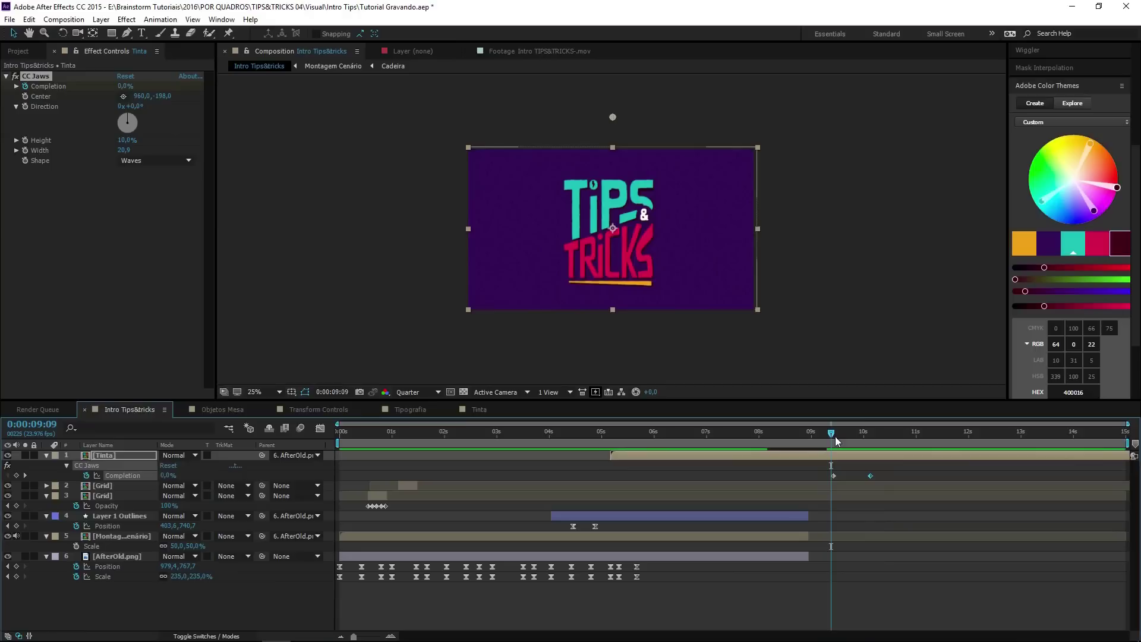
drag(834, 436, 837, 443)
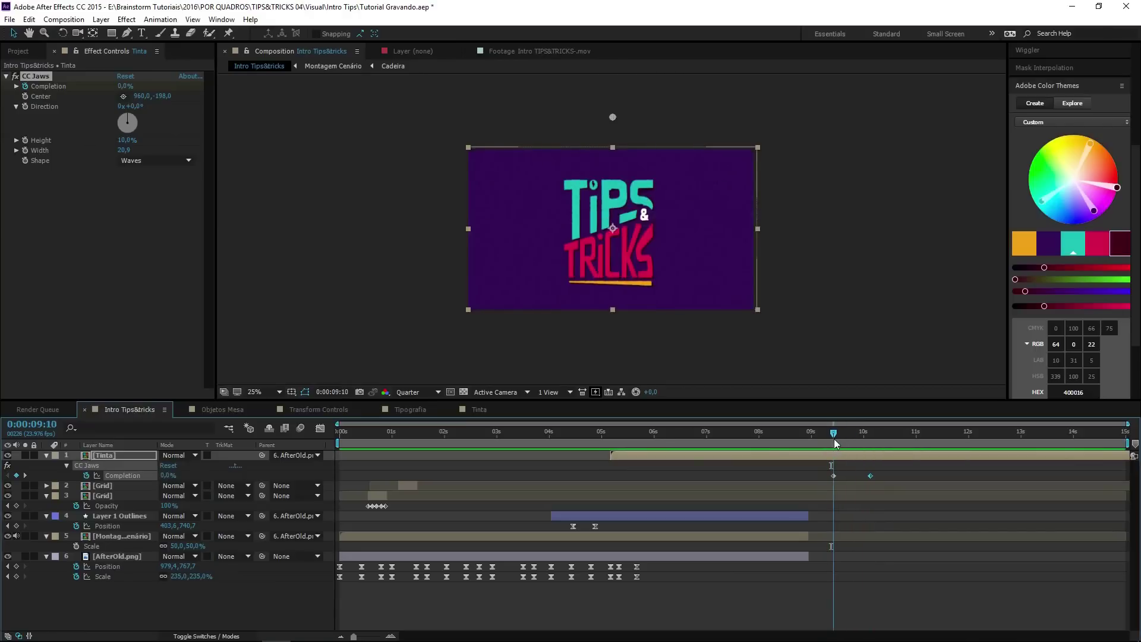
Step: Shift the jaws' centre further right at 10:03 and preview the wave wipe to black
click(31, 101)
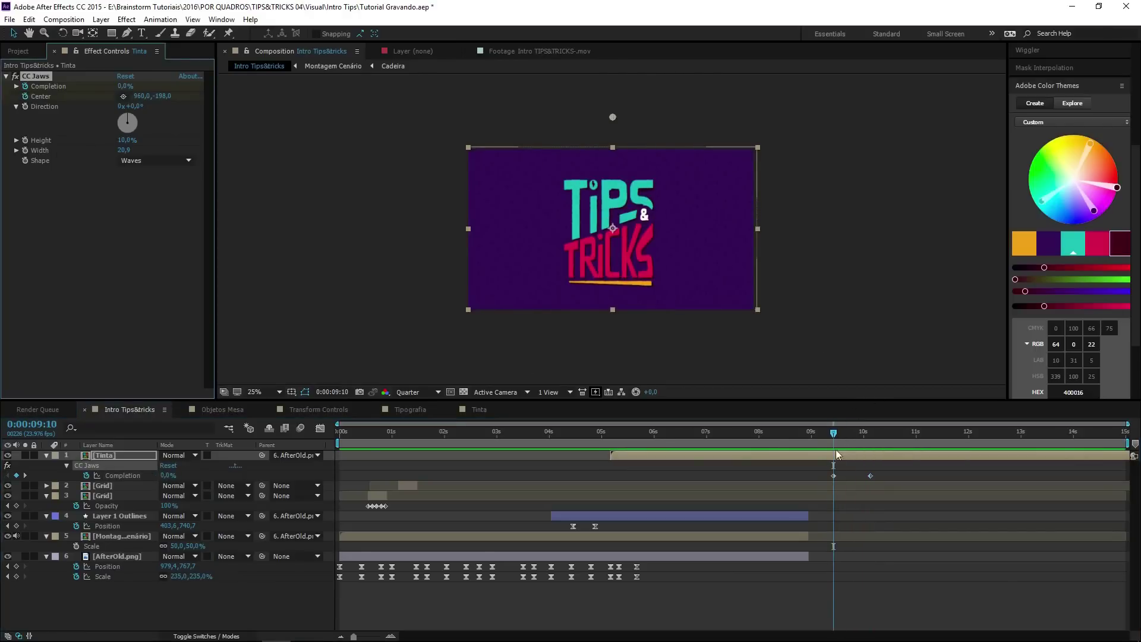
drag(833, 437, 871, 438)
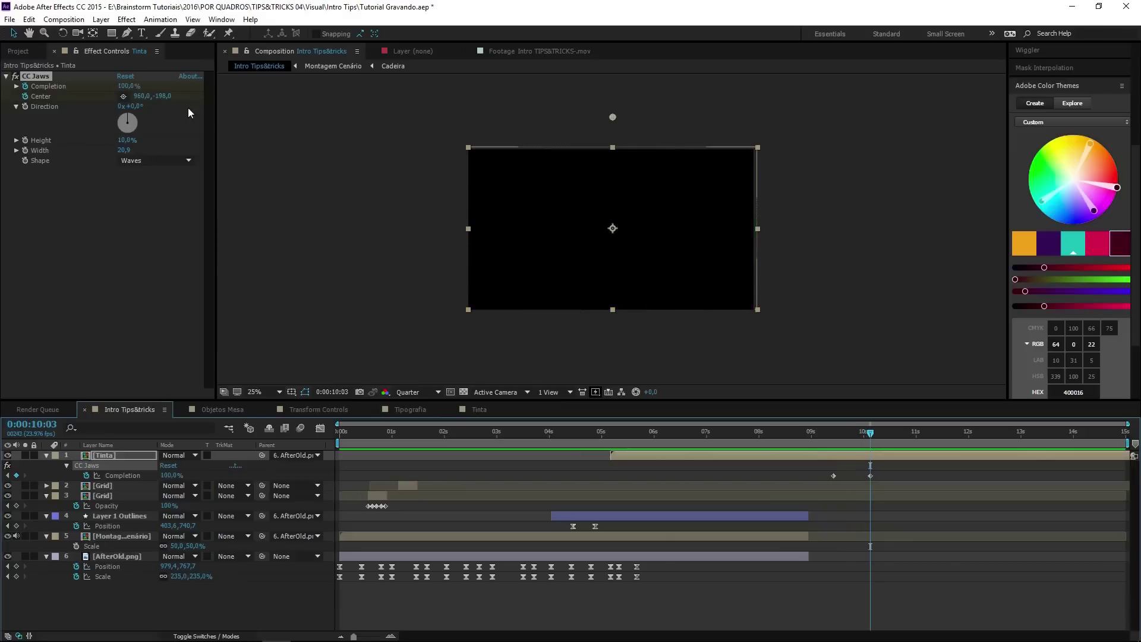
drag(139, 99, 351, 110)
key(ctrl+z)
key(space)
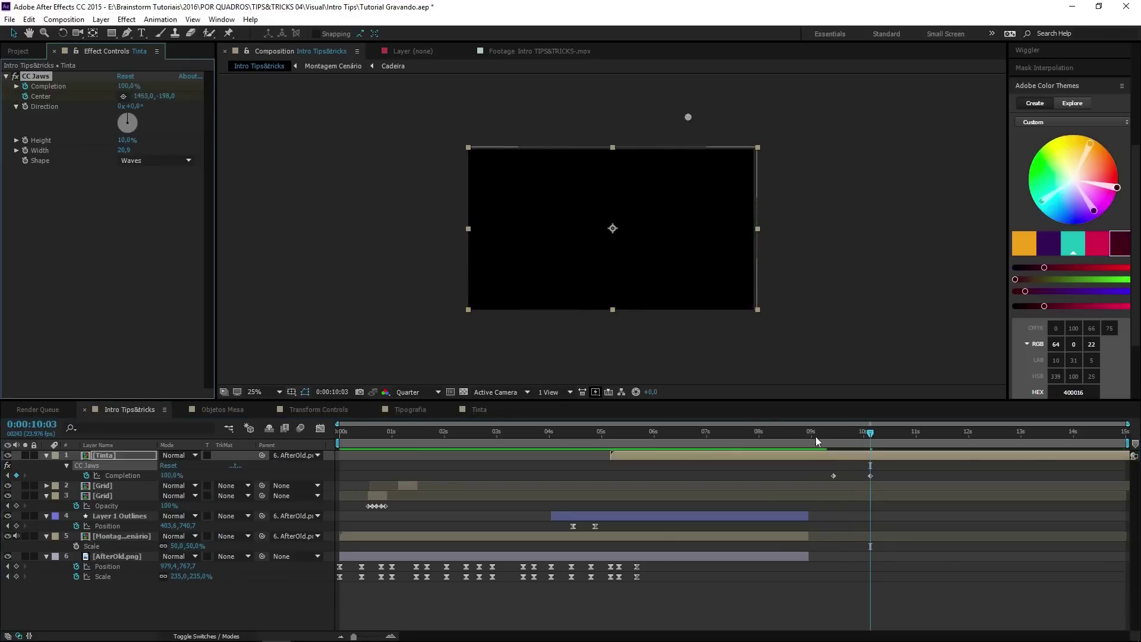
click(869, 443)
drag(869, 441, 870, 441)
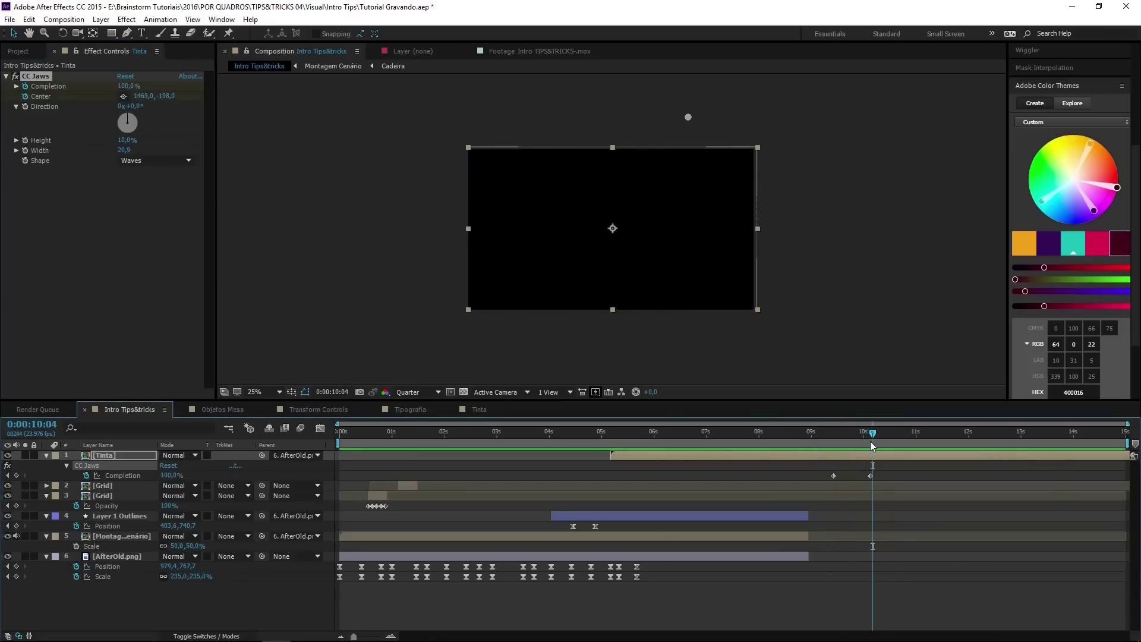
mouse_move(143, 96)
mouse_down()
mouse_move(122, 102)
mouse_move(809, 188)
mouse_up()
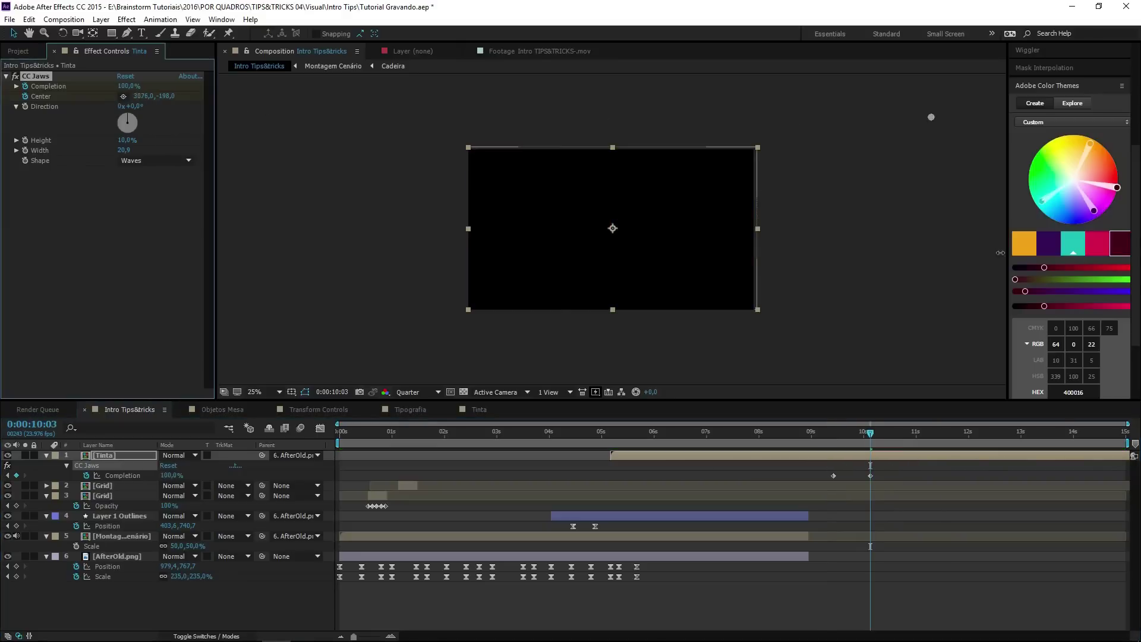
click(824, 443)
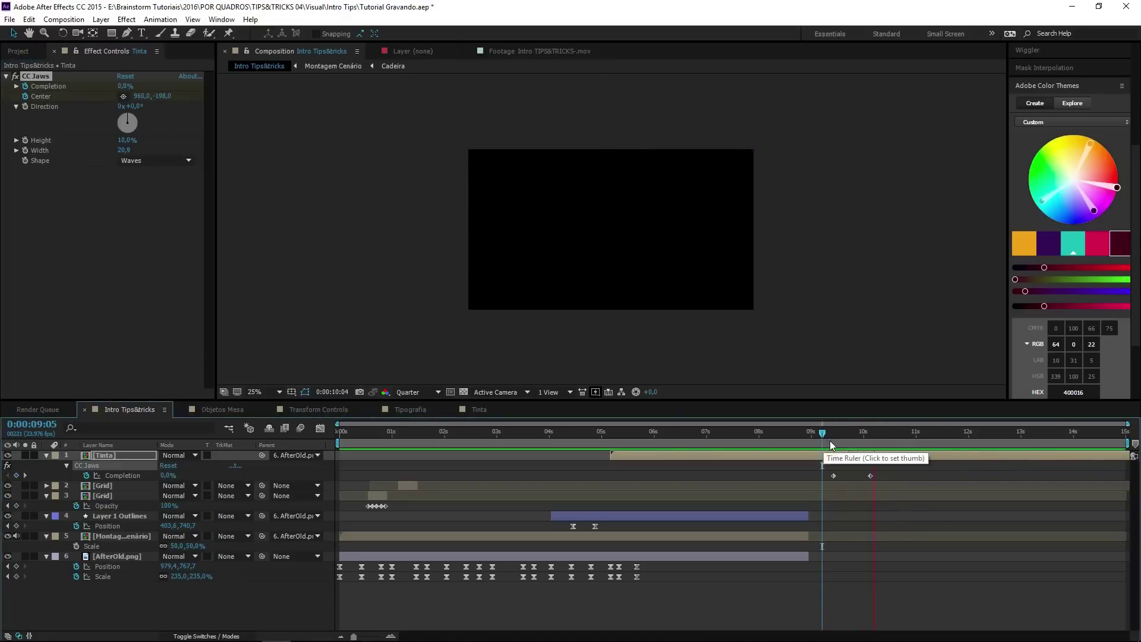
click(800, 445)
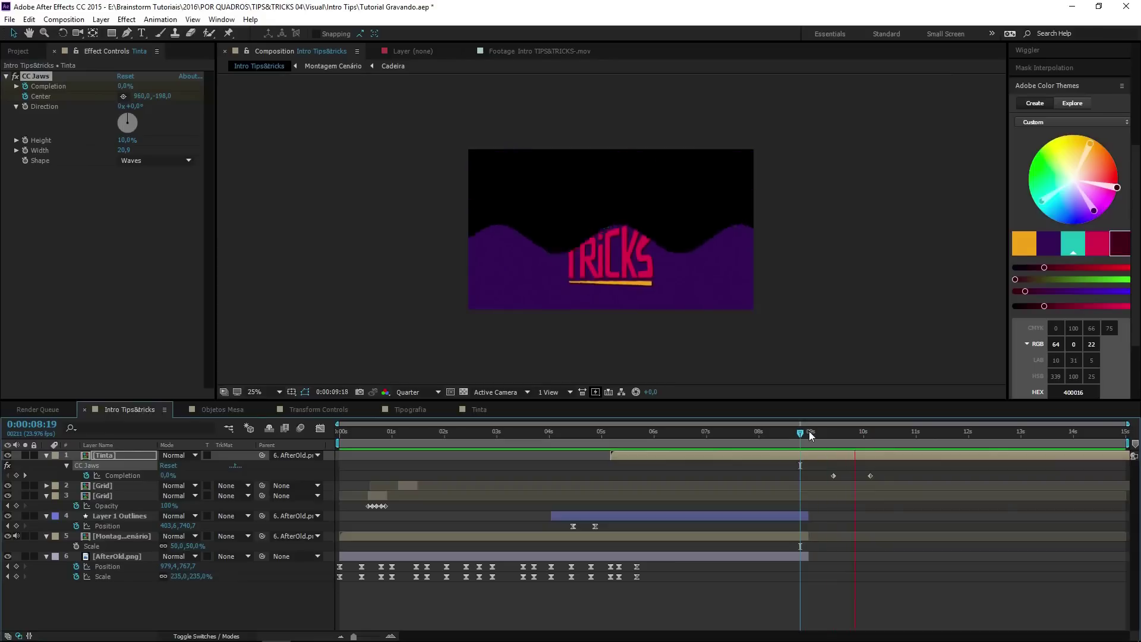
key(space)
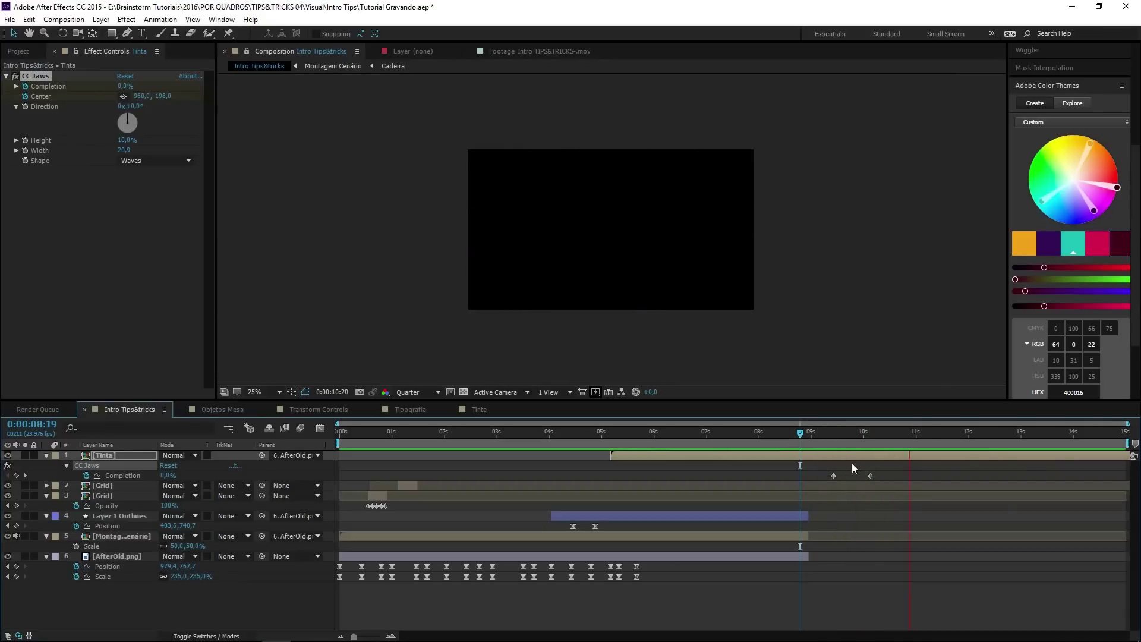
drag(846, 444, 321, 447)
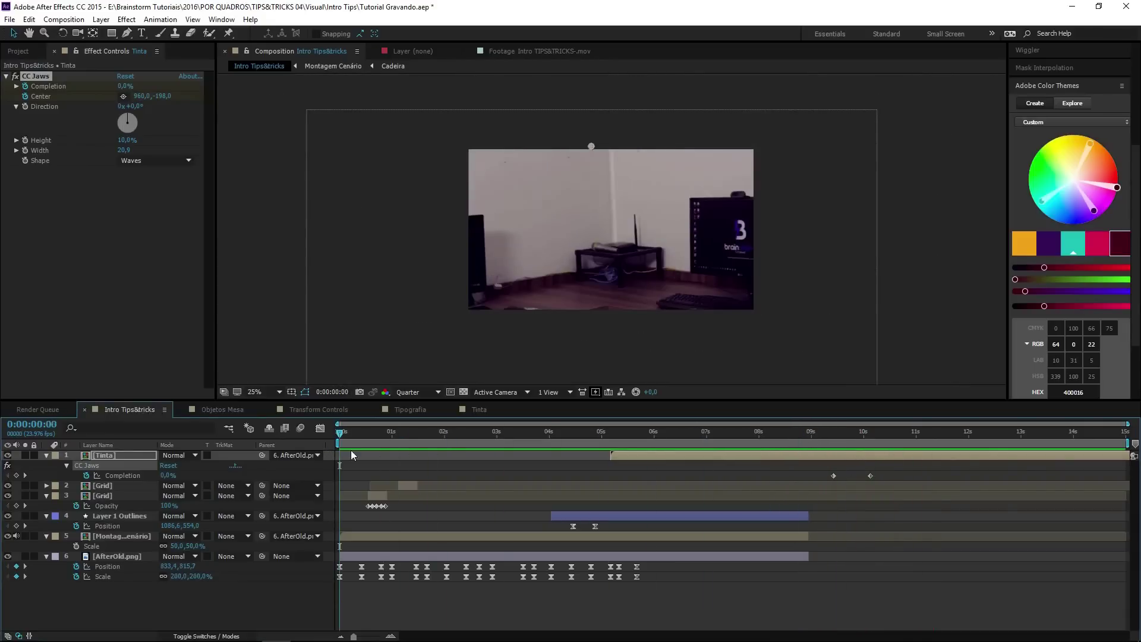
key(space)
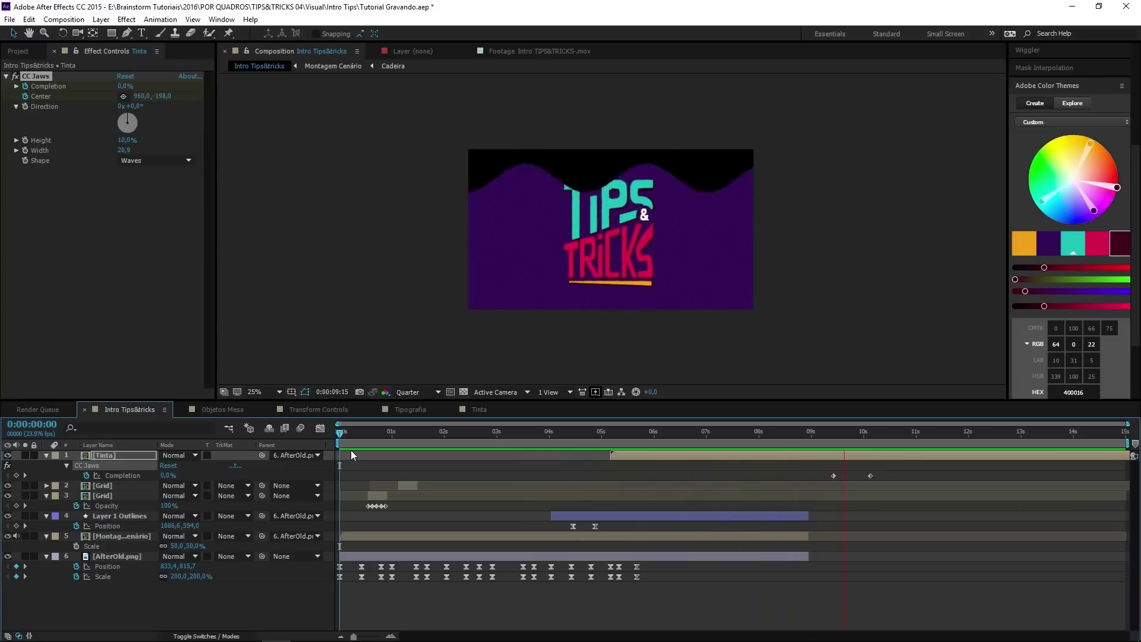
key(space)
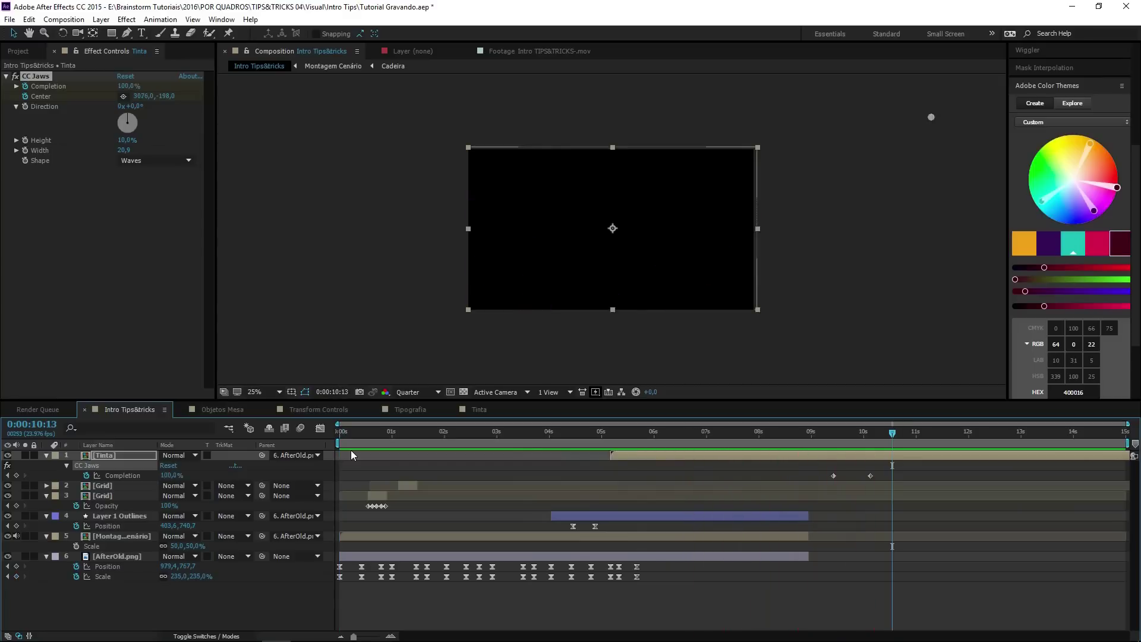